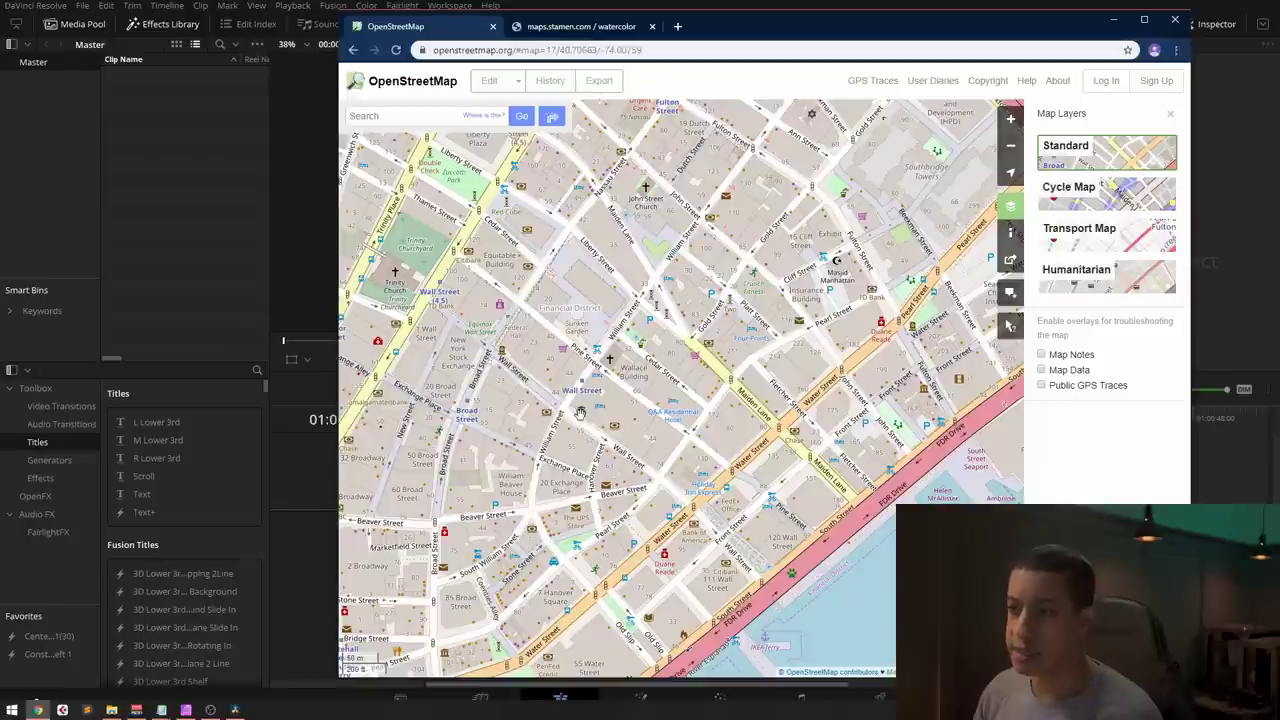
Step: Compare the Transport, Standard and Cycle map layers over lower Manhattan in OpenStreetMap
scroll(570, 414, "down", 1)
left_click_drag(563, 418, 665, 408)
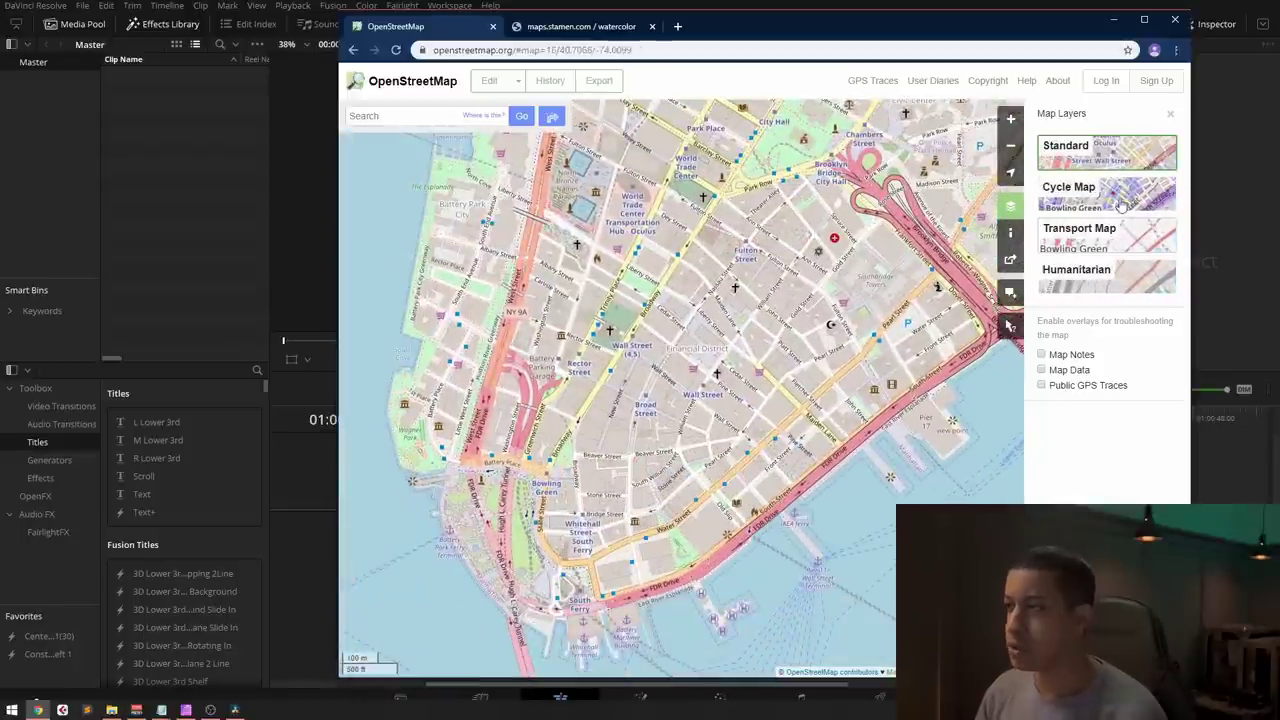
left_click(1134, 233)
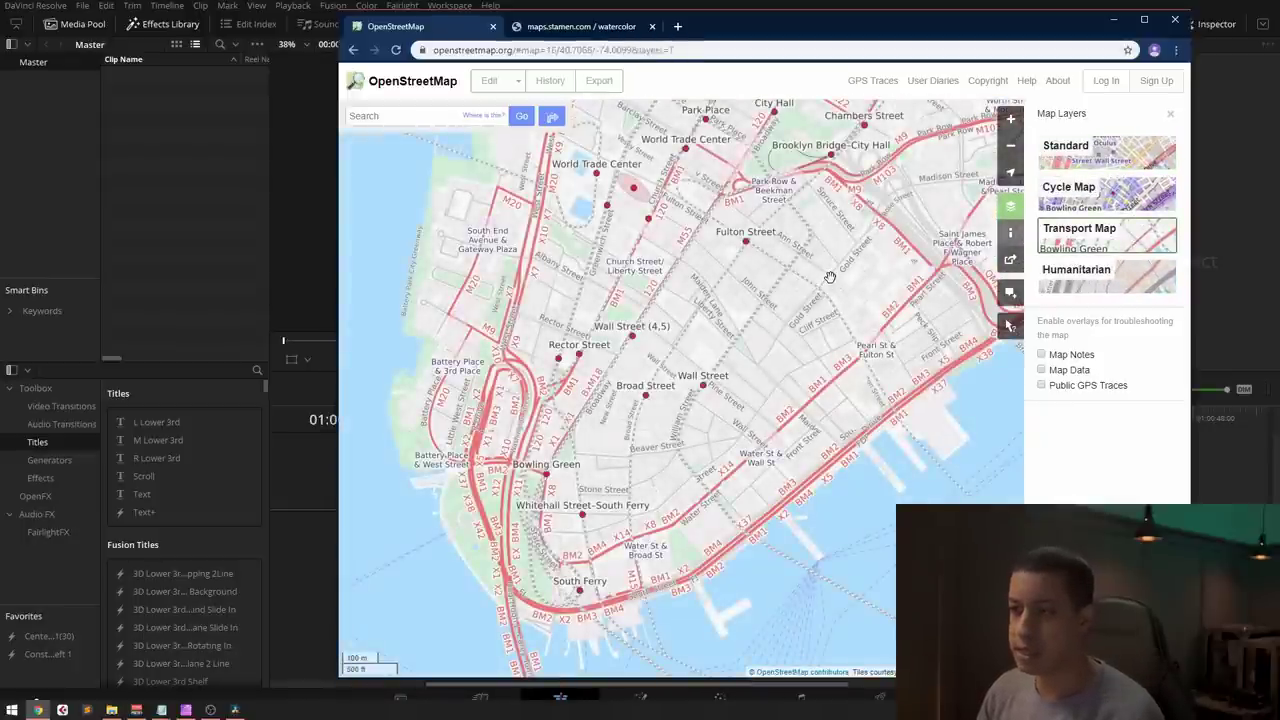
left_click(1110, 152)
left_click(1134, 190)
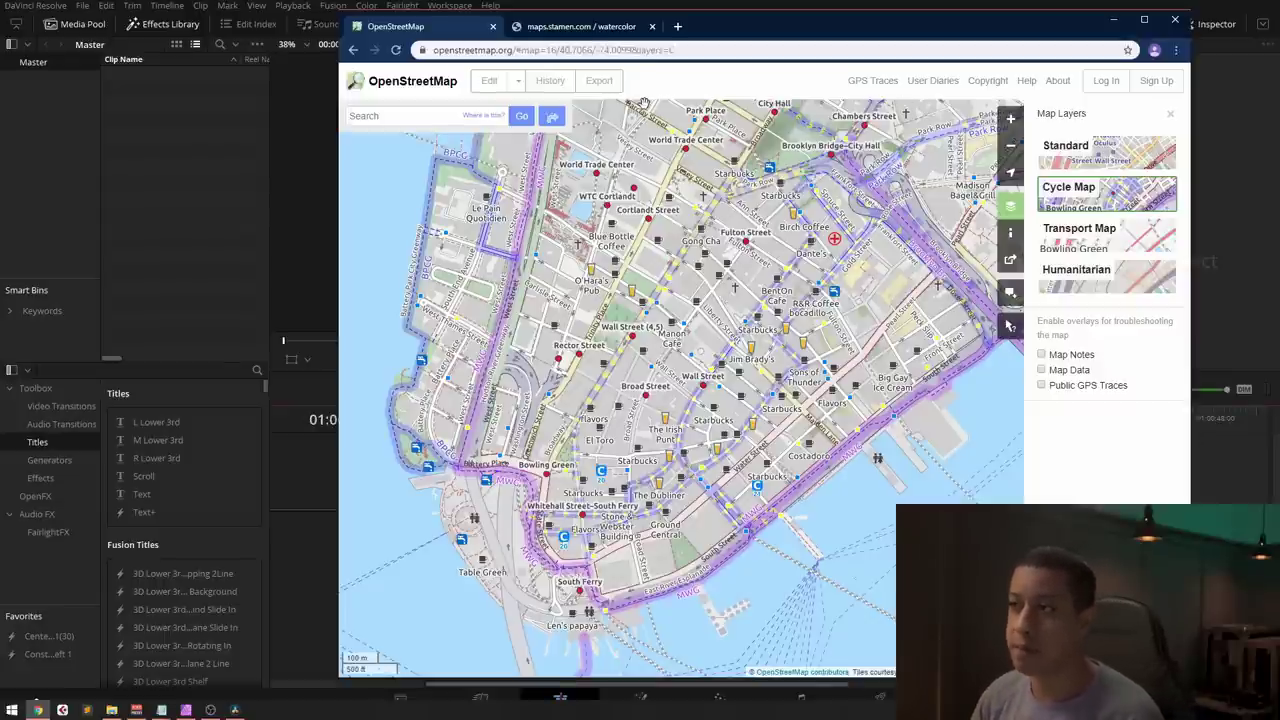
Step: Open the Stamen maps home page in a new tab from the watercolor site and explore its Toner map style
left_click(562, 30)
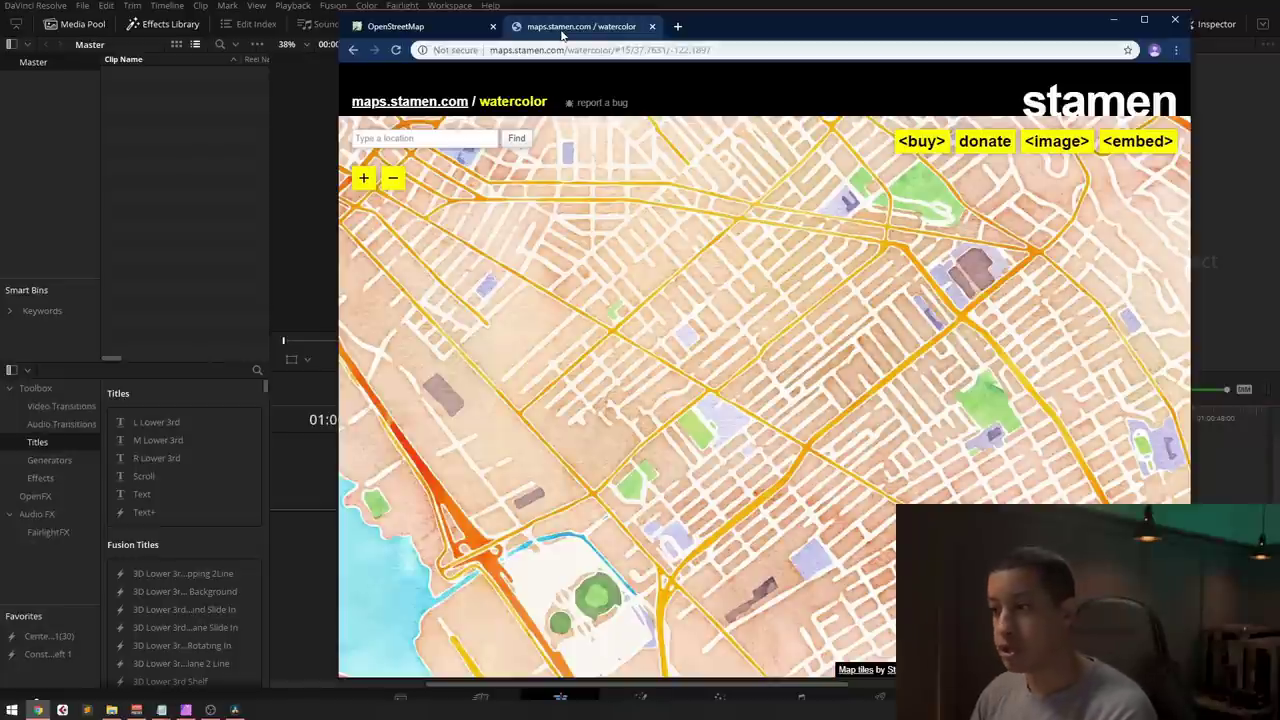
right_click(428, 110)
left_click(460, 120)
left_click(728, 28)
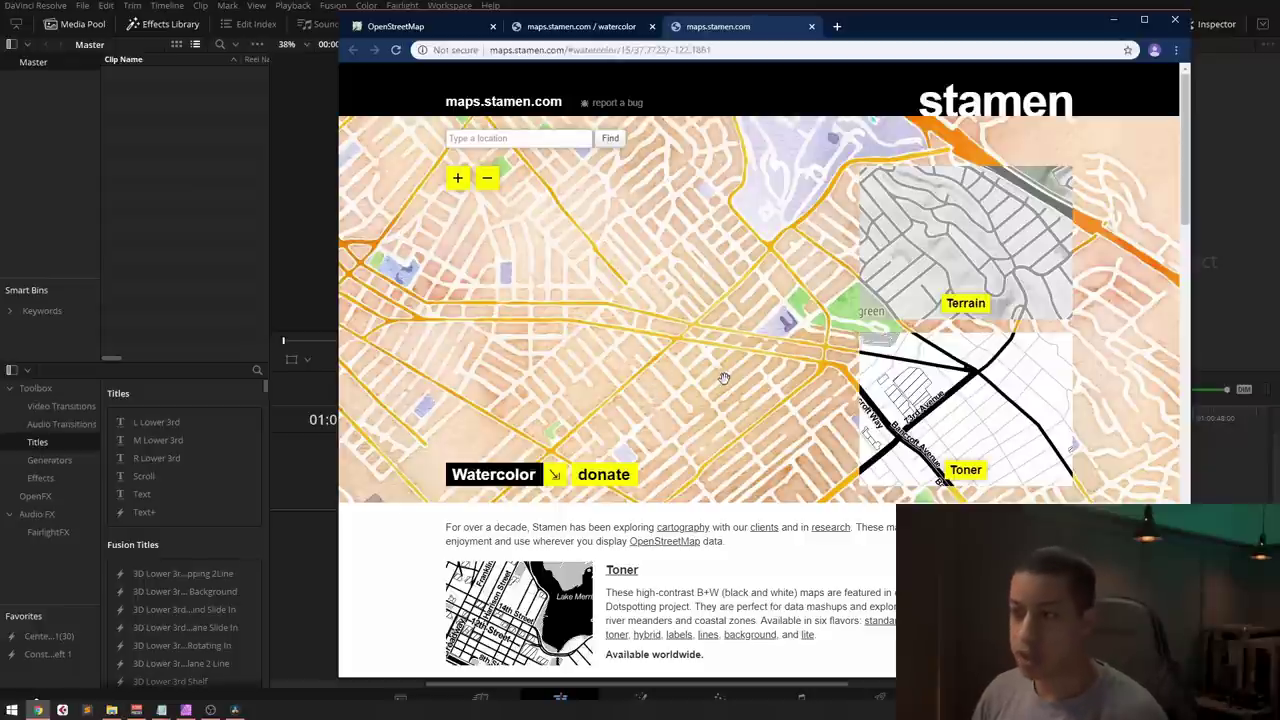
left_click(972, 485)
left_click_drag(677, 360, 737, 326)
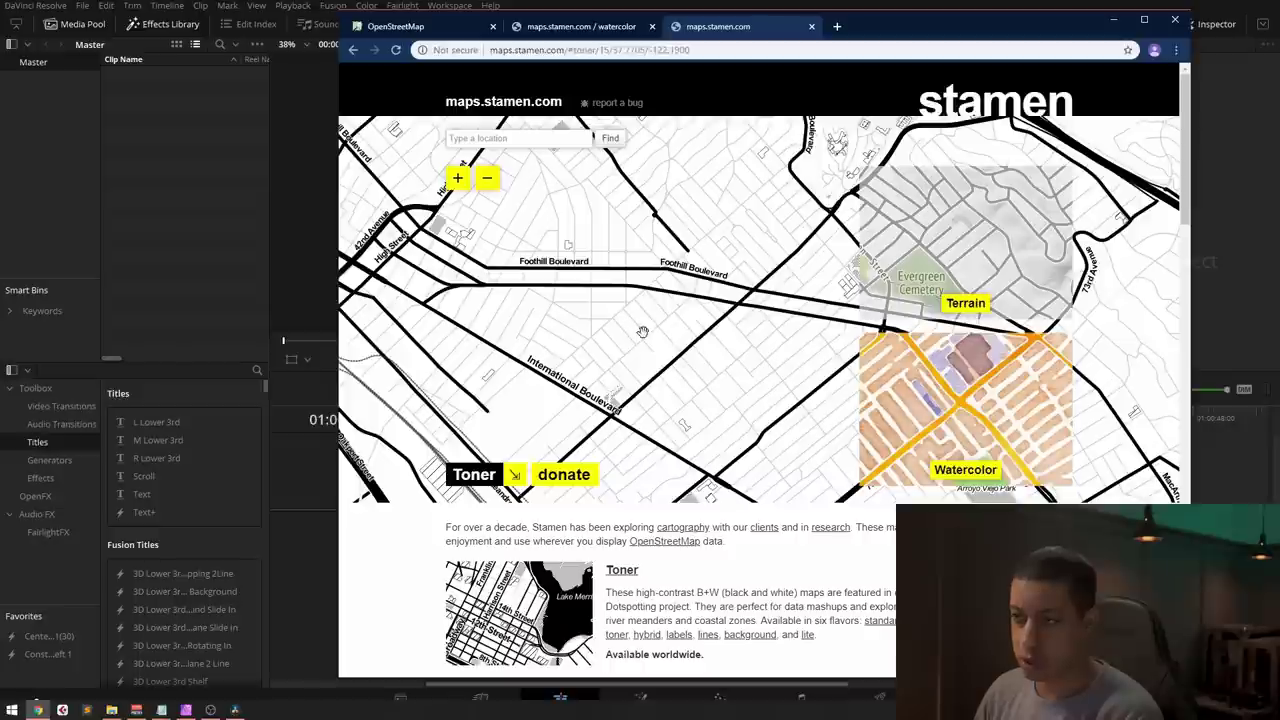
key("Up")
key("Right")
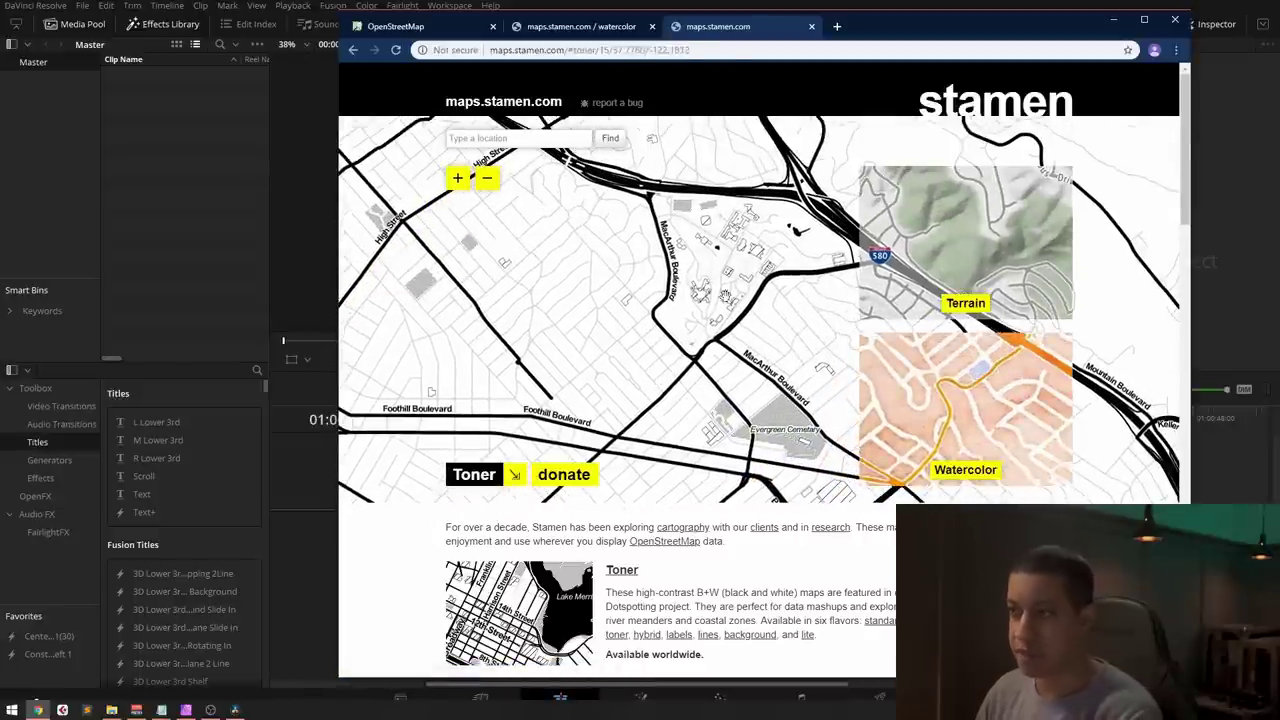
left_click_drag(693, 338, 721, 316)
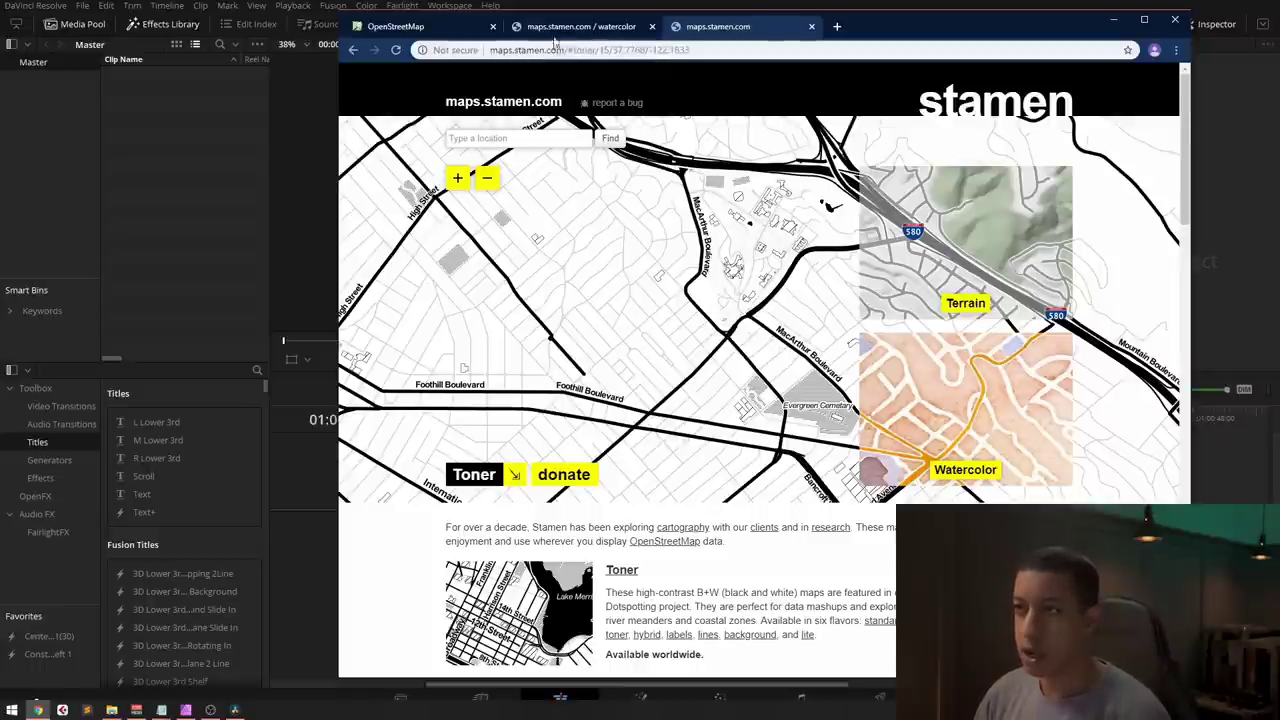
Step: Return to the Stamen watercolor map and zoom out from California across to the eastern United States
left_click(581, 22)
left_click_drag(631, 342, 676, 297)
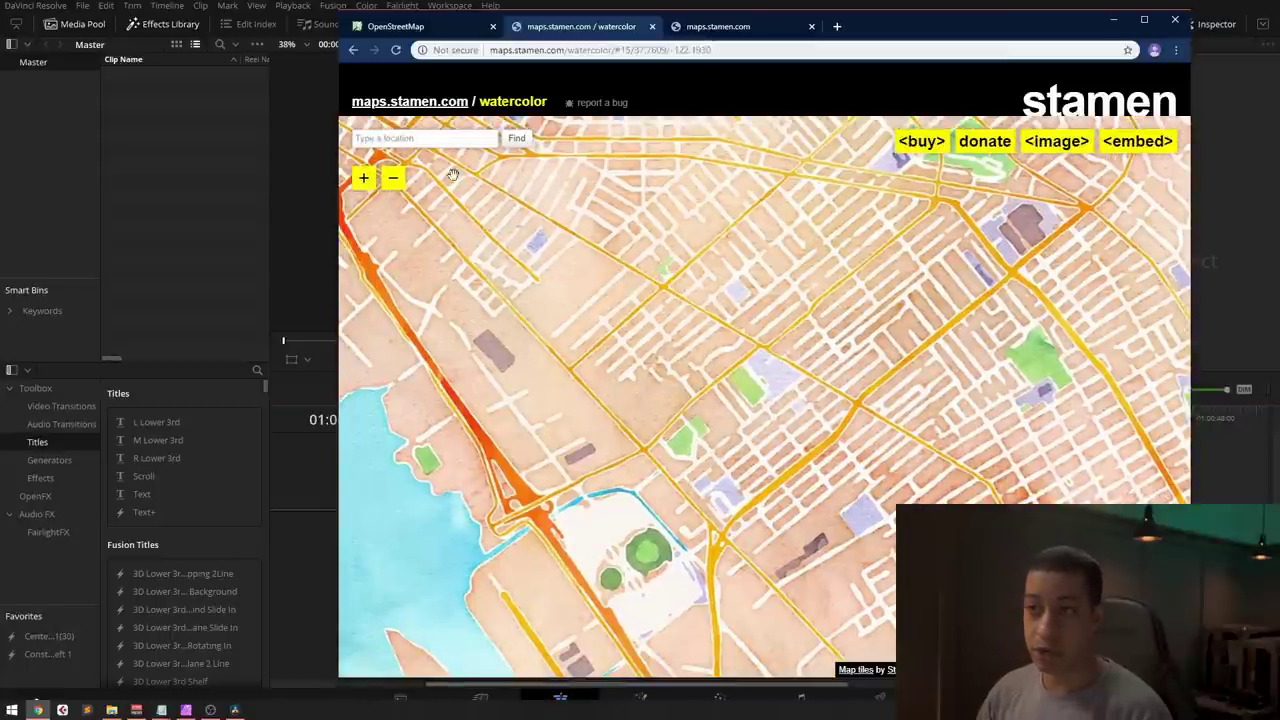
left_click(393, 179)
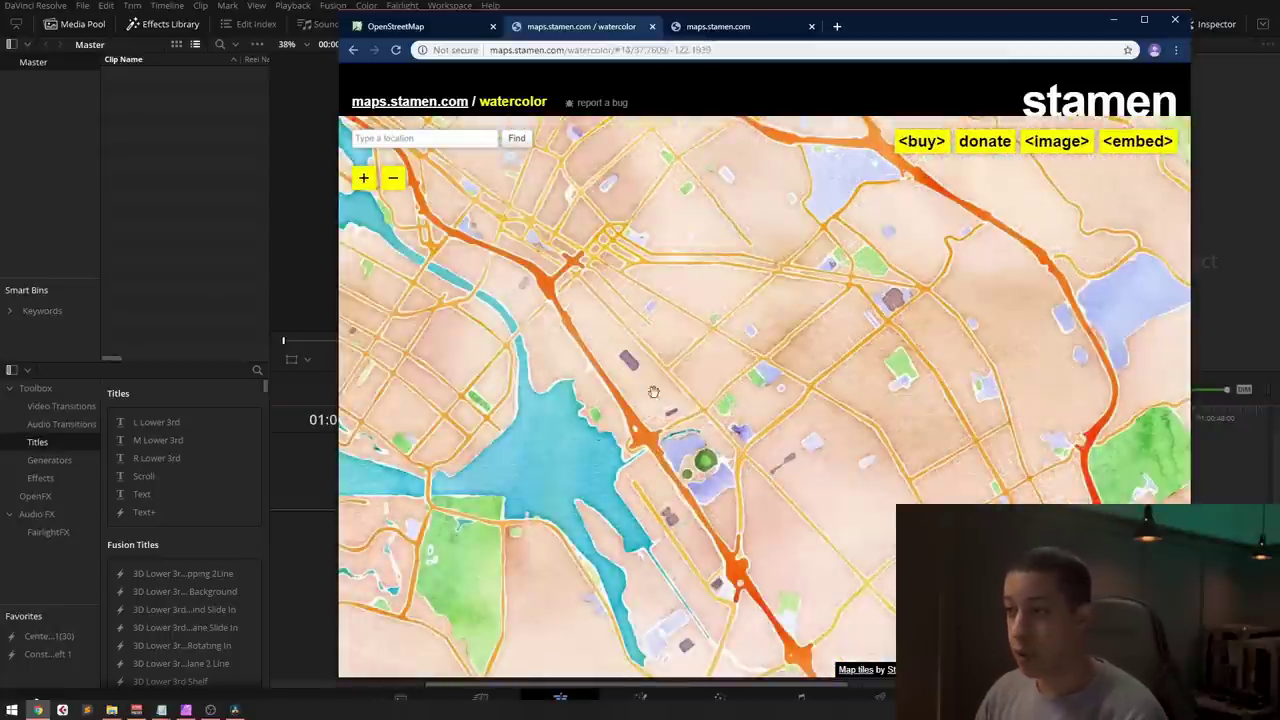
left_click(394, 179)
left_click(394, 179)
left_click(394, 179)
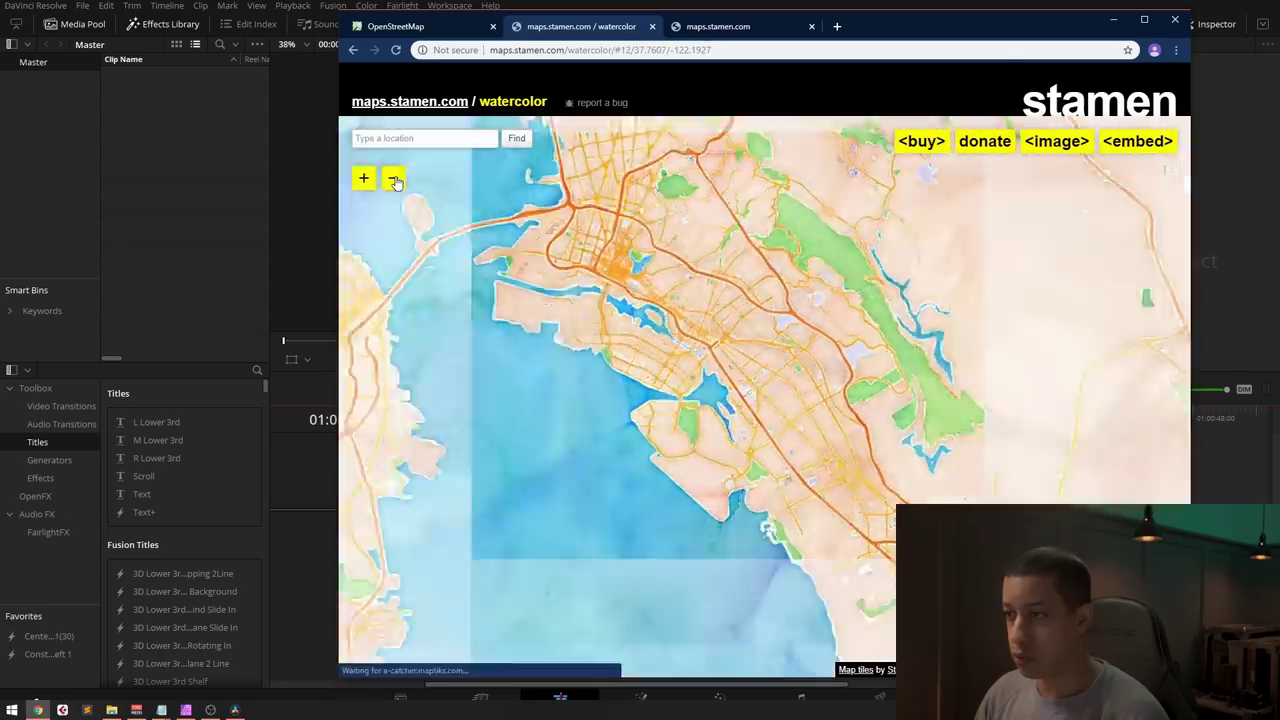
left_click(394, 179)
left_click(394, 179)
left_click(394, 179)
left_click(394, 179)
left_click_drag(943, 342, 883, 348)
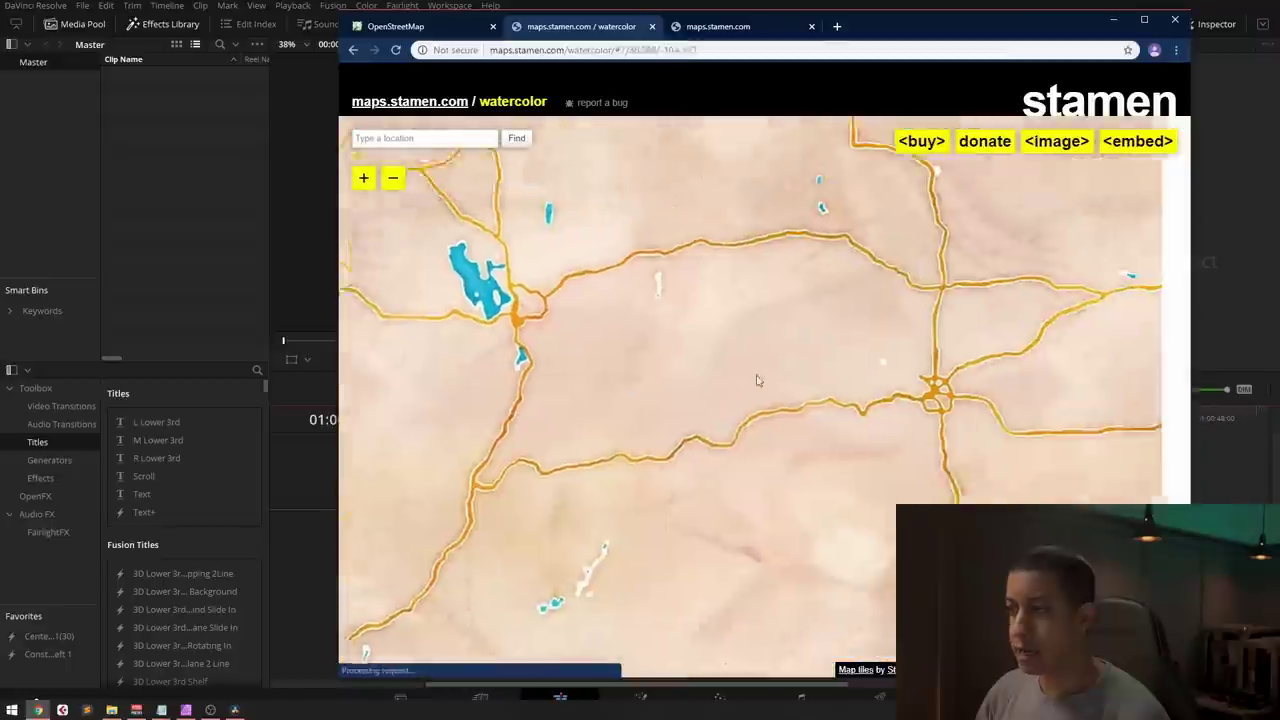
left_click(394, 179)
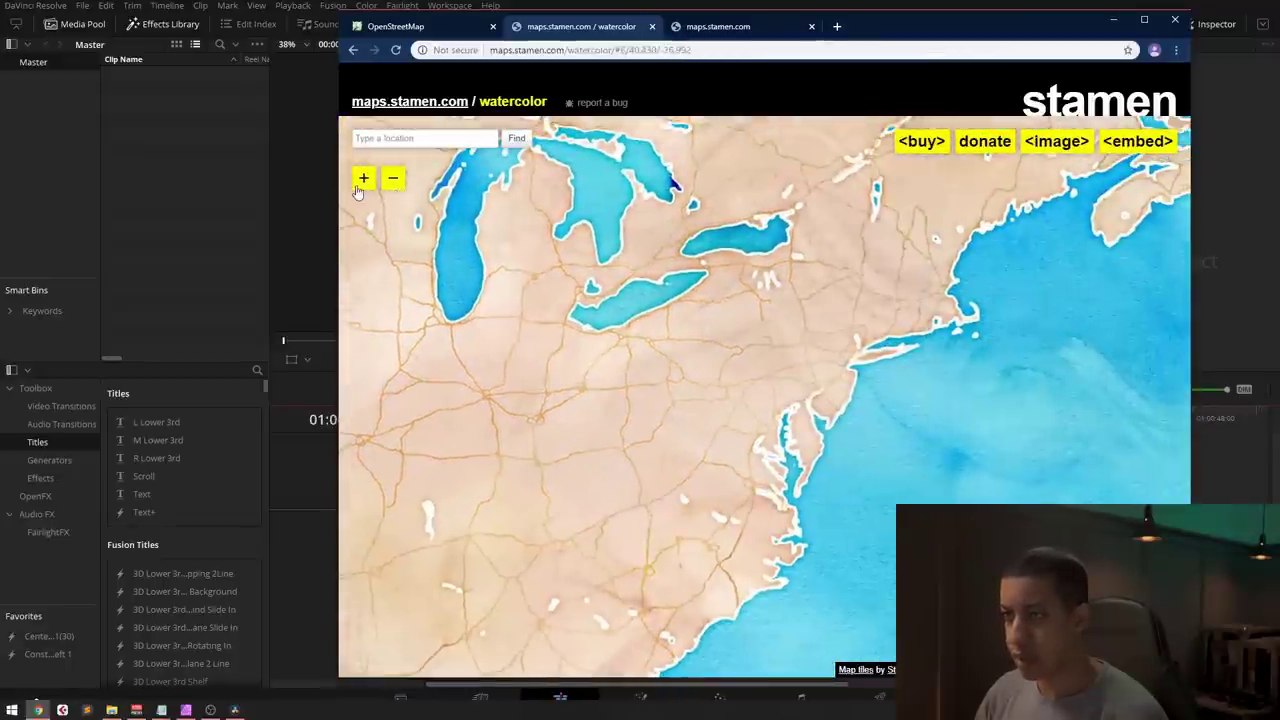
Step: Zoom the watercolor map in through New York to the streets of lower Manhattan
left_click(363, 180)
left_click(363, 180)
left_click(363, 180)
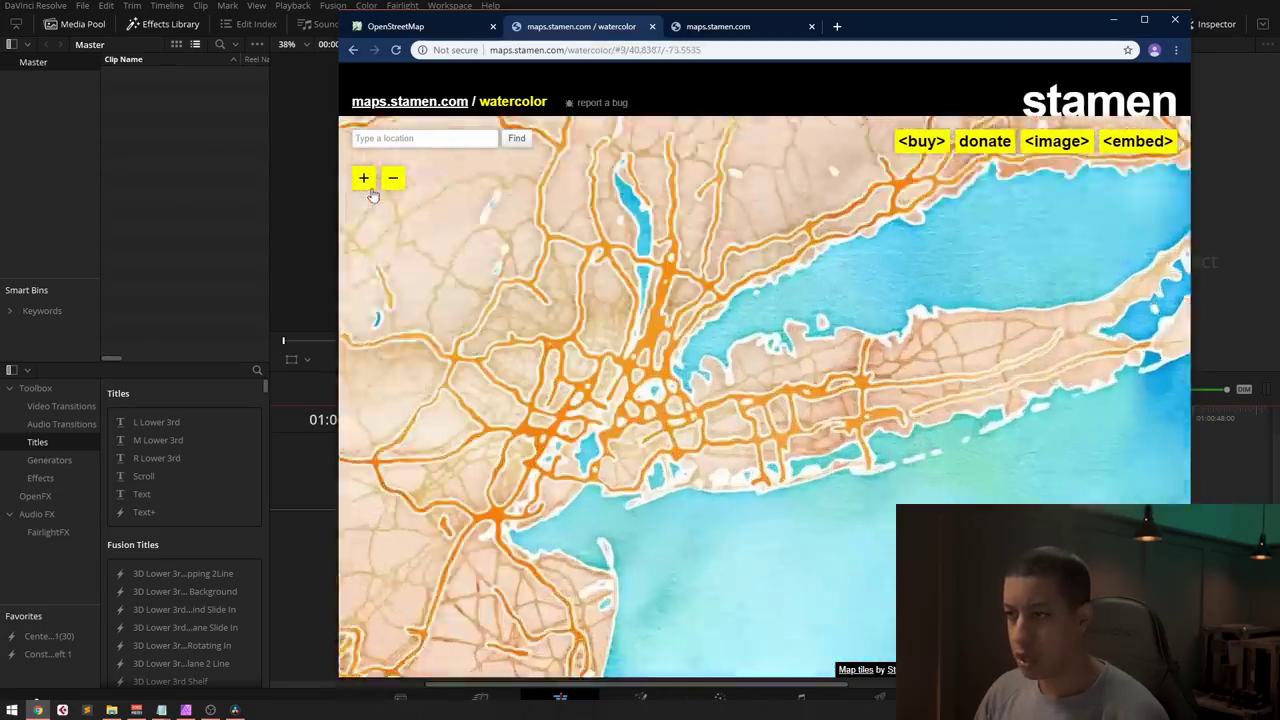
left_click(365, 180)
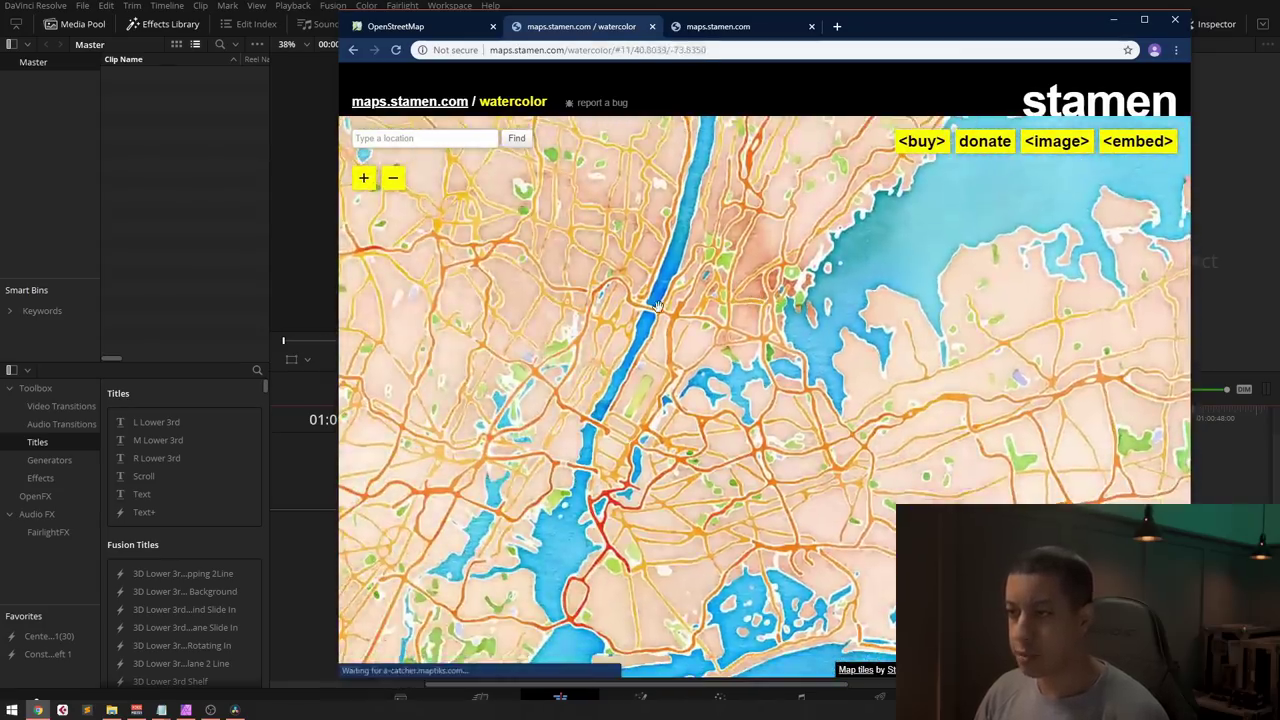
left_click_drag(640, 330, 670, 315)
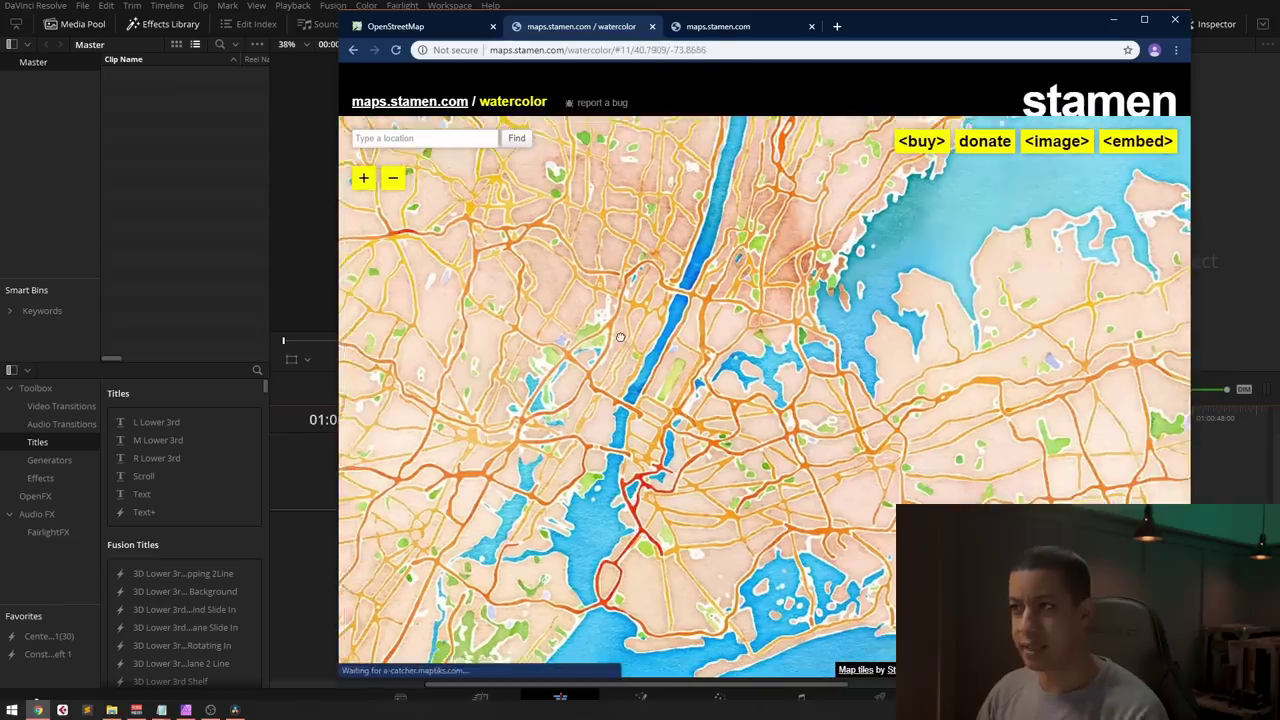
left_click(363, 180)
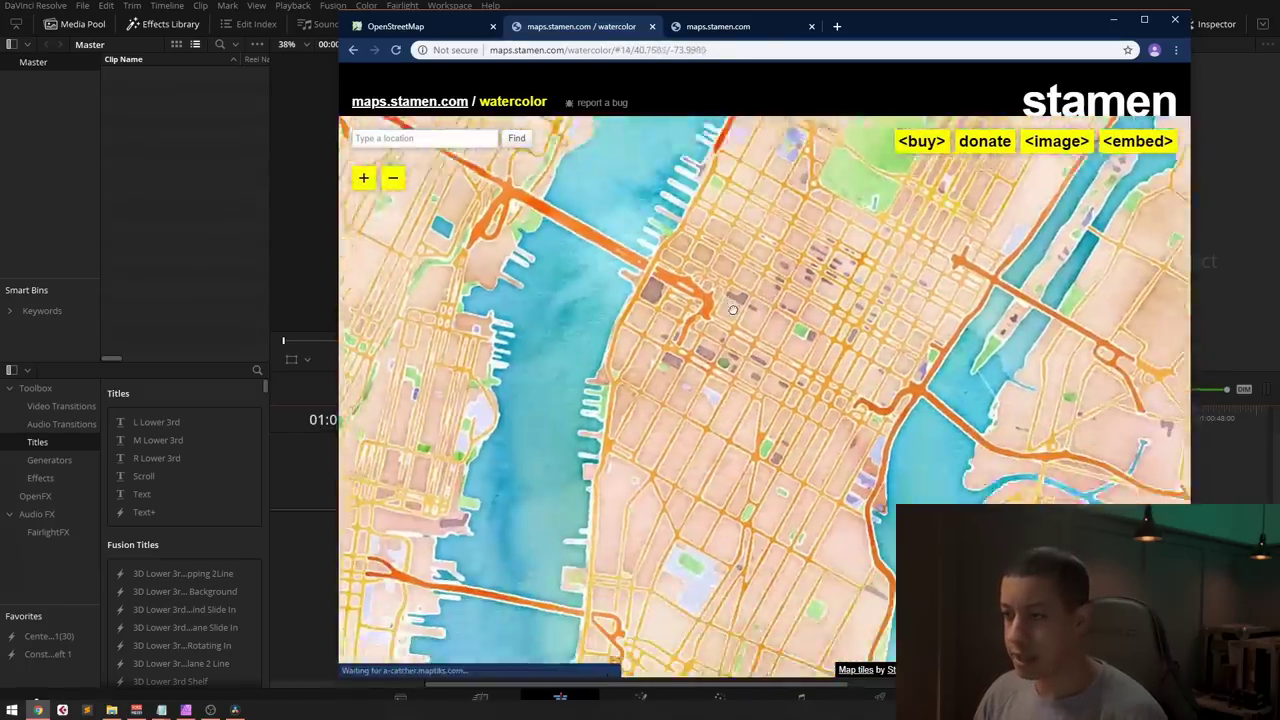
left_click_drag(733, 310, 688, 252)
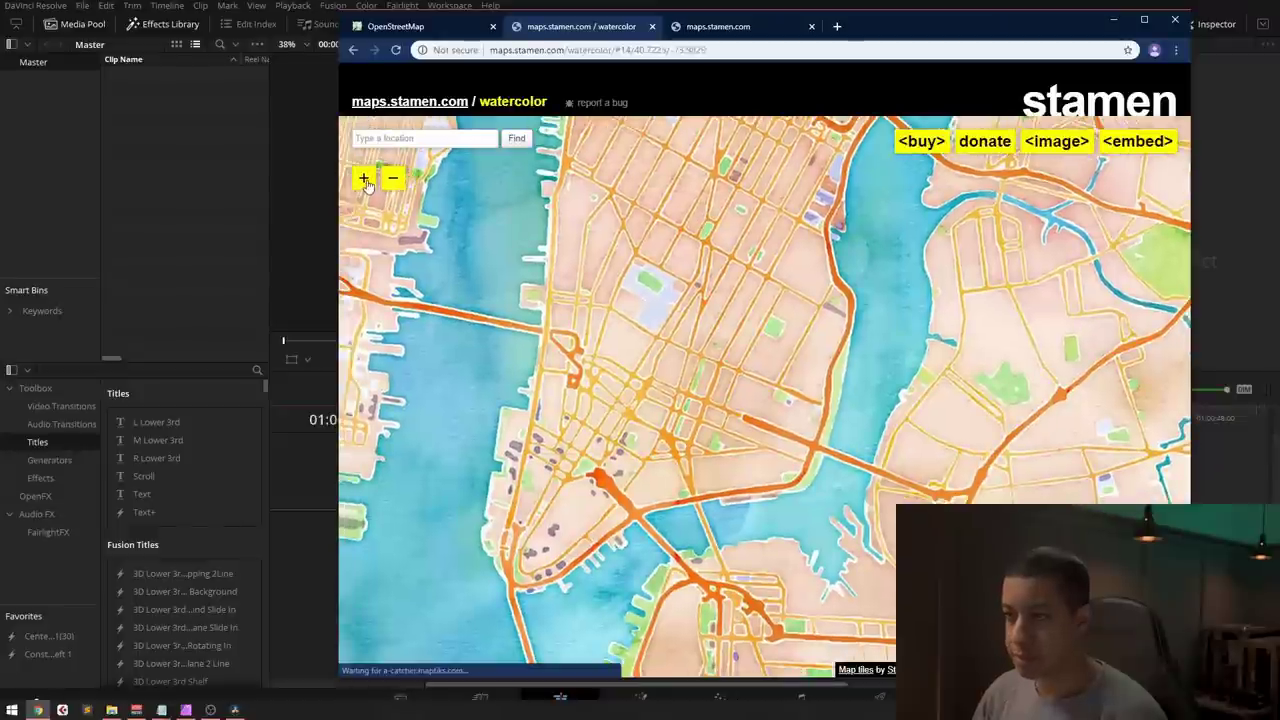
left_click(363, 178)
left_click(363, 178)
left_click_drag(641, 329, 755, 302)
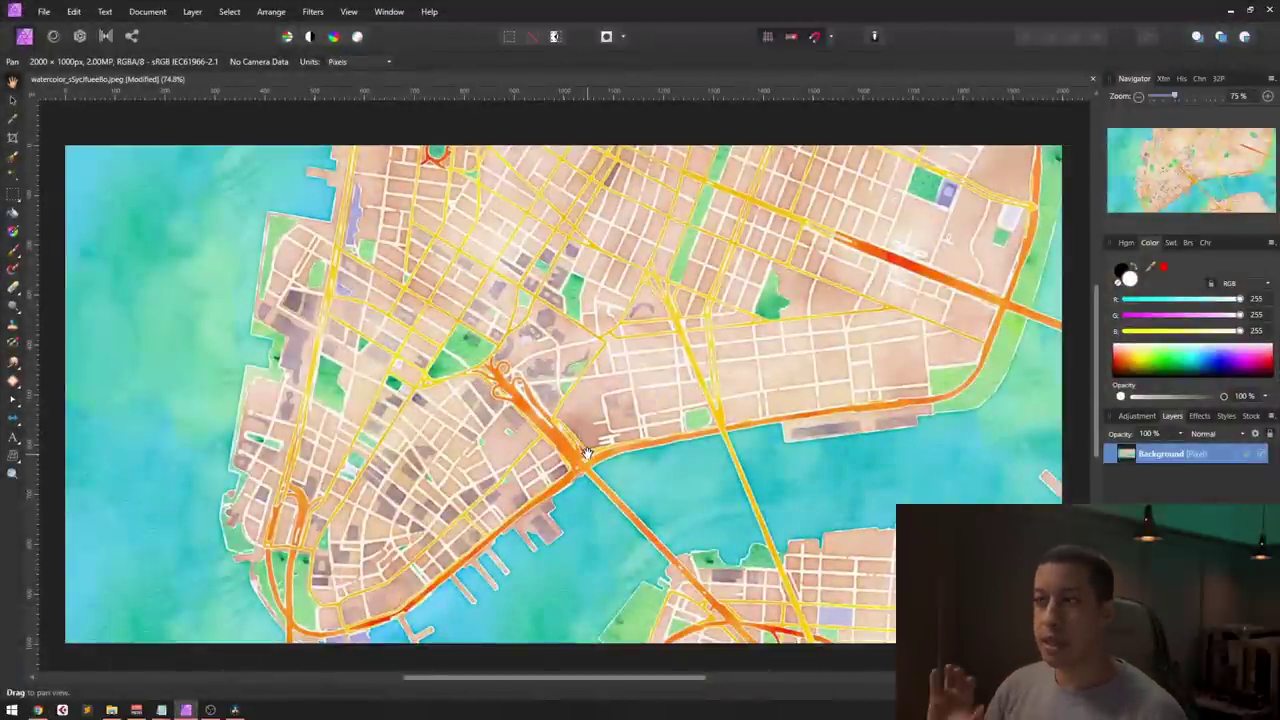
Step: Examine the watercolor map image in Affinity Photo and compare it with the Stamen map in the browser
double_click(636, 6)
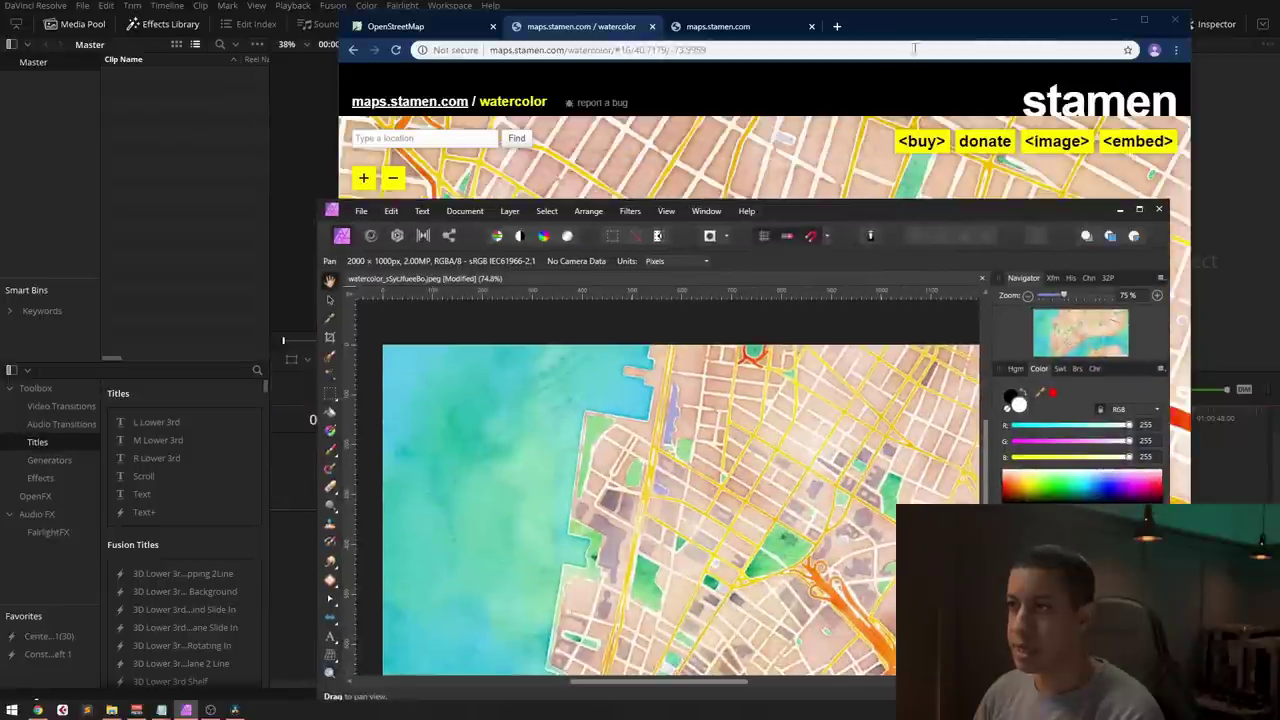
left_click_drag(896, 202, 814, 164)
double_click(814, 164)
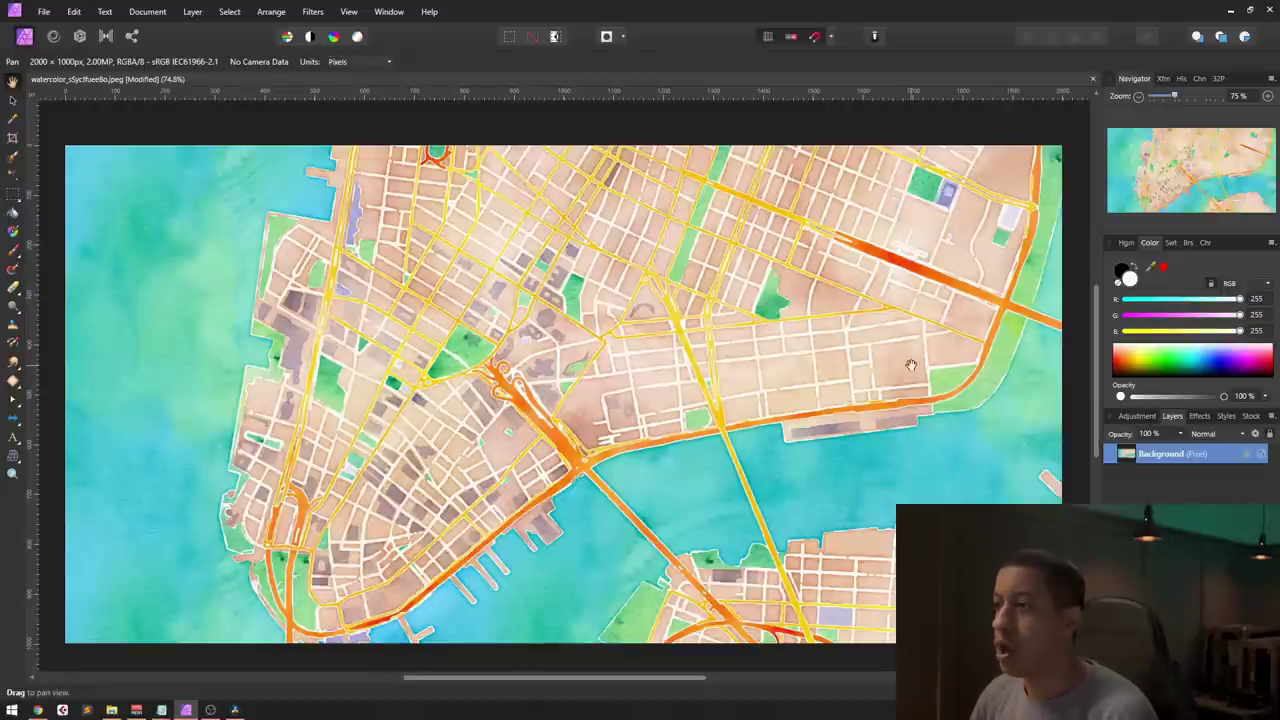
left_click(1230, 10)
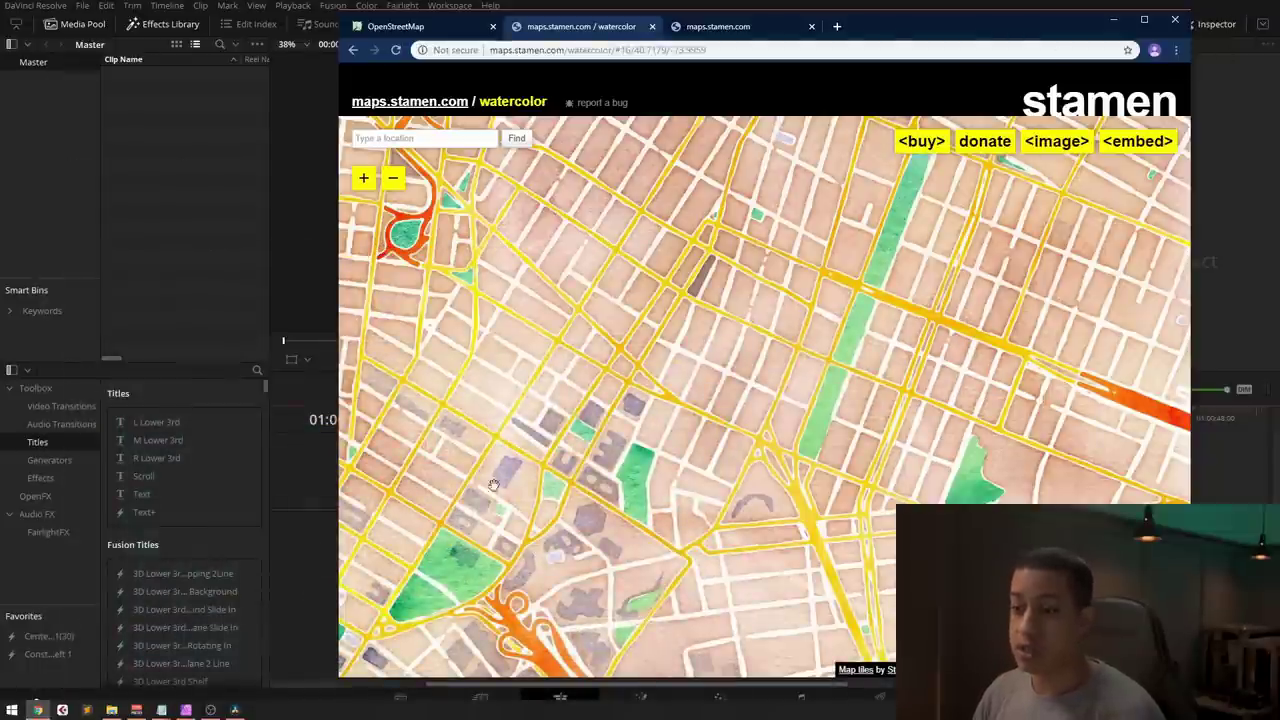
left_click(187, 710)
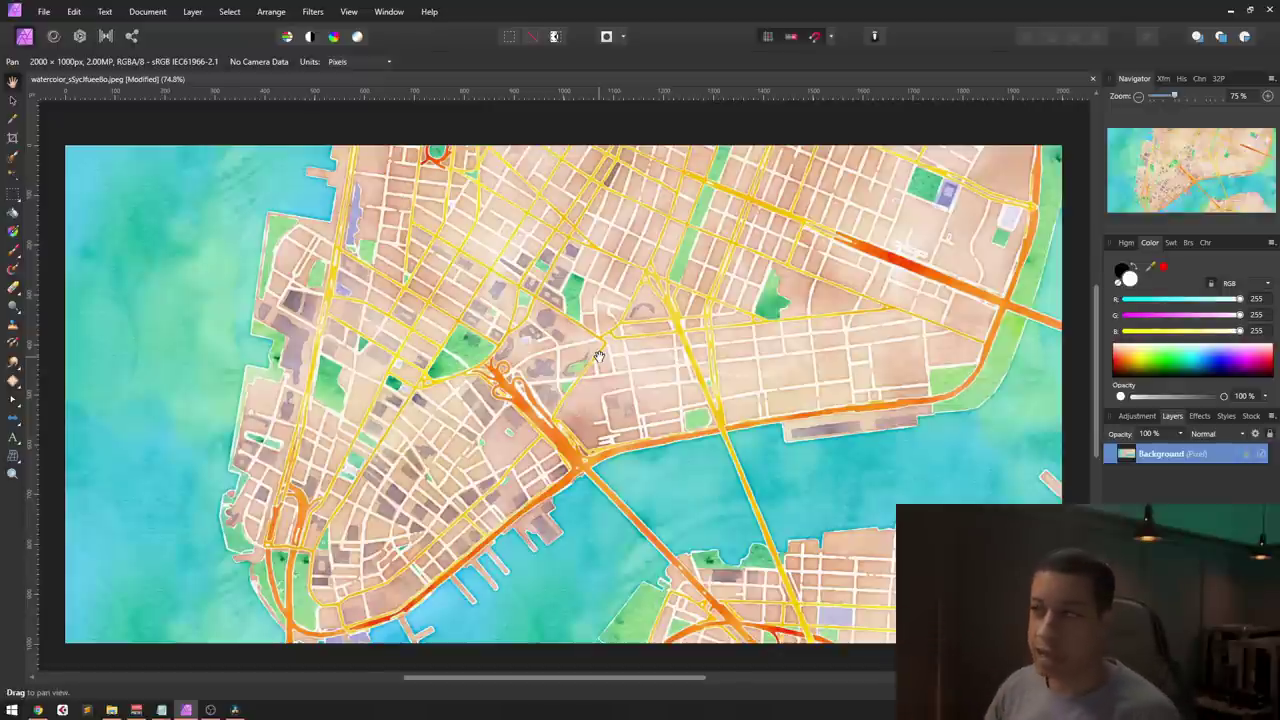
Step: Switch to DaVinci Resolve and check the timeline resolution and frame rate in the project's master settings
left_click(1230, 10)
left_click(208, 156)
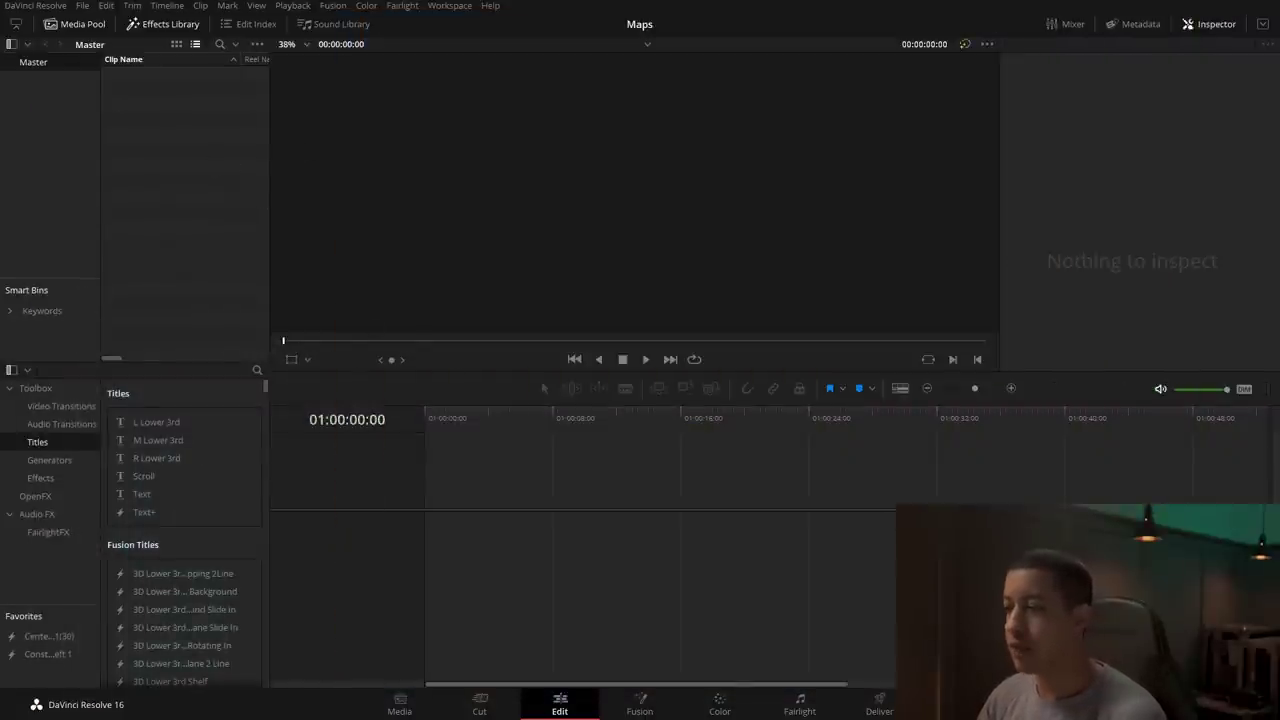
key("shift+9")
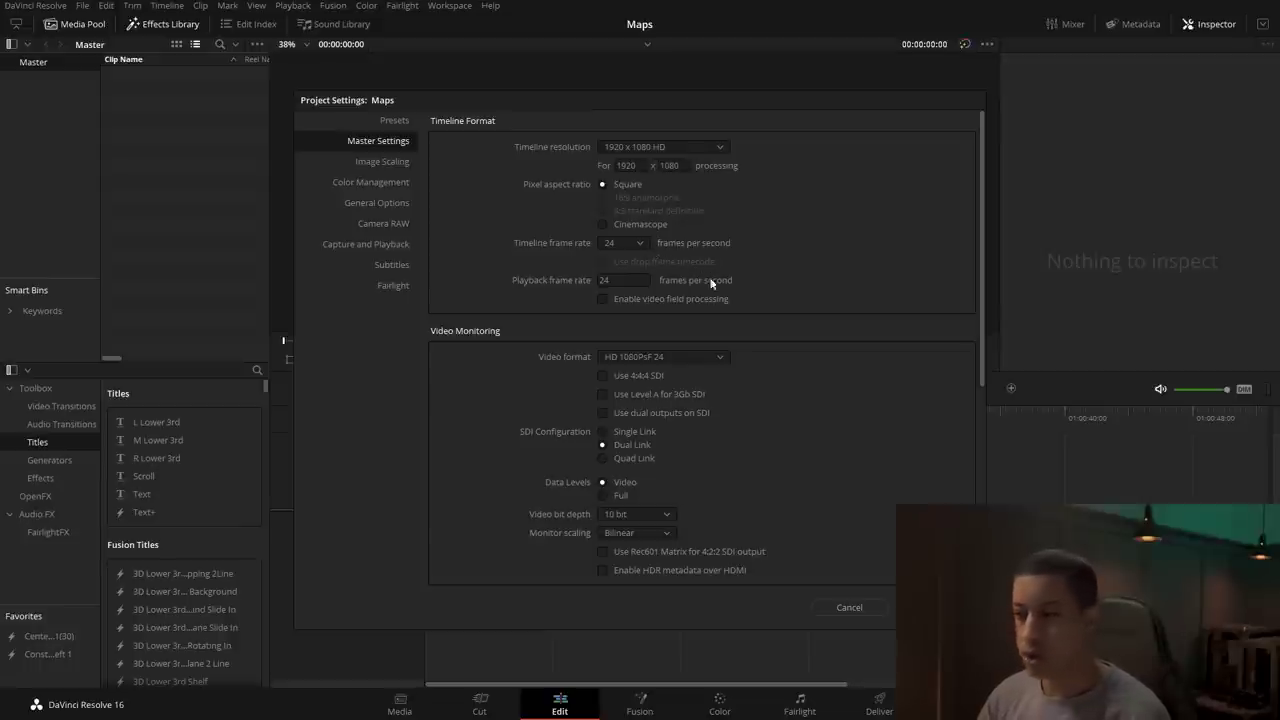
left_click(868, 611)
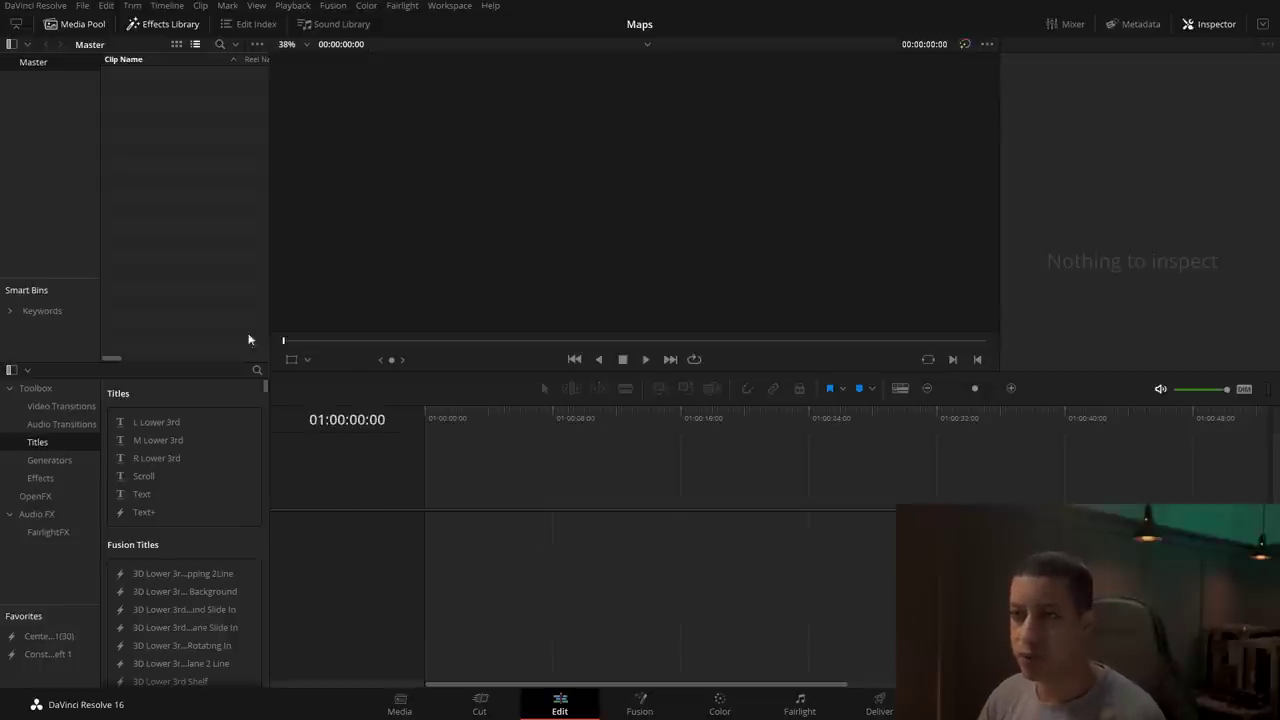
Step: Create a five-second, 24 fps Fusion composition clip and place it at the start of a new timeline
right_click(152, 205)
left_click(199, 256)
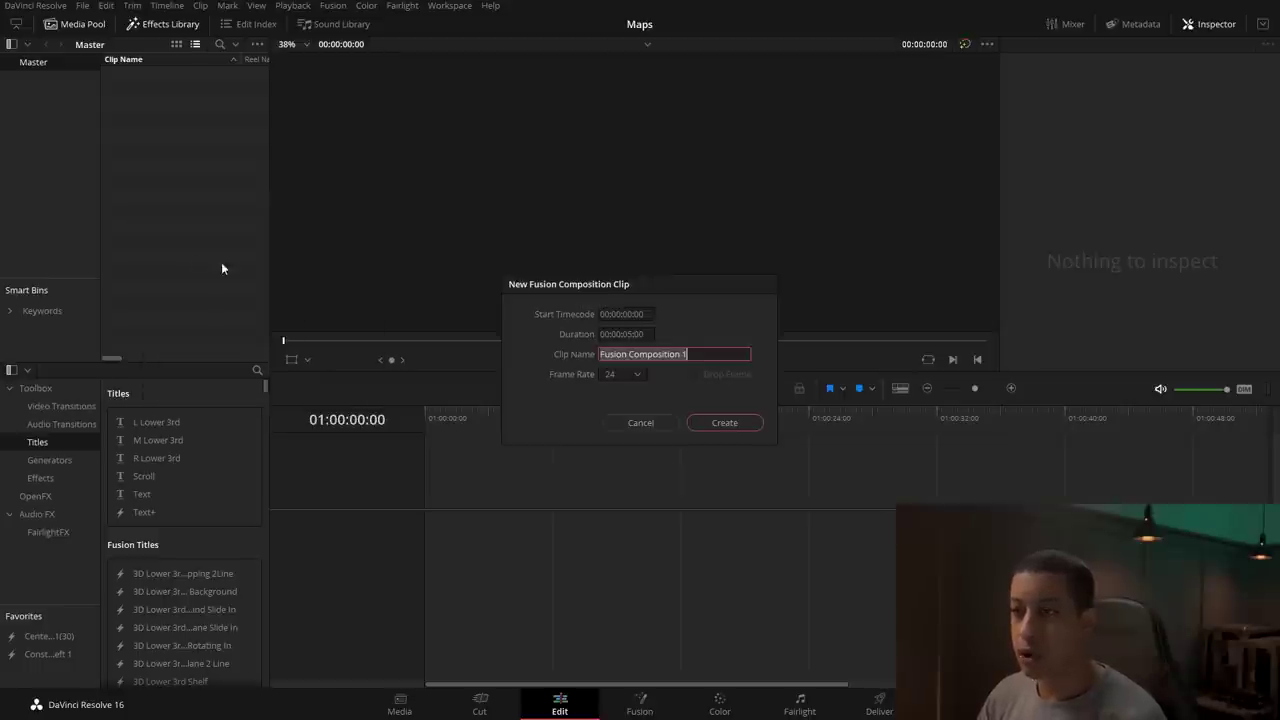
left_click(725, 423)
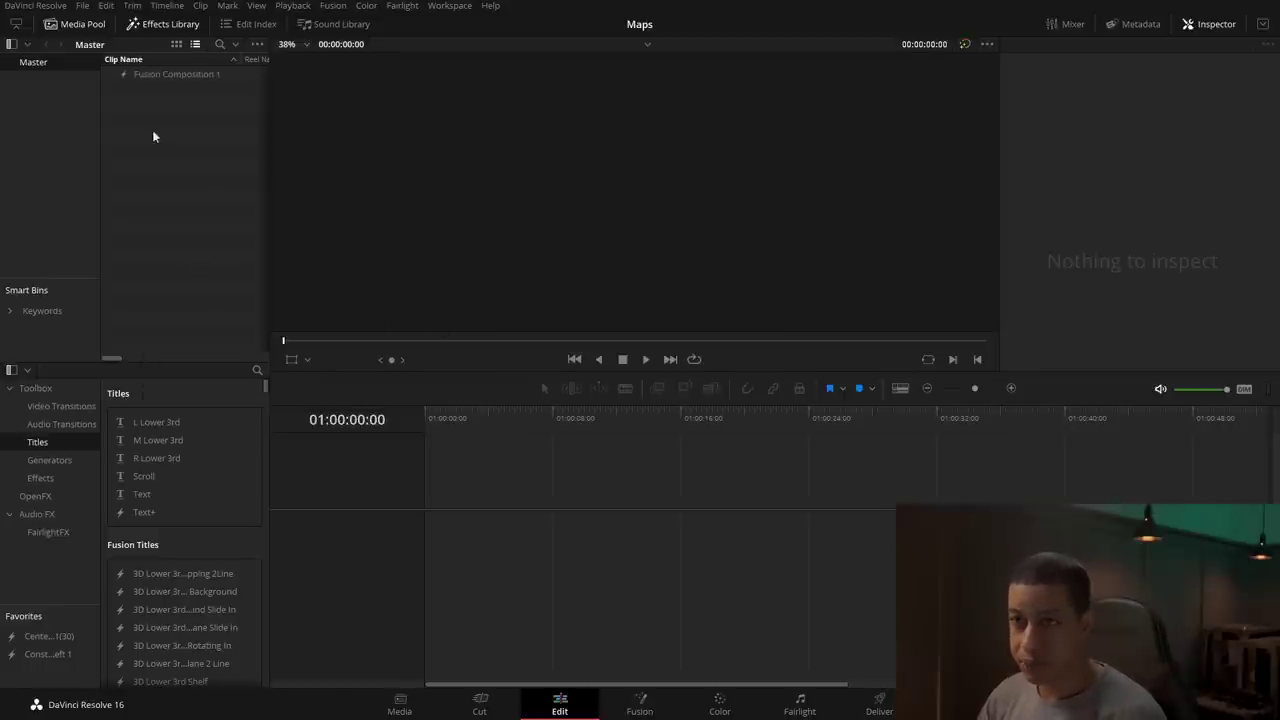
left_click_drag(130, 75, 442, 510)
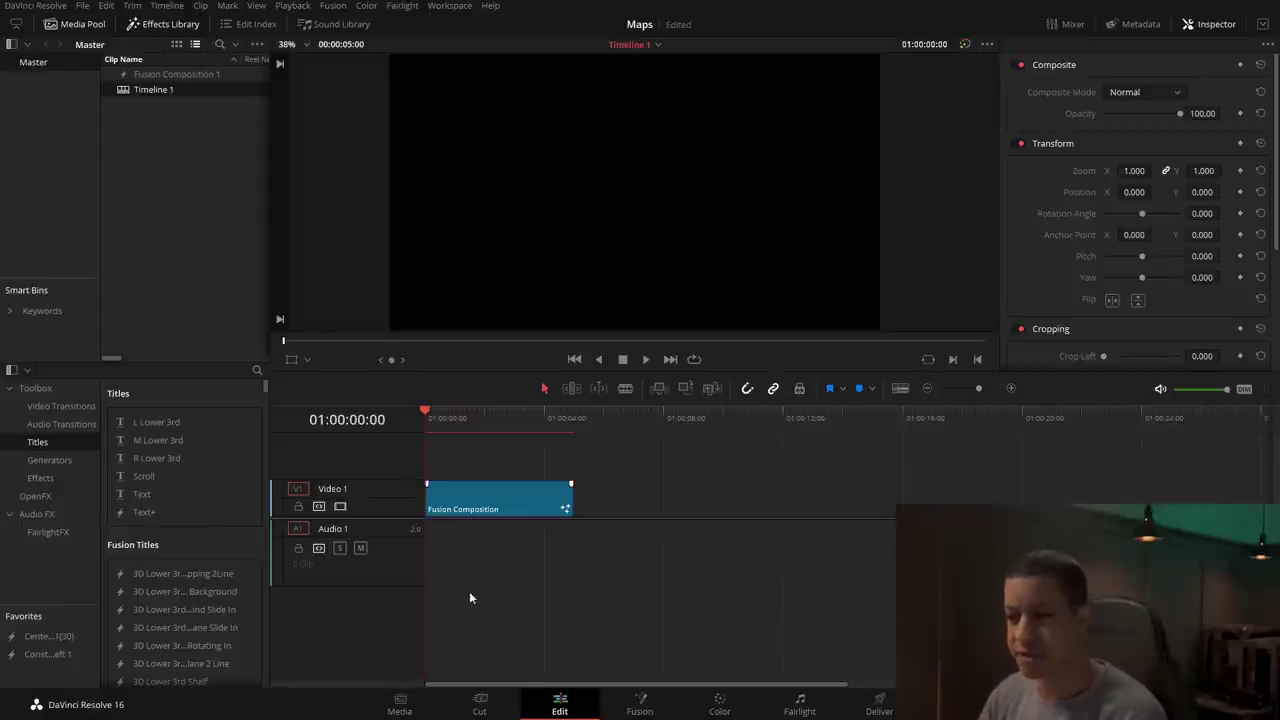
Step: Open the composition in Fusion, add the watercolor map image as a node, and show it in a single enlarged viewer without the spline editor
left_click(650, 708)
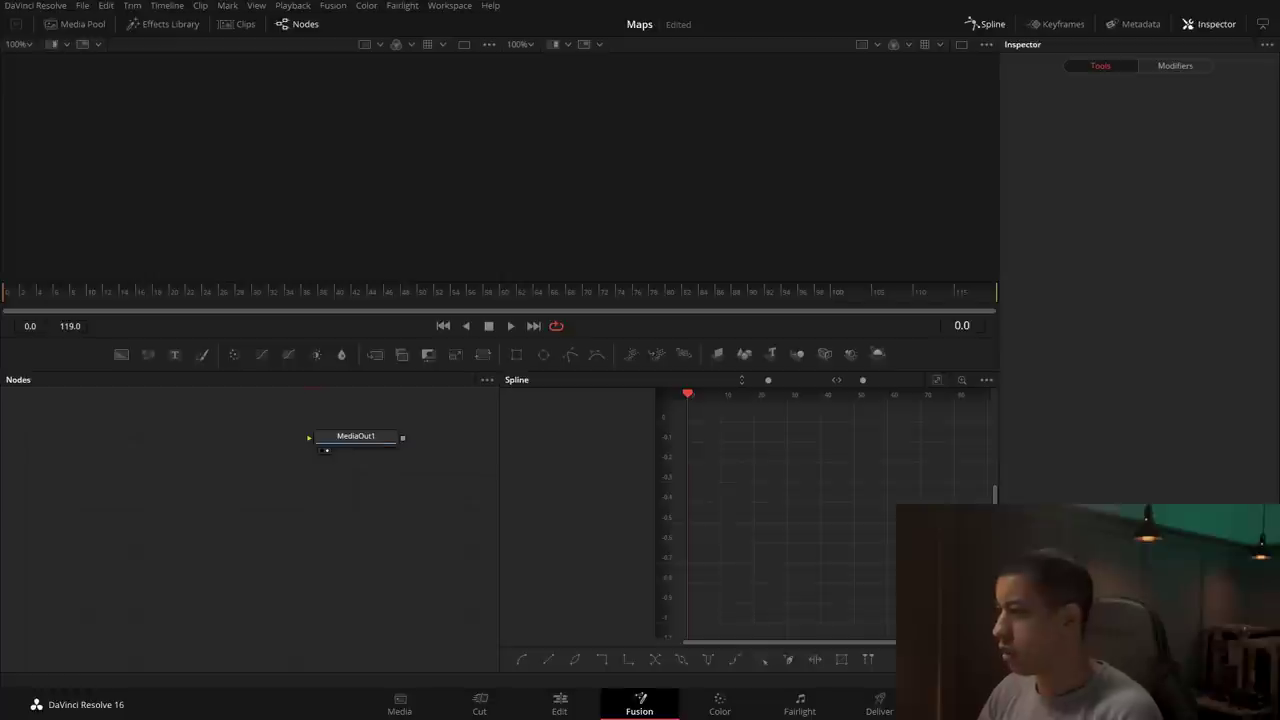
left_click_drag(640, 480, 190, 510)
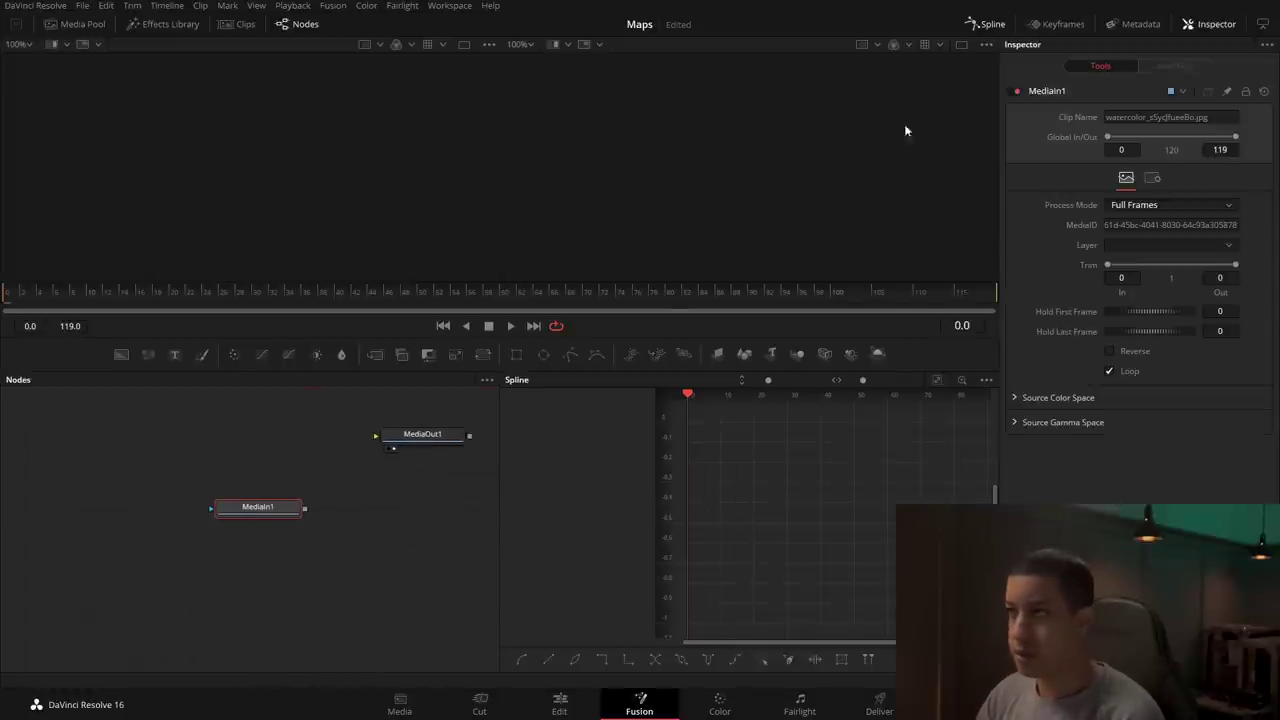
left_click(987, 25)
left_click_drag(515, 533, 673, 178)
left_click_drag(686, 335, 686, 417)
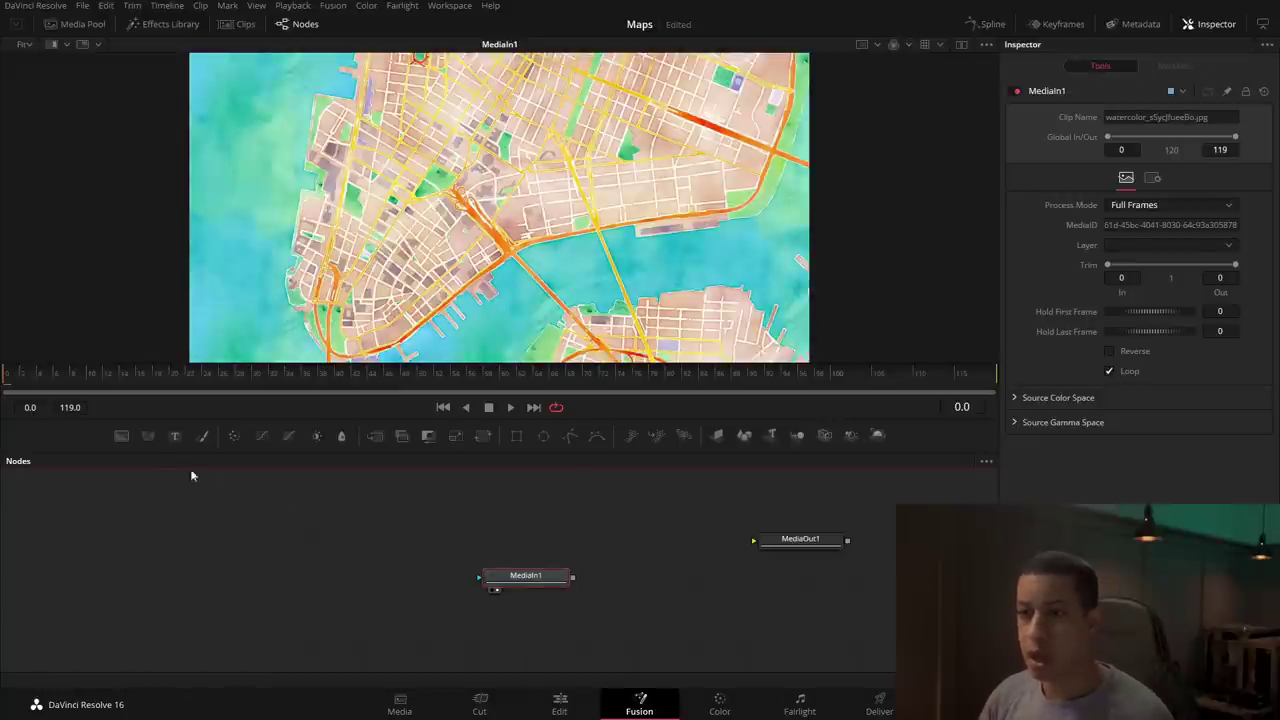
Step: Add a Background node below the map's node and set its solid color to the red-orange sampled from the map's road
left_click_drag(121, 435, 536, 624)
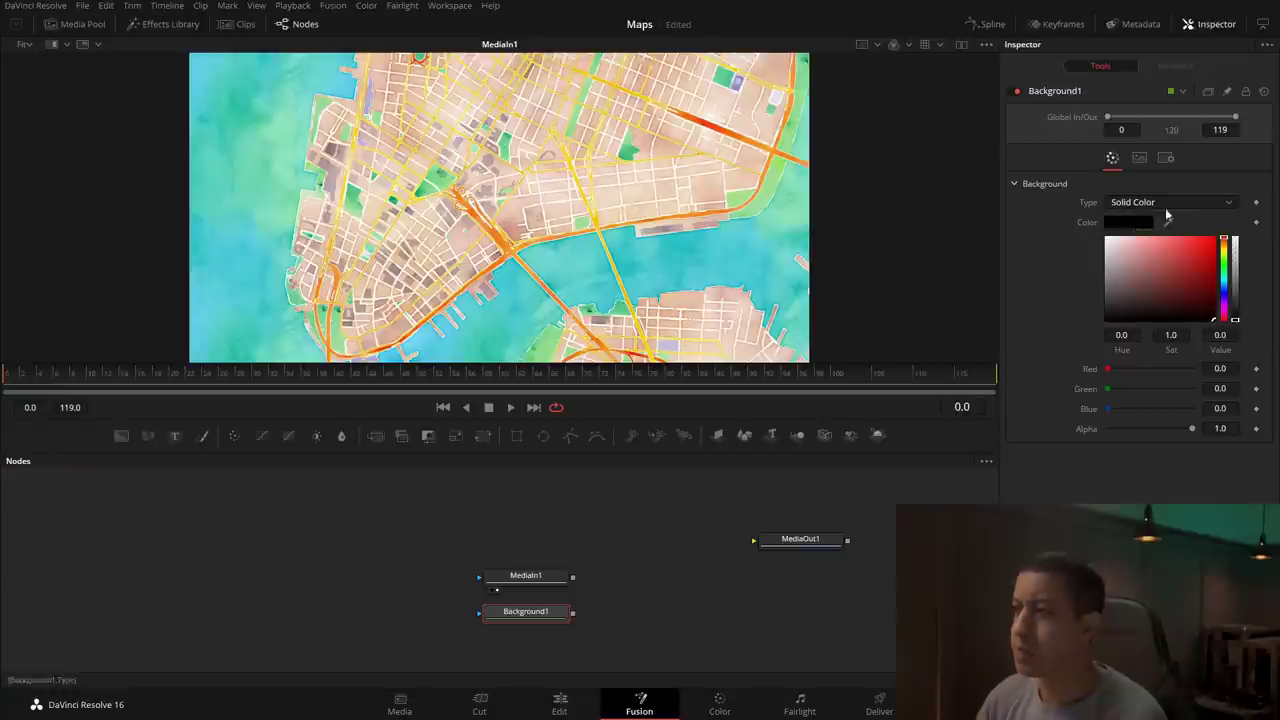
left_click_drag(1168, 222, 705, 125)
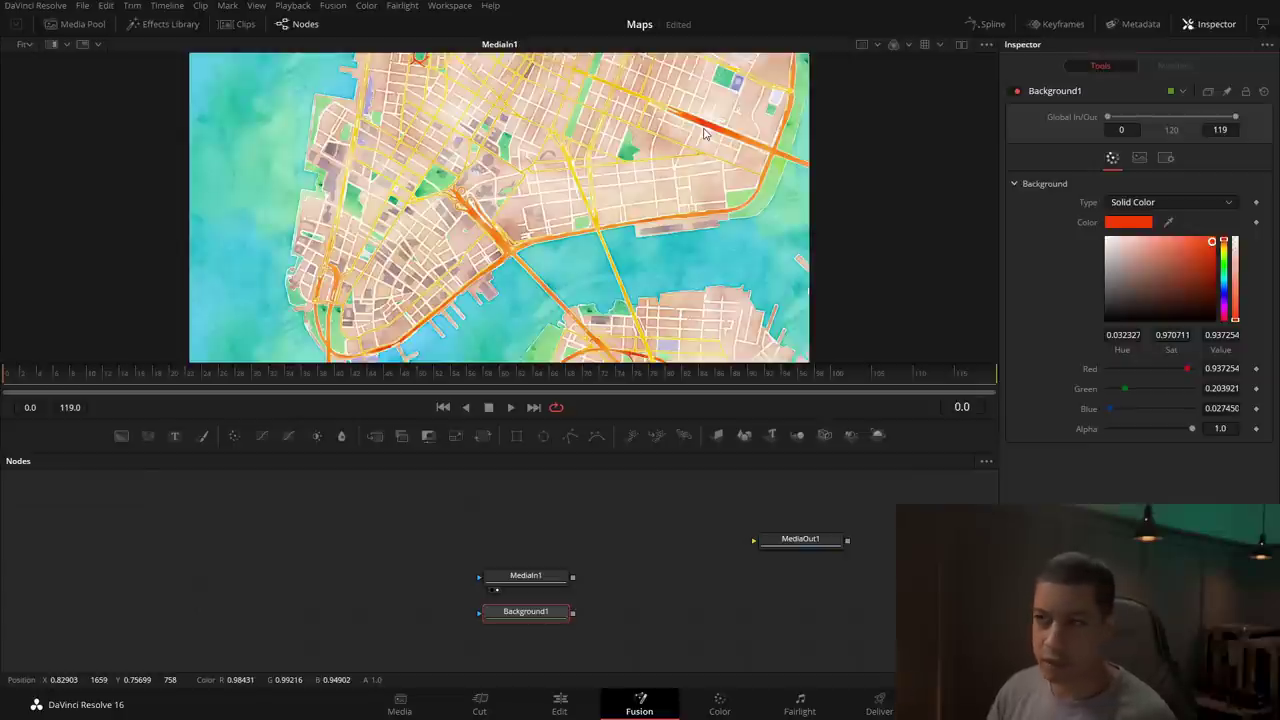
mouse_move(604, 572)
left_mouse_down()
mouse_move(600, 534)
mouse_move(623, 573)
mouse_move(610, 591)
left_mouse_up()
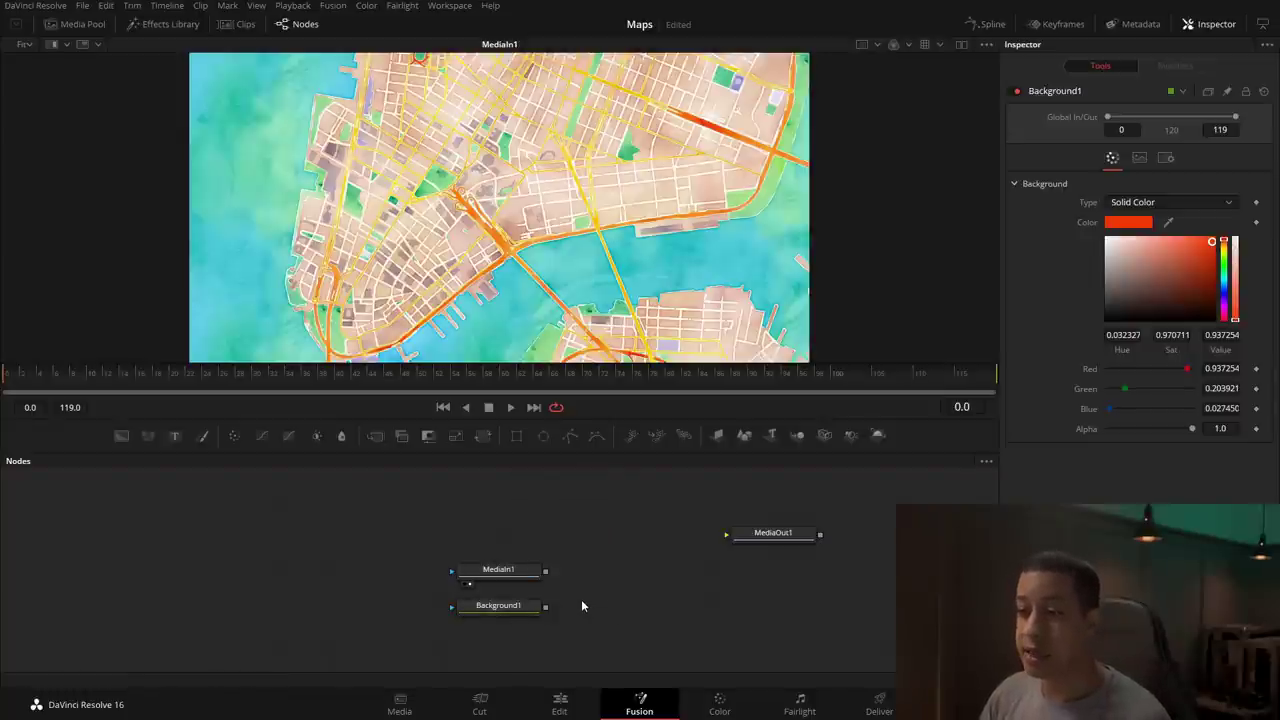
scroll(582, 606, "up", 2)
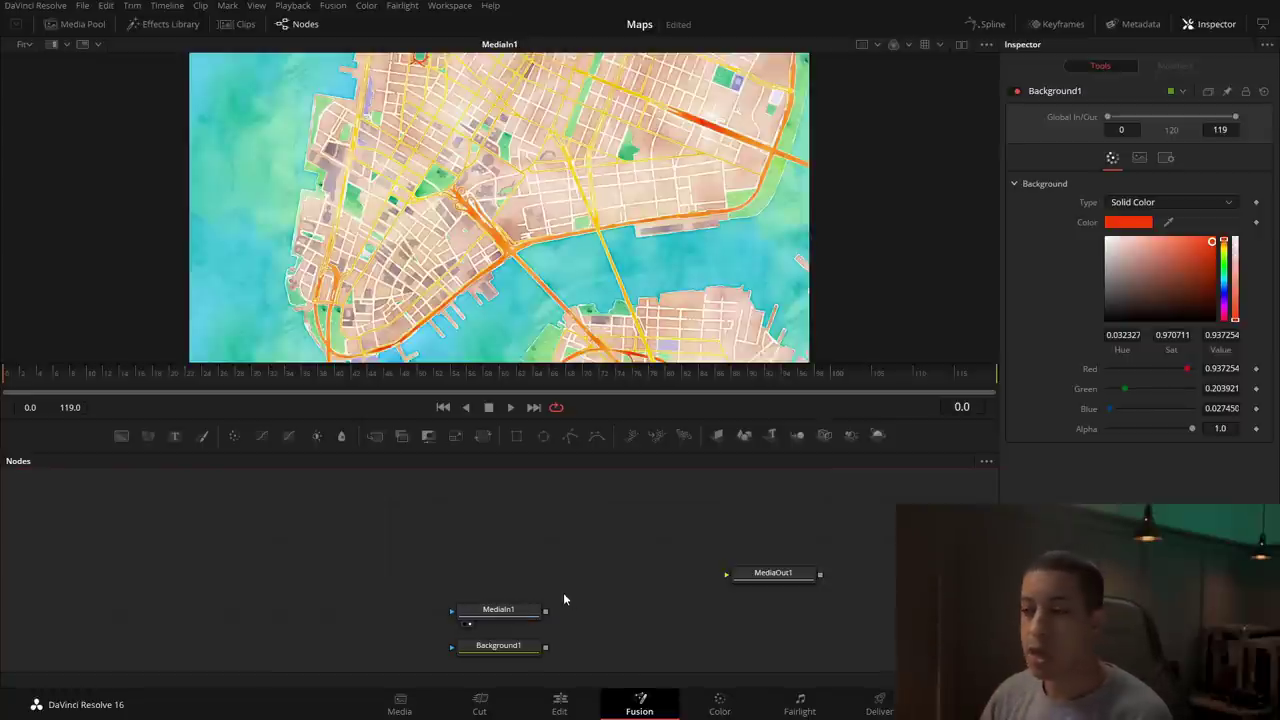
scroll(485, 646, "down", 1)
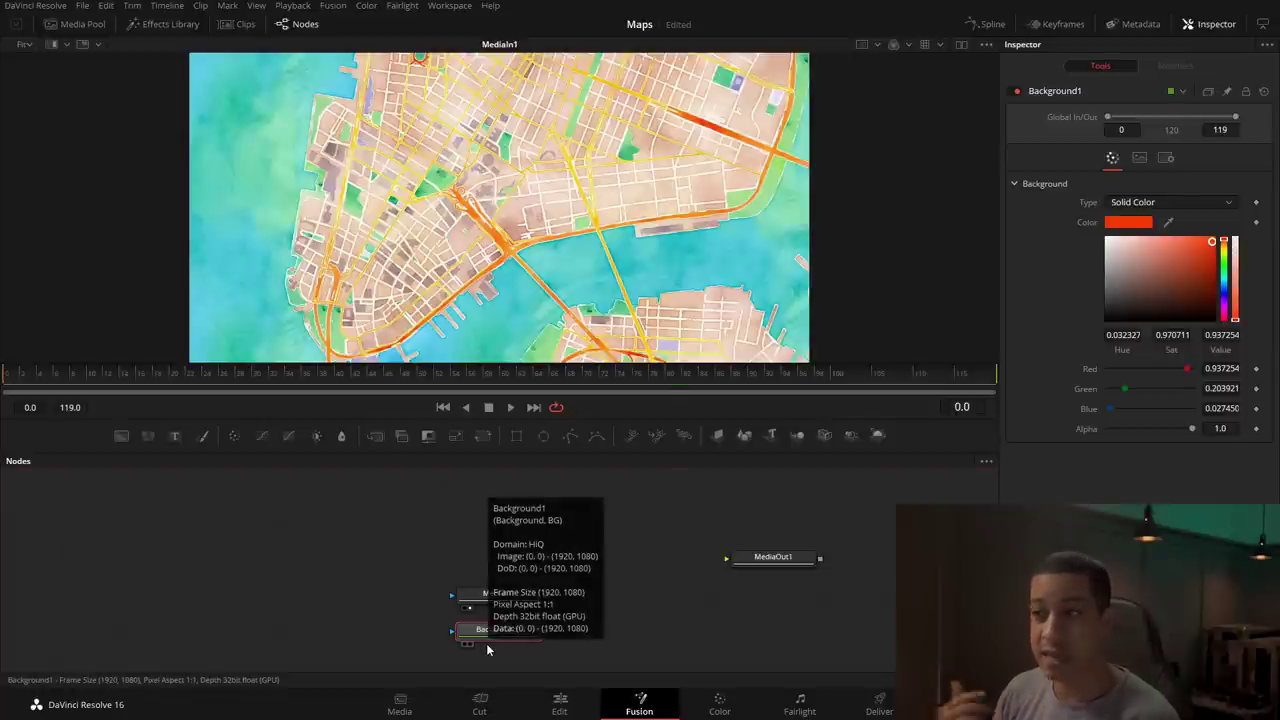
key("shift+space")
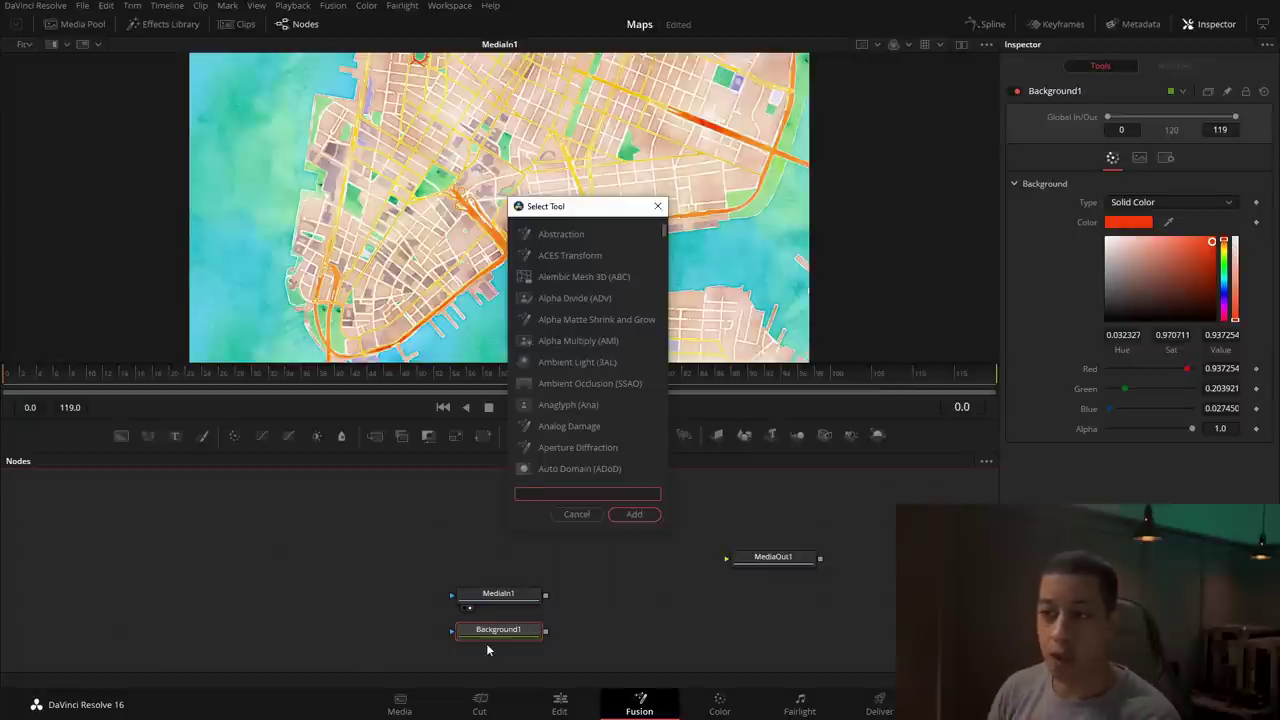
left_click(577, 514)
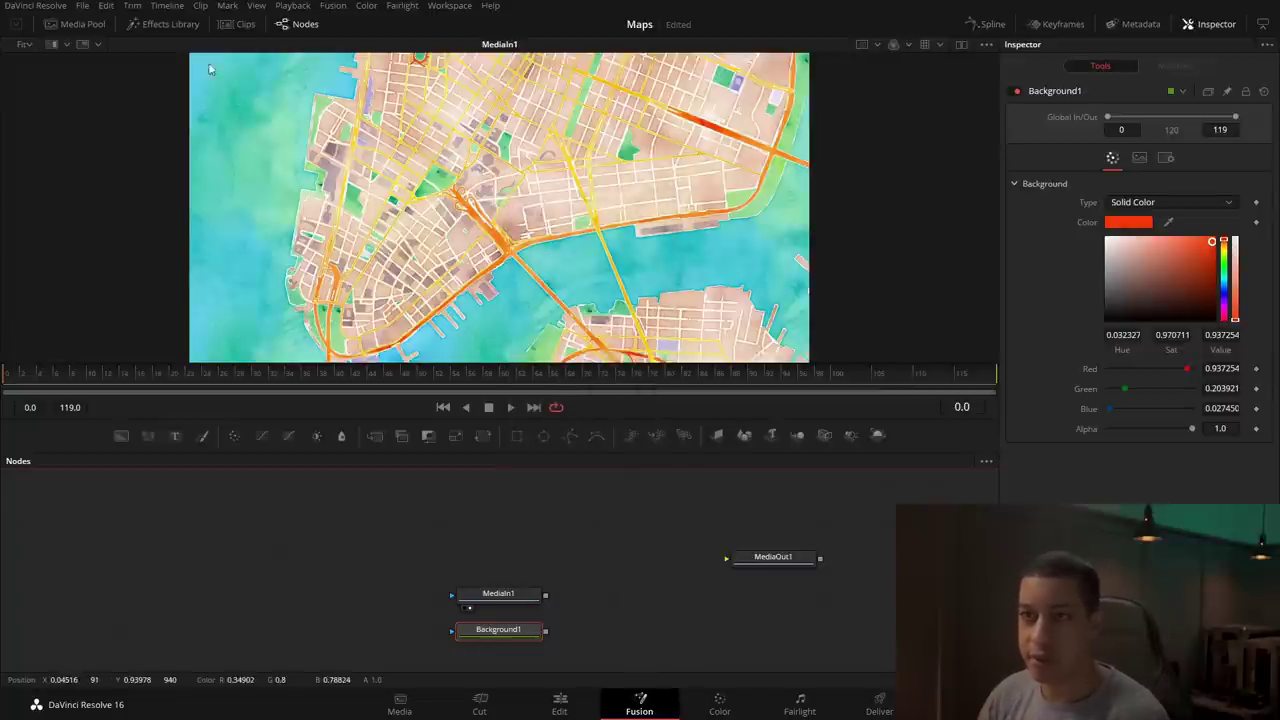
left_click(163, 26)
left_click(9, 60)
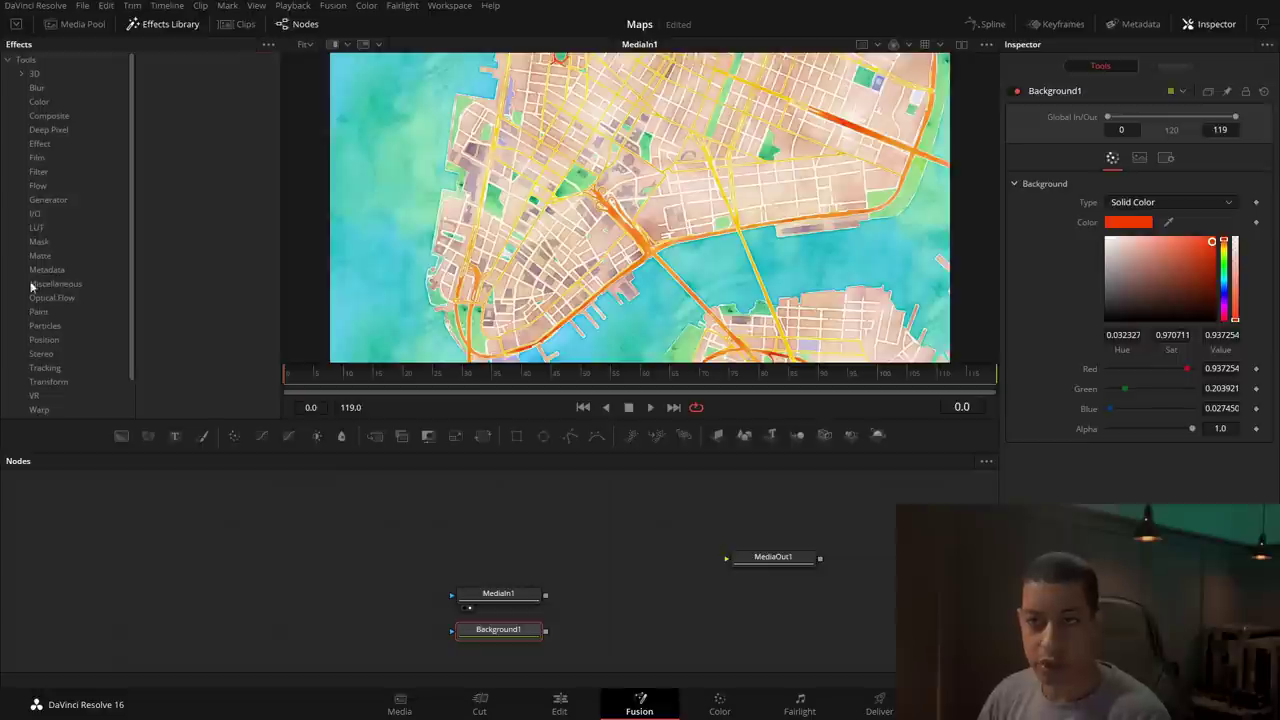
left_click(9, 60)
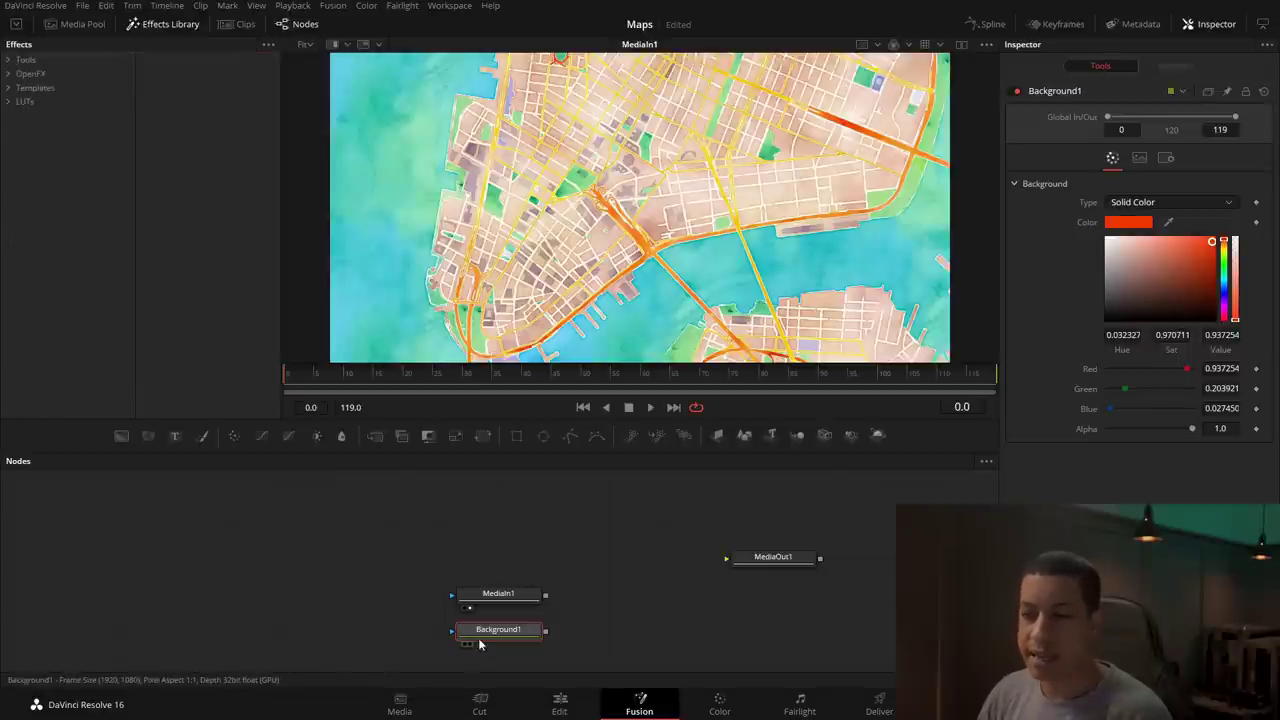
Step: Add a Mask Paint node, place it beside the red-orange Background node, and connect it as that background's mask
mouse_move(485, 642)
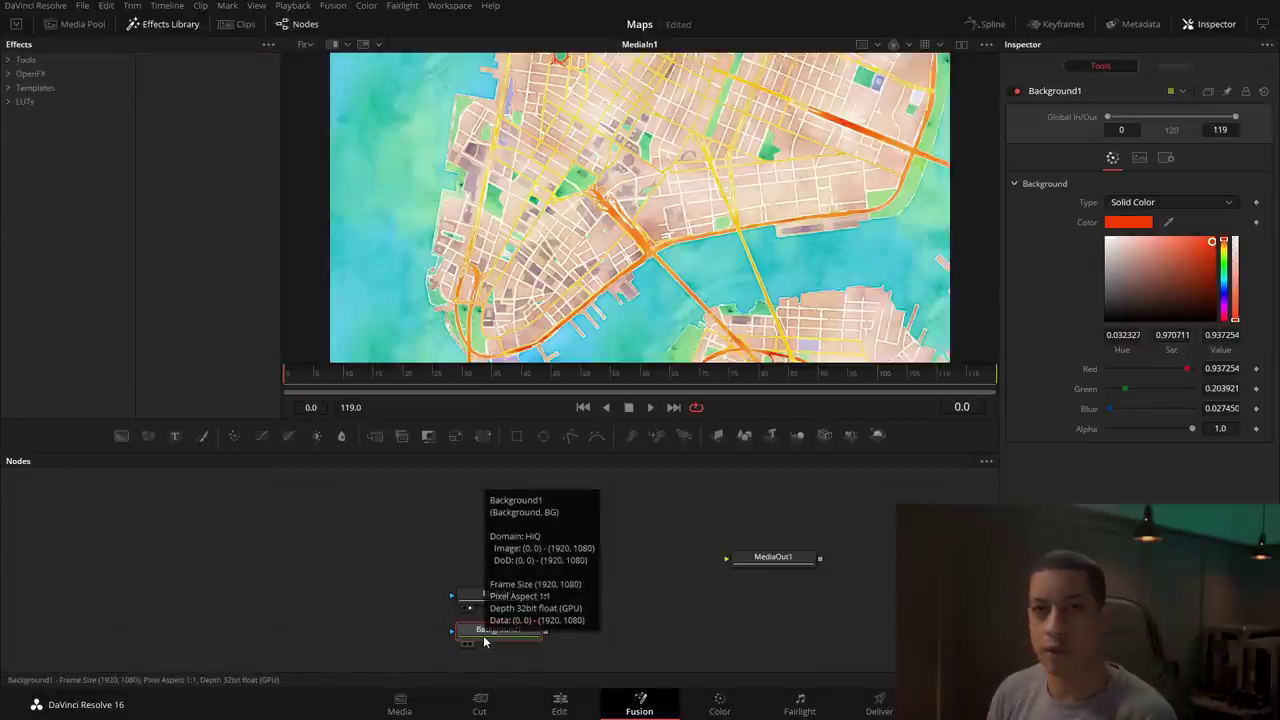
key("shift+space")
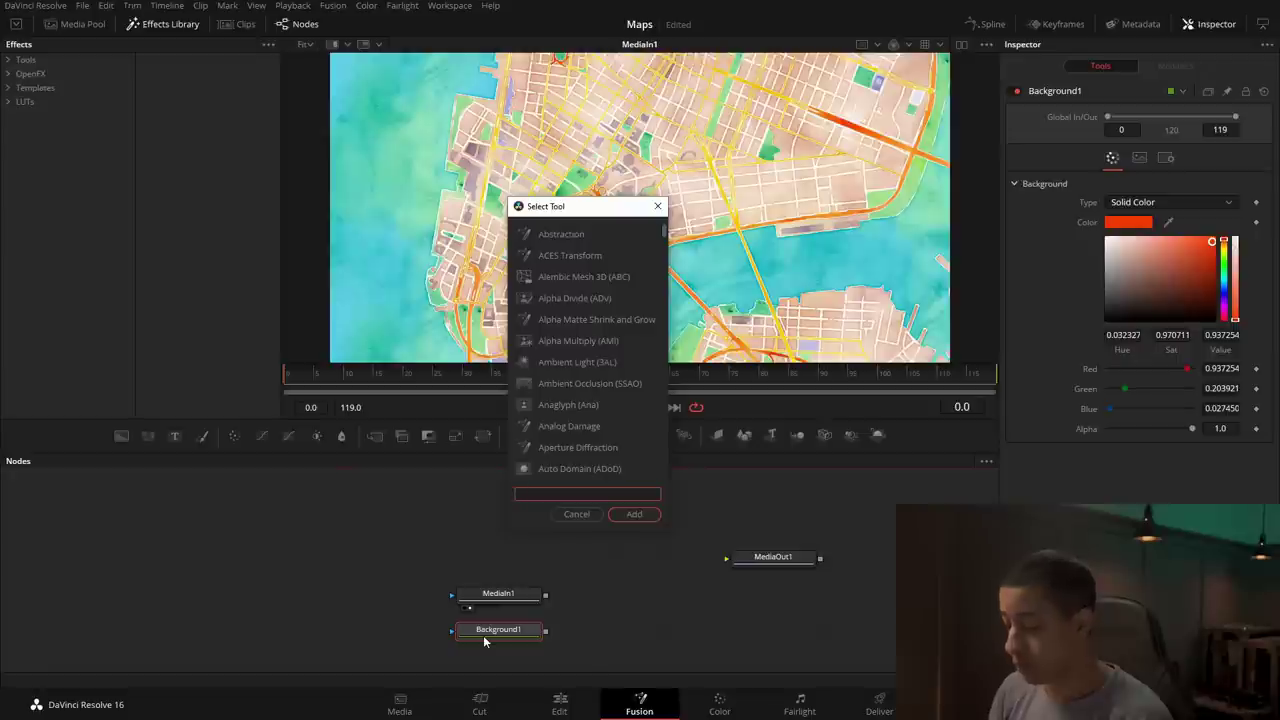
type("paiu")
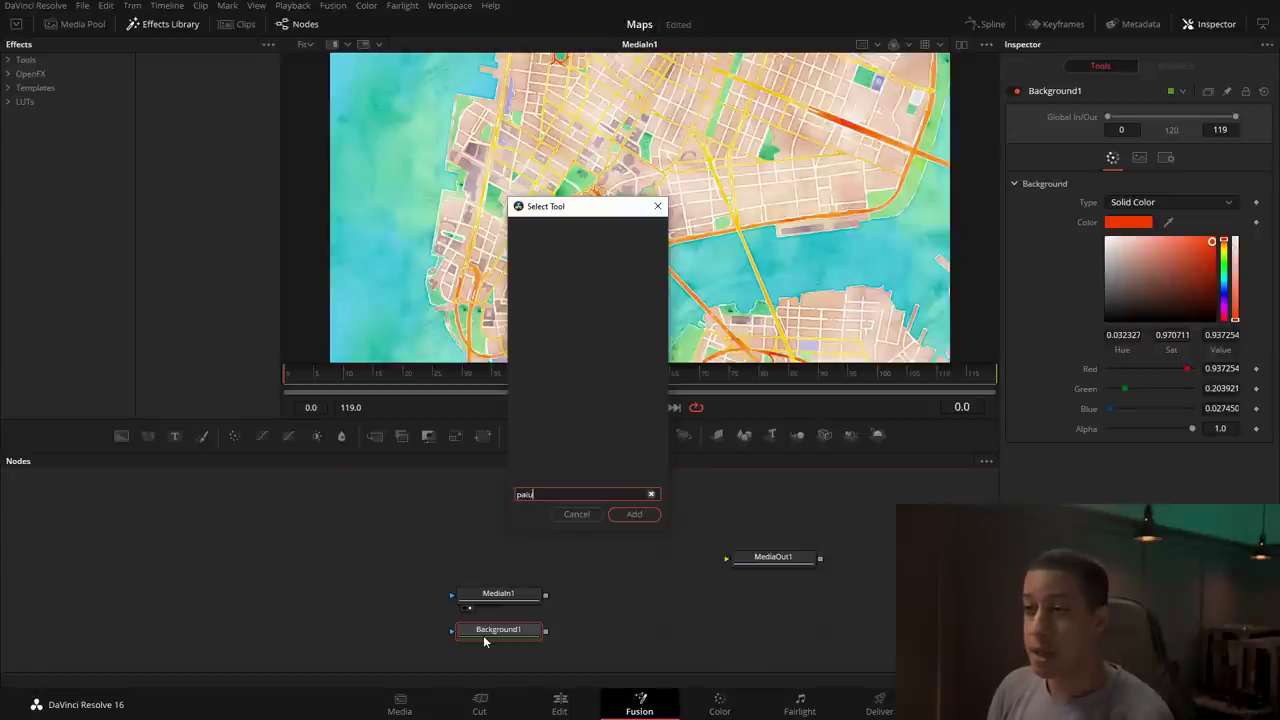
key("Up")
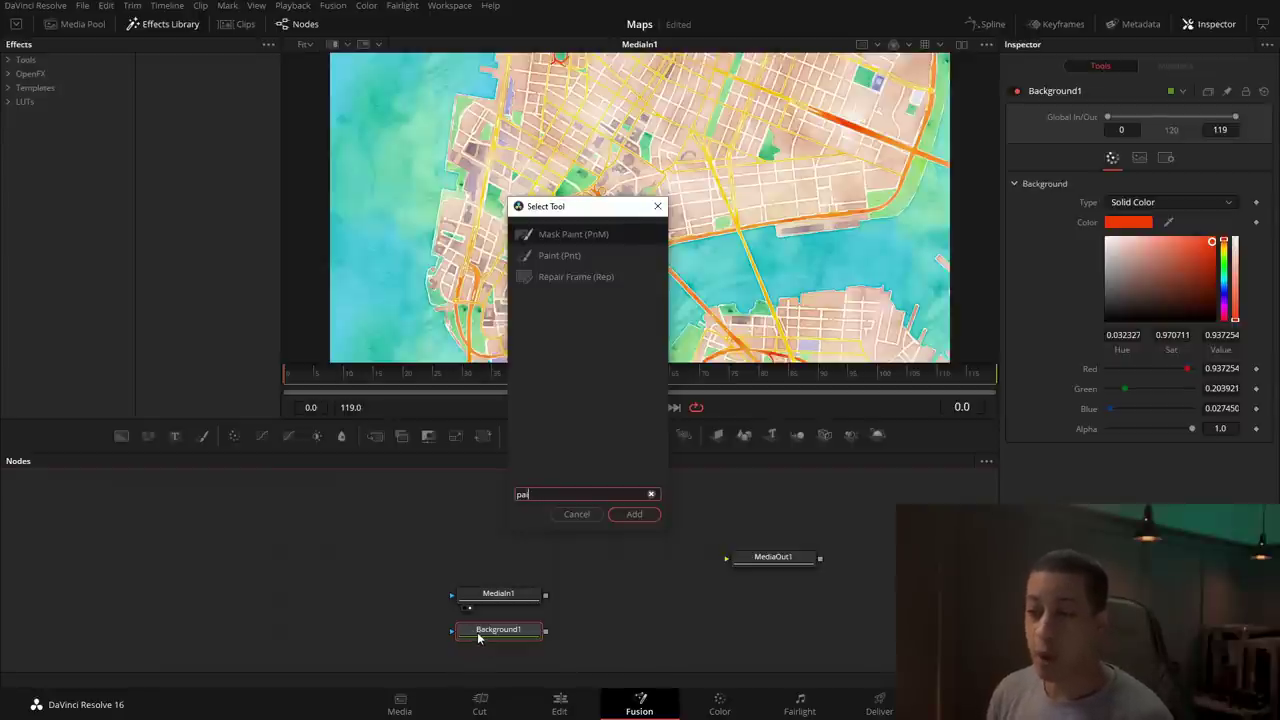
key("Return")
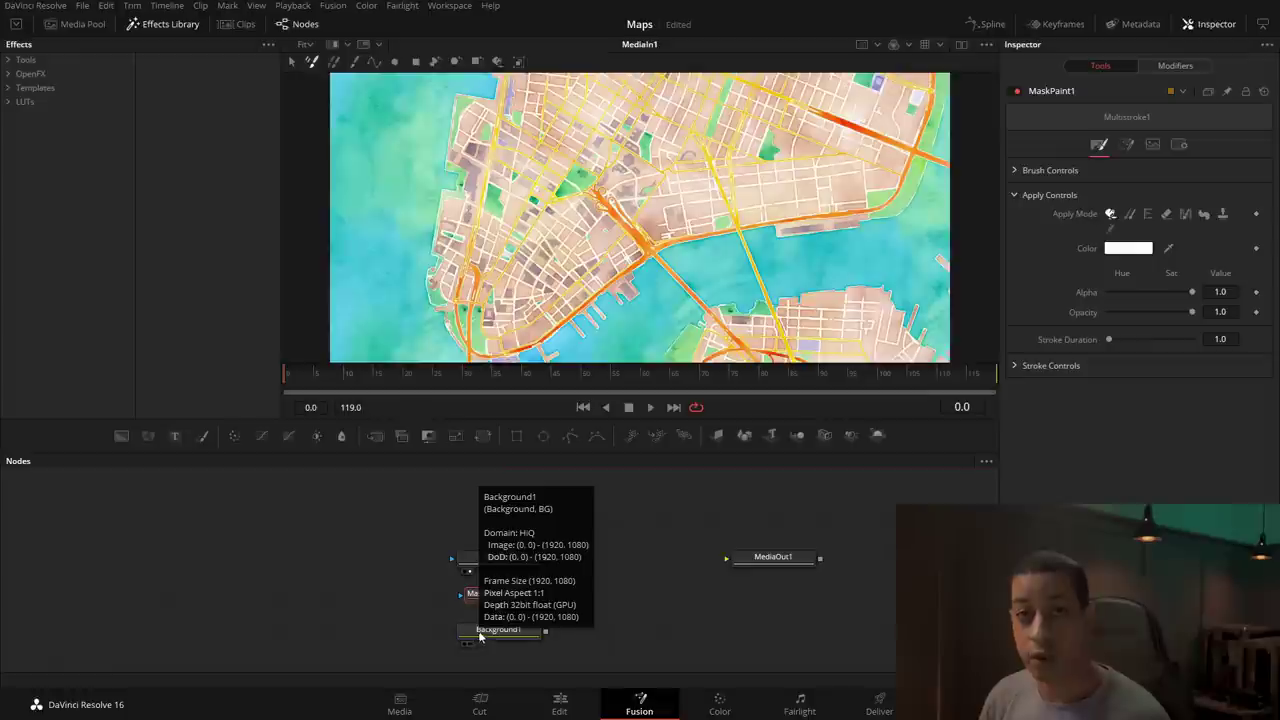
left_click_drag(490, 594, 380, 594)
mouse_move(435, 628)
left_mouse_down()
mouse_move(466, 645)
mouse_move(453, 636)
left_mouse_up()
left_click_drag(412, 597, 418, 641)
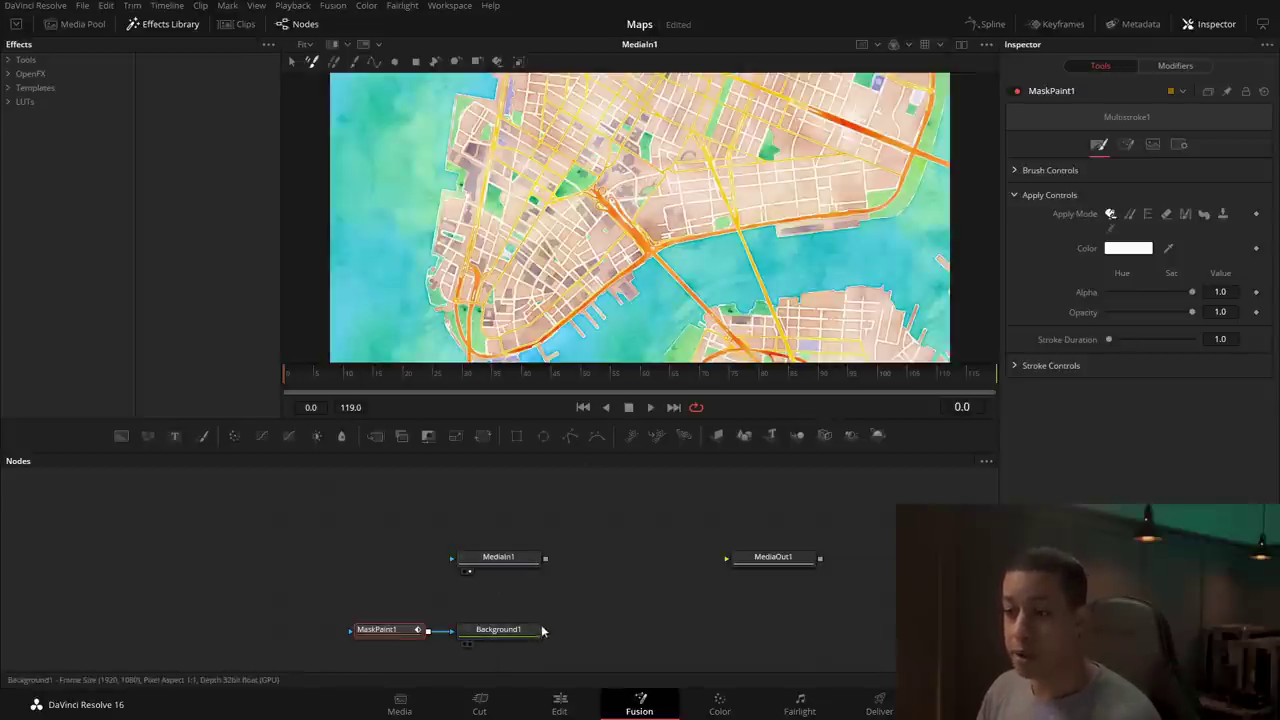
Step: Merge the masked red-orange background over the map image and show the merge result in the viewer
left_click_drag(545, 630, 546, 558)
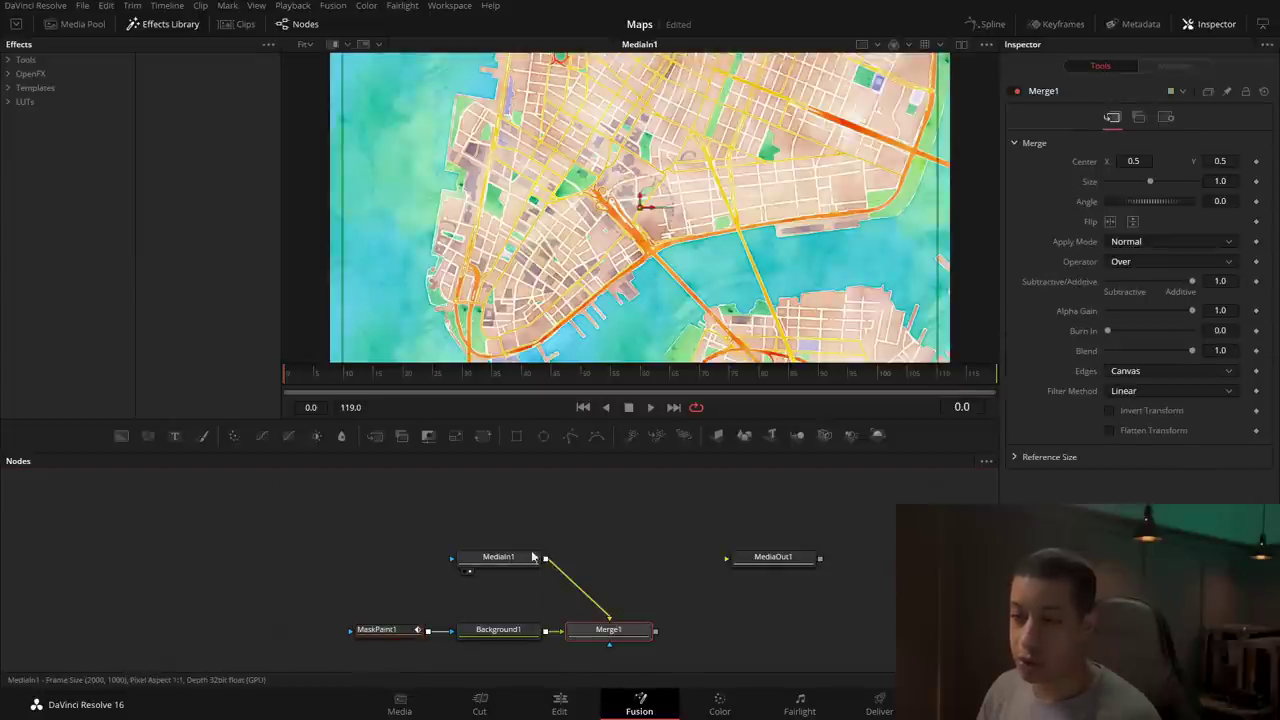
left_click(578, 643)
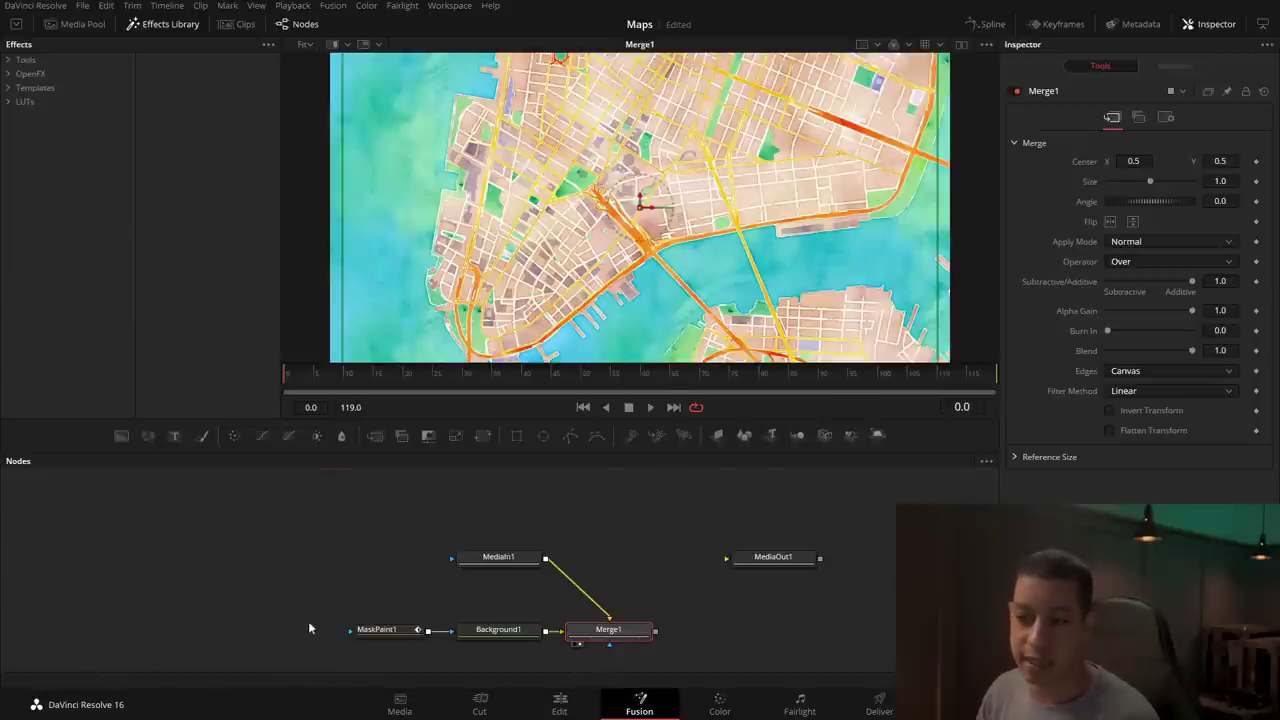
Step: Enlarge the viewer and draw a Polyline Stroke in the Mask Paint node, following the streets from the small park to past the yellow avenue
left_click(380, 634)
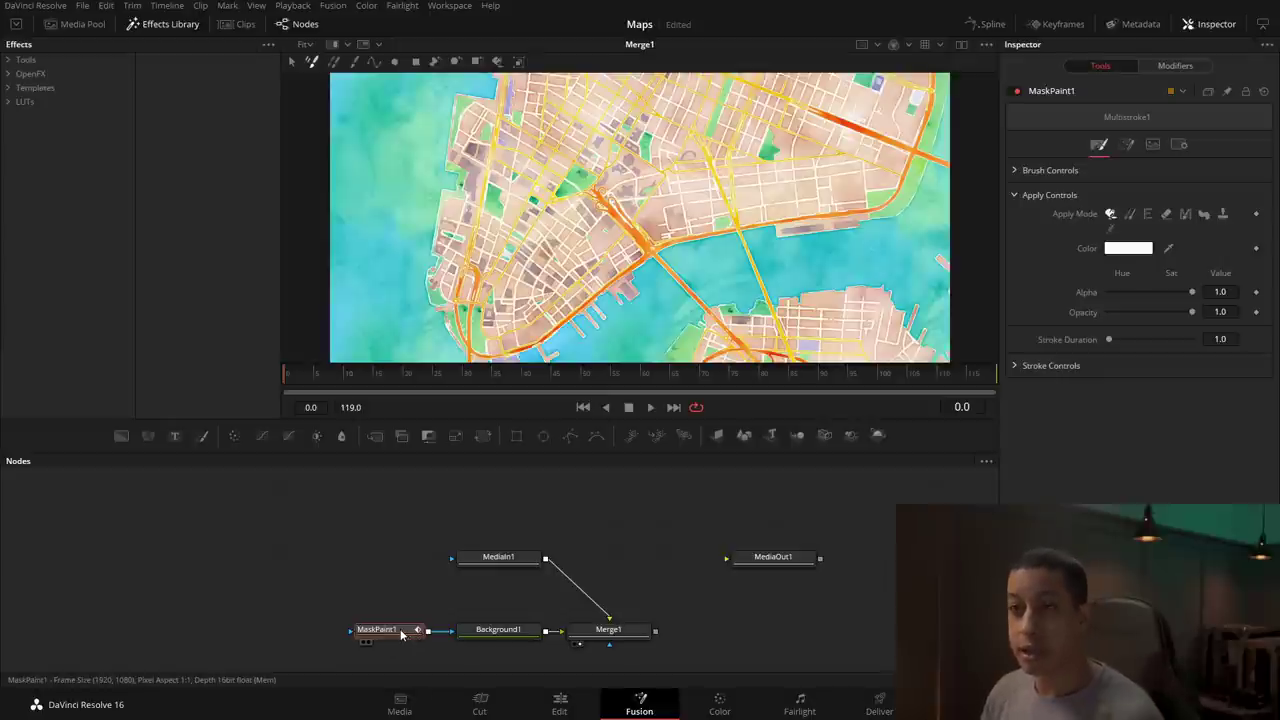
left_click(163, 23)
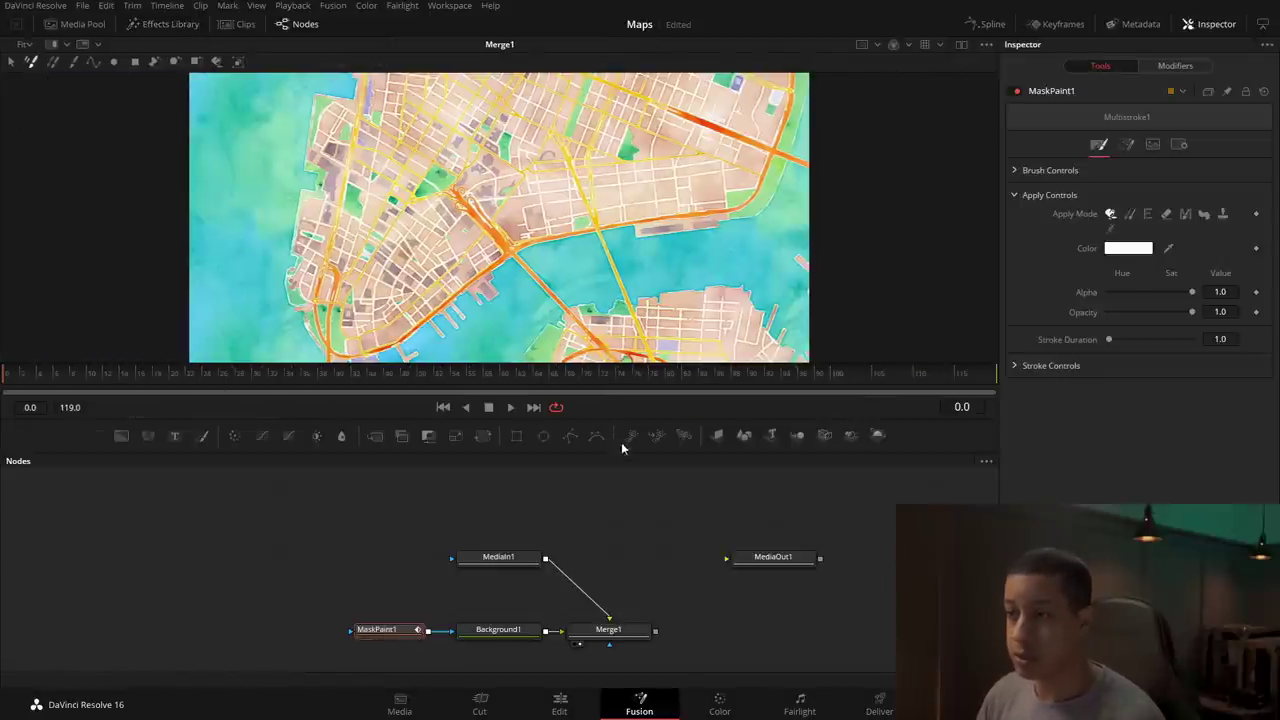
scroll(633, 600, "down", 2)
left_click_drag(614, 420, 622, 533)
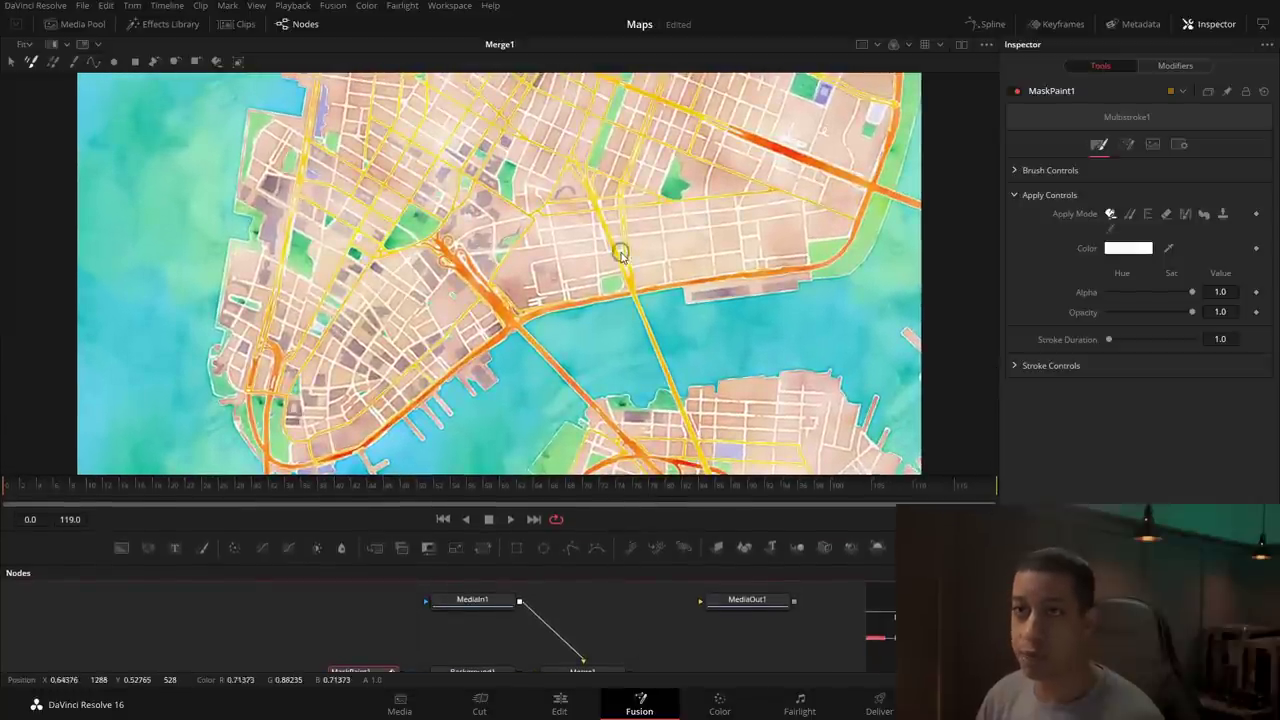
left_click(91, 63)
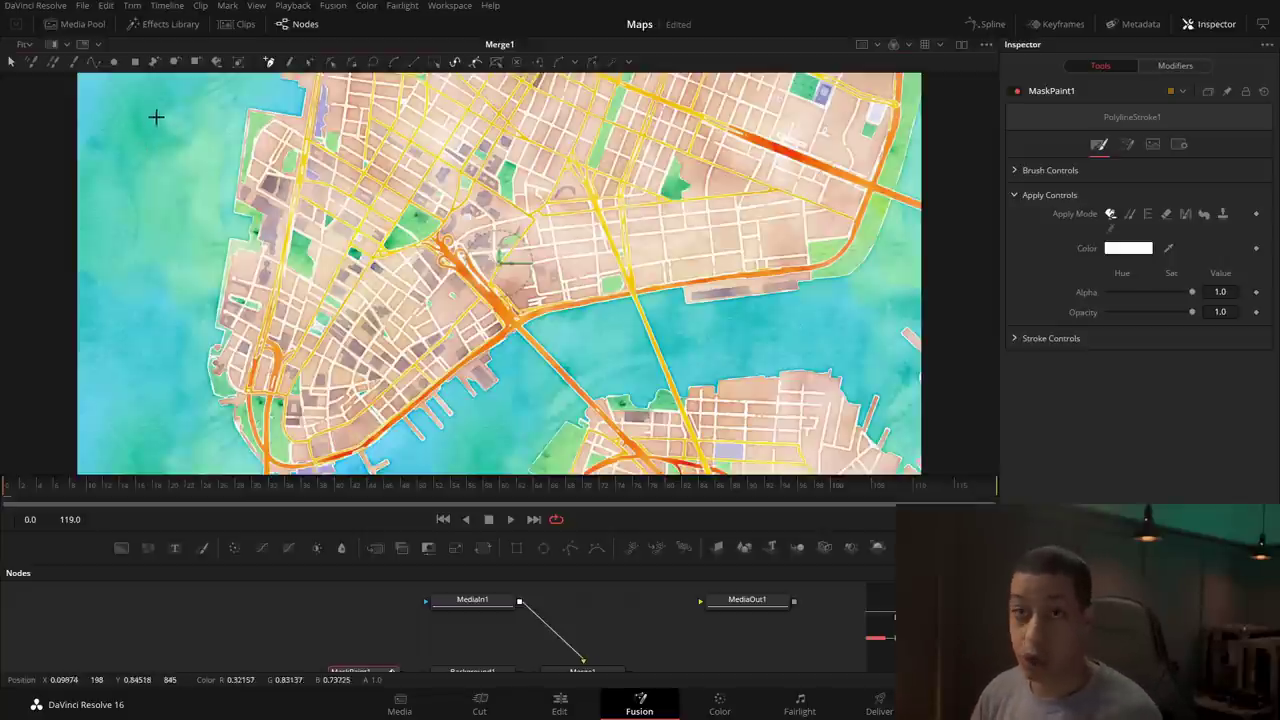
left_click(510, 163)
mouse_move(512, 171)
left_mouse_down()
mouse_move(534, 220)
mouse_move(555, 227)
mouse_move(552, 243)
mouse_move(634, 234)
left_mouse_up()
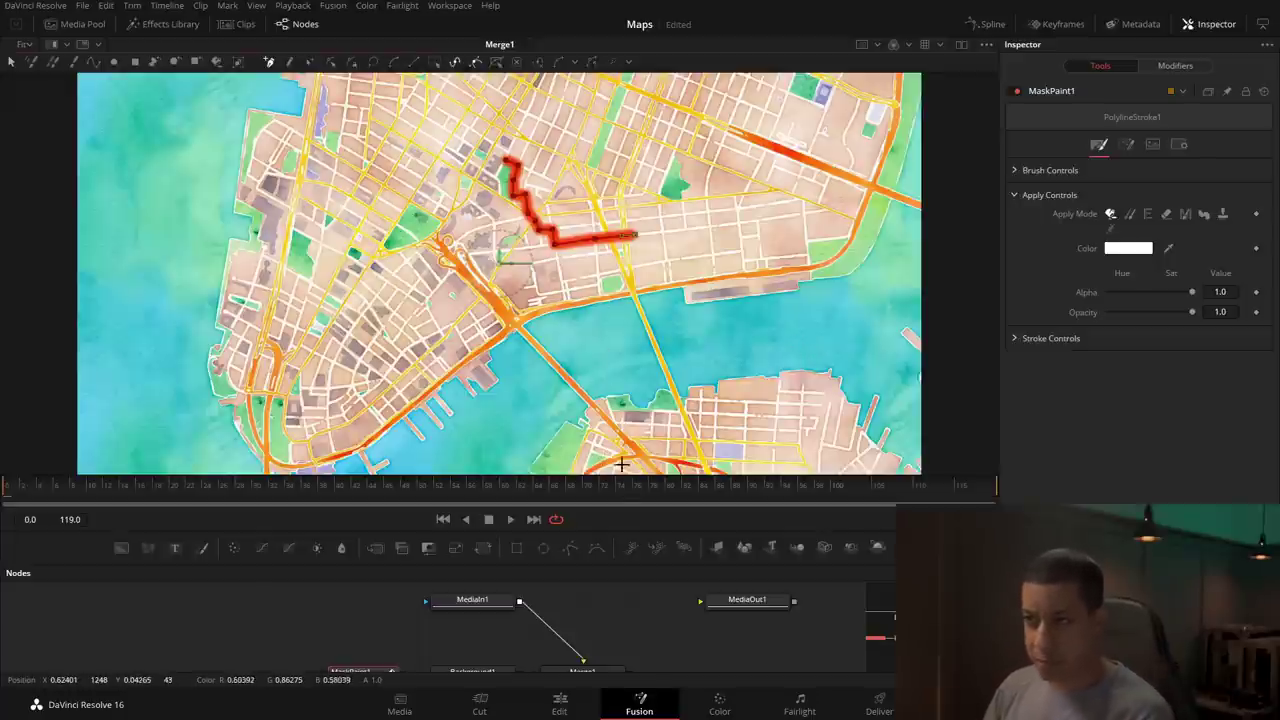
Step: Set the route stroke's brush size to 0.0031 and softness to 0.332, and reveal its Write On settings
left_click_drag(638, 636, 655, 594)
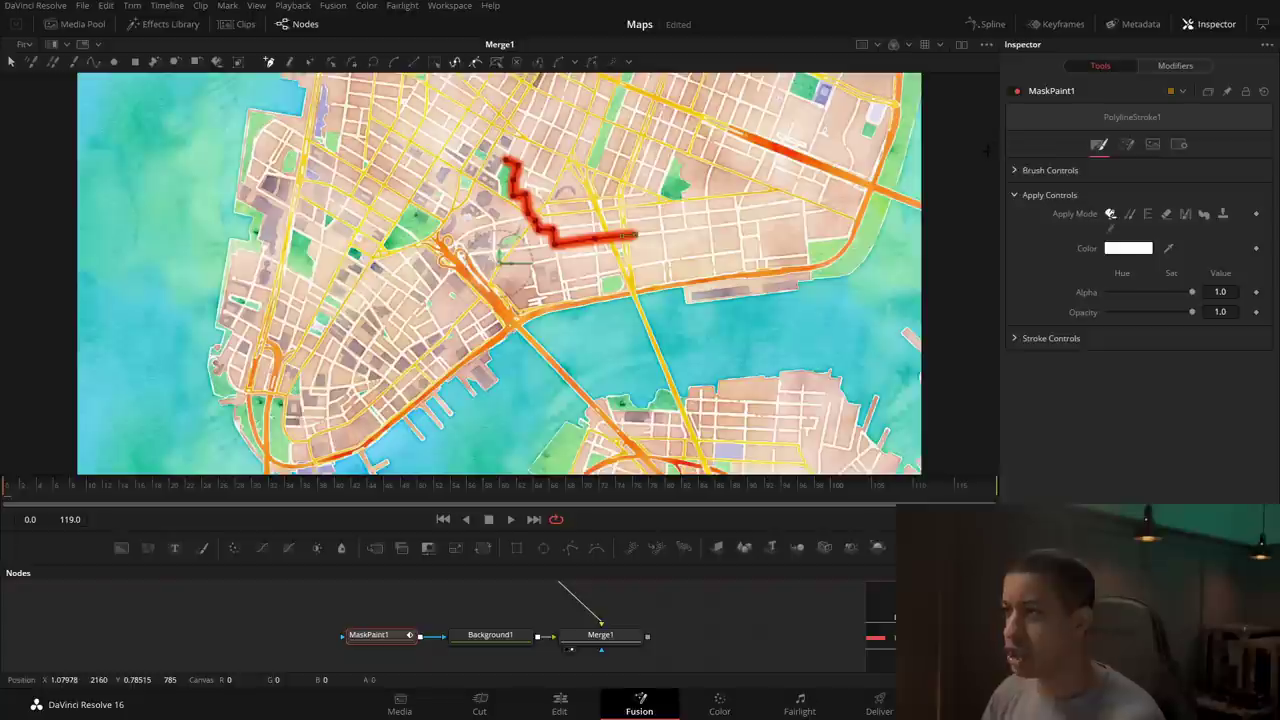
left_click(1017, 171)
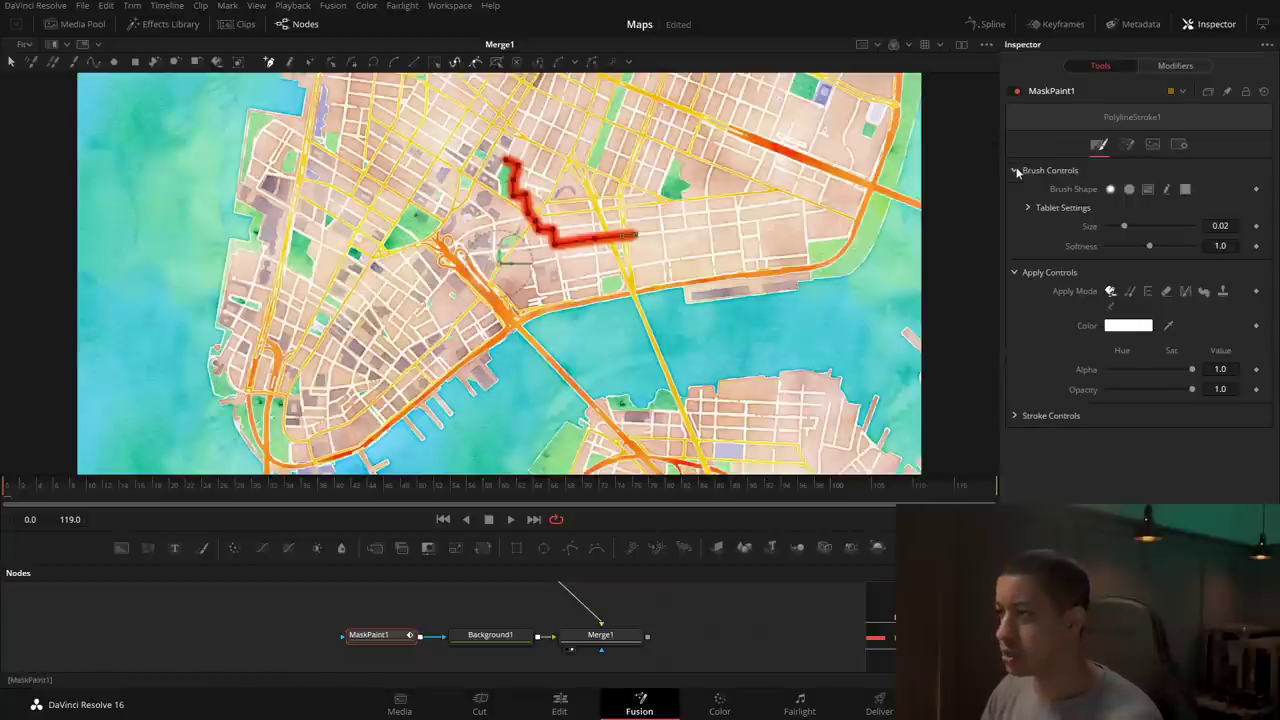
left_click_drag(1149, 246, 1108, 245)
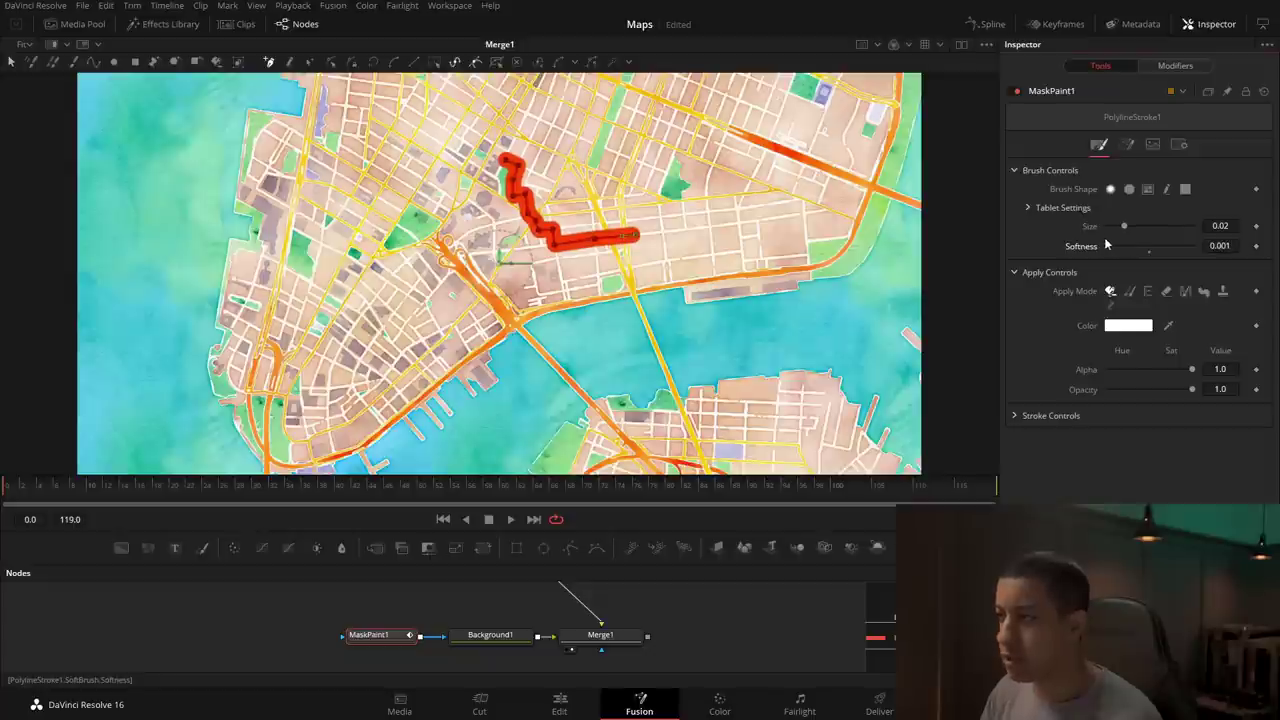
scroll(592, 238, "up", 8)
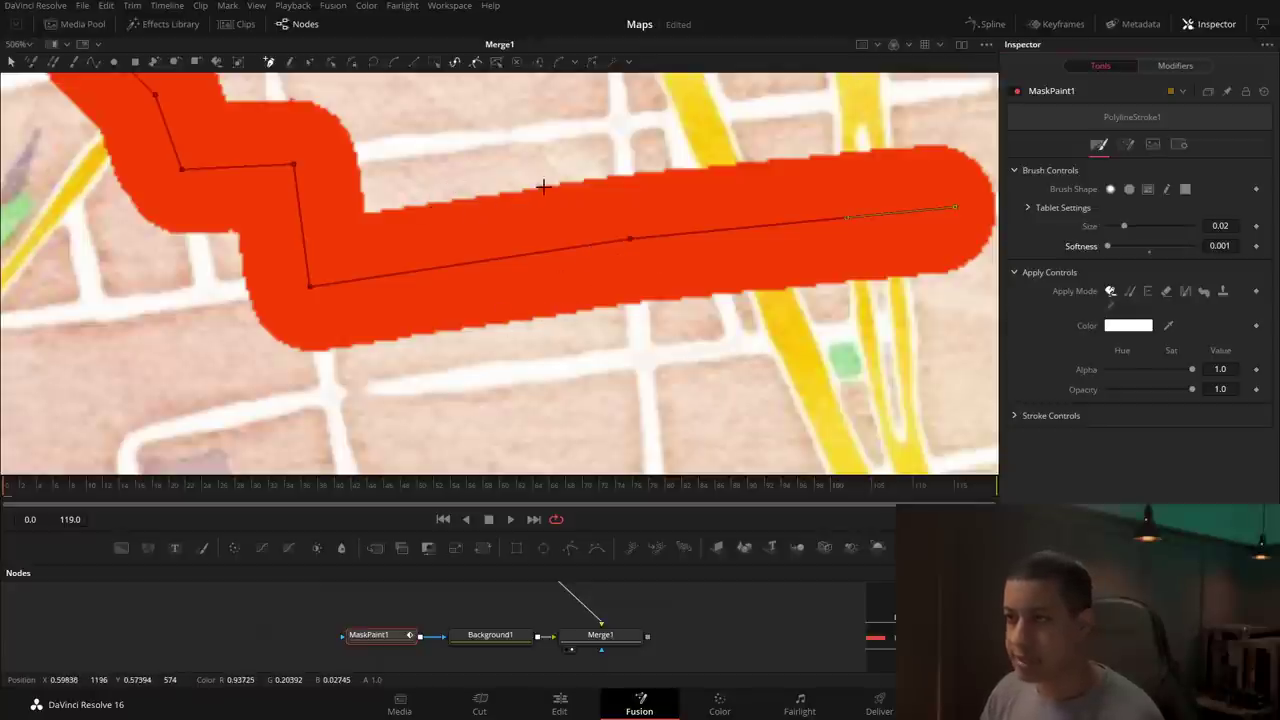
mouse_move(1108, 248)
left_mouse_down()
mouse_move(1172, 232)
mouse_move(1092, 250)
mouse_move(1110, 226)
mouse_move(1121, 248)
left_mouse_up()
scroll(477, 289, "down", 8)
scroll(440, 213, "up", 6)
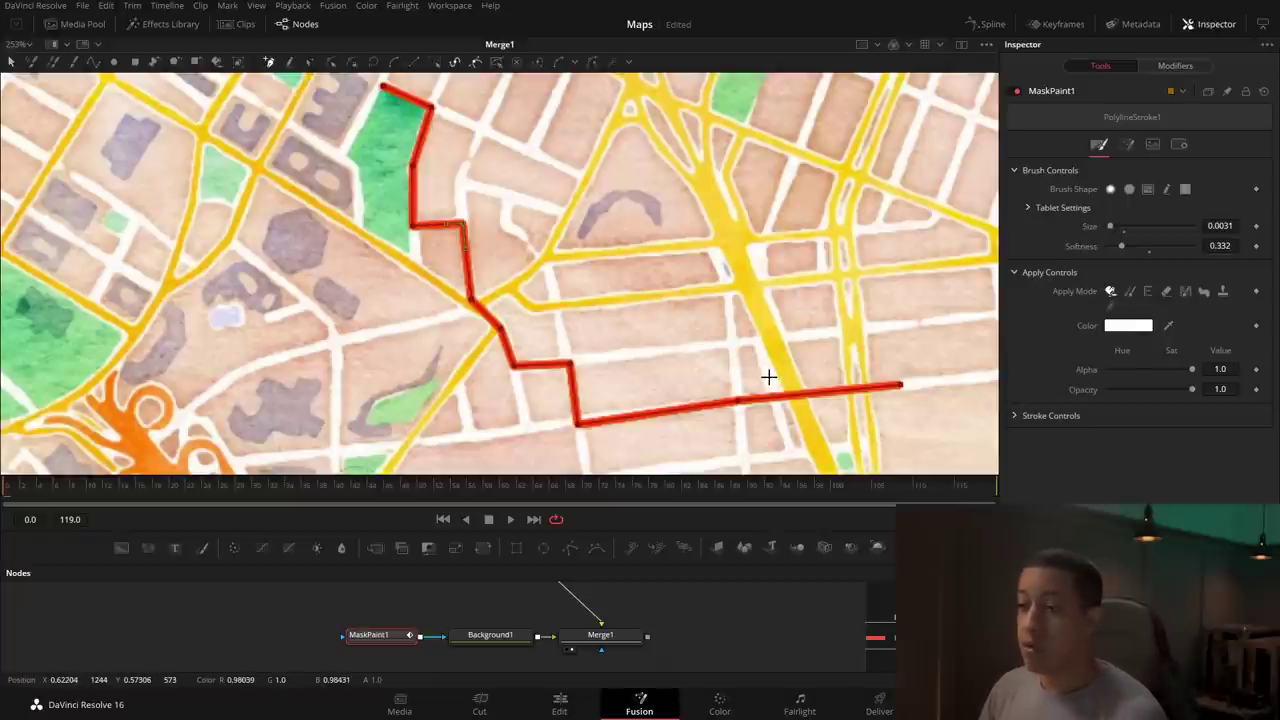
left_click(1014, 415)
mouse_move(1238, 476)
left_mouse_down()
mouse_move(1100, 470)
mouse_move(1275, 485)
left_mouse_up()
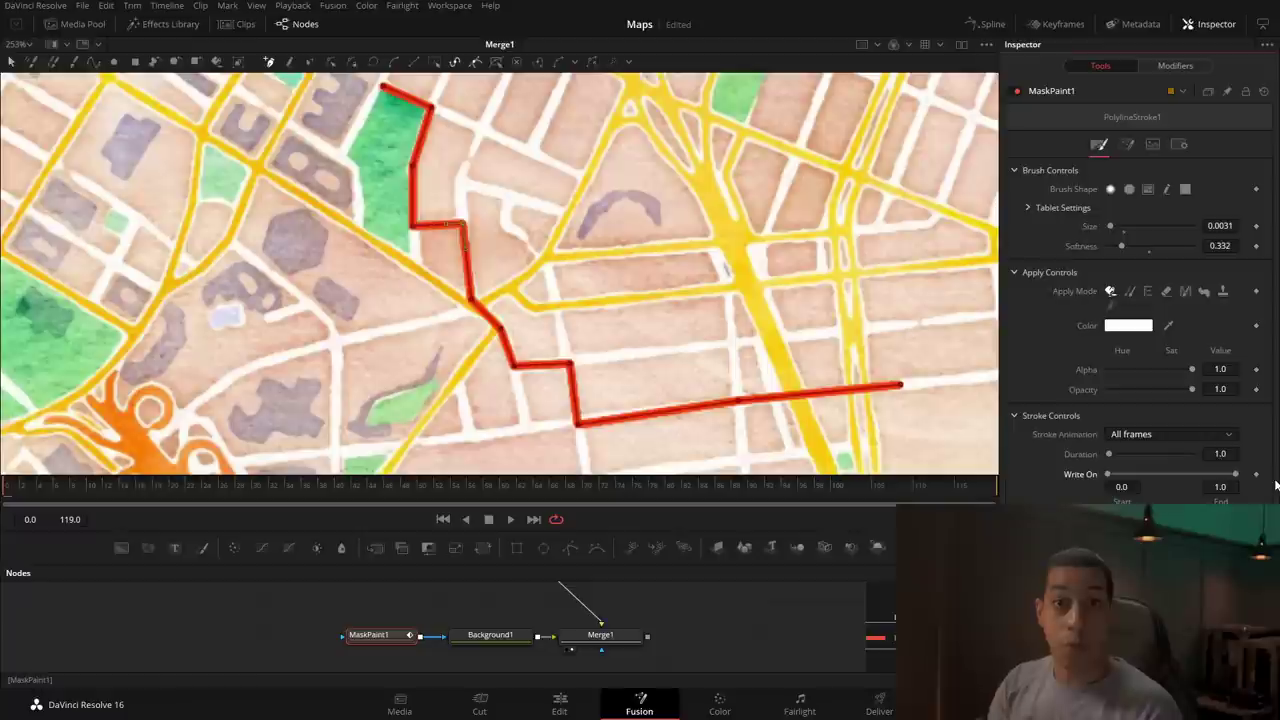
Step: Duplicate the red-orange Background node below the original and mask the copy with a new Ellipse node
left_click_drag(677, 648, 686, 626)
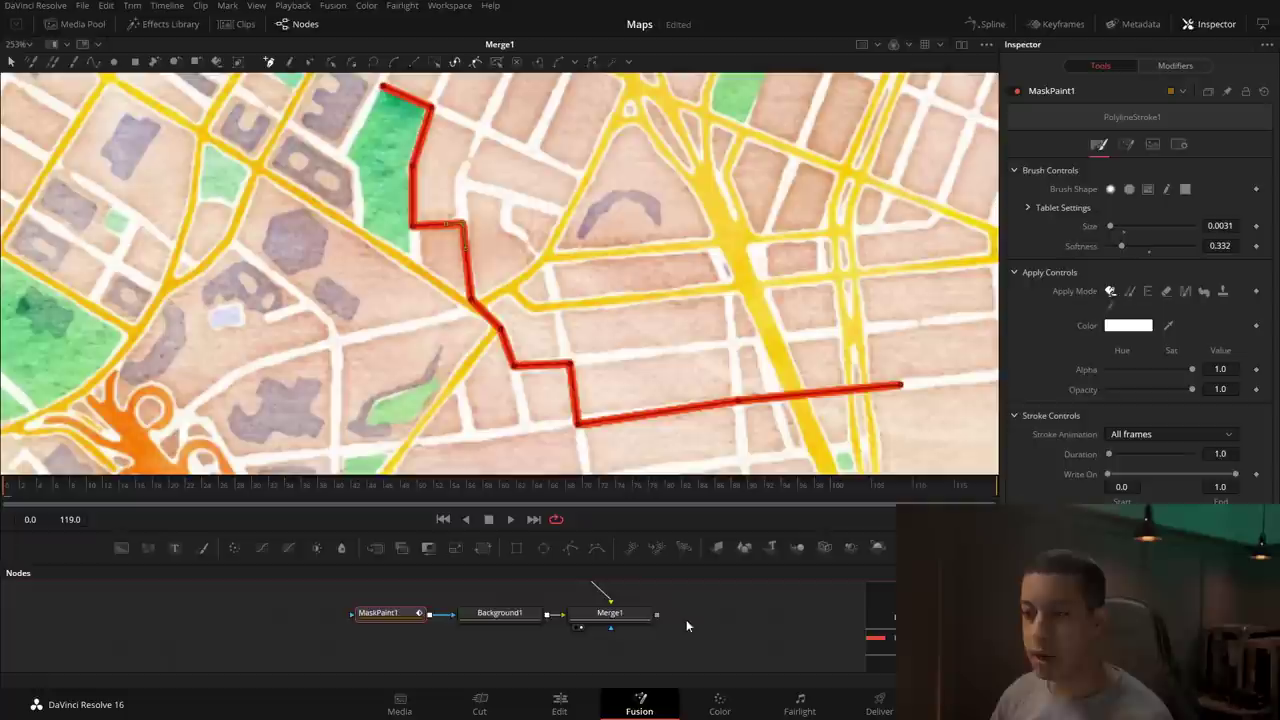
left_click(500, 613)
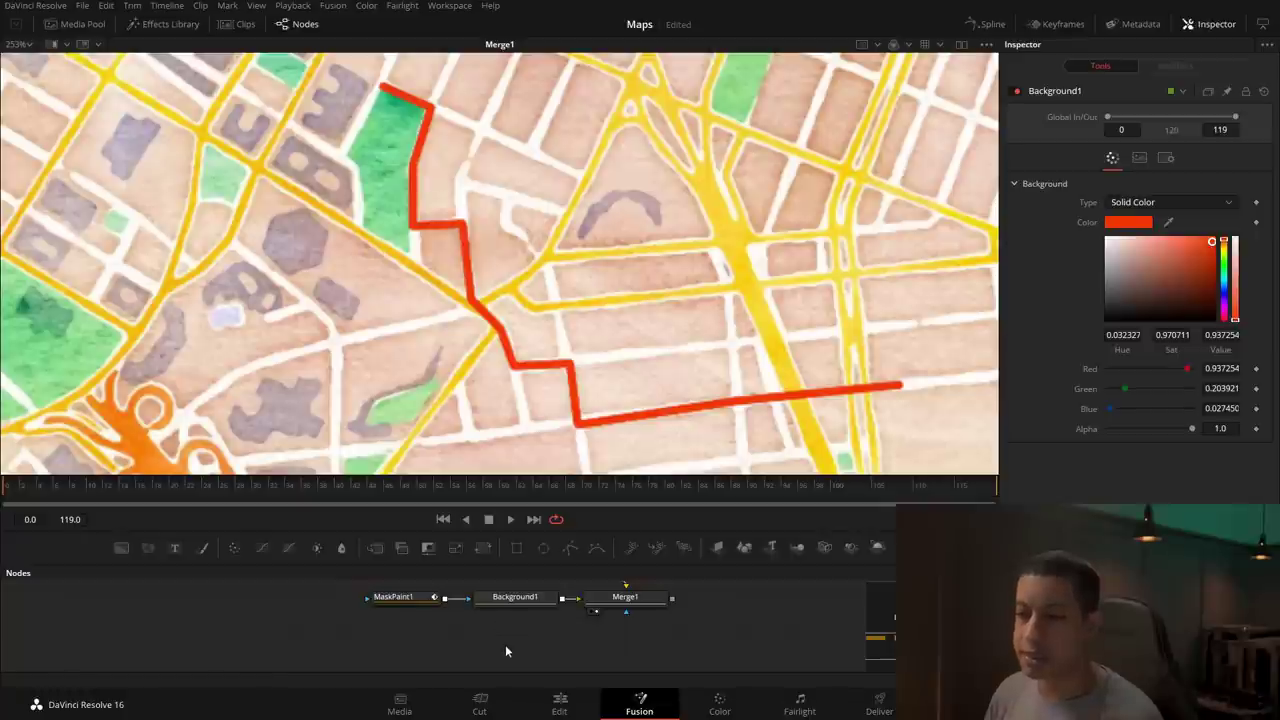
key("ctrl+v")
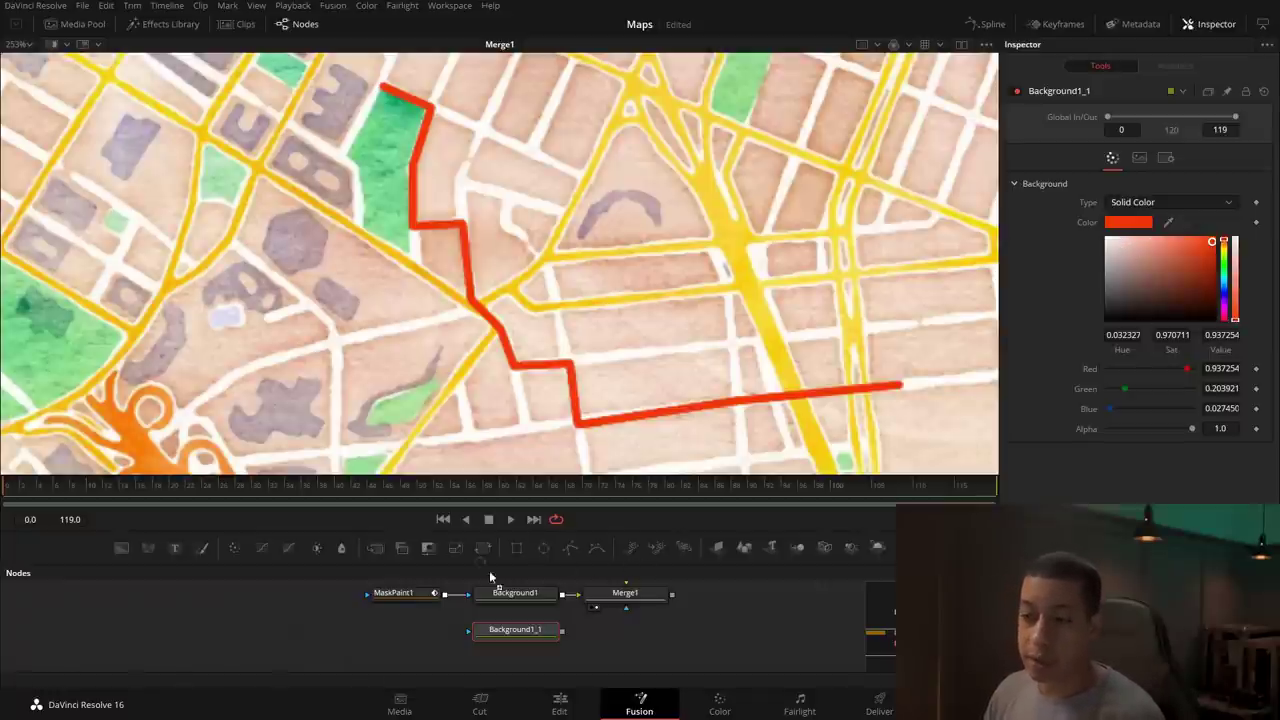
left_click_drag(428, 654, 493, 635)
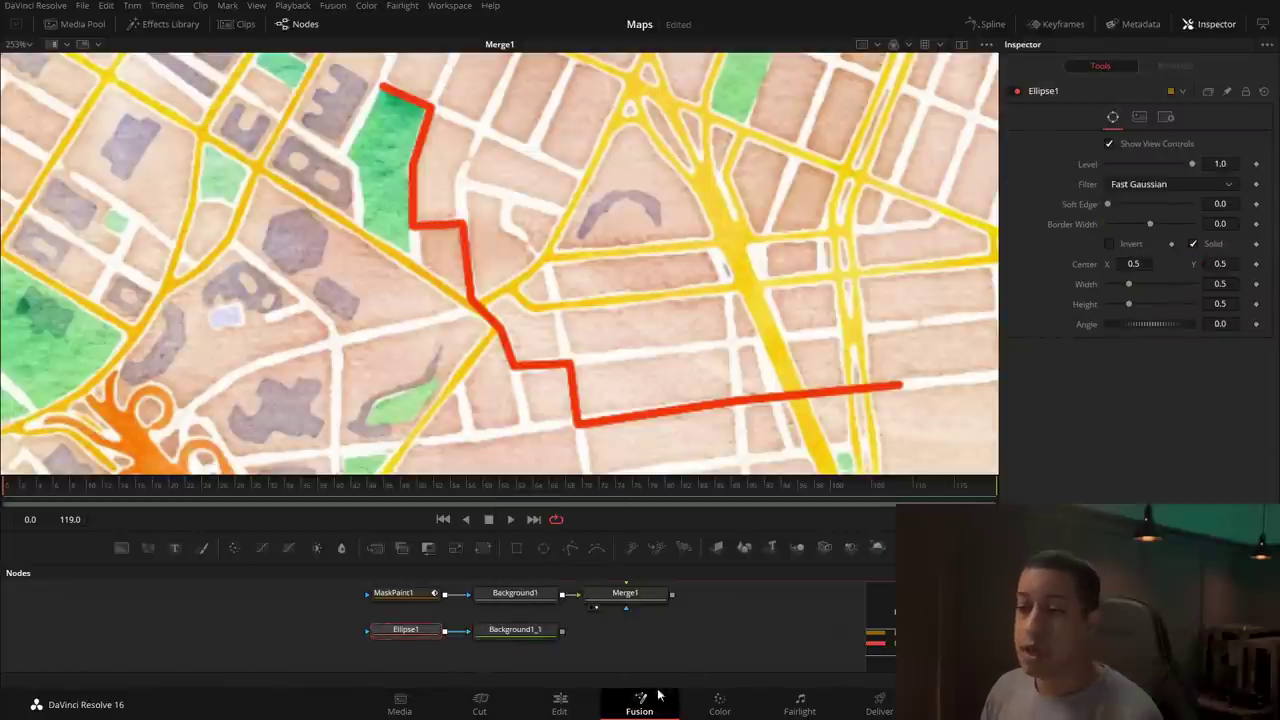
Step: Merge the ellipse-masked background over the existing map-and-route merge and show the new merge fitted in the viewer
left_click_drag(563, 630, 672, 600)
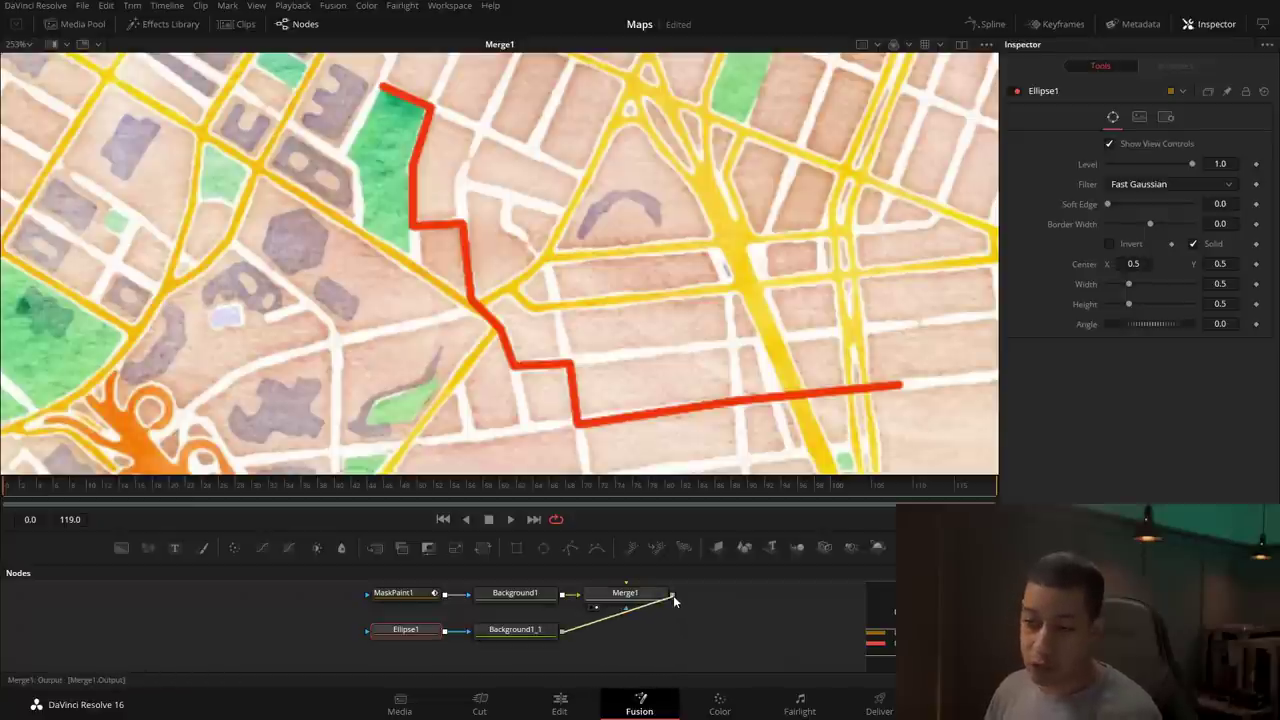
left_click_drag(675, 598, 673, 594)
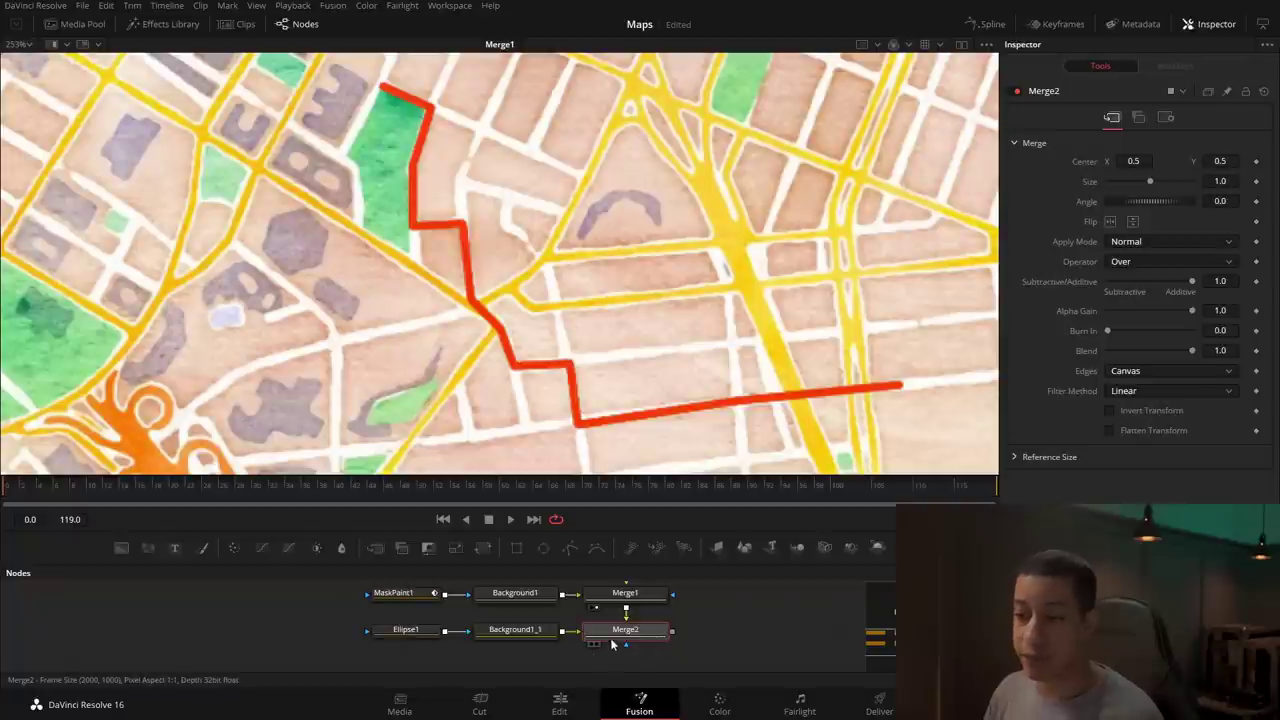
left_click_drag(620, 636, 518, 287)
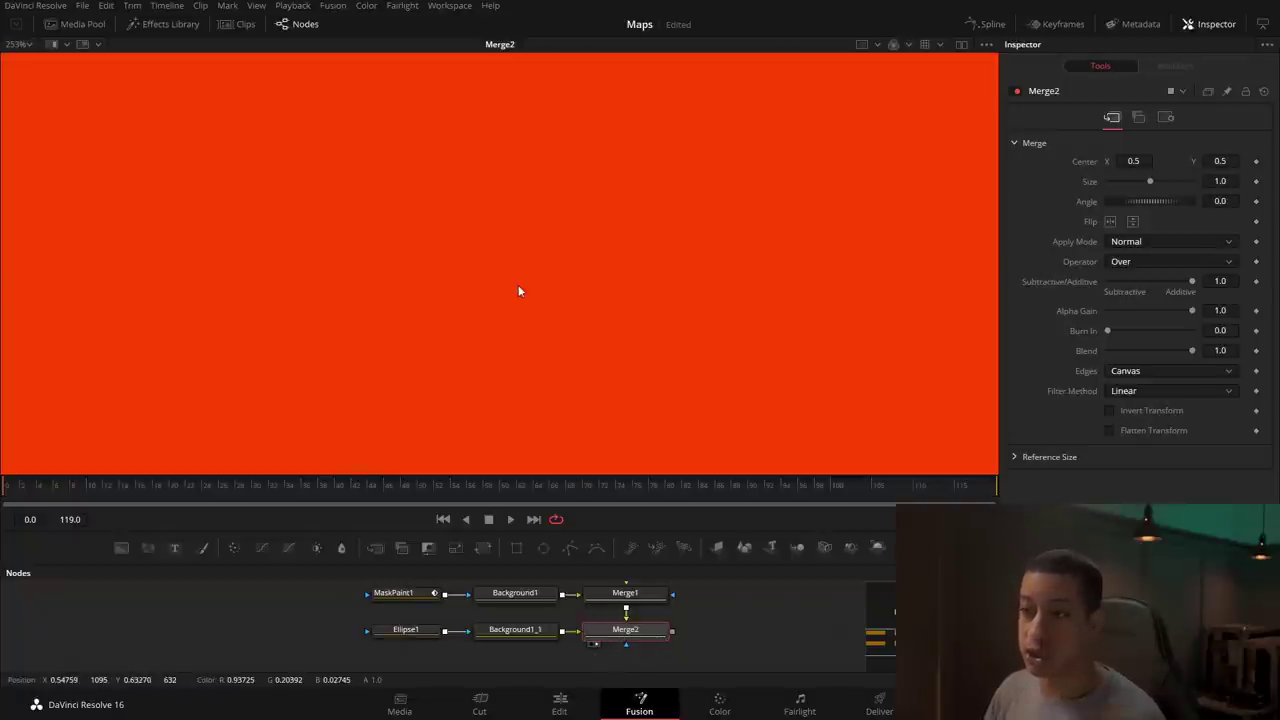
left_click(28, 47)
left_click(28, 46)
left_click(28, 46)
left_click(35, 62)
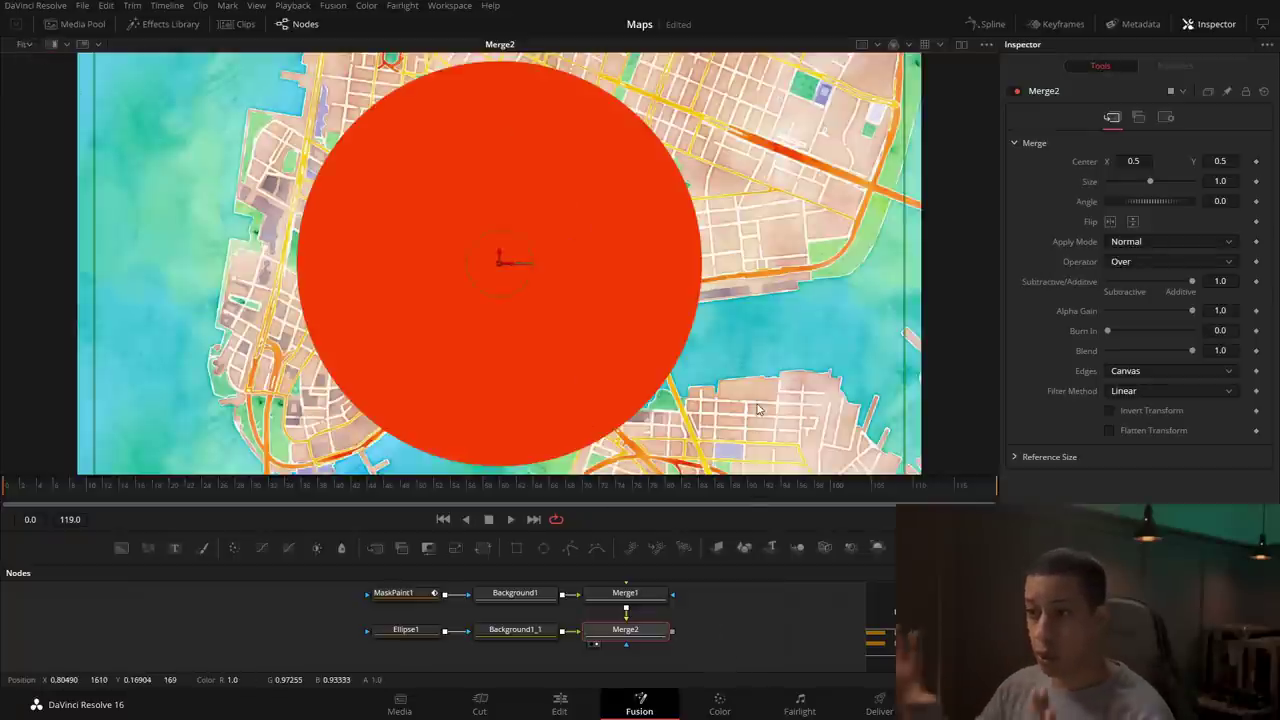
Step: Add an expression to the Ellipse mask's width and link it to the height so the circle scales uniformly
left_click(414, 631)
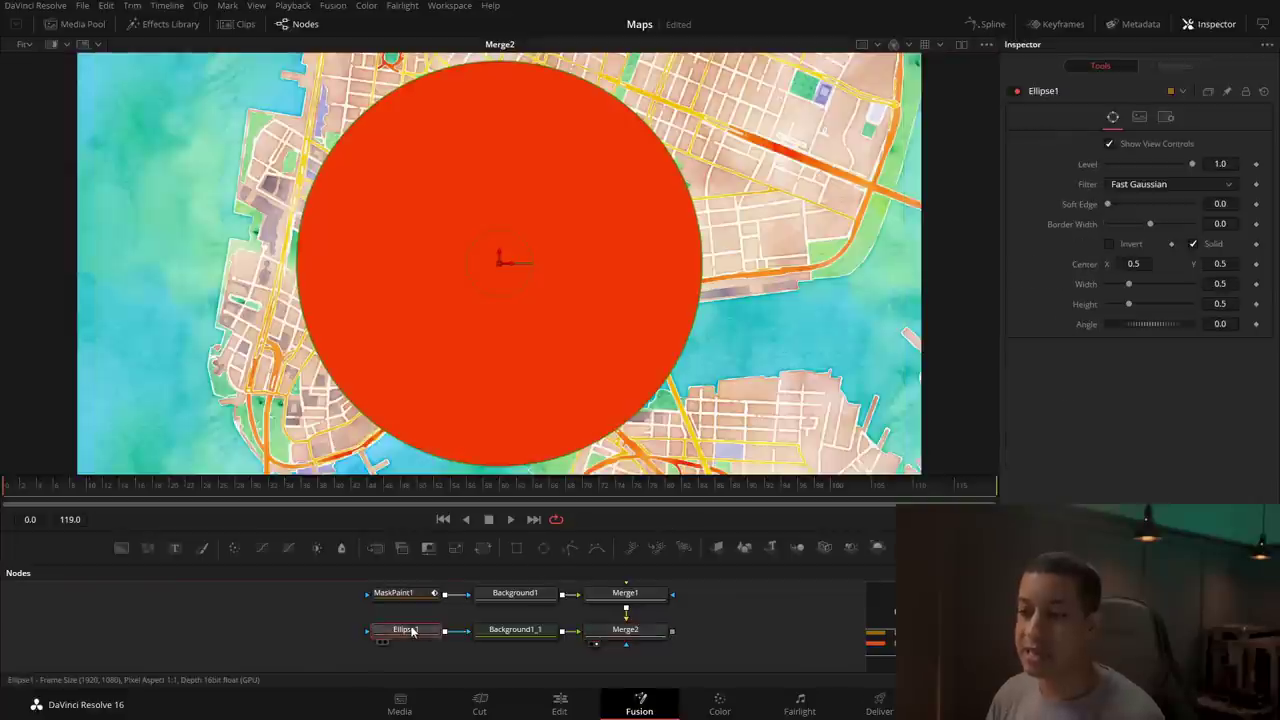
right_click(1088, 286)
mouse_move(1126, 345)
left_click(1125, 444)
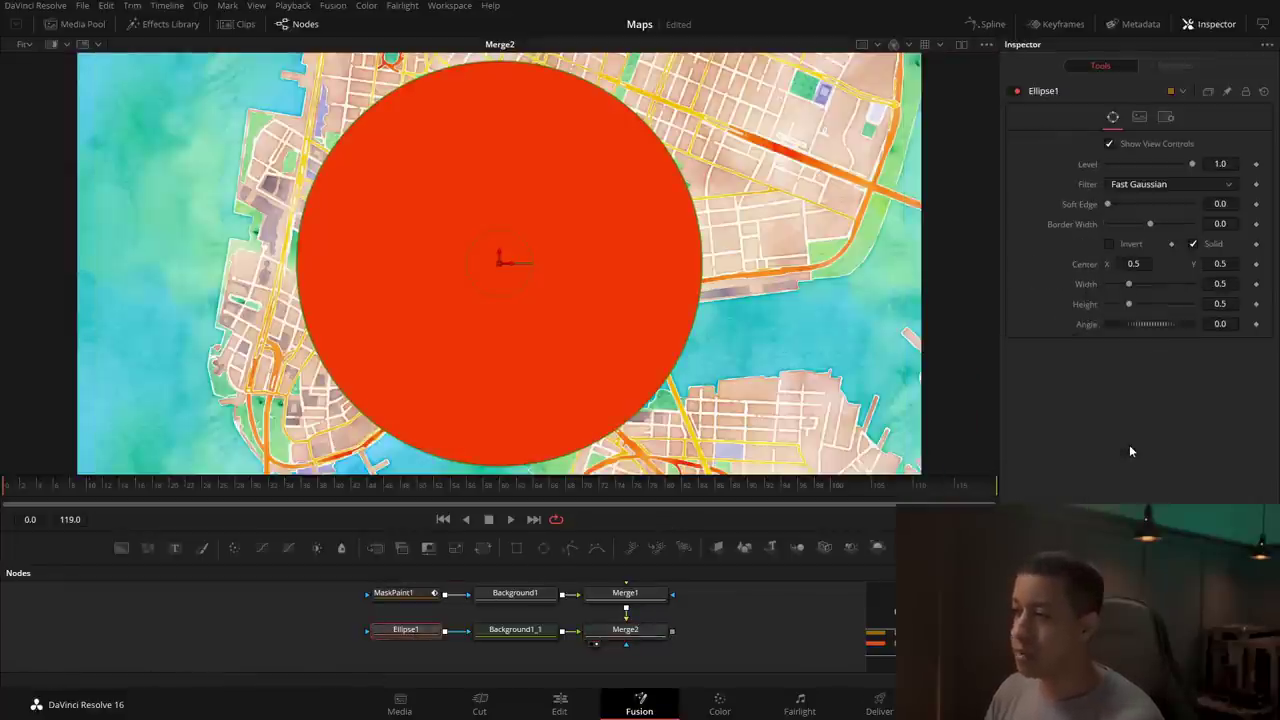
left_click_drag(1113, 310, 1129, 332)
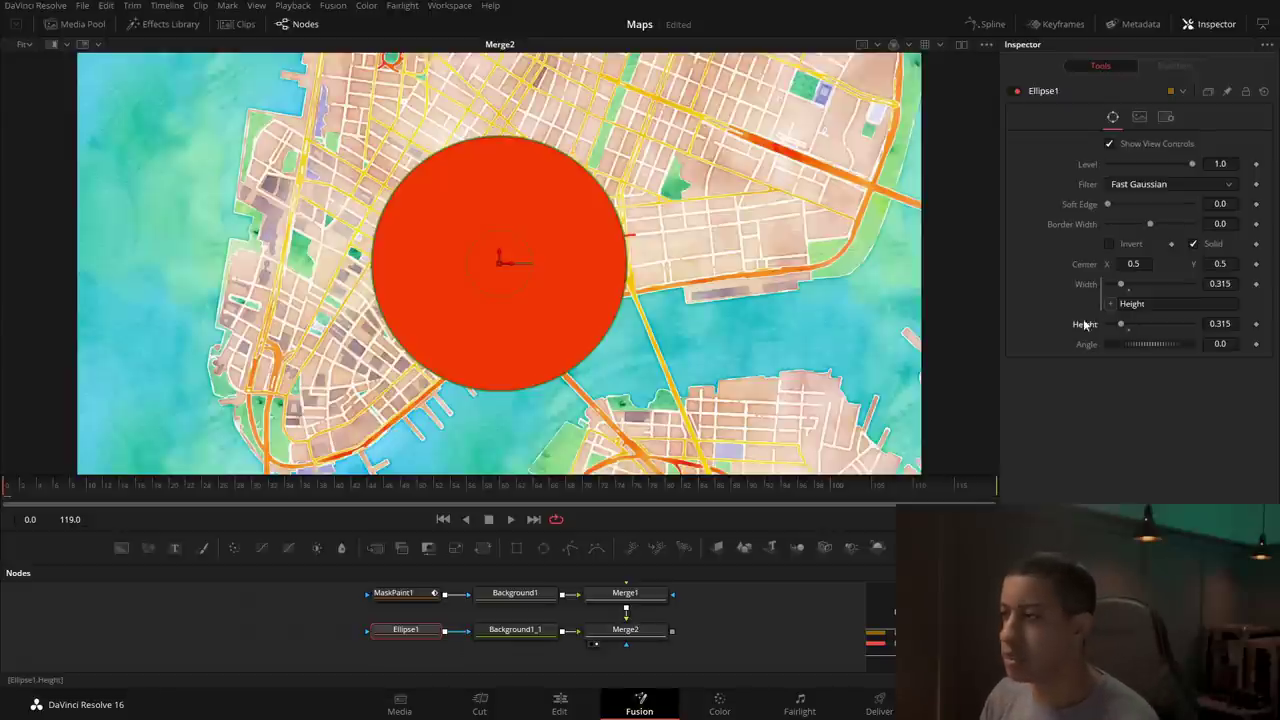
Step: Set the ellipse's height to 0.015 and place the circle at the start of the route beside the small park
left_click_drag(1121, 326, 1108, 326)
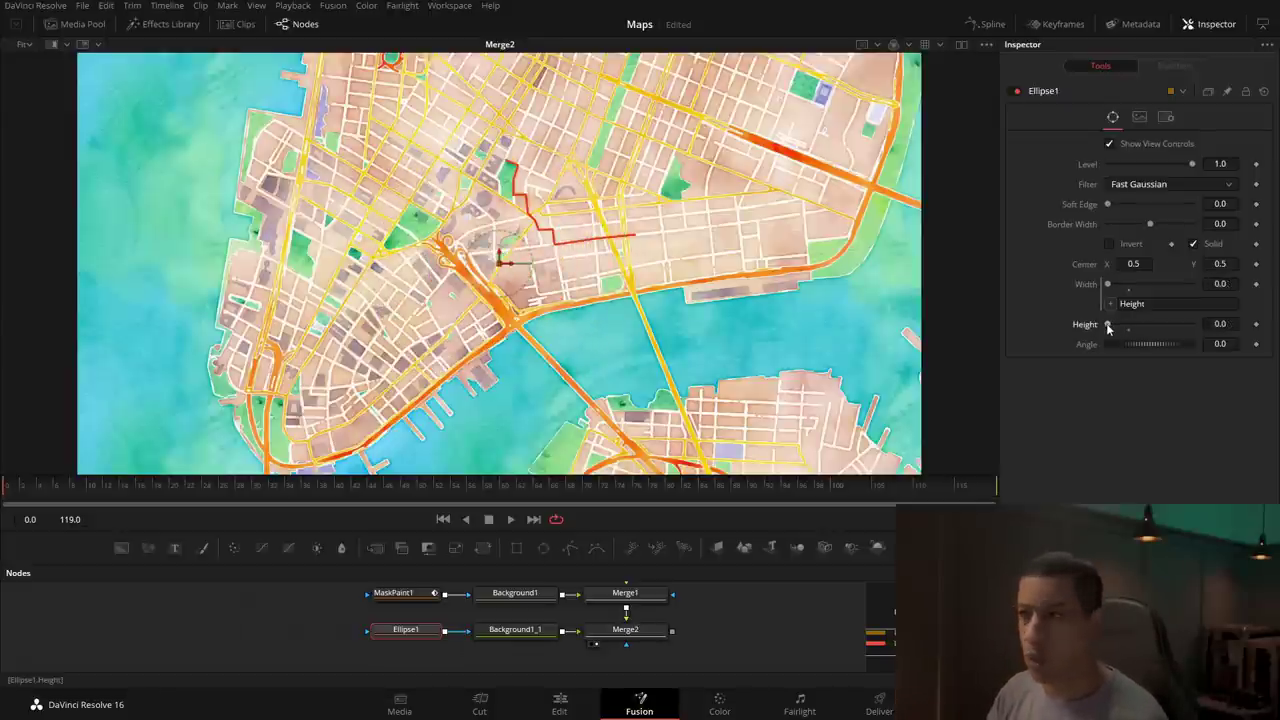
left_click_drag(1108, 326, 1109, 326)
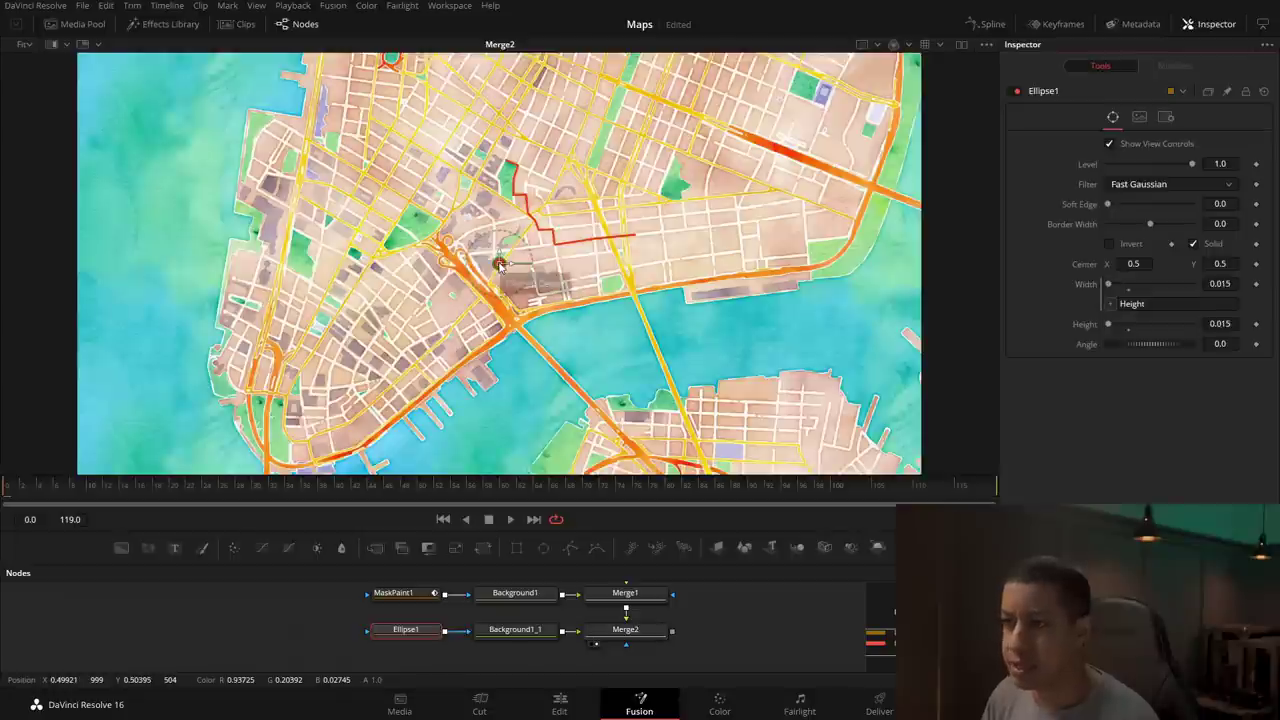
left_click_drag(500, 265, 508, 160)
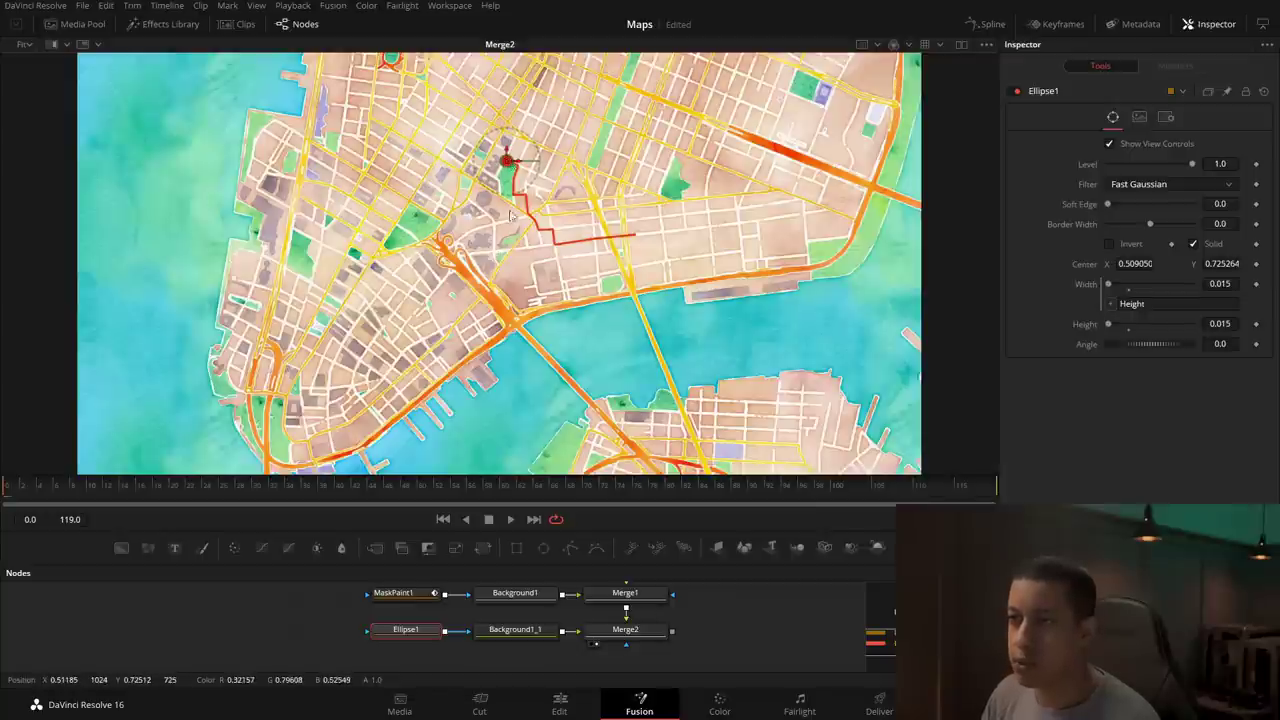
Step: Insert a copy of the Ellipse node between the original ellipse and the duplicated Background node
left_click_drag(413, 636, 295, 638)
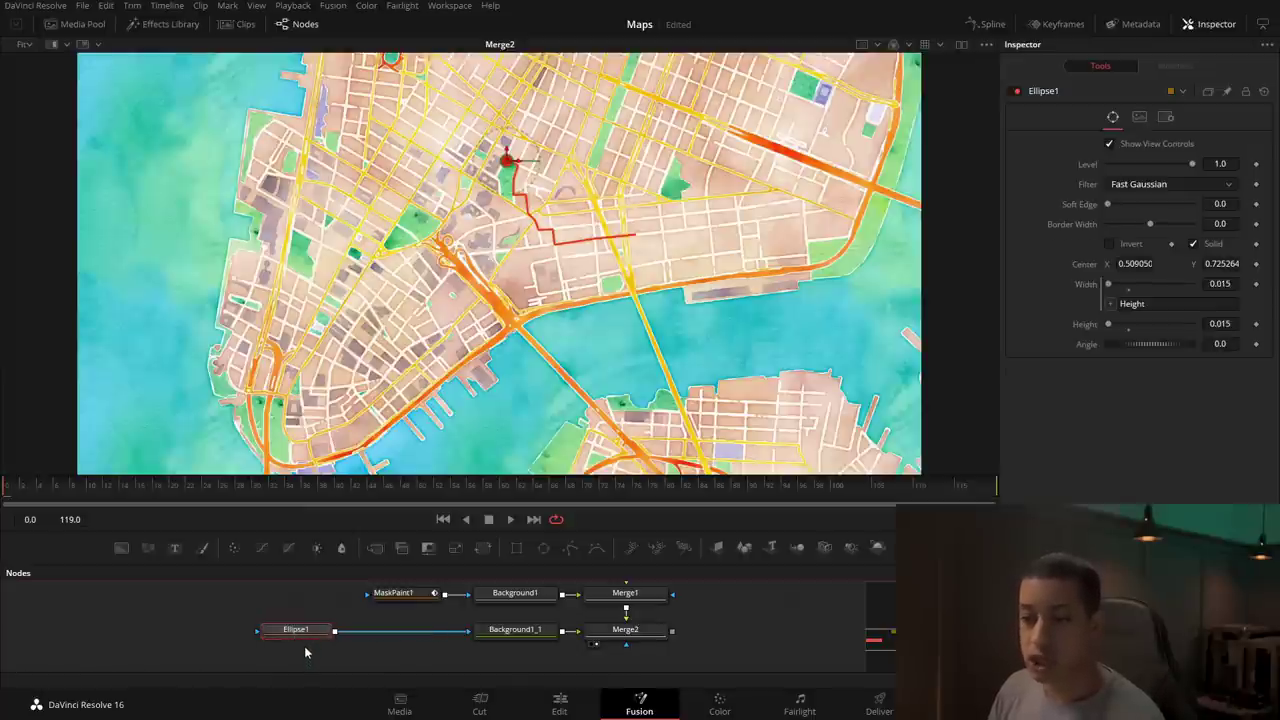
key("ctrl+v")
left_click(297, 640)
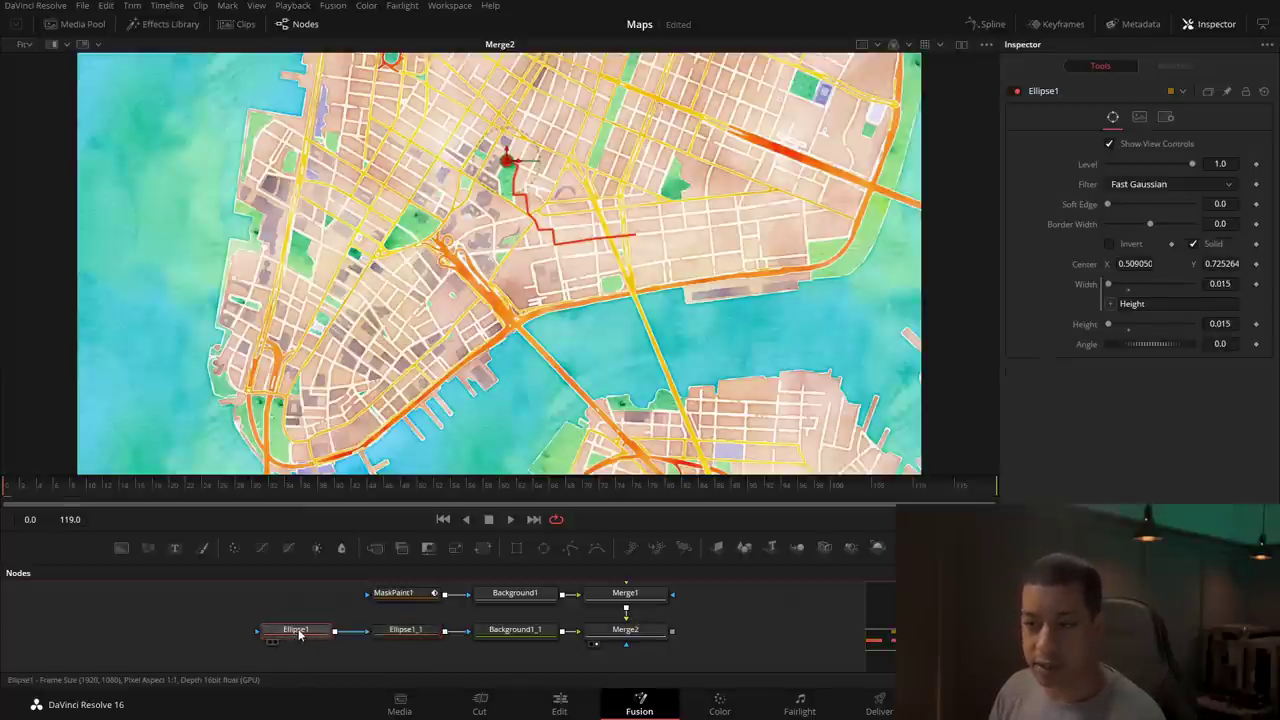
left_click(428, 636)
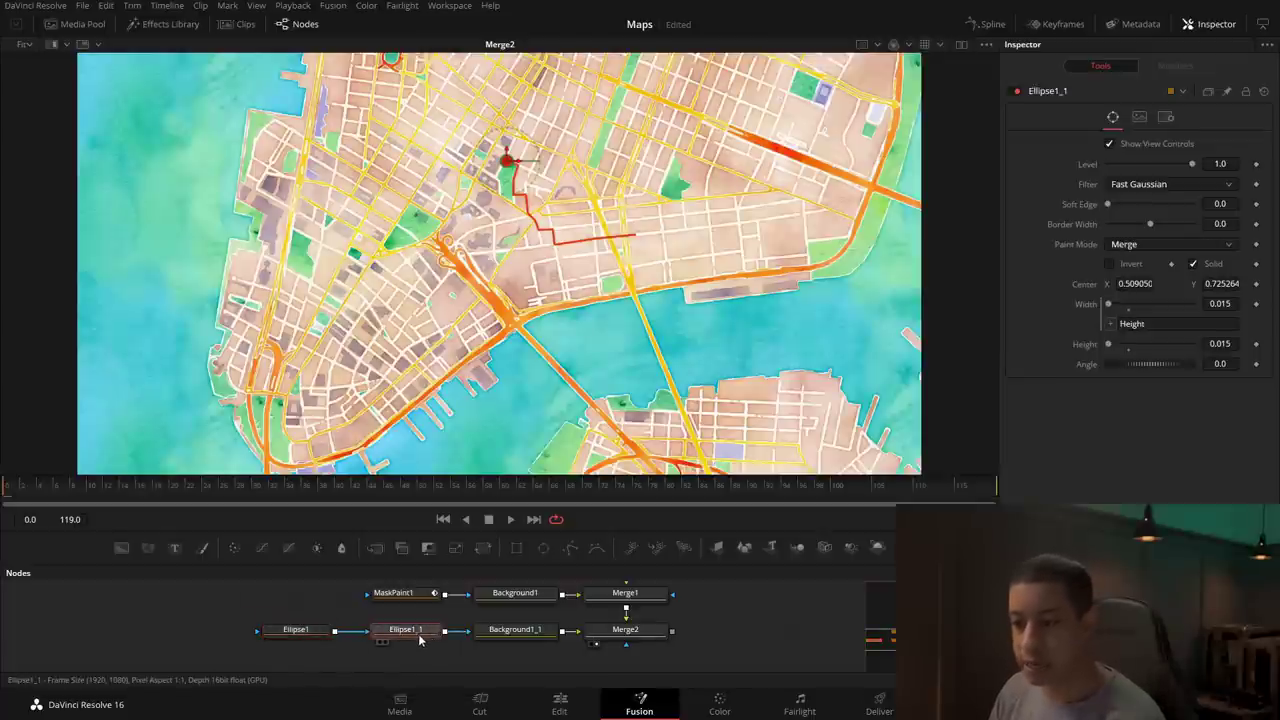
Step: Rename the original ellipse node to Start and its copy to End_
left_click(307, 640)
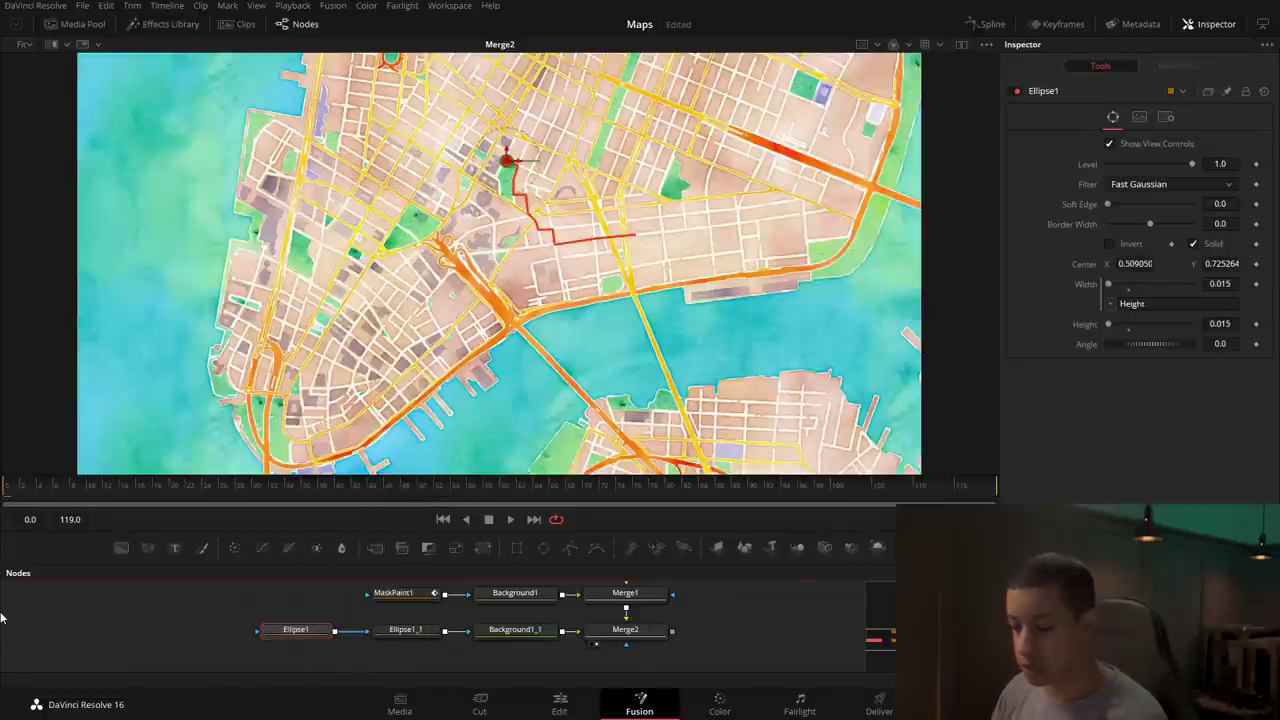
key("F2")
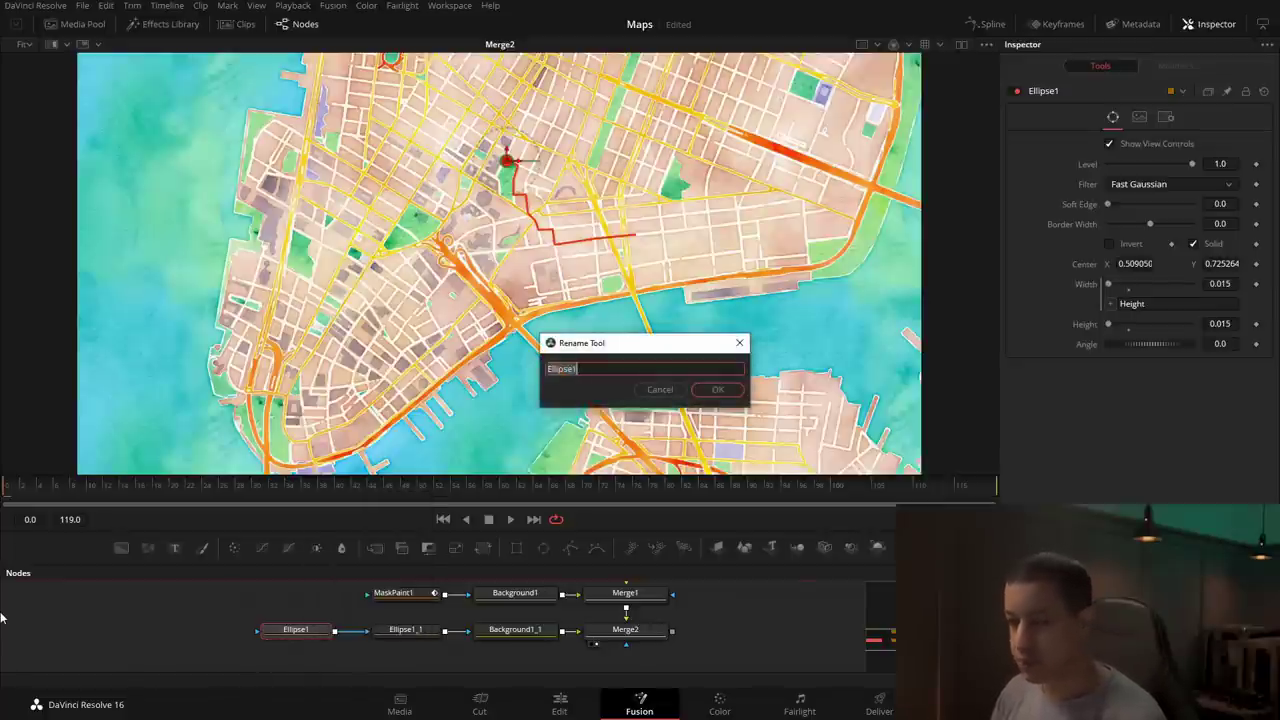
type("Start")
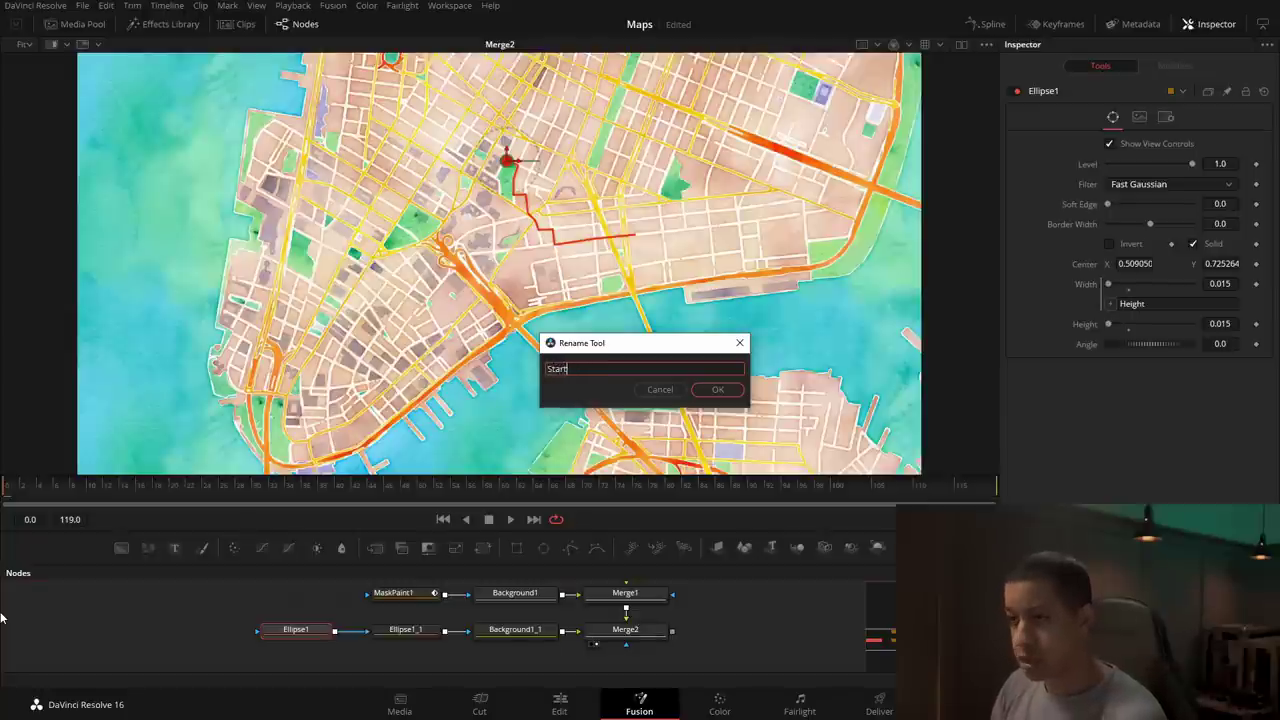
key("Return")
left_click(400, 633)
key("F2")
type("En")
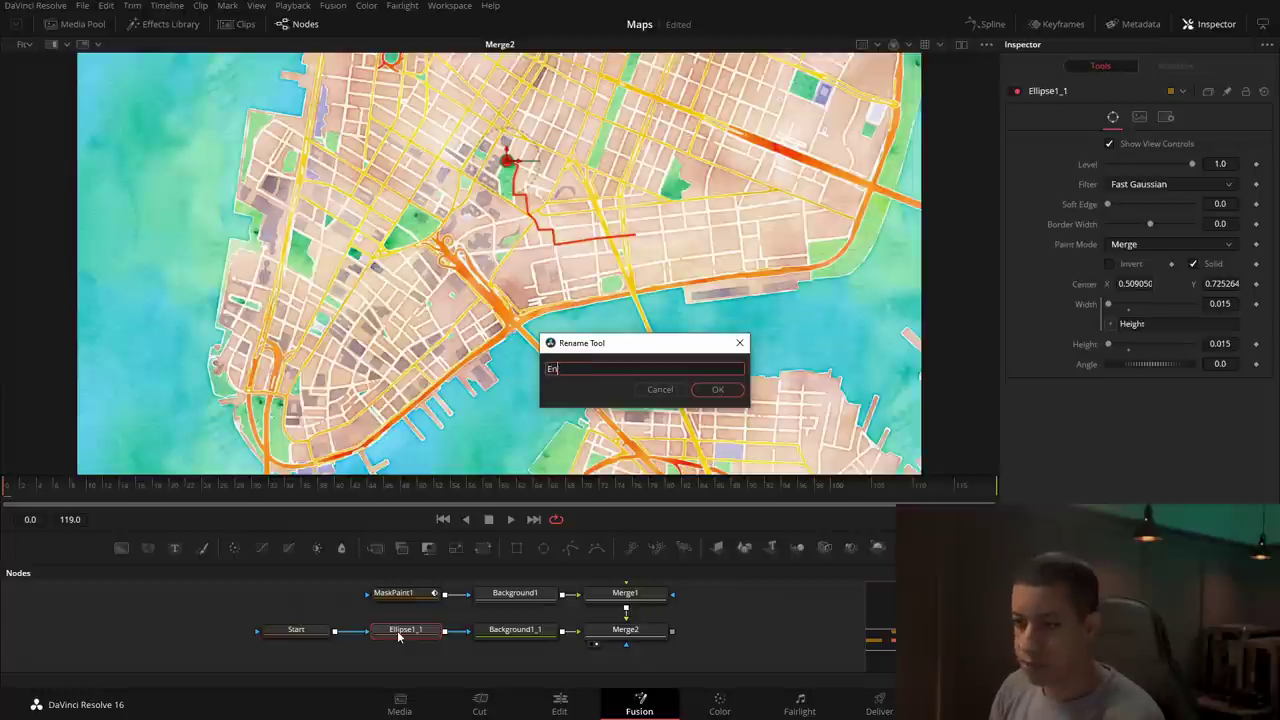
type("do_")
key("Return")
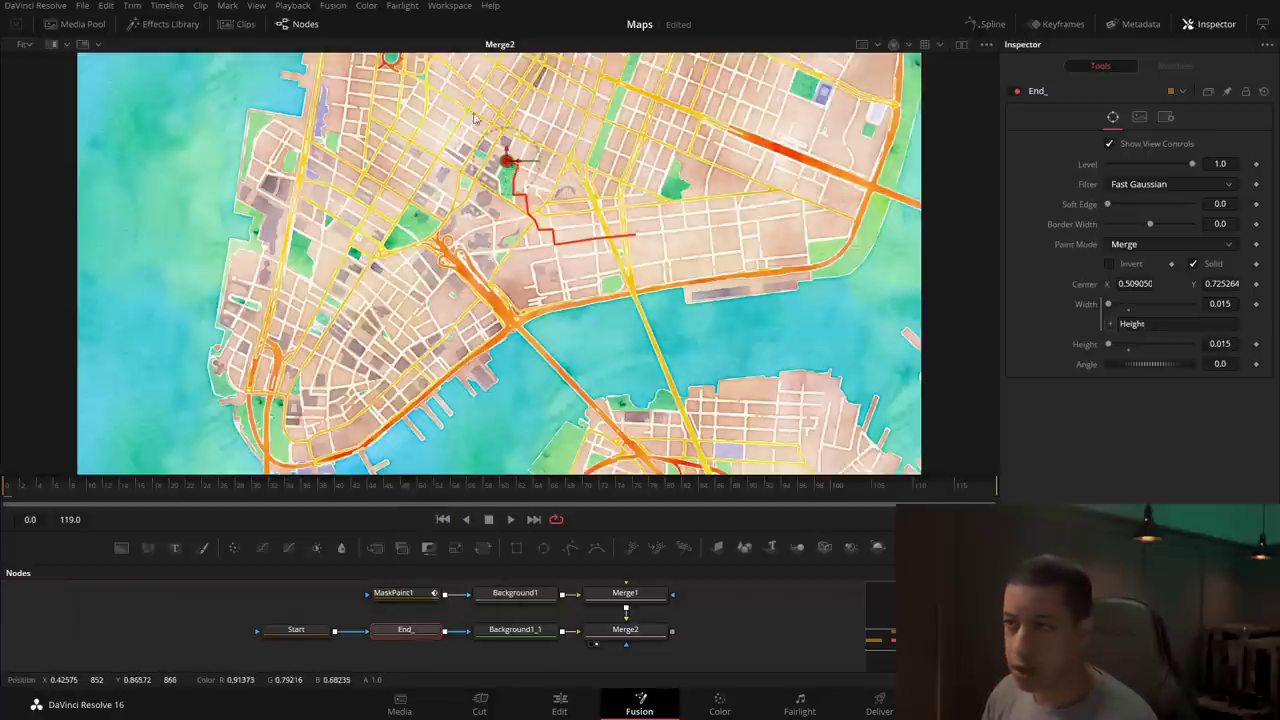
Step: Move the End_ ellipse to the far end of the route past the yellow avenue, at about X 0.668, Y 0.564
left_click_drag(510, 168, 639, 241)
scroll(606, 226, "up", 3)
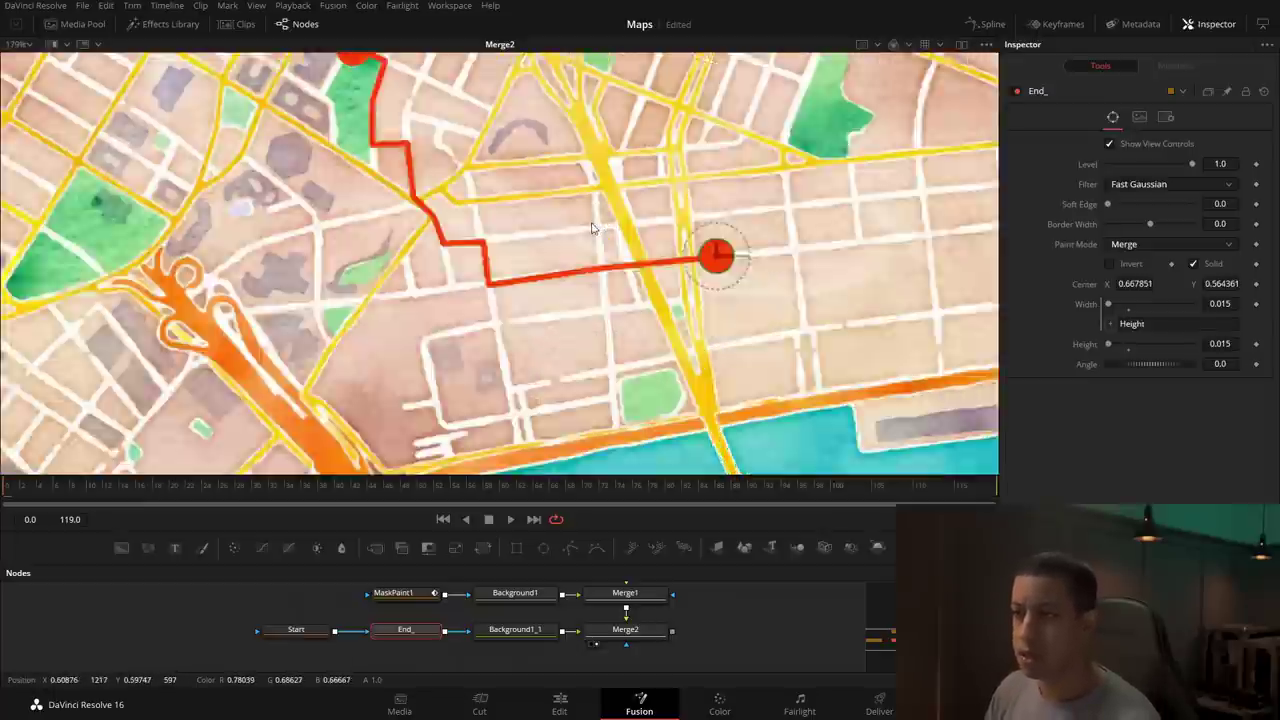
scroll(606, 226, "down", 1)
left_click_drag(606, 226, 569, 322)
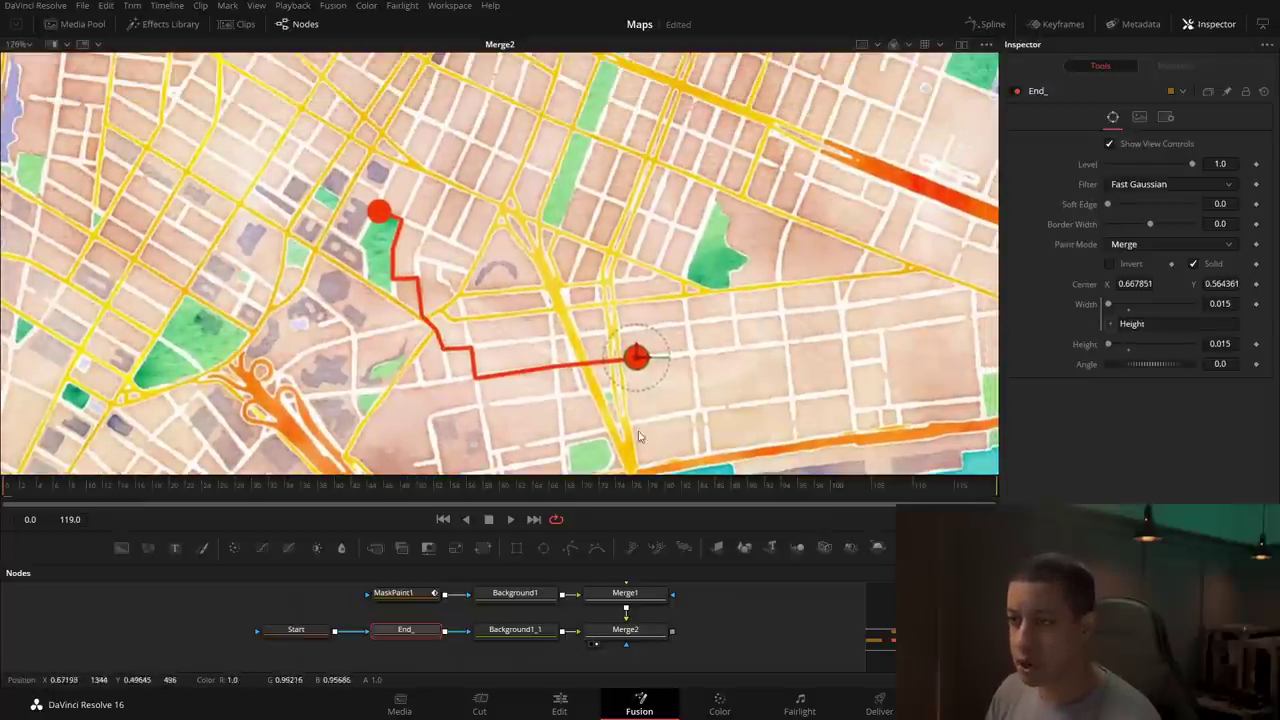
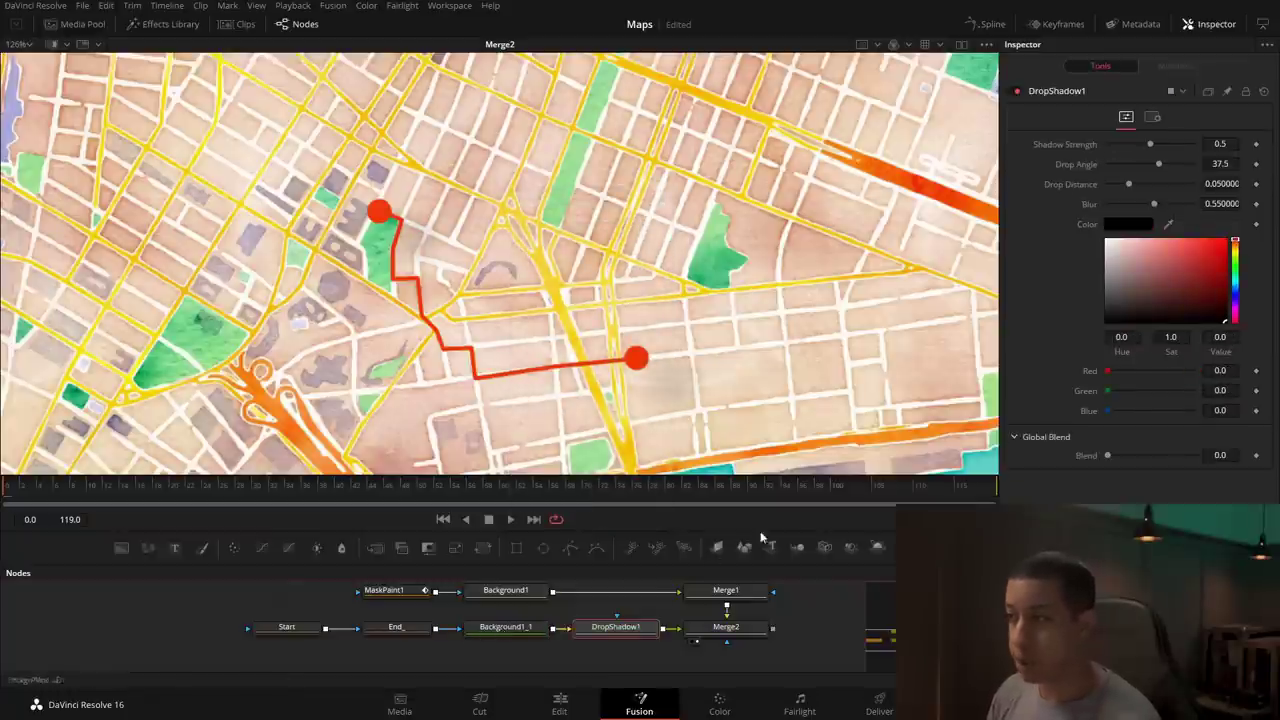
Step: Set the drop shadow's angle to 0 and its shadow strength to 0.787
left_click(1220, 164)
type("0")
key("Tab")
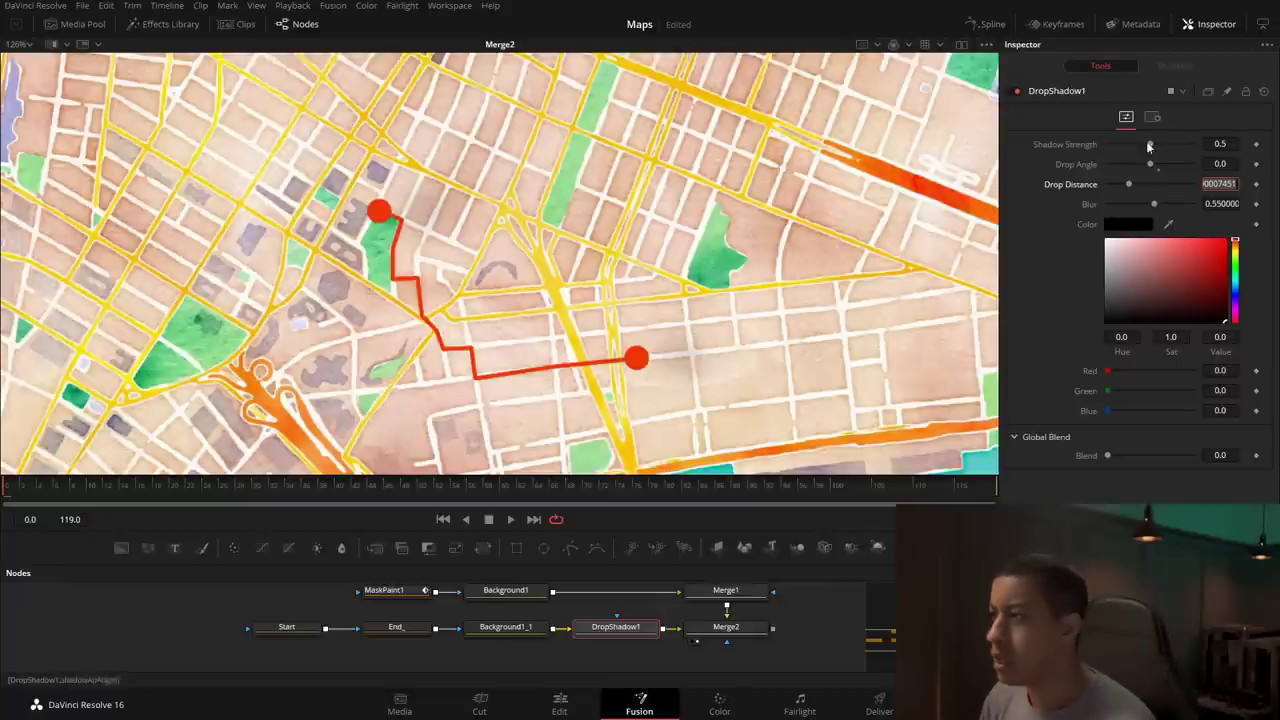
left_click(1112, 182)
mouse_move(1150, 144)
left_mouse_down()
mouse_move(1189, 144)
mouse_move(1173, 144)
left_mouse_up()
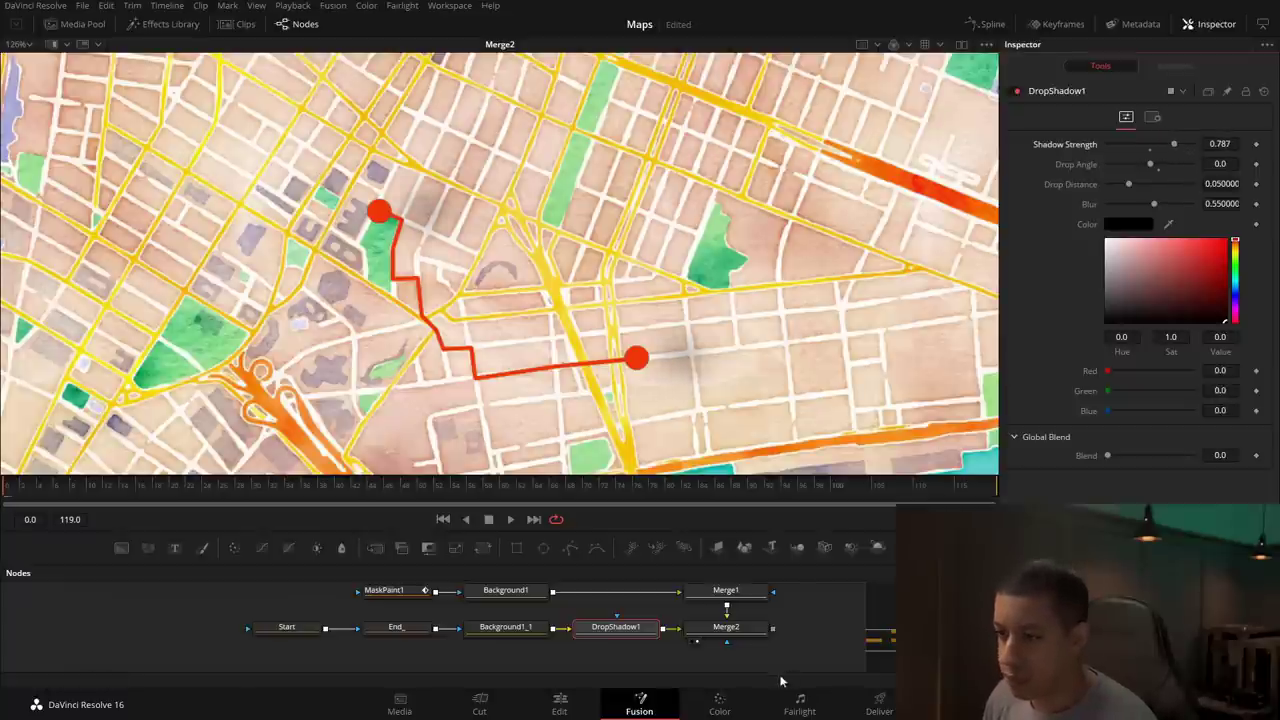
mouse_move(640, 627)
left_mouse_down()
mouse_move(584, 627)
mouse_move(625, 633)
left_mouse_up()
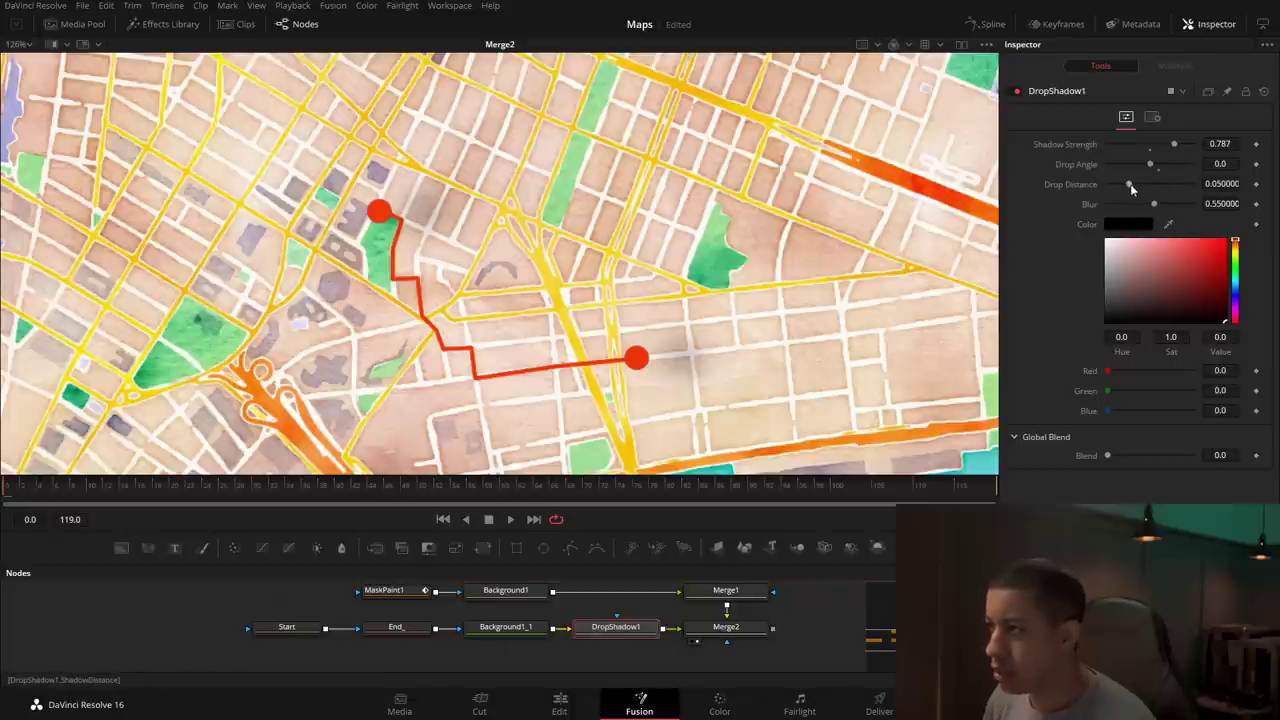
Step: Set the drop shadow's distance to 0 and blur to 0.244, and inspect the shadow around the route's end circle
mouse_move(1131, 187)
left_mouse_down()
mouse_move(1104, 183)
mouse_move(1153, 206)
mouse_move(1130, 208)
left_mouse_up()
left_click(1219, 204)
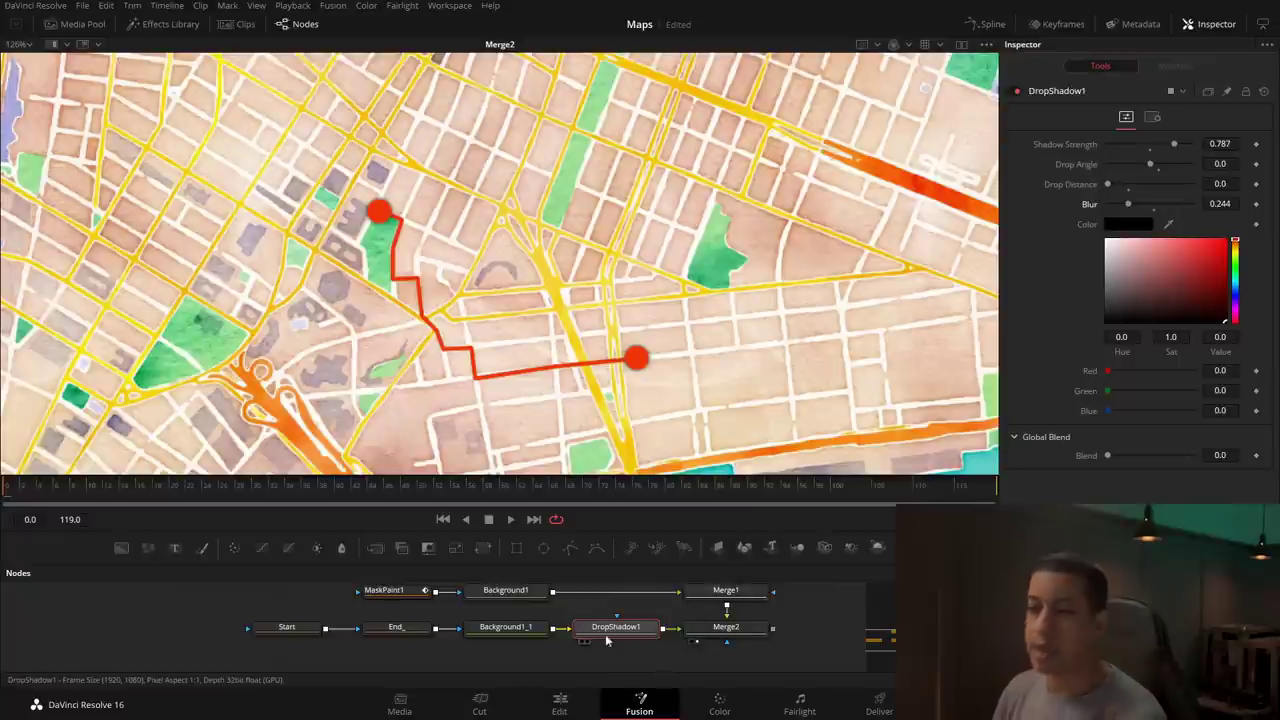
mouse_move(605, 632)
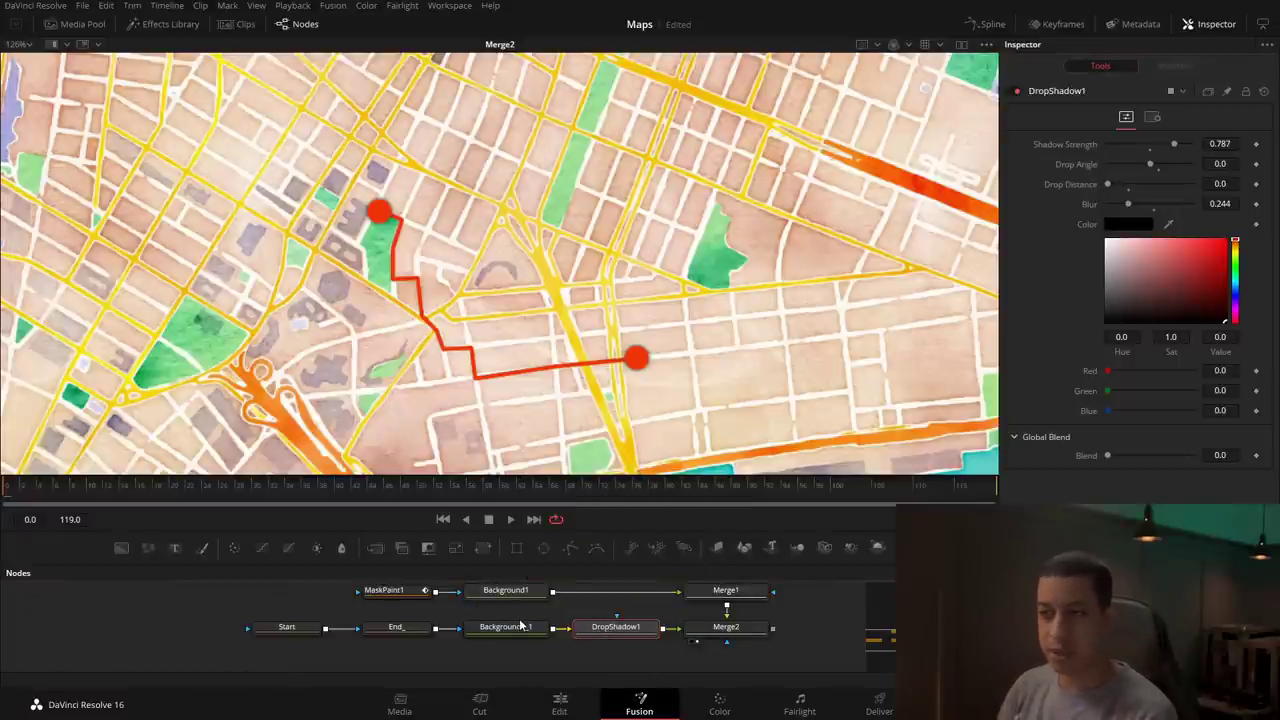
scroll(709, 370, "up", 5)
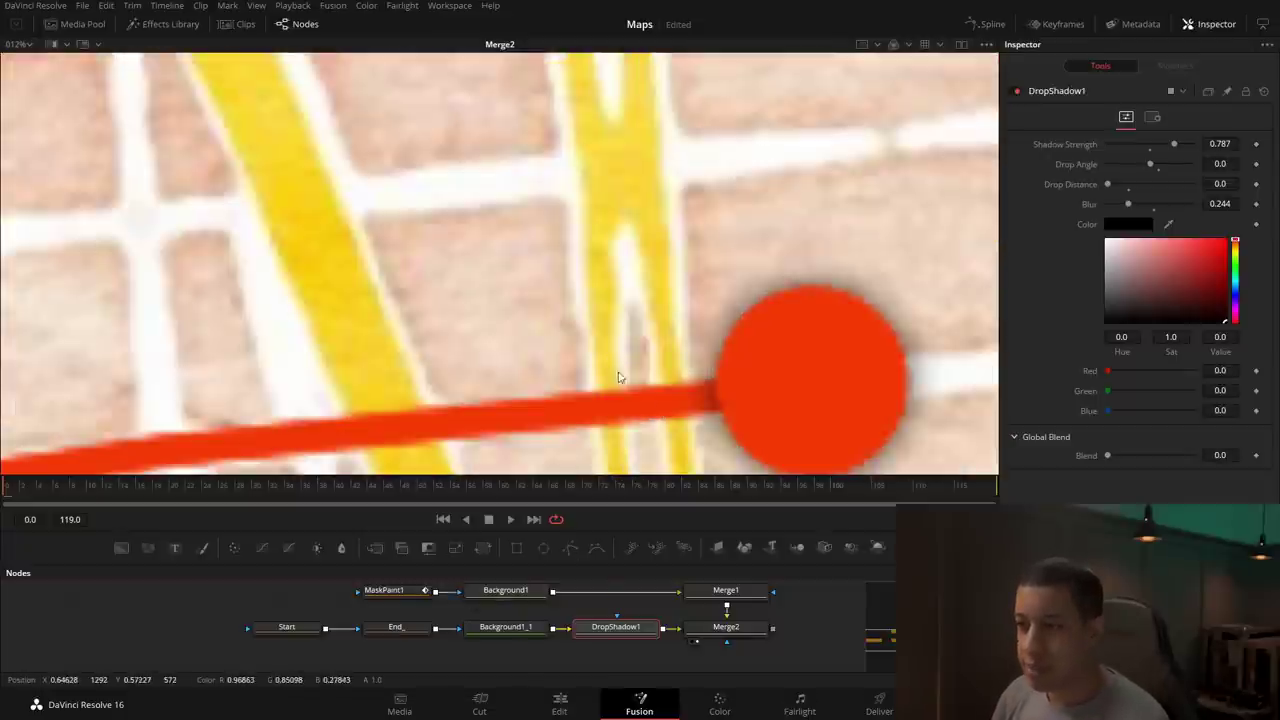
scroll(654, 402, "down", 3)
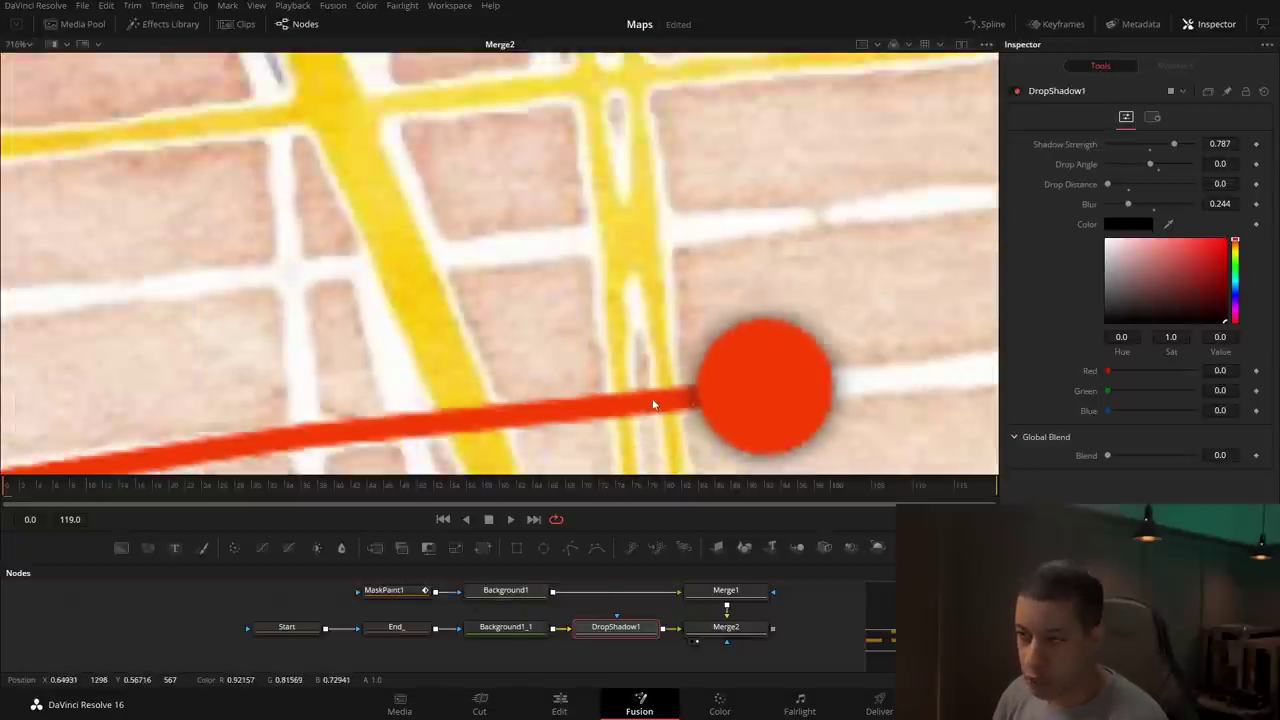
key("ctrl+f")
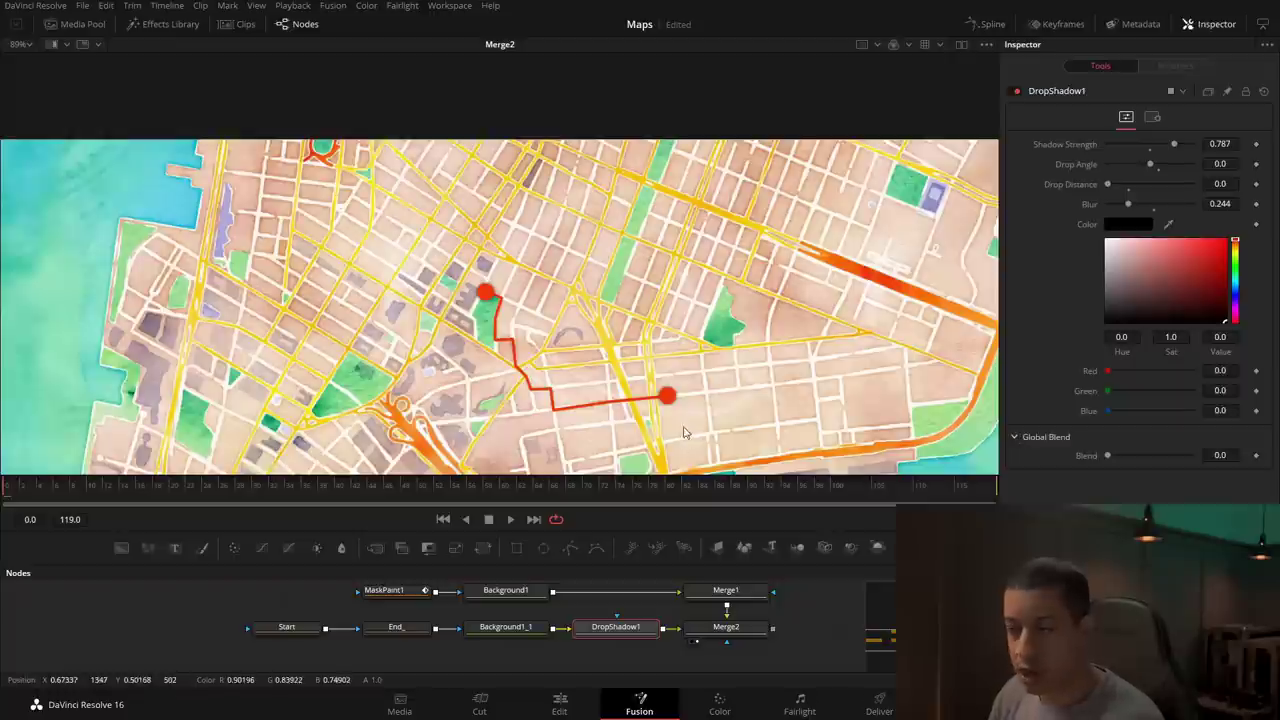
scroll(660, 422, "up", 3)
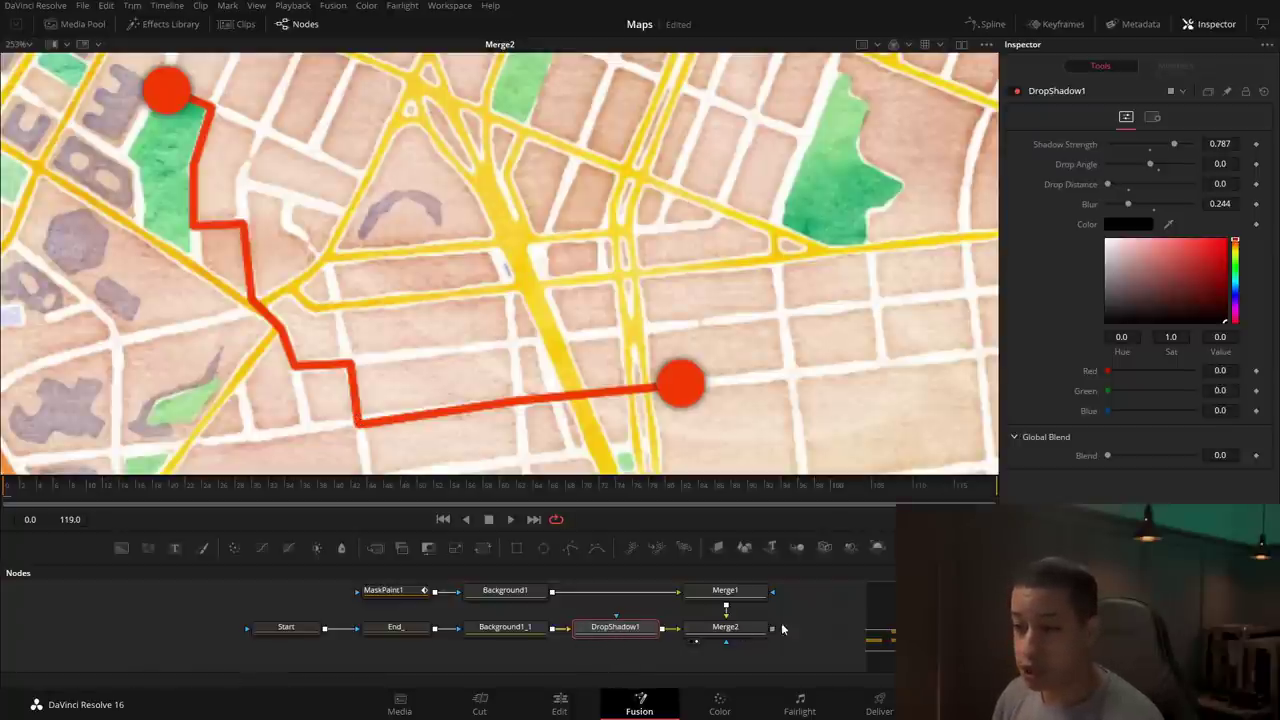
Step: Paste a copy of the circles' Drop Shadow node between the route's Background node and its merge
left_click_drag(781, 622, 766, 636)
left_click(483, 612)
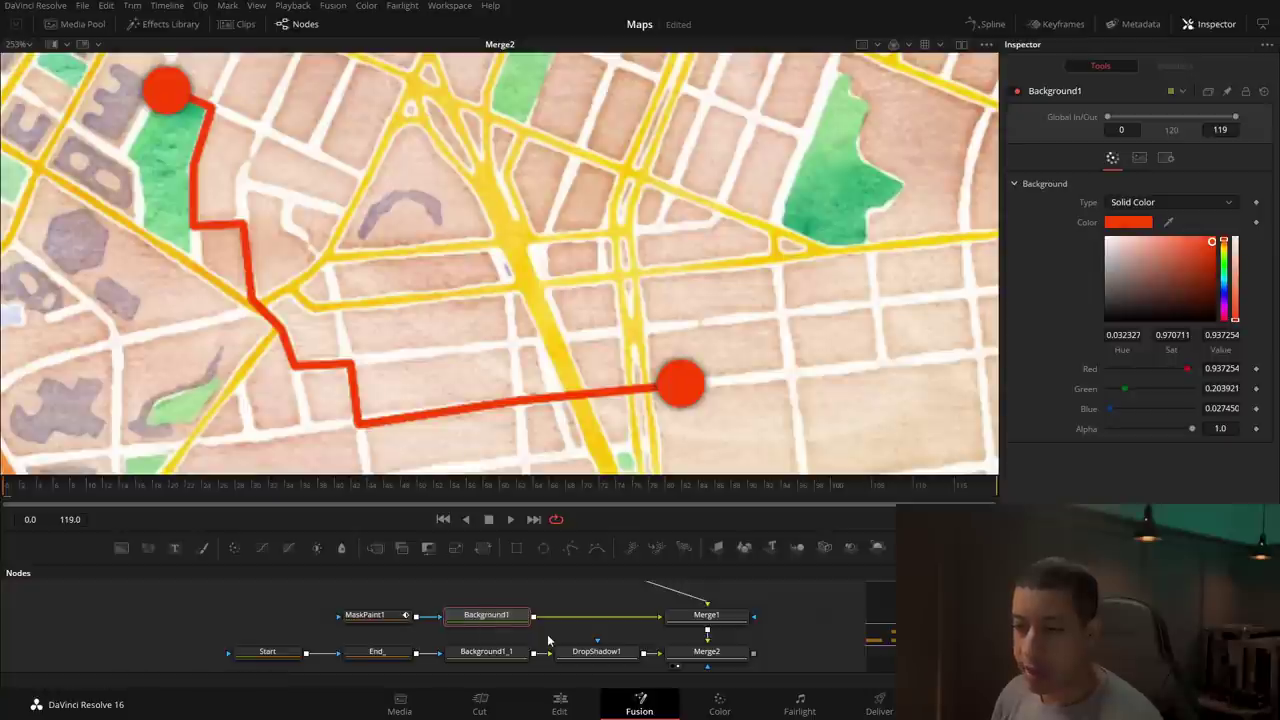
key("ctrl+v")
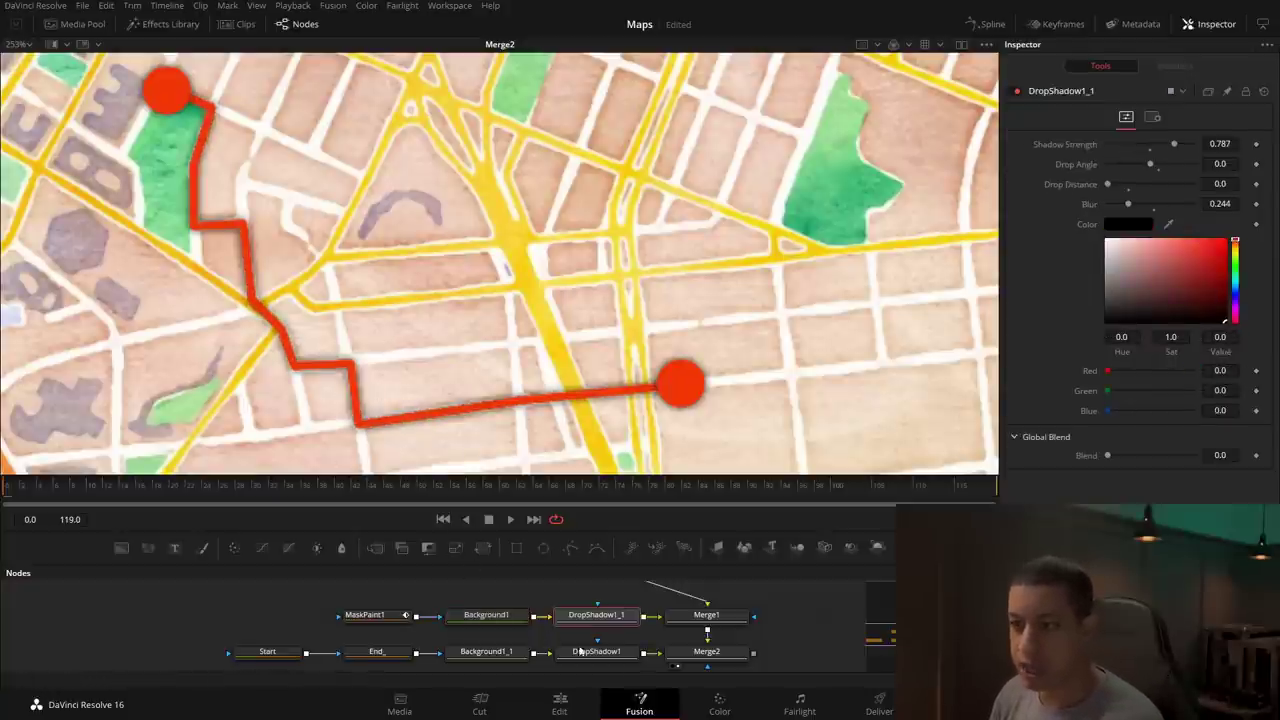
left_click_drag(773, 642, 743, 627)
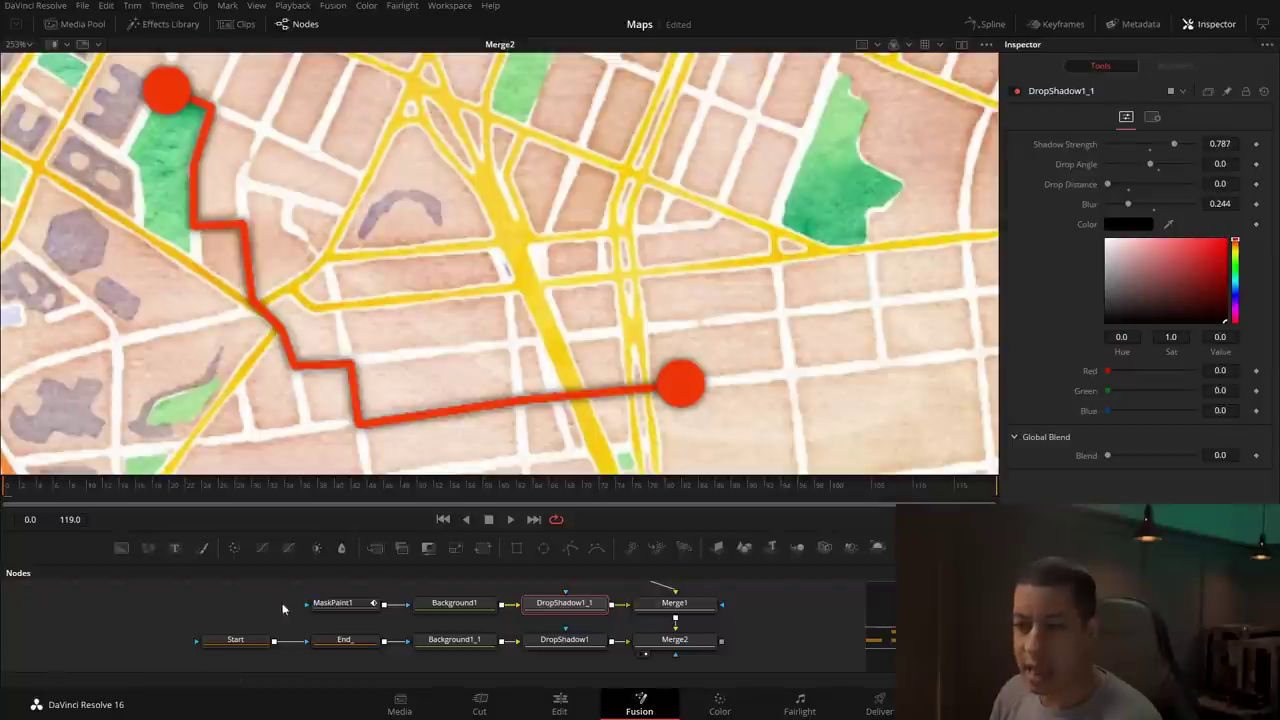
Step: Nudge the Start ellipse slightly away from the route line, to about X 0.508, Y 0.727
left_click(250, 639)
mouse_move(161, 86)
left_mouse_down()
mouse_move(192, 105)
mouse_move(163, 83)
left_mouse_up()
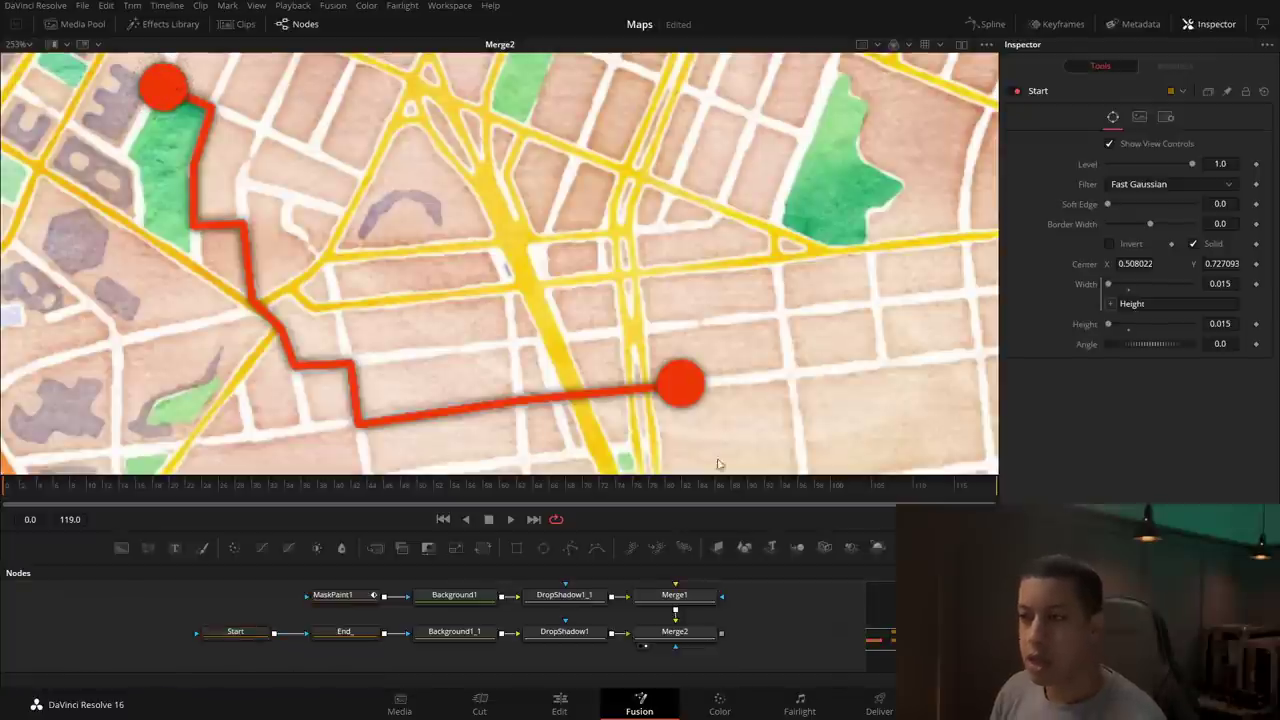
left_click_drag(496, 350, 545, 349)
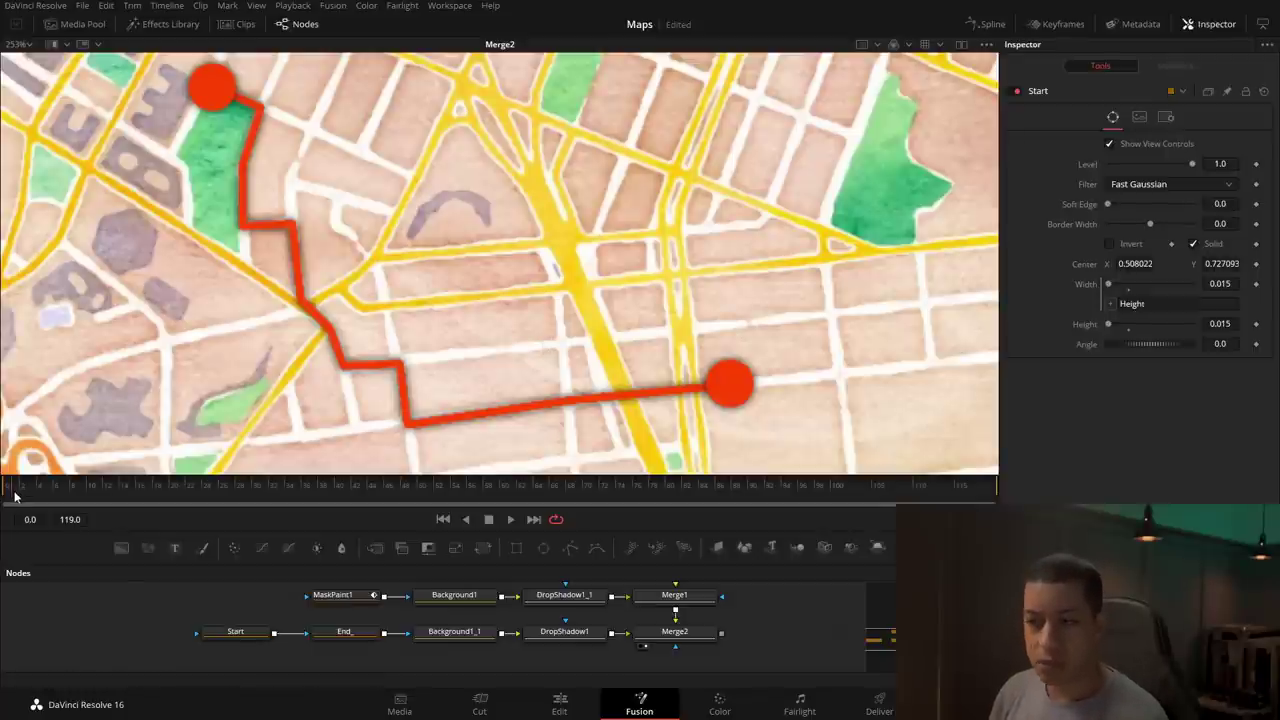
Step: Keyframe the Start ellipse's height at 0.015 near the beginning of the timeline and again at about frame 10
left_click(236, 633)
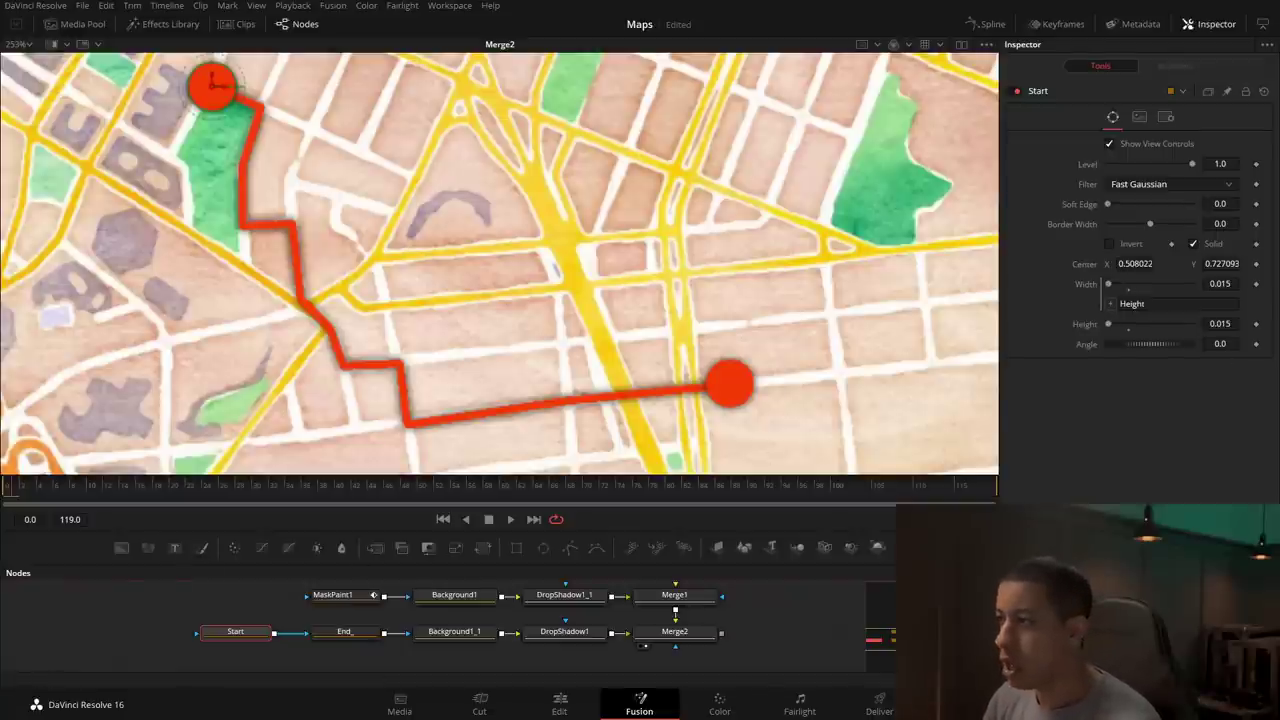
left_click(1256, 326)
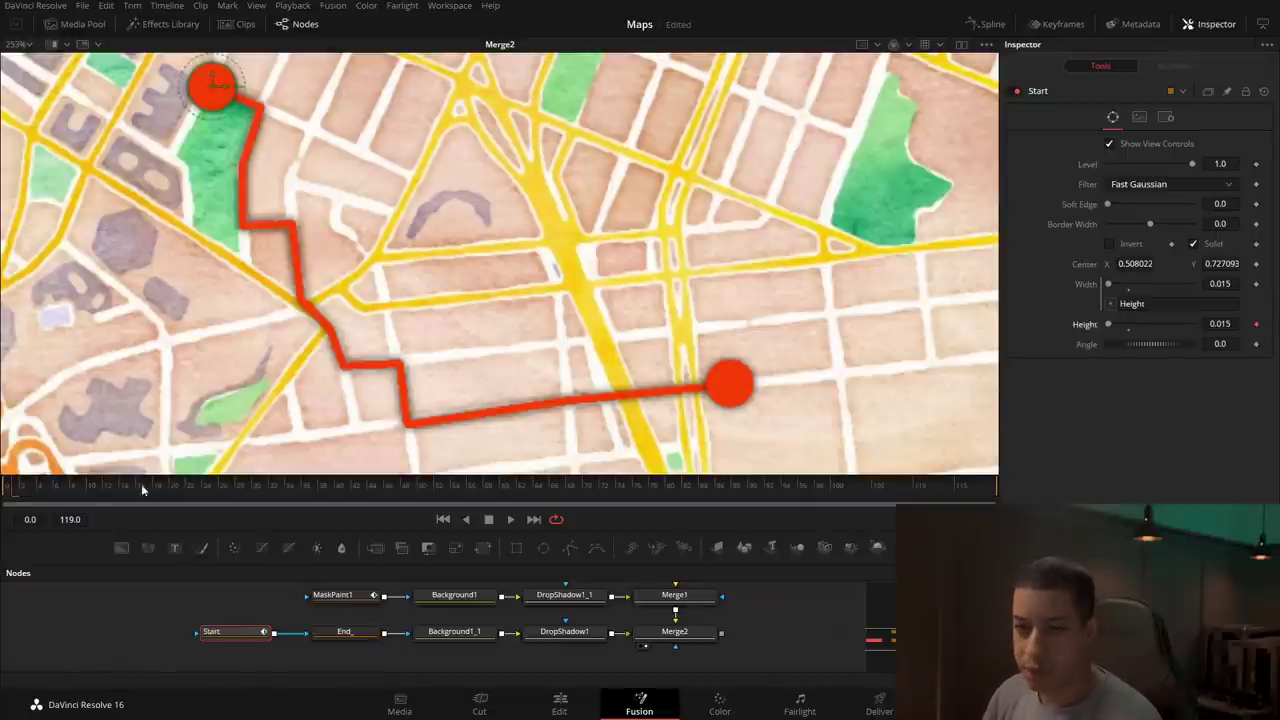
left_click(89, 489)
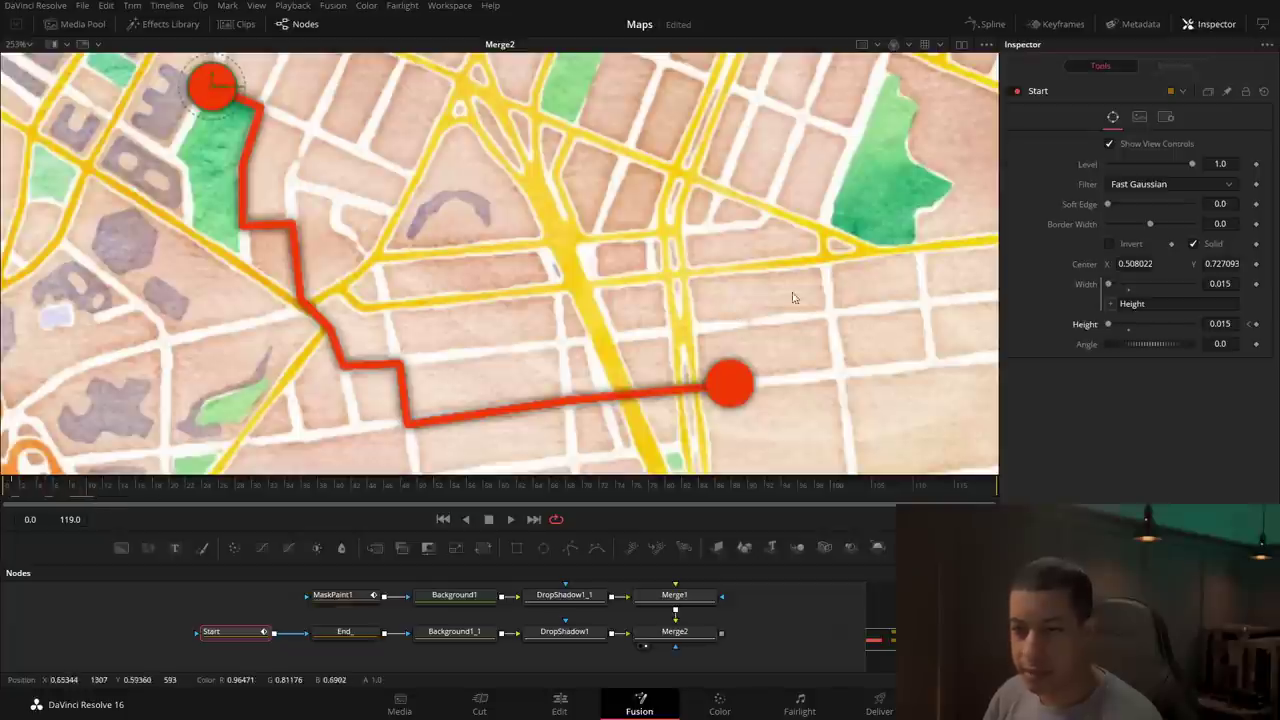
left_click(1256, 324)
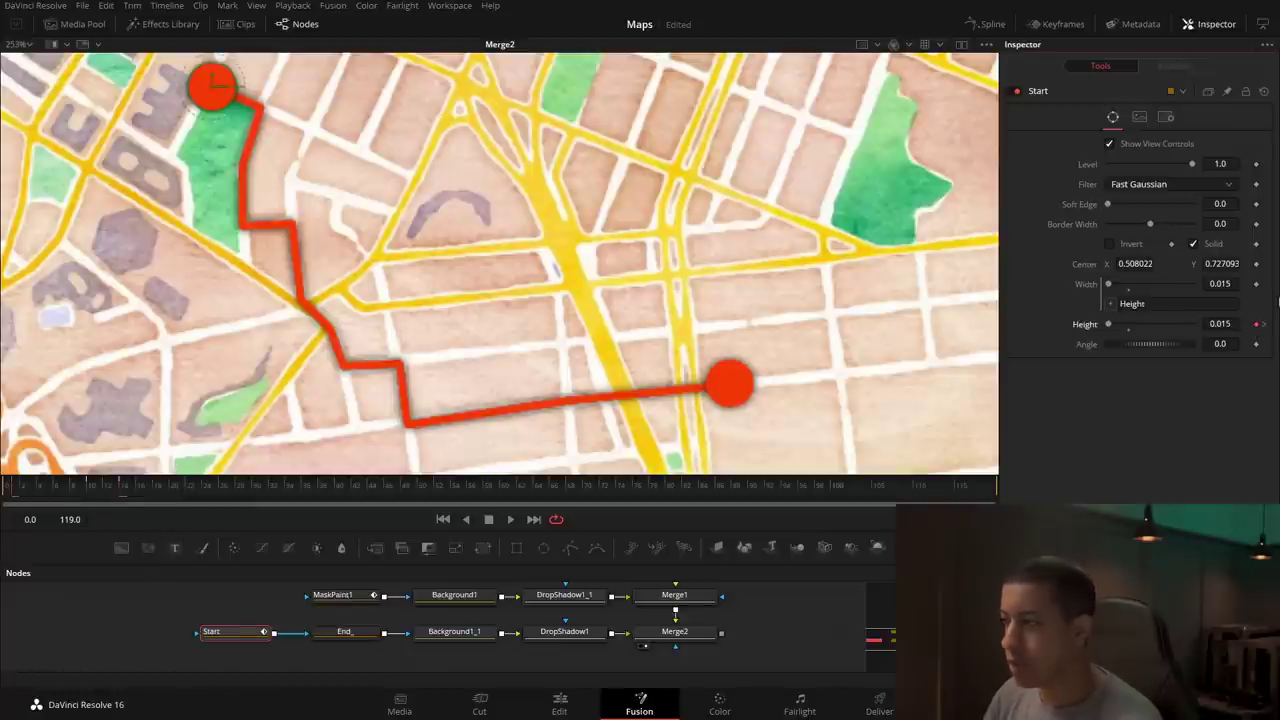
Step: Set the Start ellipse's height to 0 at the keyframe near the beginning and to 0.017 at frame 10
left_click(1220, 323)
type("0")
key("Tab")
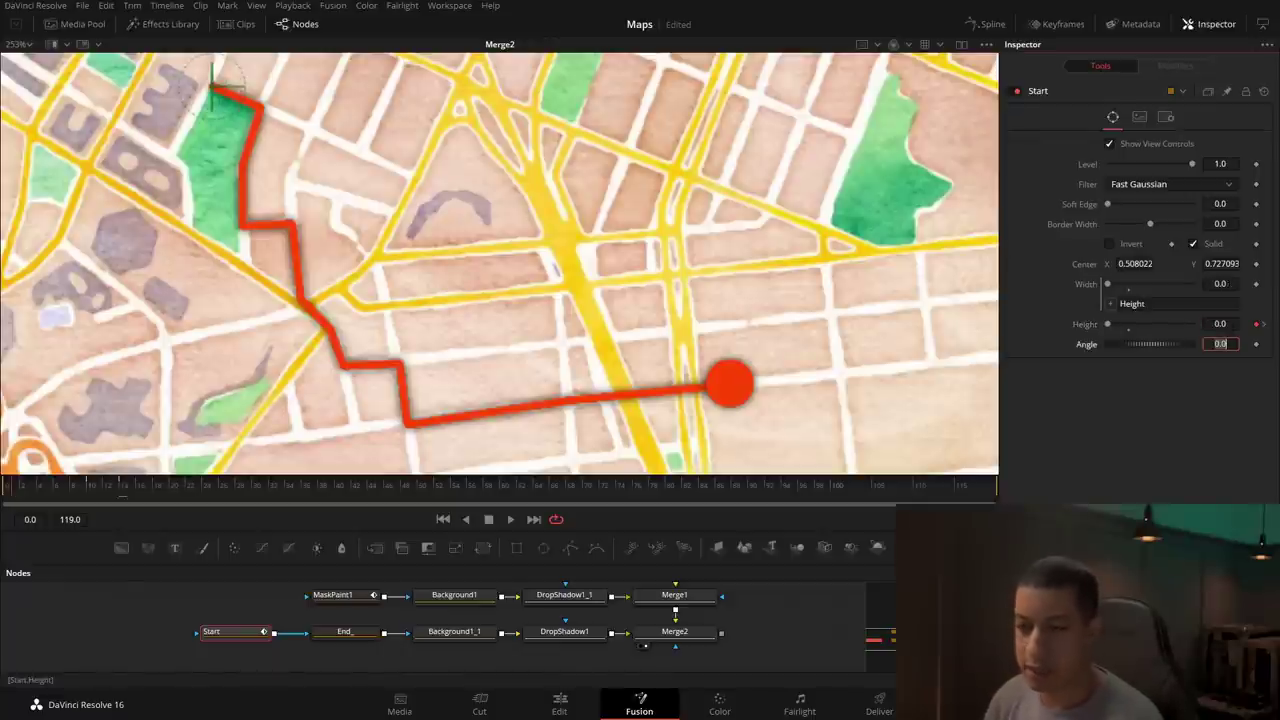
left_click(90, 497)
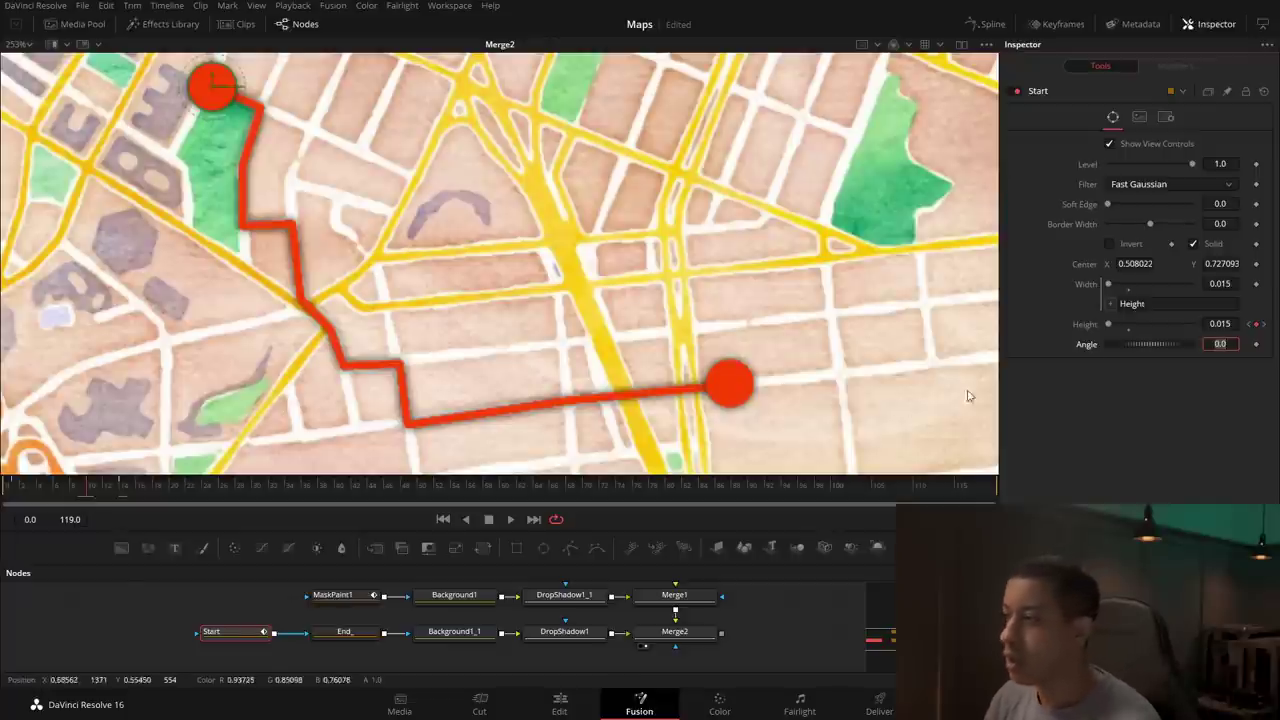
left_click(1220, 323)
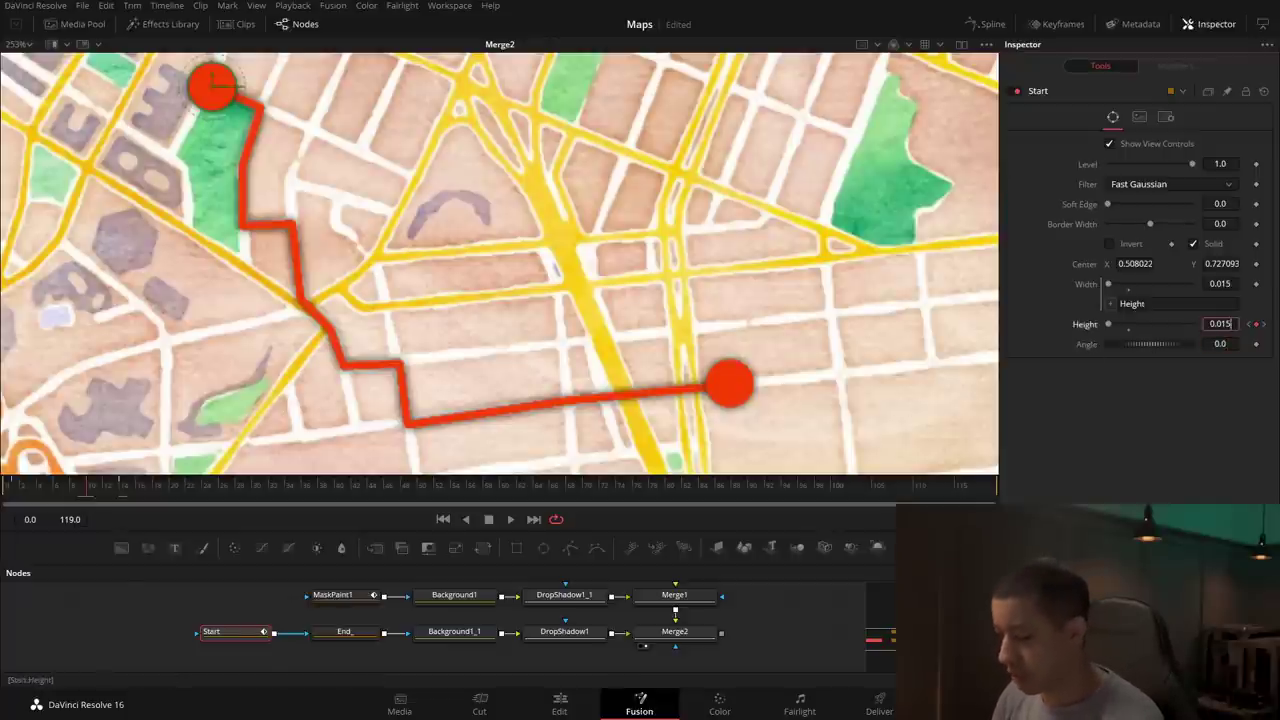
key("BackSpace")
type("7")
key("Tab")
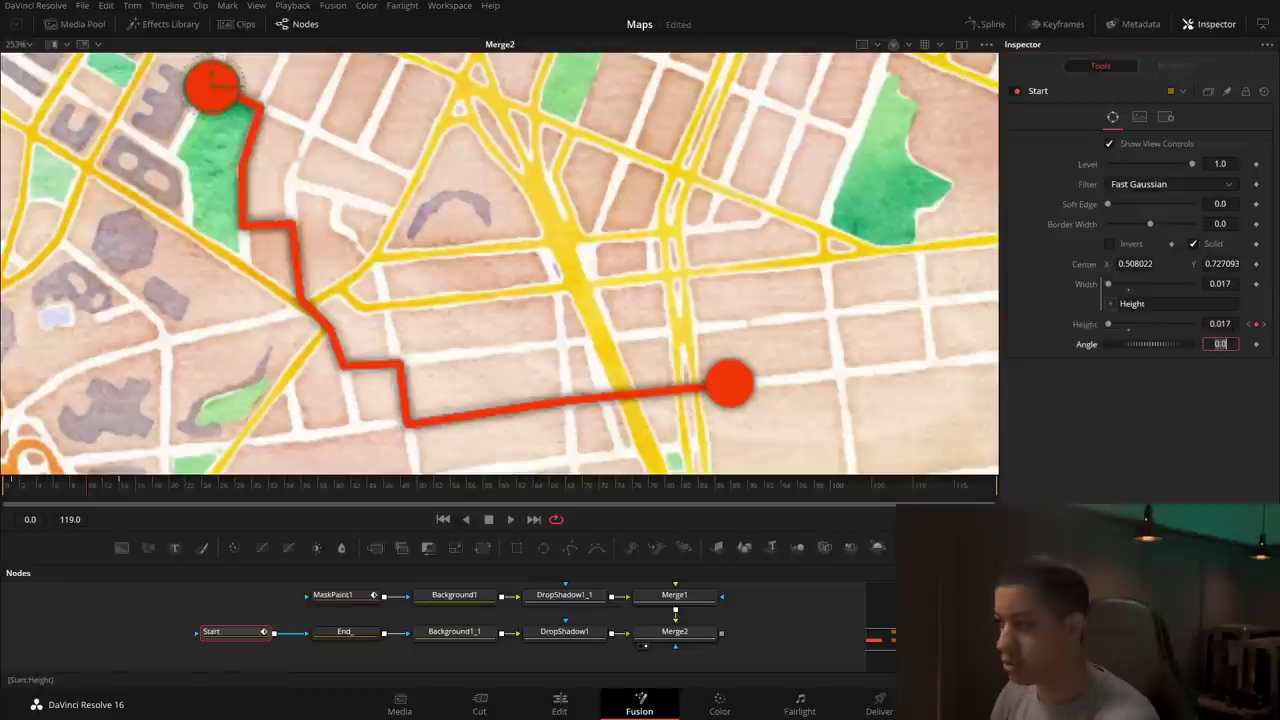
Step: Play back the beginning of the composition to check how the start circle grows in
left_click_drag(92, 492, 16, 500)
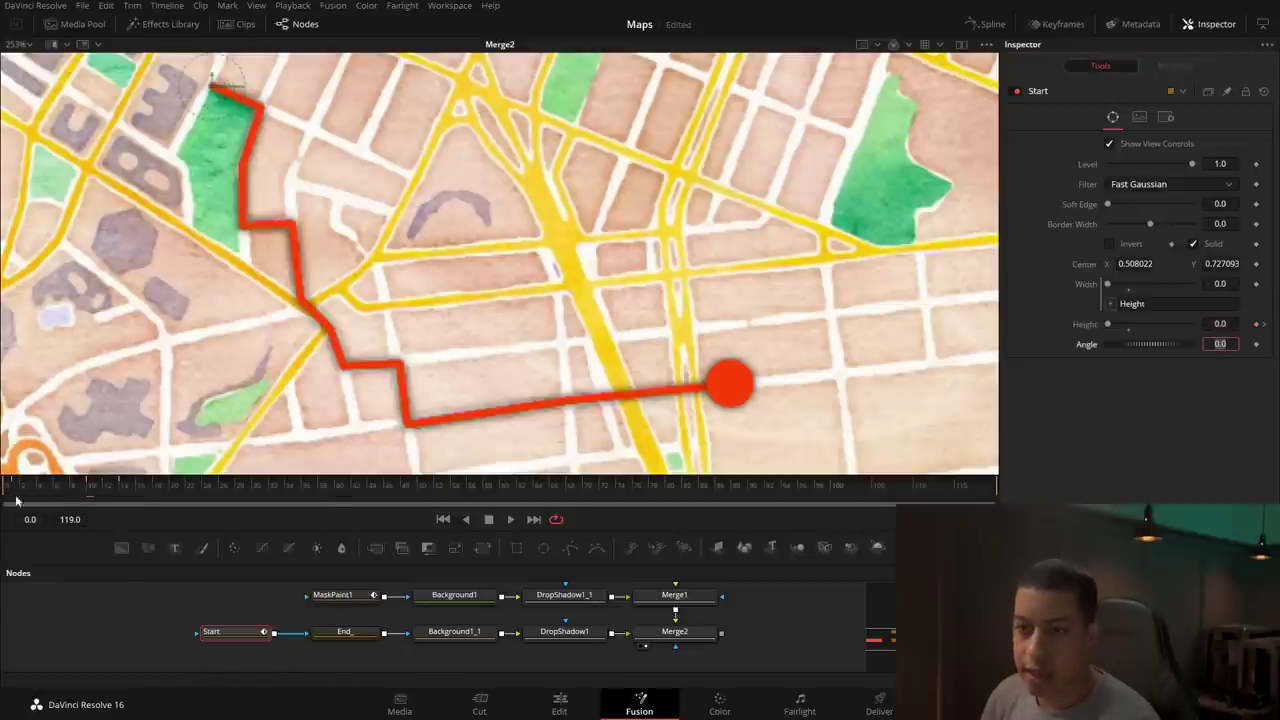
left_click(511, 519)
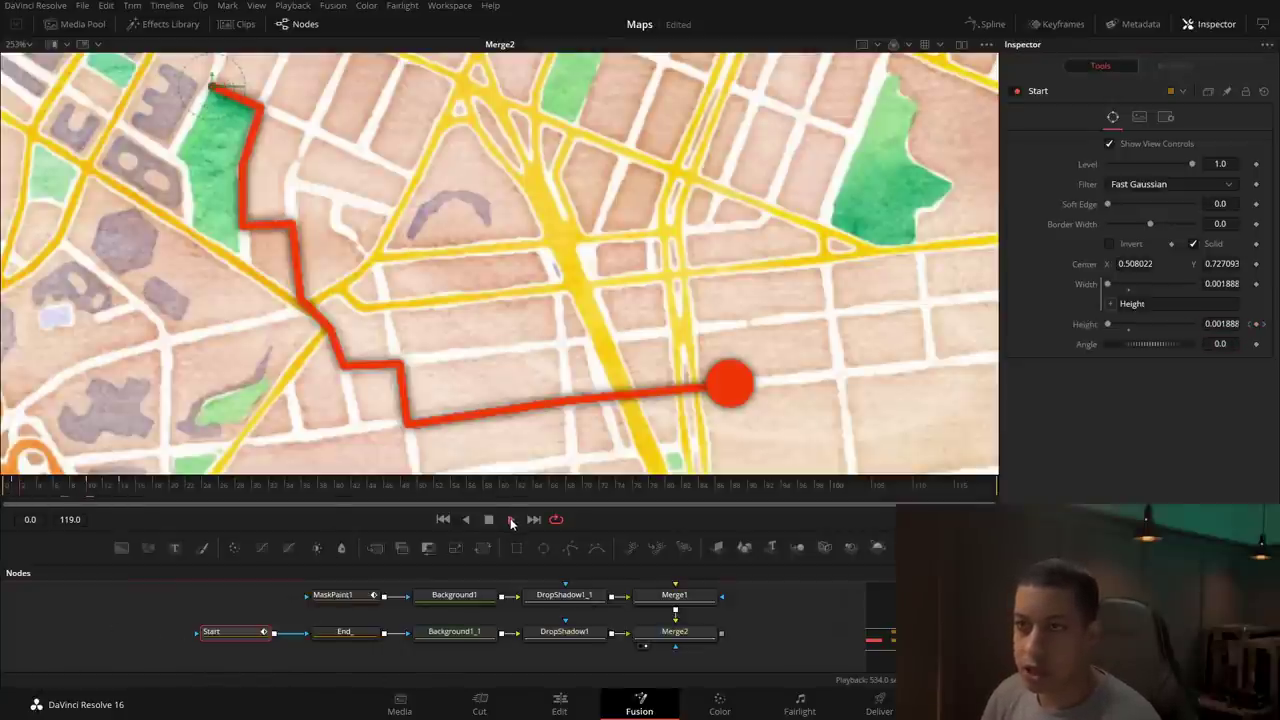
left_click(488, 520)
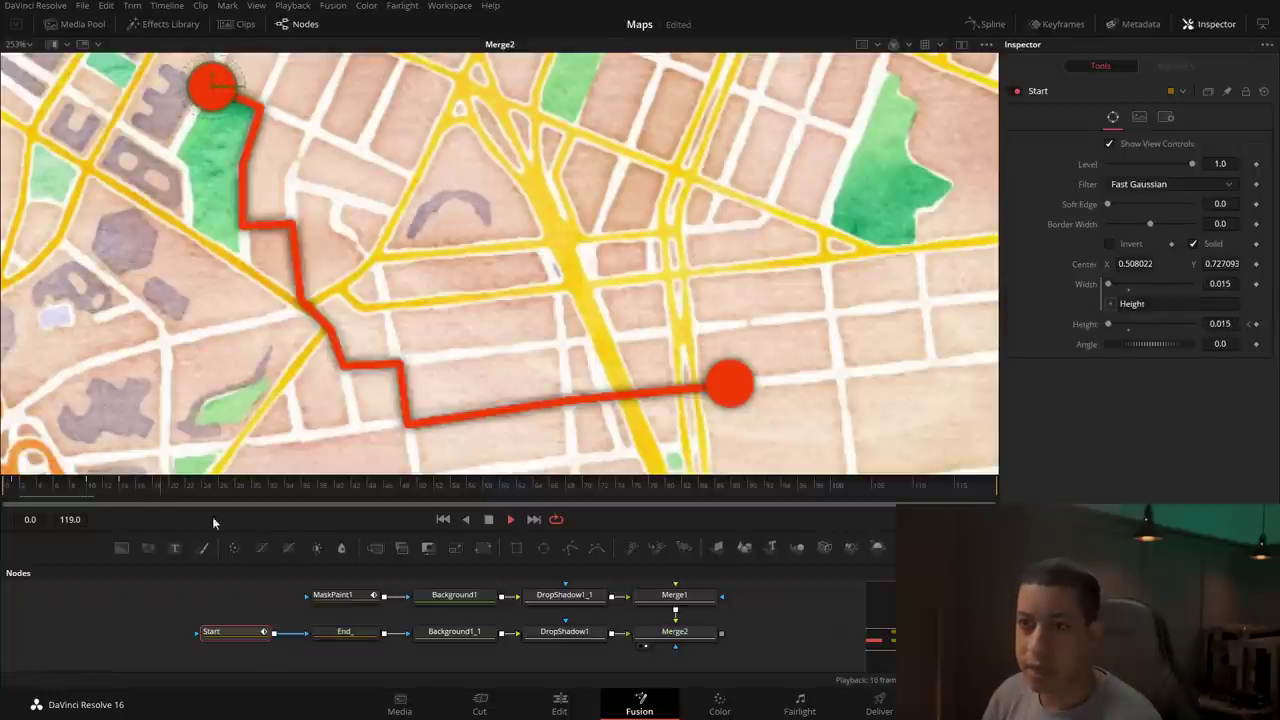
left_click(90, 487)
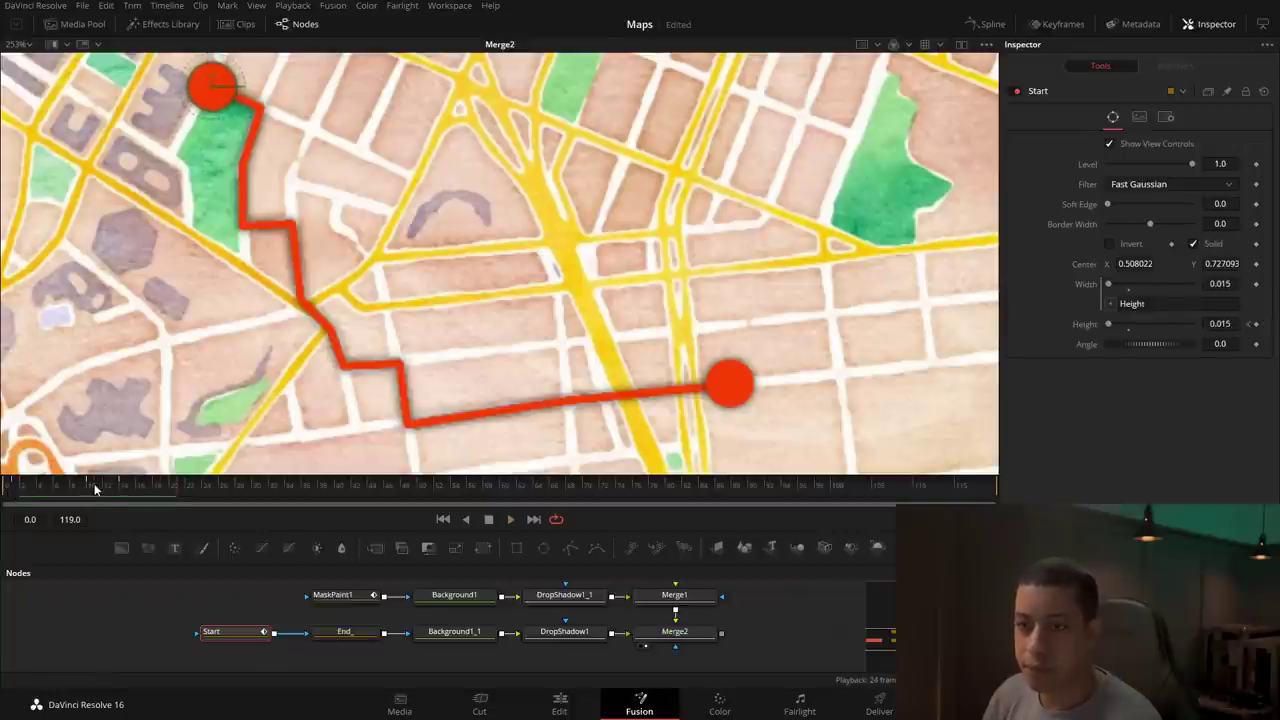
left_click_drag(78, 487, 13, 494)
key("space")
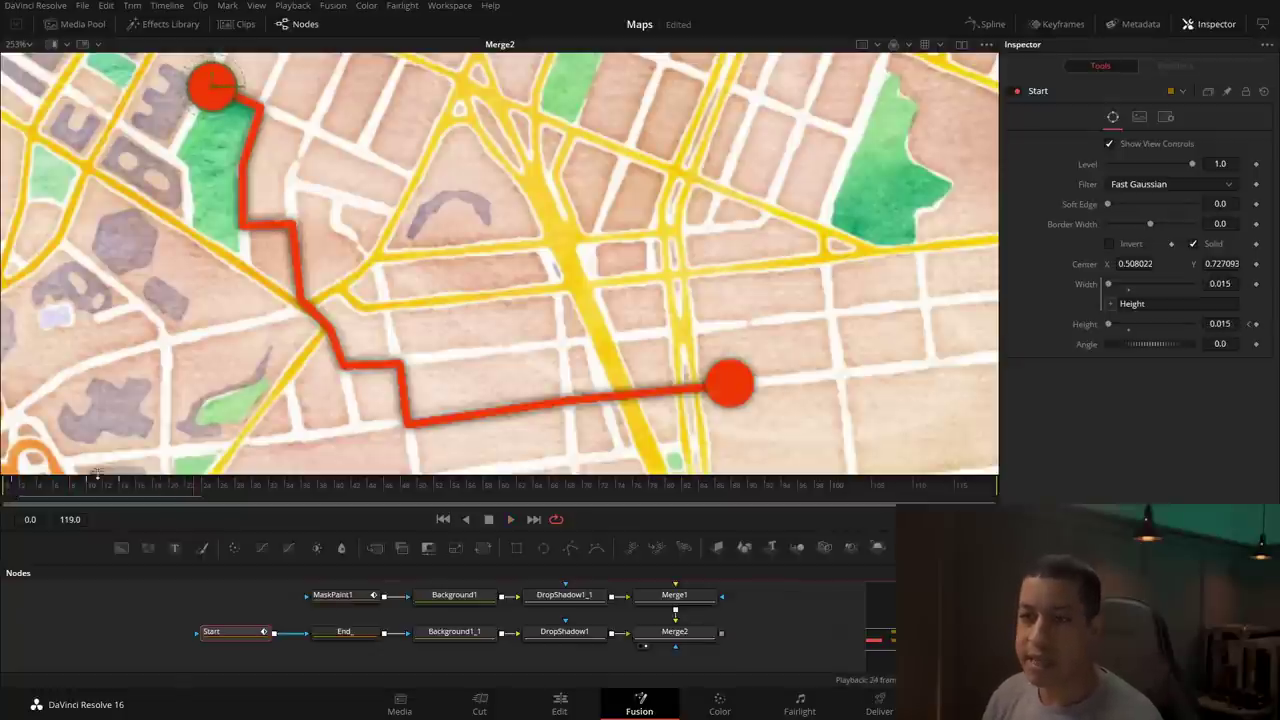
Step: Open an enlarged Spline editor and show the Start ellipse's animation curve fitted to the view
left_click(990, 24)
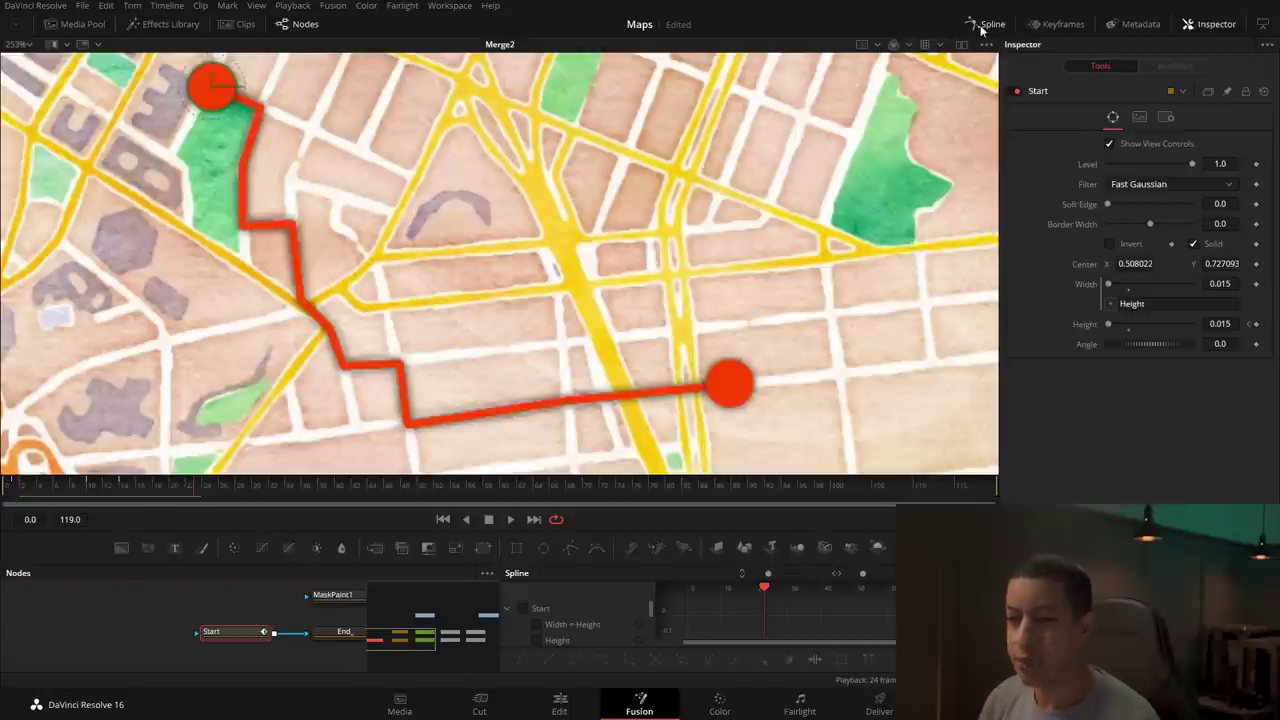
left_click_drag(850, 528, 850, 410)
left_click(1263, 24)
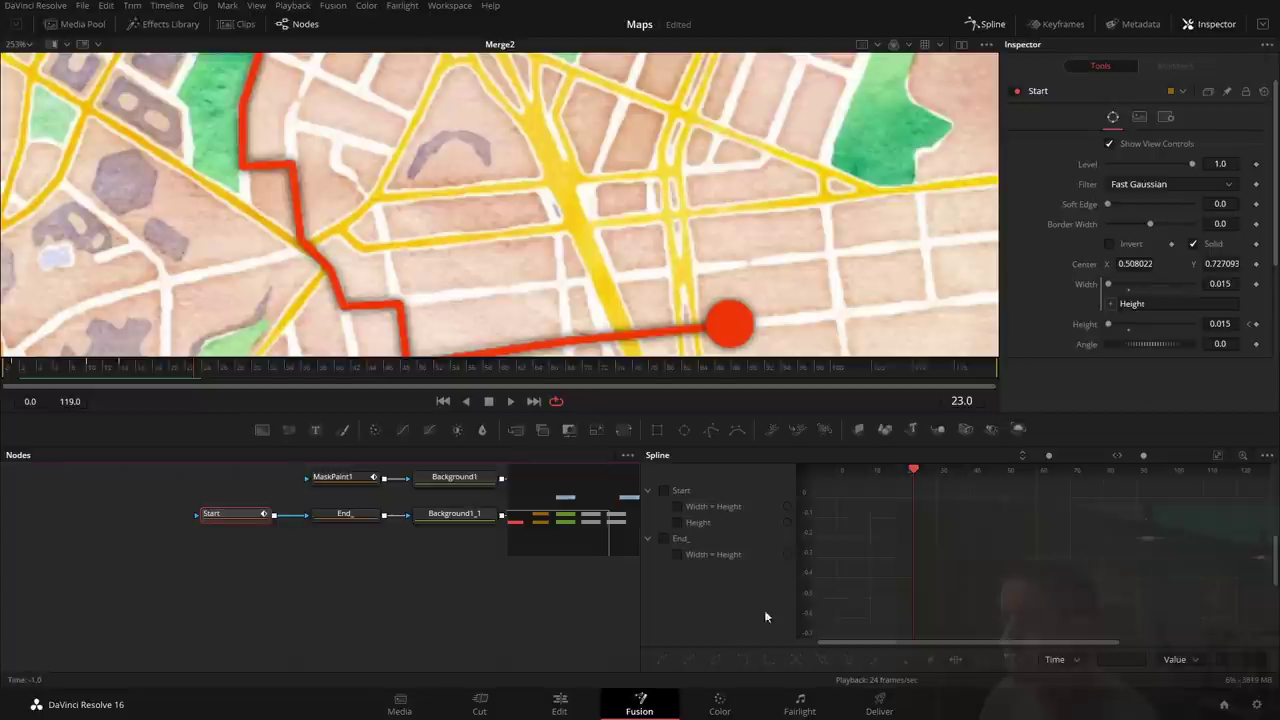
left_click(664, 491)
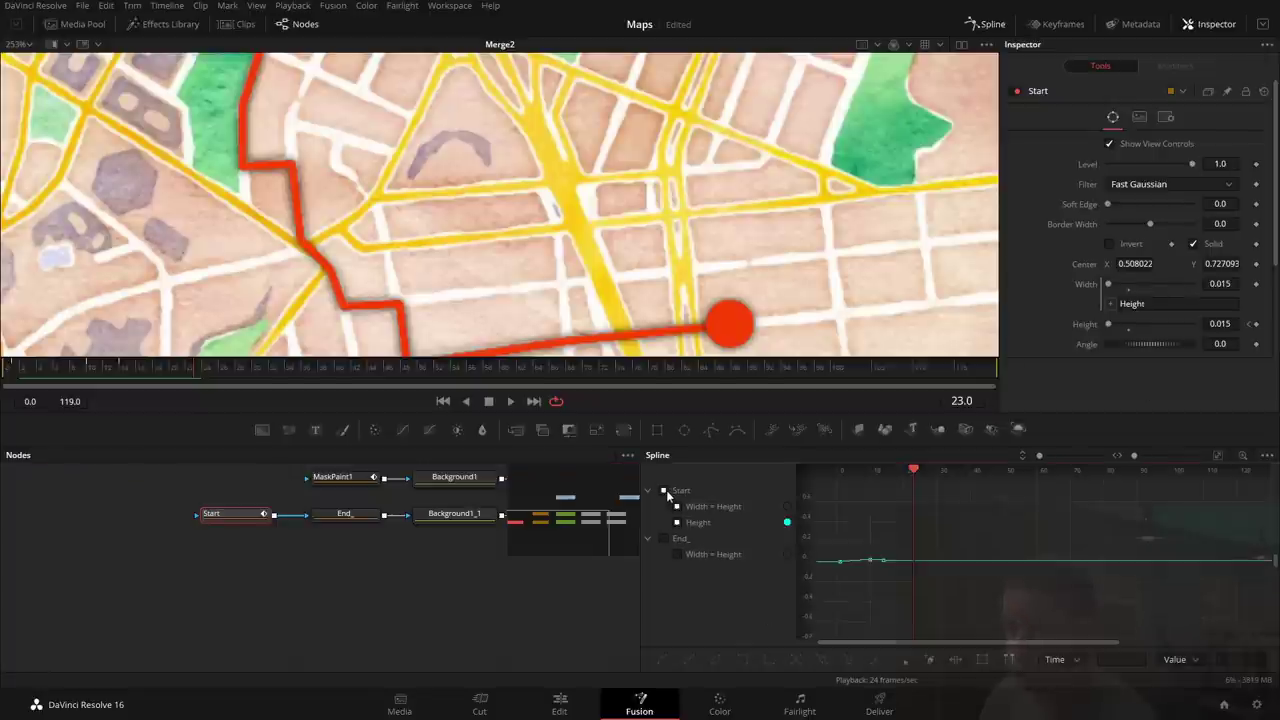
left_click(1217, 455)
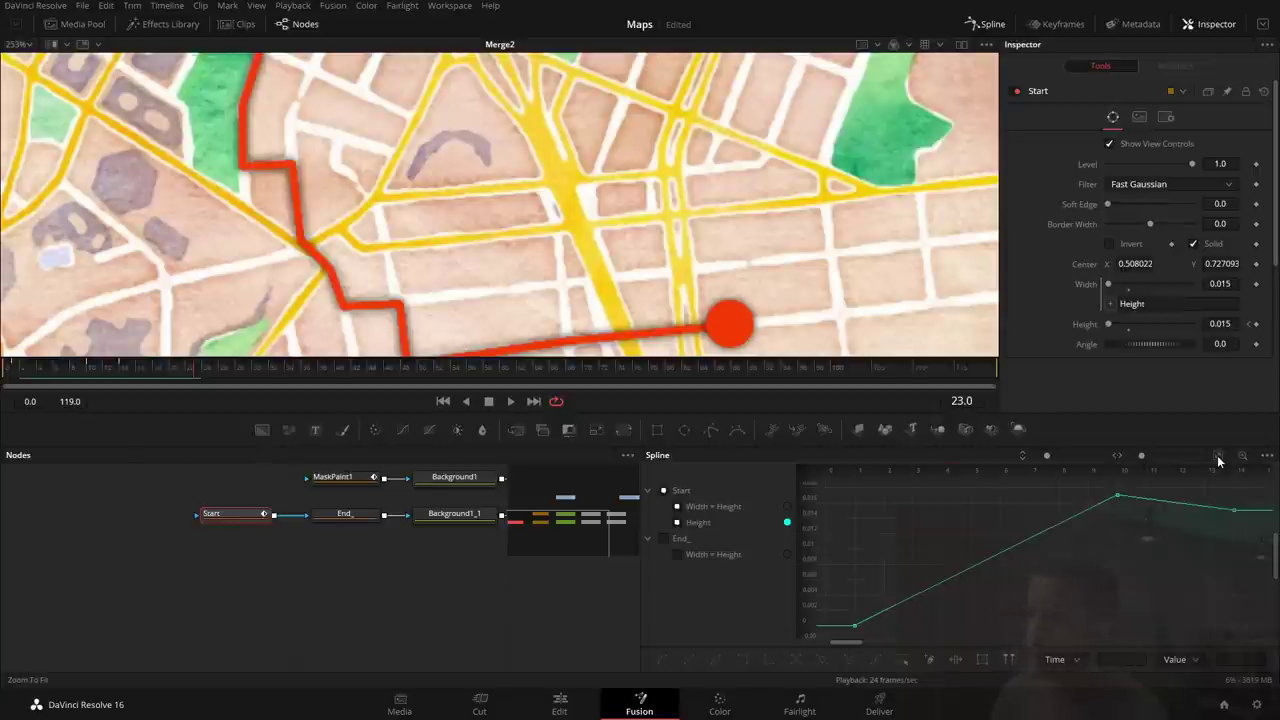
Step: Smooth all of the Start ellipse's height keyframes and raise their Ease In to about 34.4
left_click_drag(1258, 484, 830, 642)
key("s")
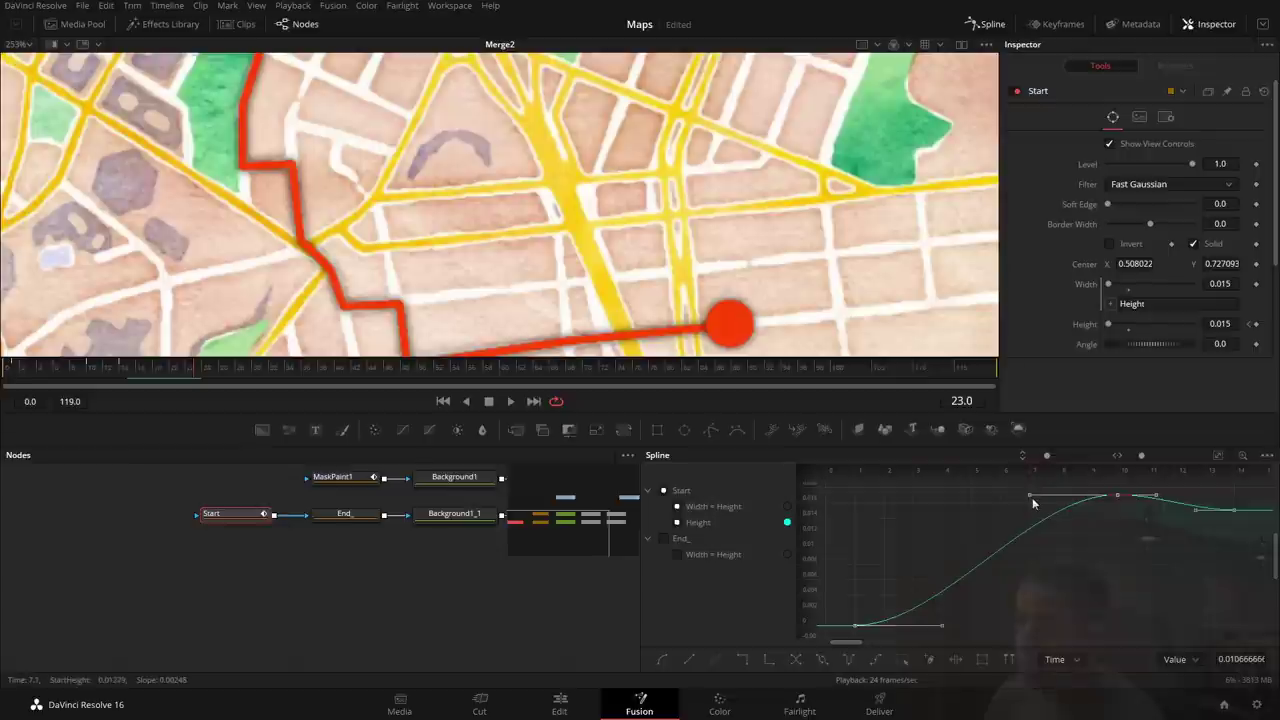
key("t")
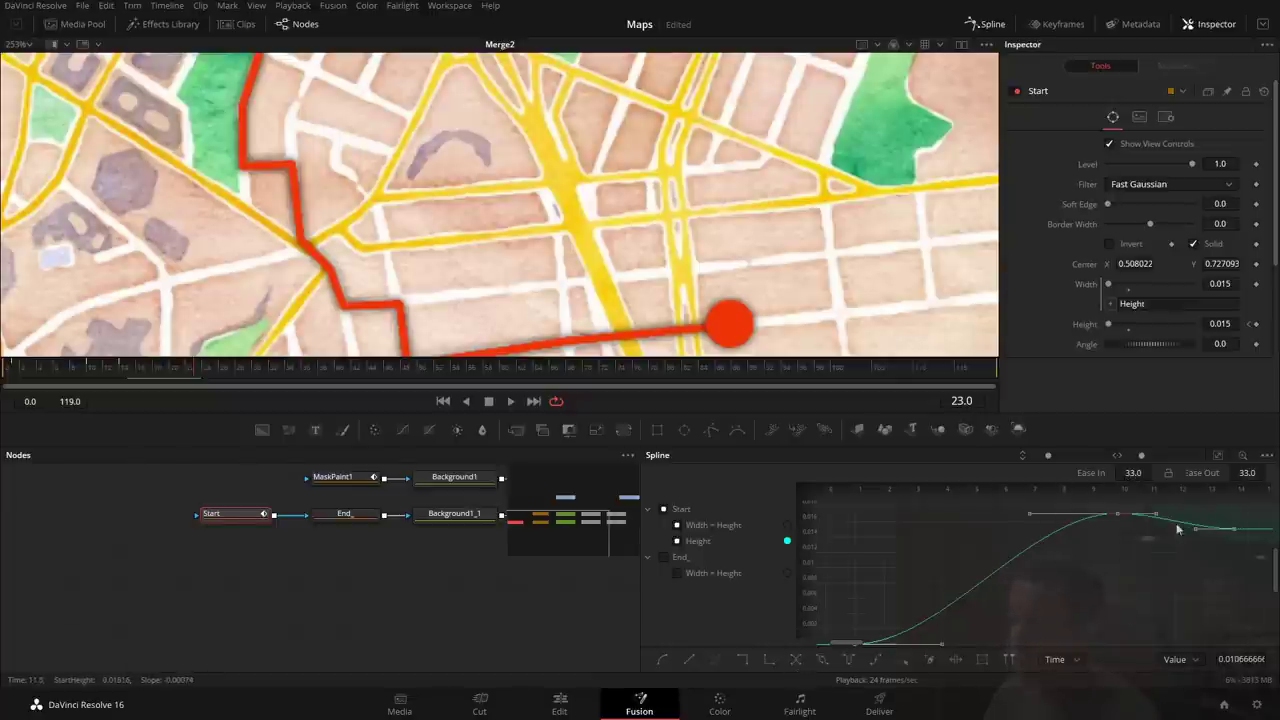
left_click_drag(1133, 474, 1146, 472)
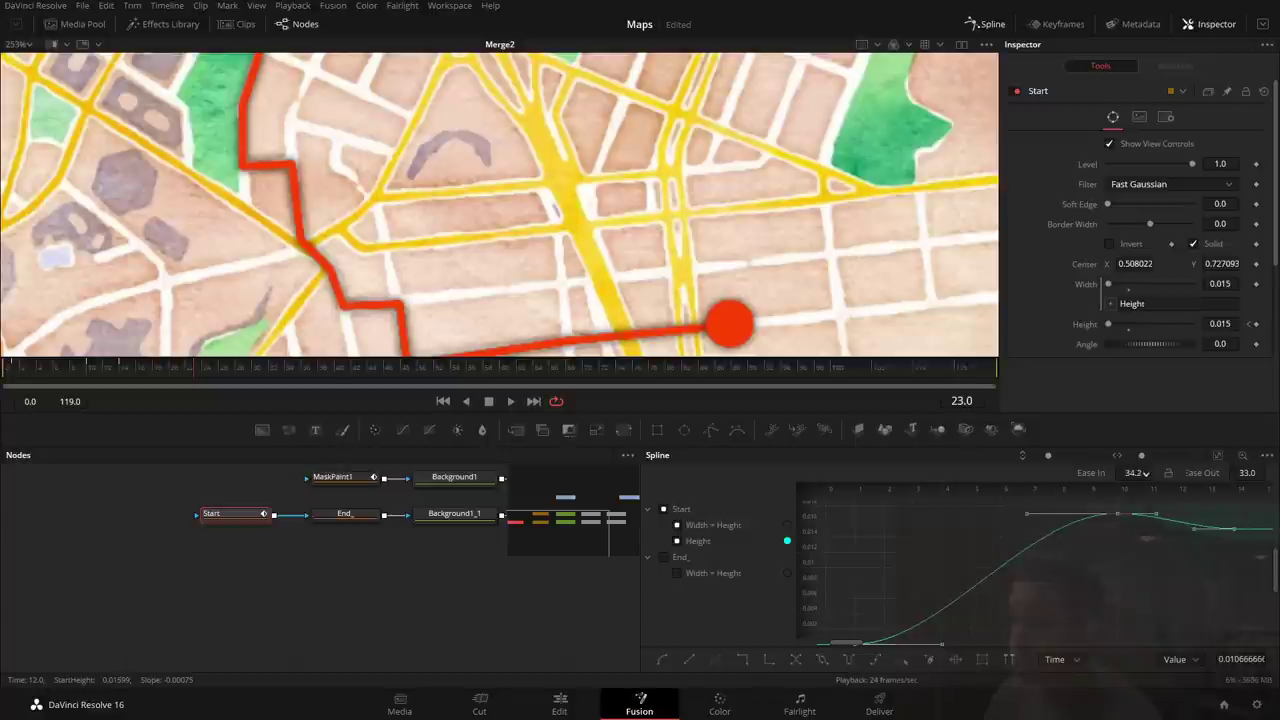
Step: Bring the start circle into view and preview its eased pop-in through frame 10
left_click_drag(285, 145, 497, 287)
left_click(8, 367)
key("space")
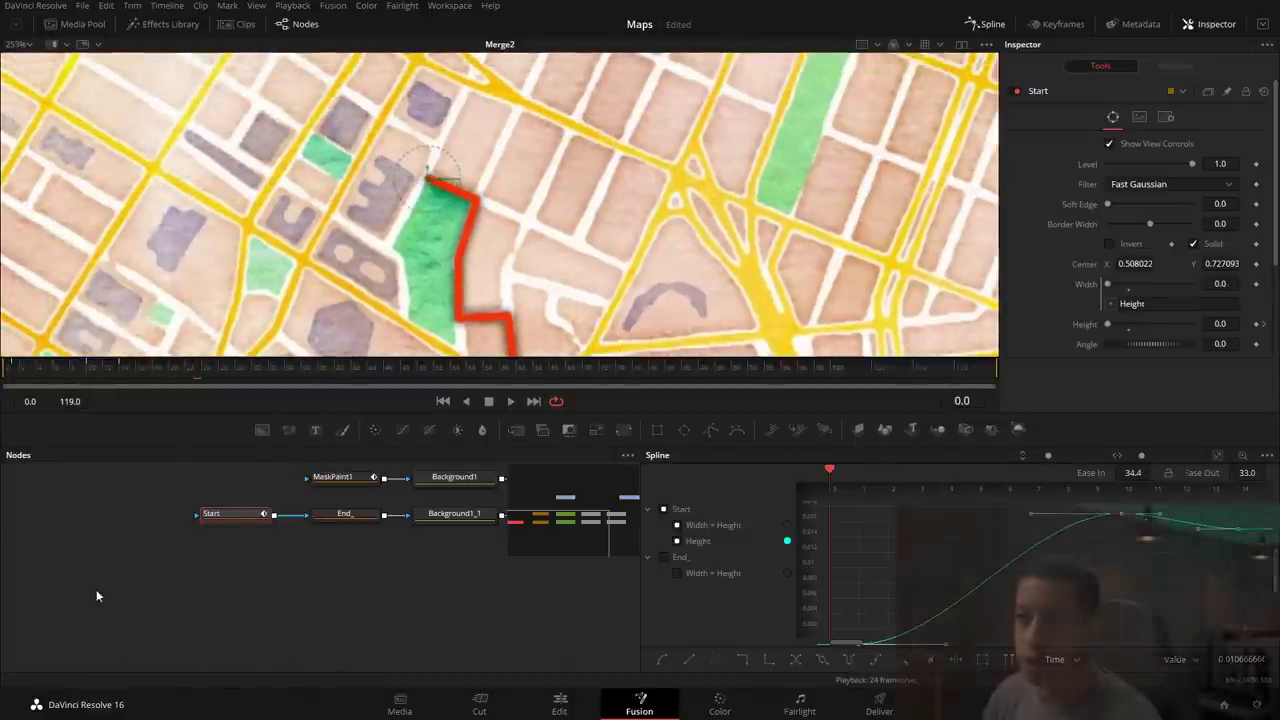
left_click_drag(86, 372, 42, 397)
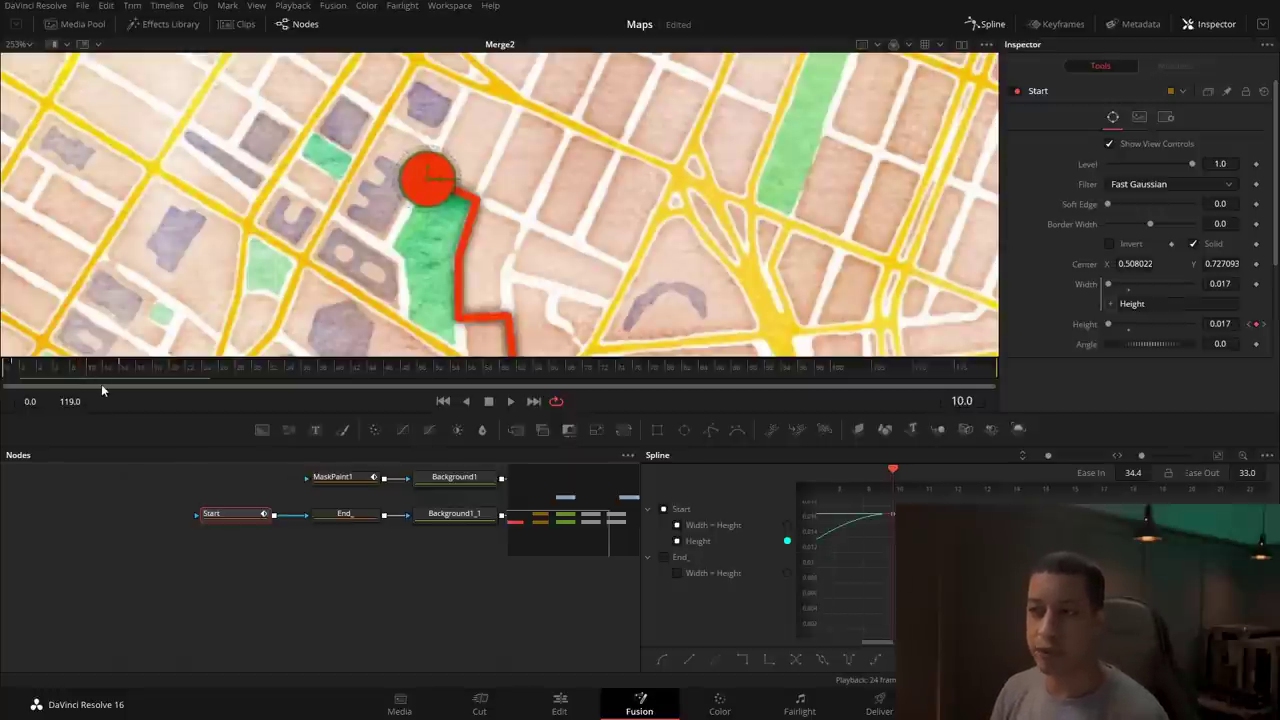
Step: Keyframe the route stroke's Write On end in MaskPaint1 at 0 on frame 10 and 1.0 on frame 35
scroll(335, 483, "up", 1)
left_click(338, 495)
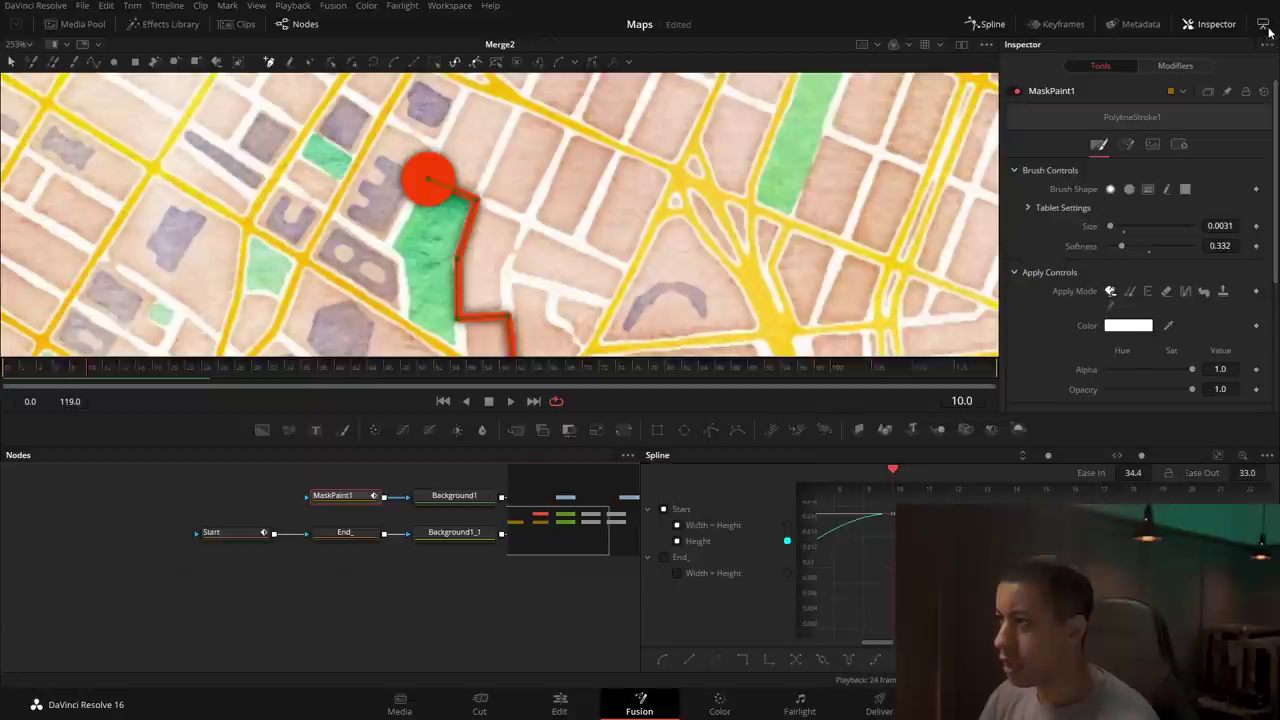
left_click(1262, 92)
left_click_drag(1236, 478, 1080, 481)
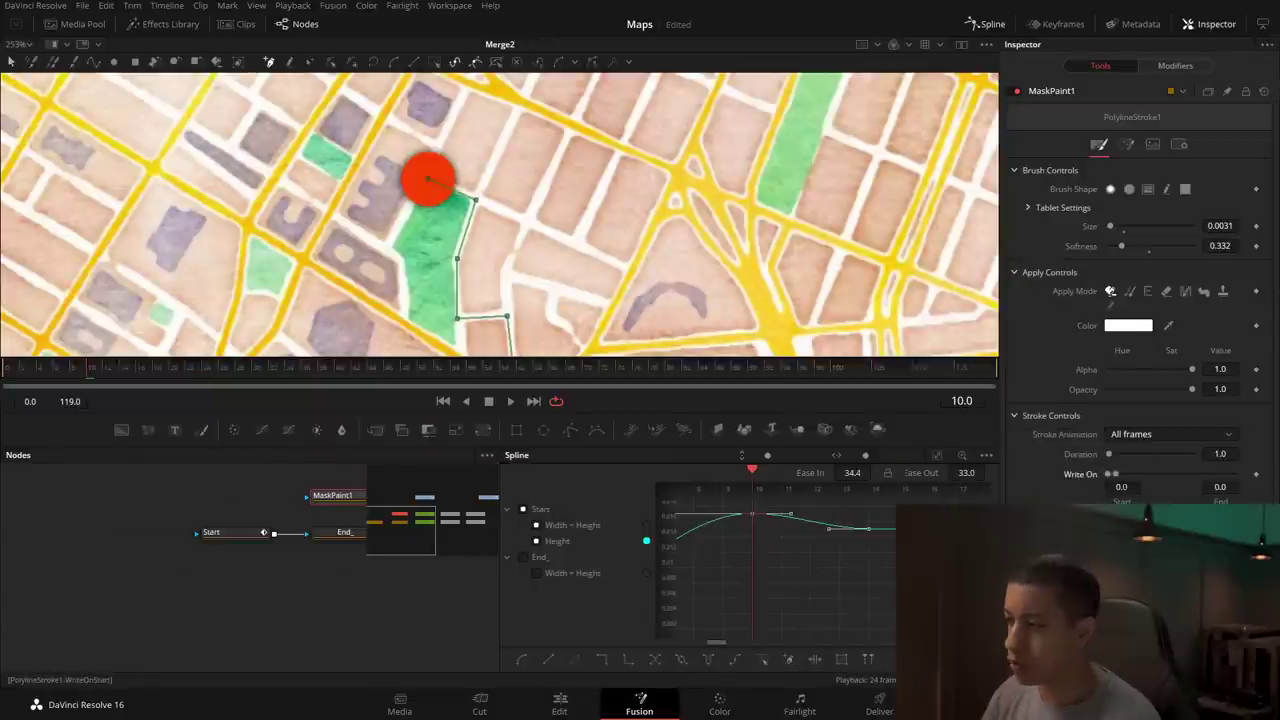
left_click(1256, 474)
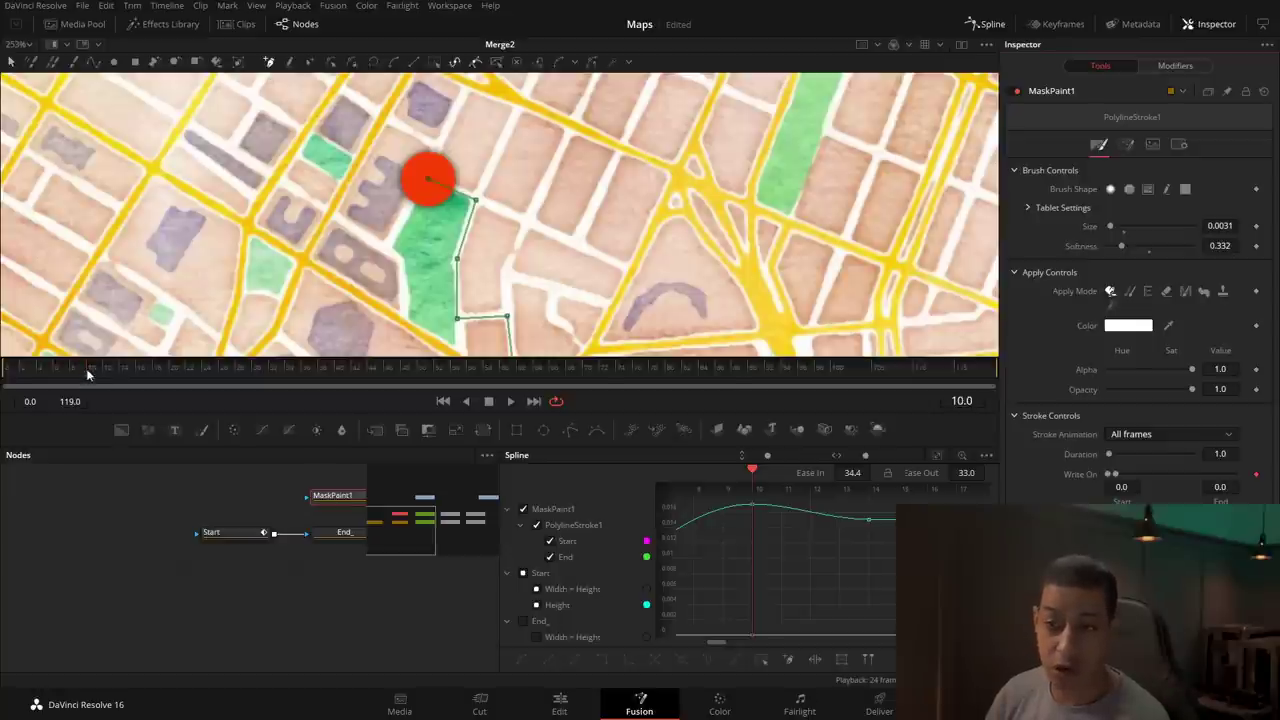
left_click_drag(87, 368, 296, 375)
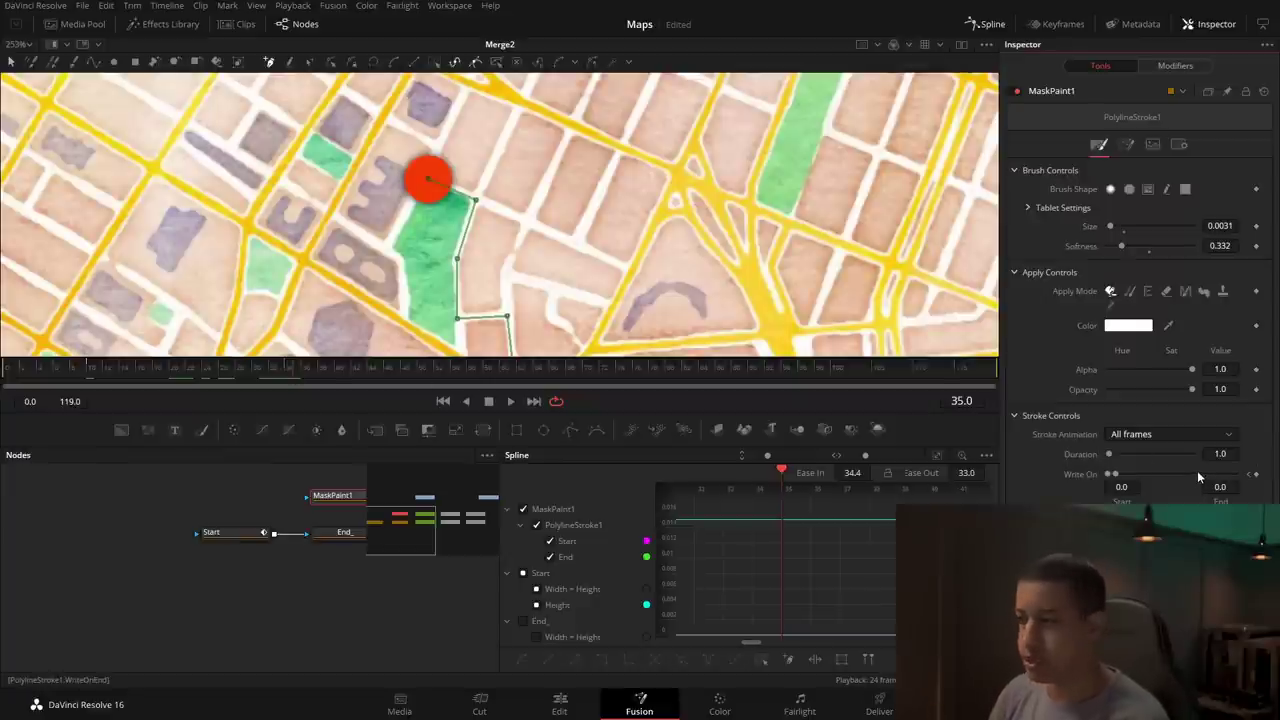
left_click_drag(1114, 473, 1268, 478)
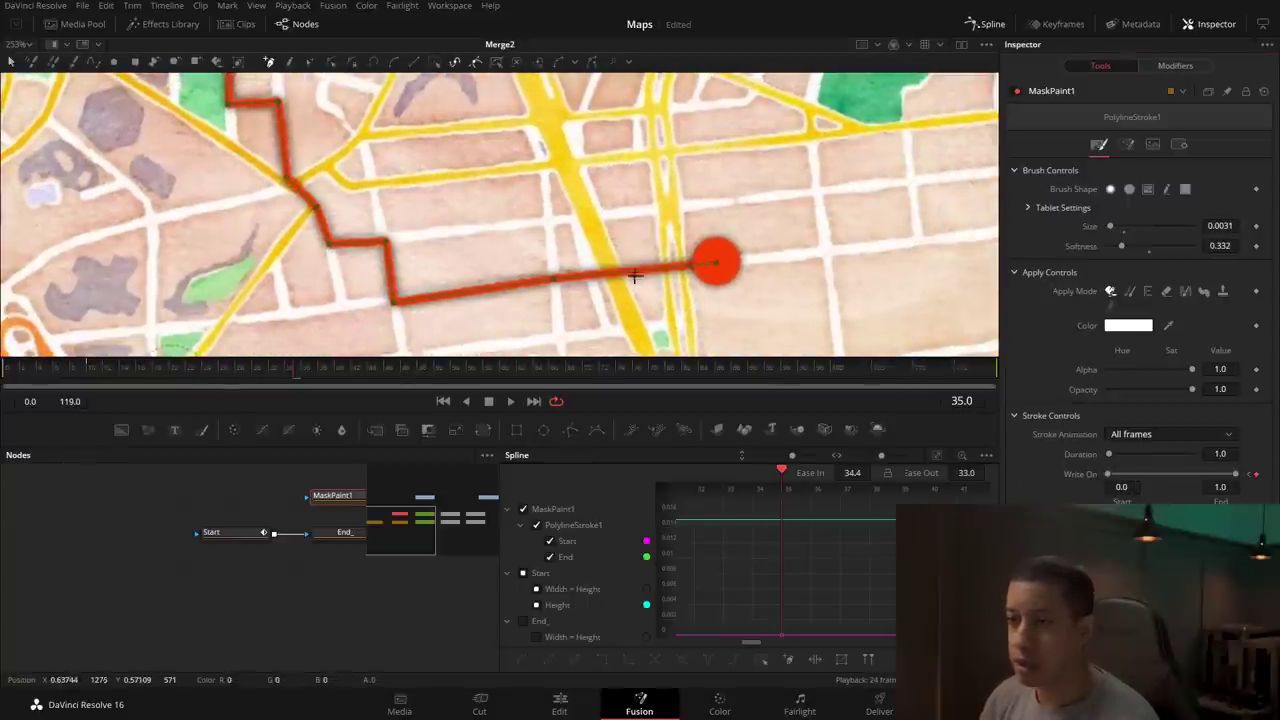
Step: Keyframe the End_ ellipse's height at 0.015 on frames 35, 43 and 47
scroll(286, 651, "right", 5)
scroll(258, 625, "up", 1)
left_click(174, 578)
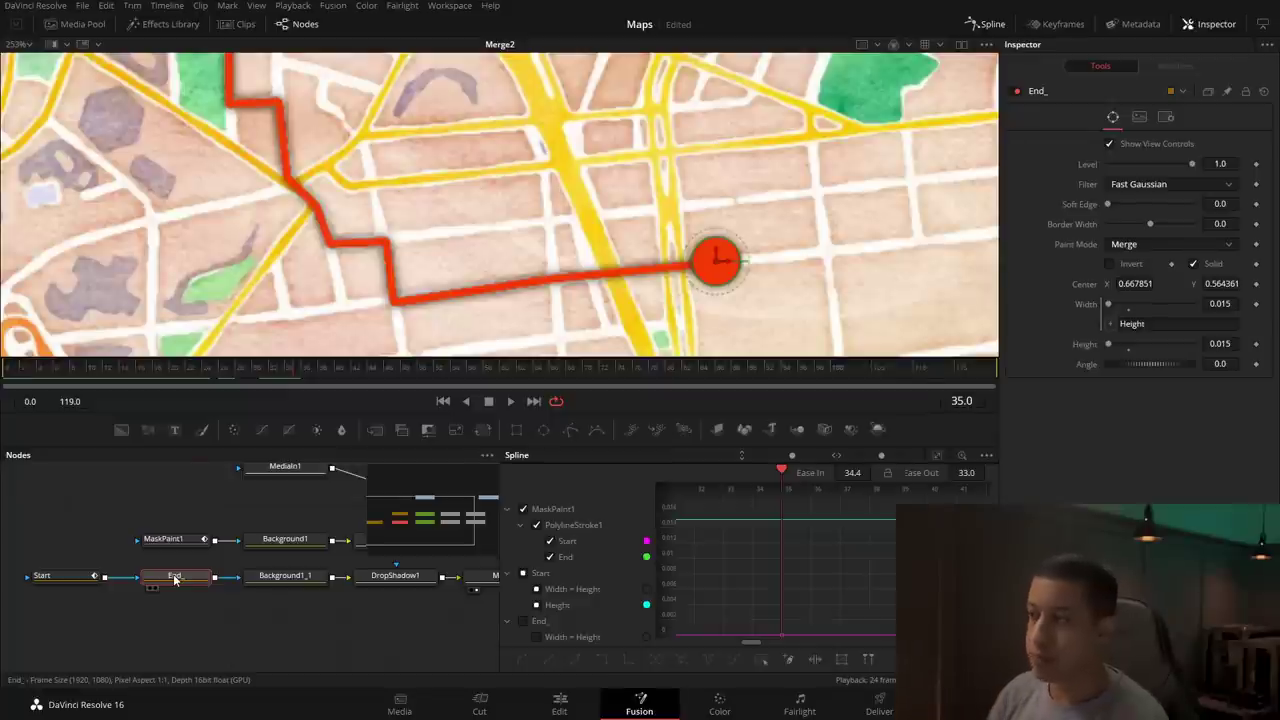
left_click(1256, 345)
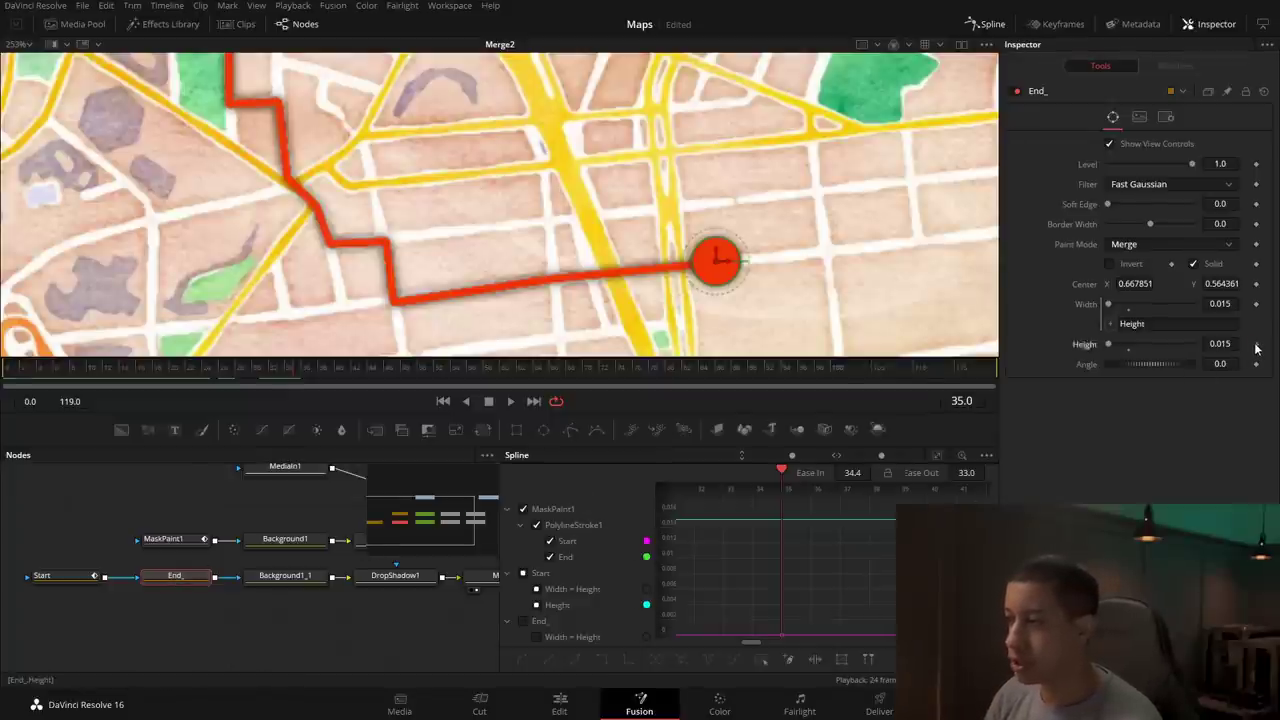
left_click(366, 368)
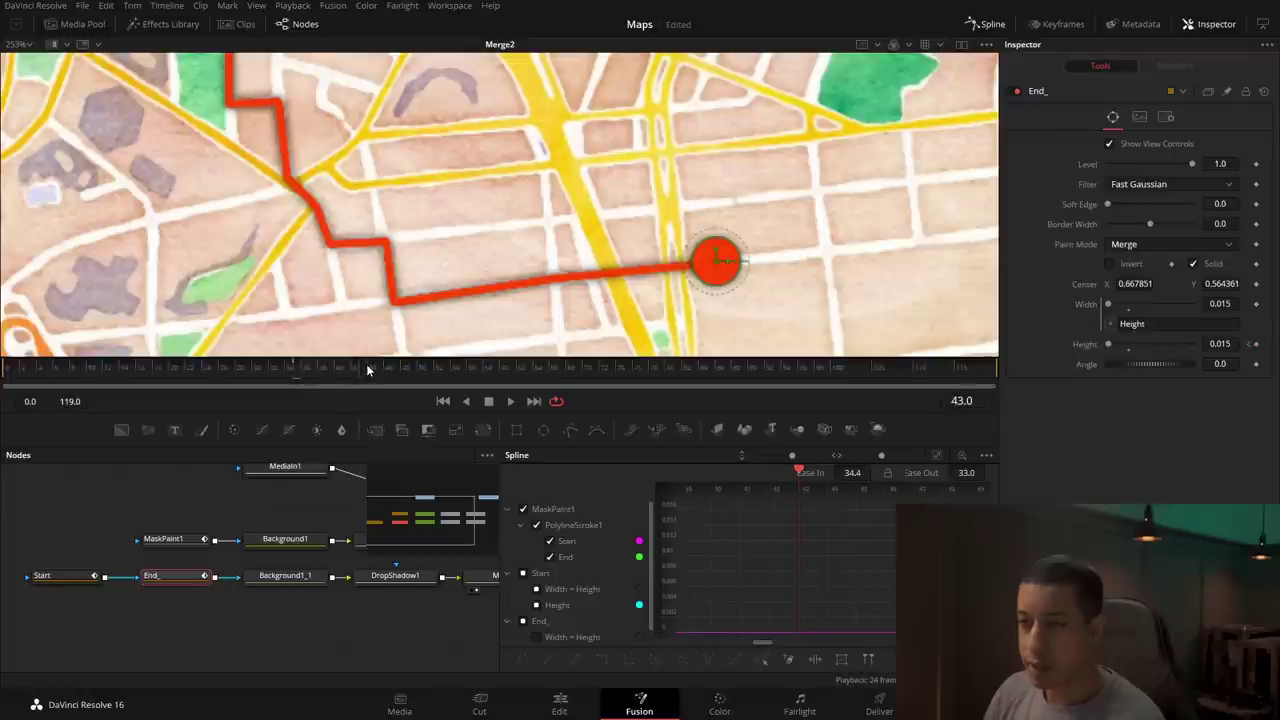
left_click(1256, 344)
left_click_drag(366, 376, 394, 371)
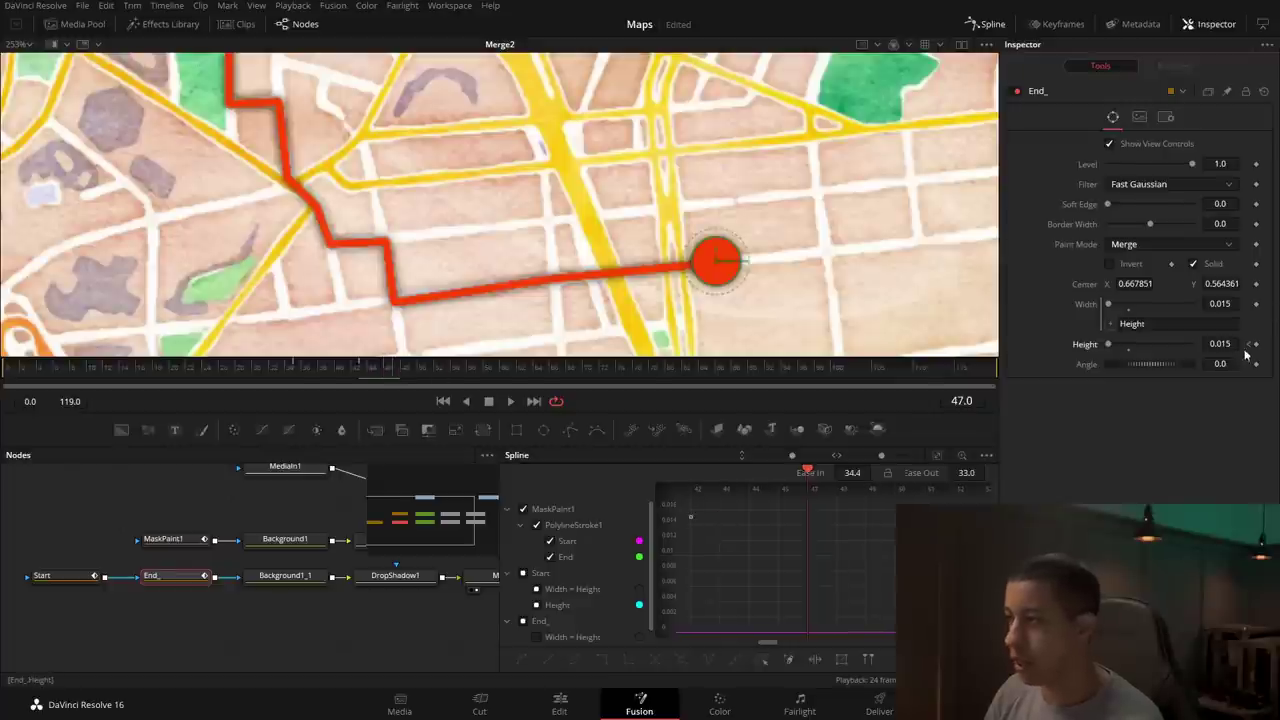
Step: Set the End_ ellipse's height to 0 at the frame 35 keyframe and to 0.017 at frame 43
left_click(299, 372)
left_click_drag(1108, 344, 1103, 344)
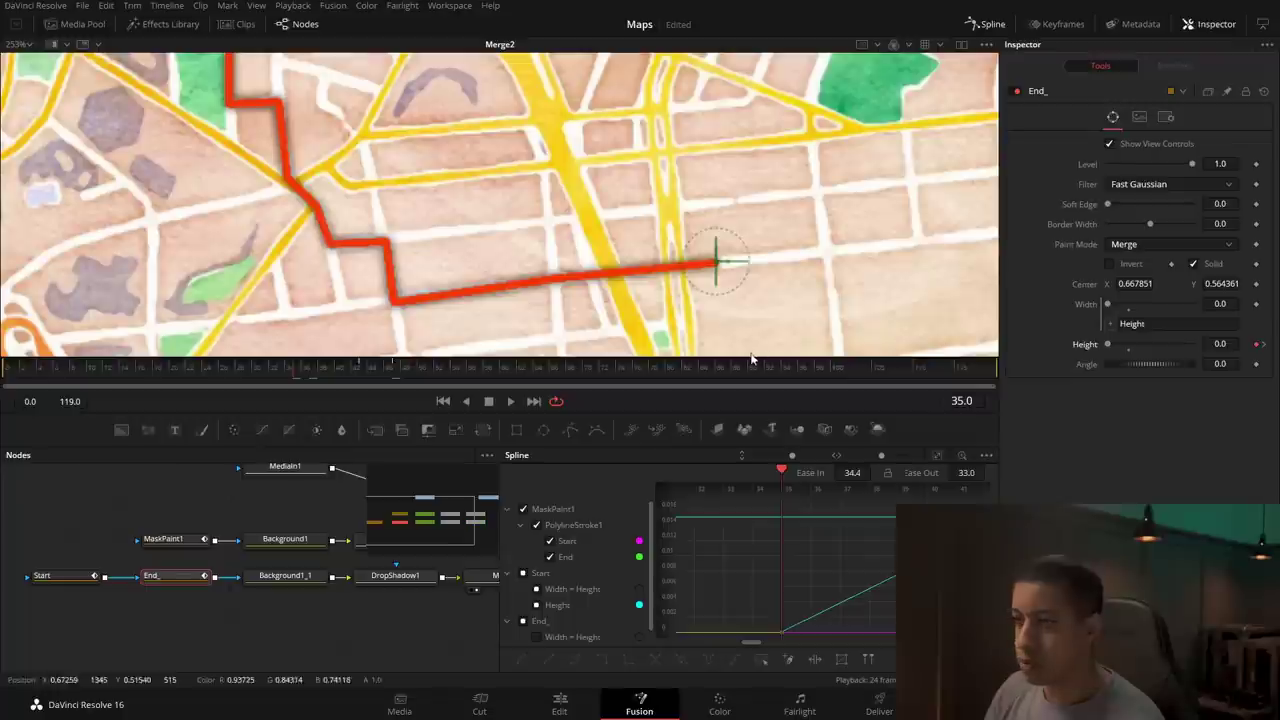
left_click(364, 372)
left_click(366, 372)
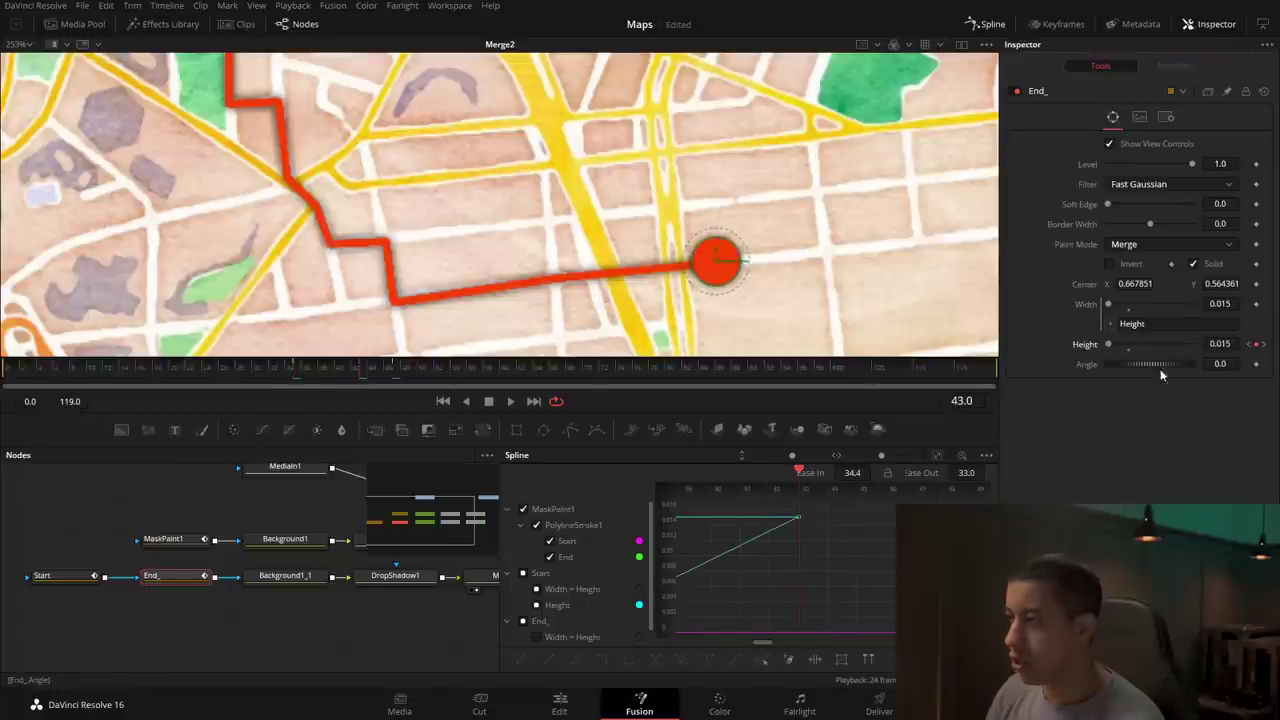
left_click(1220, 343)
type("0.017")
key("Tab")
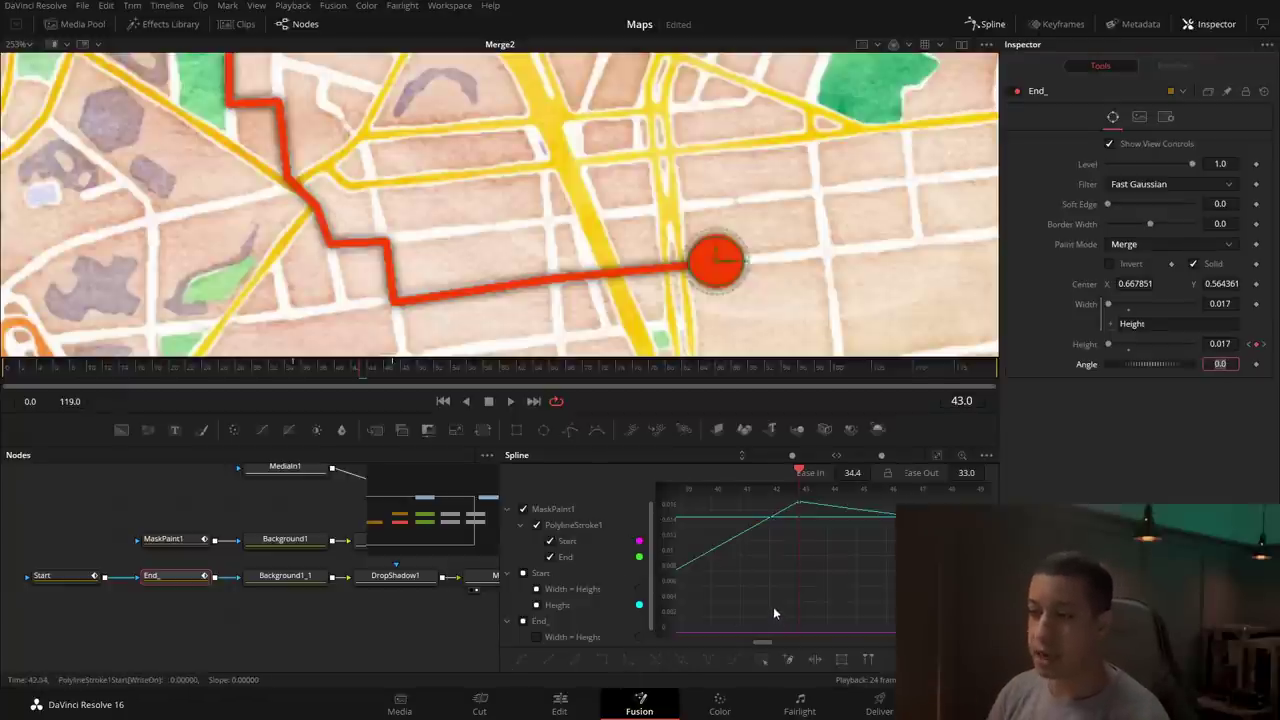
Step: Show only the End_ ellipse's curve in the Spline editor, fit it to the view, and smooth all its height keyframes
scroll(814, 571, "left", 3)
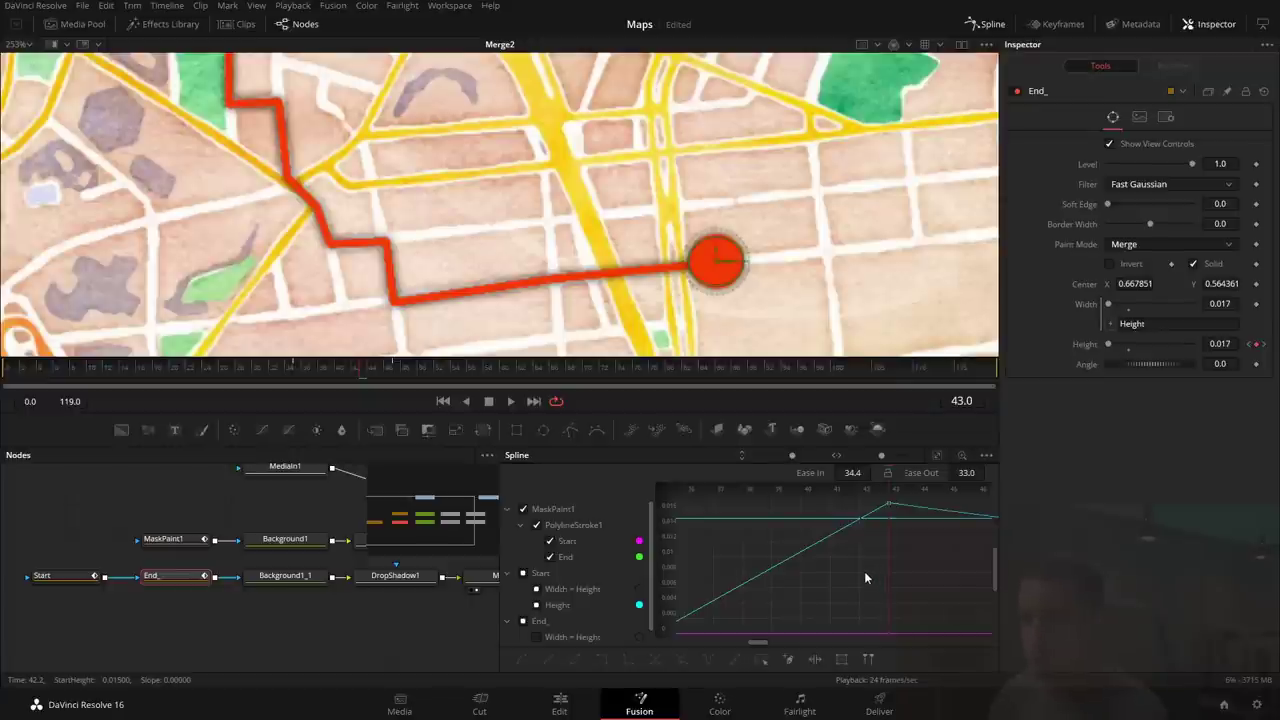
left_click(986, 456)
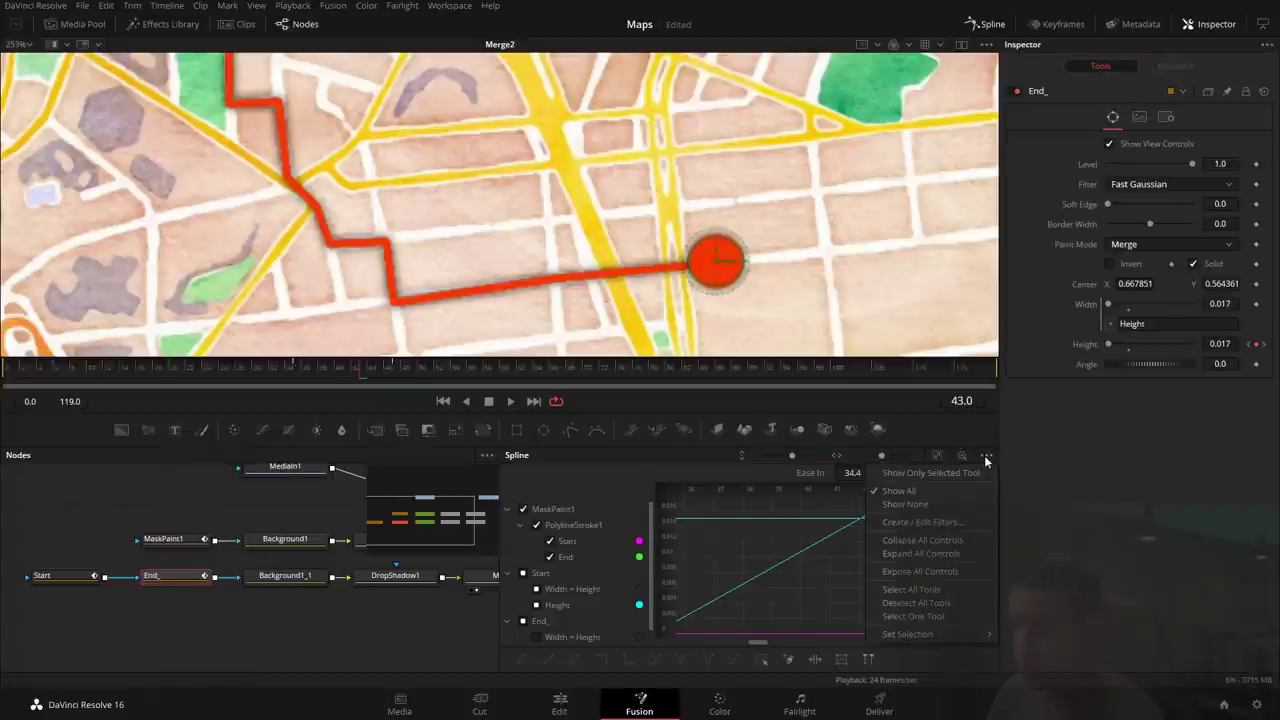
left_click(917, 476)
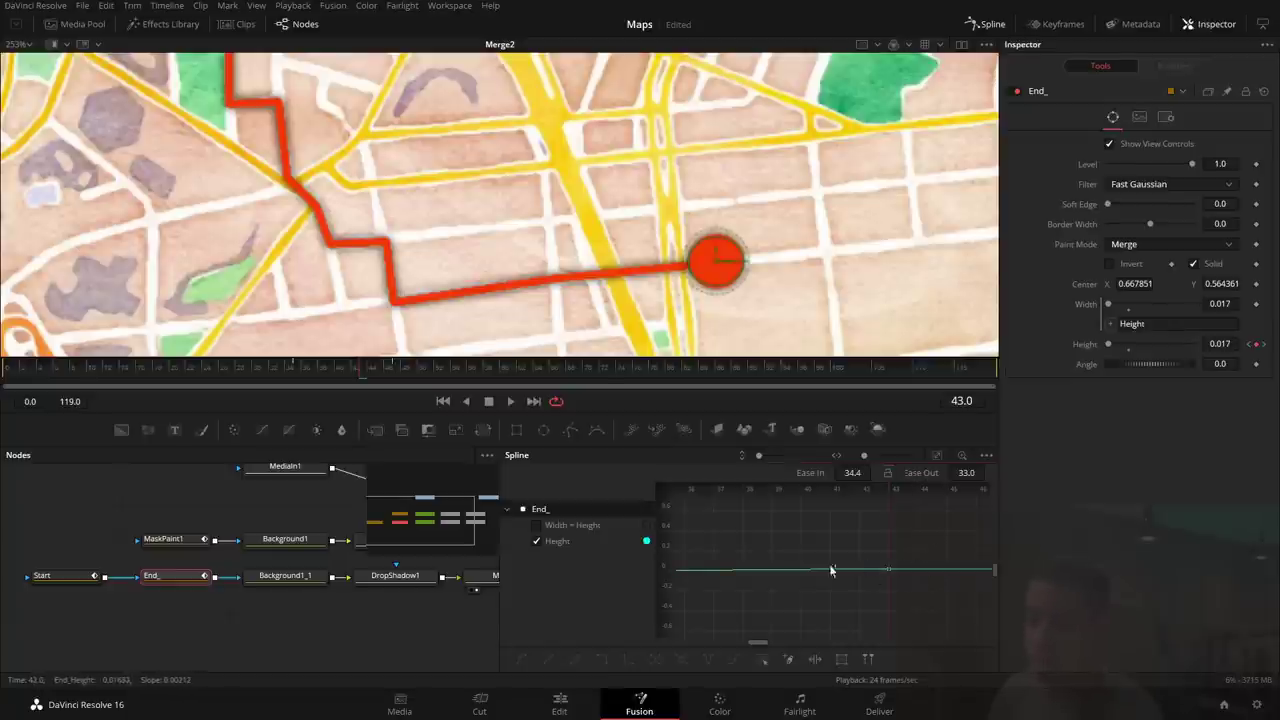
left_click(934, 456)
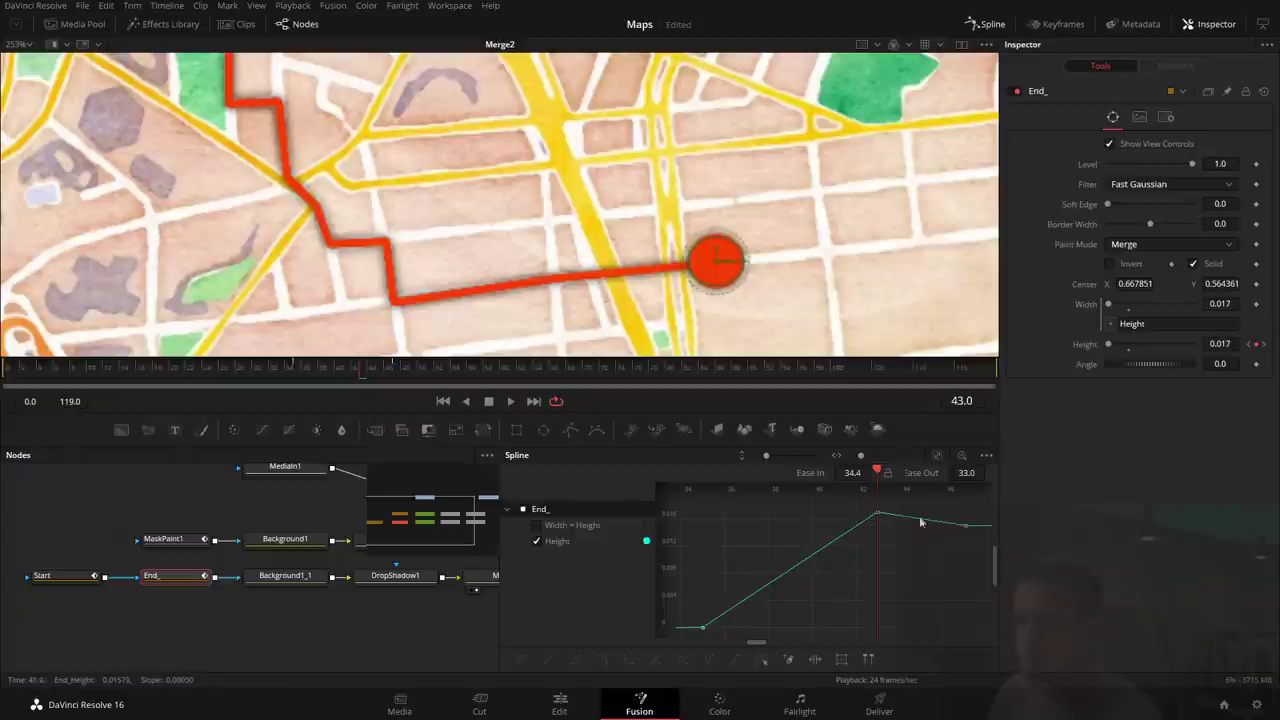
left_click_drag(982, 503, 693, 641)
key("s")
left_click(460, 570)
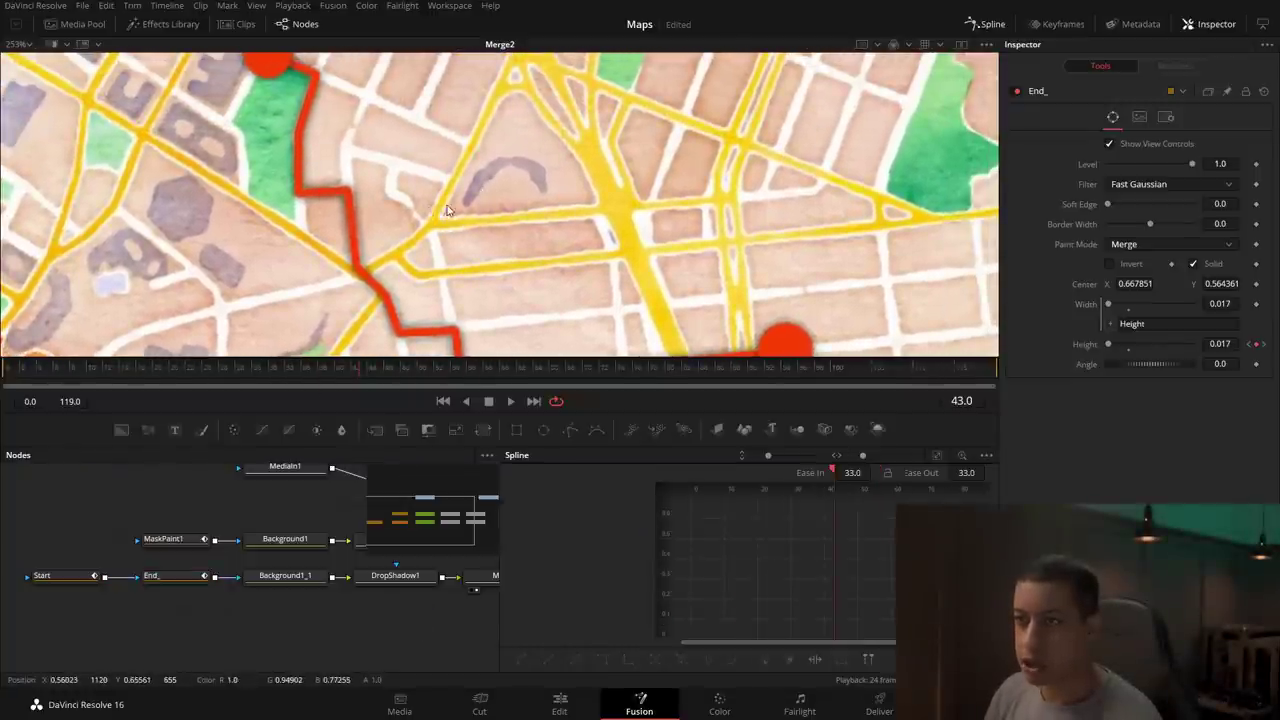
Step: Play the composition back from the first frame several times to review the circle and route animation
scroll(448, 210, "down", 3)
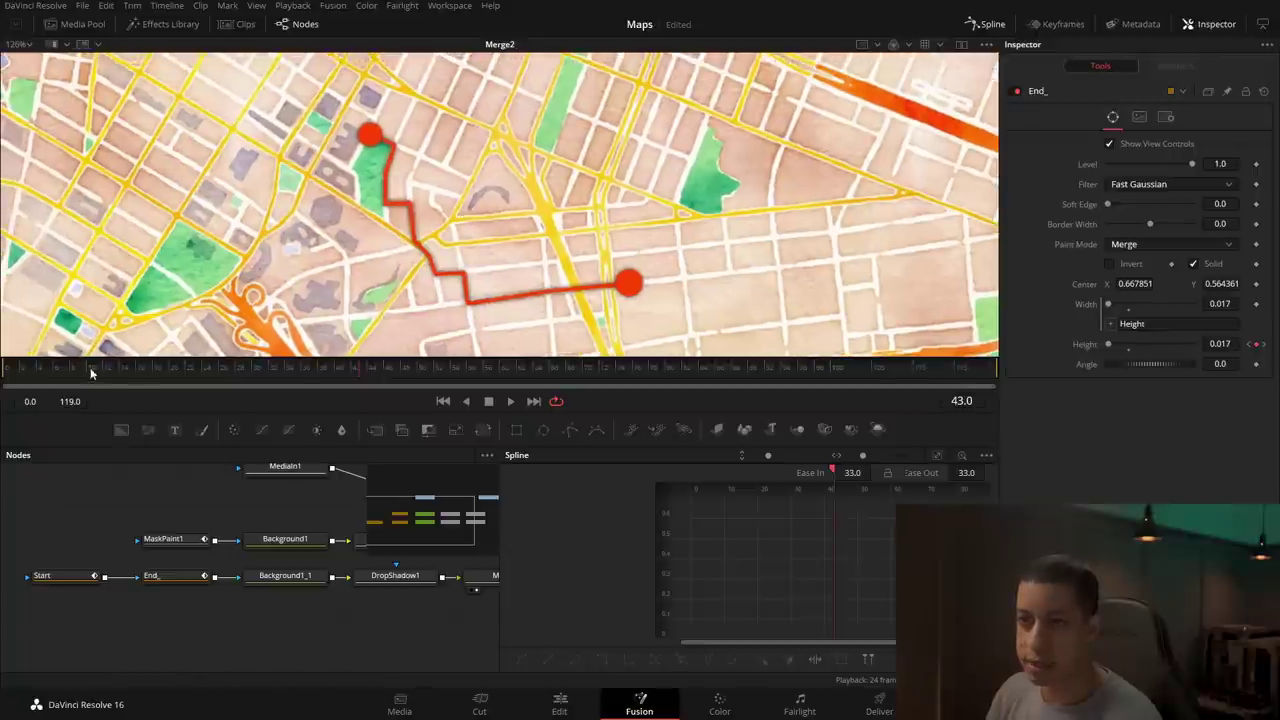
left_click(8, 368)
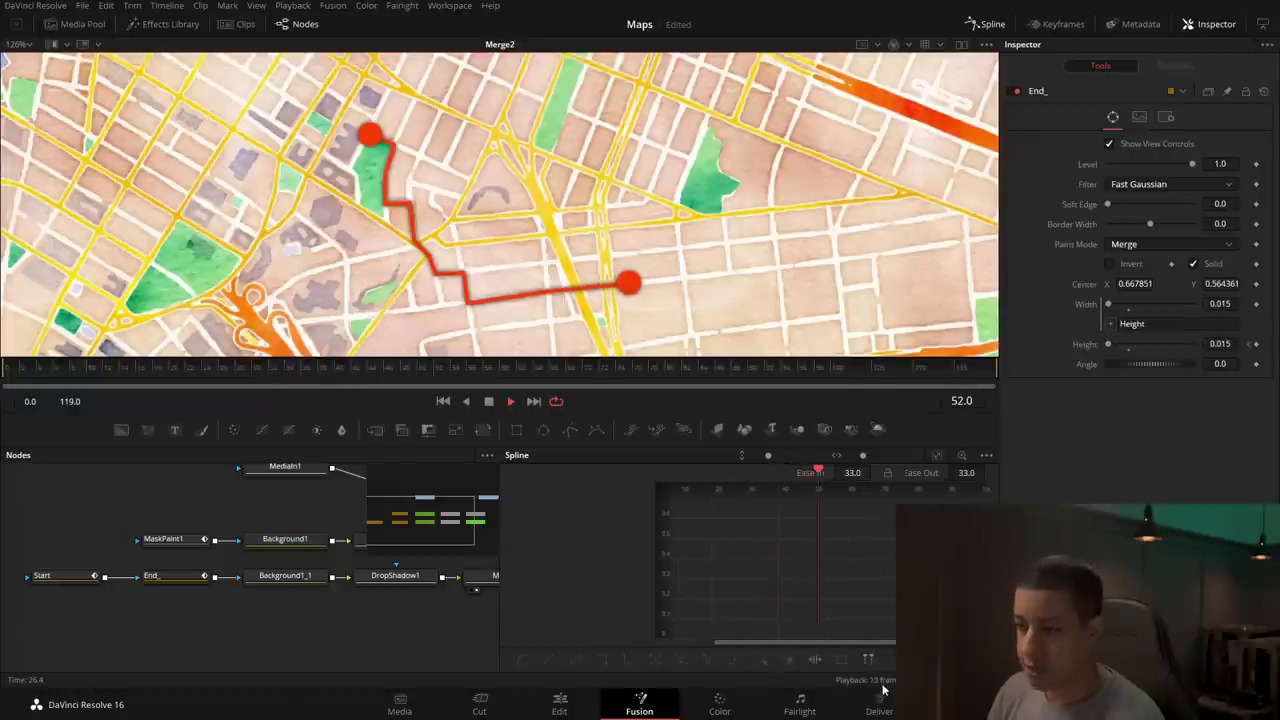
key("space")
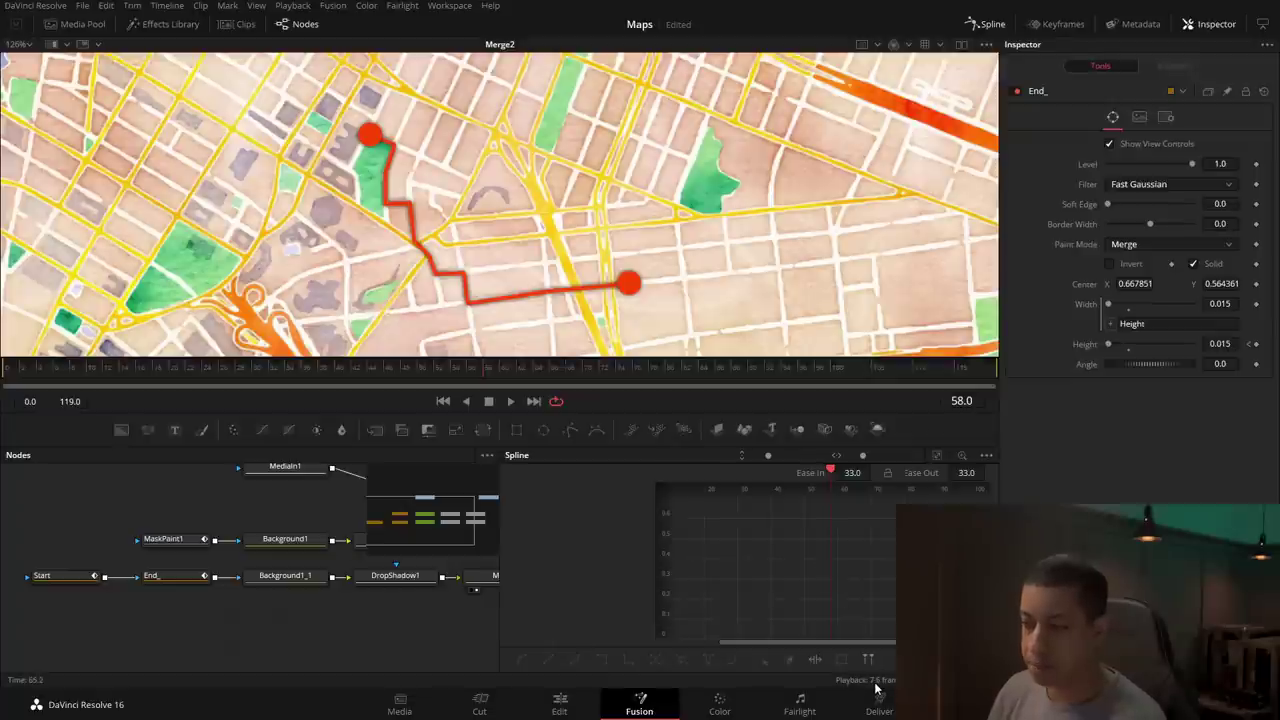
left_click(12, 372)
key("space")
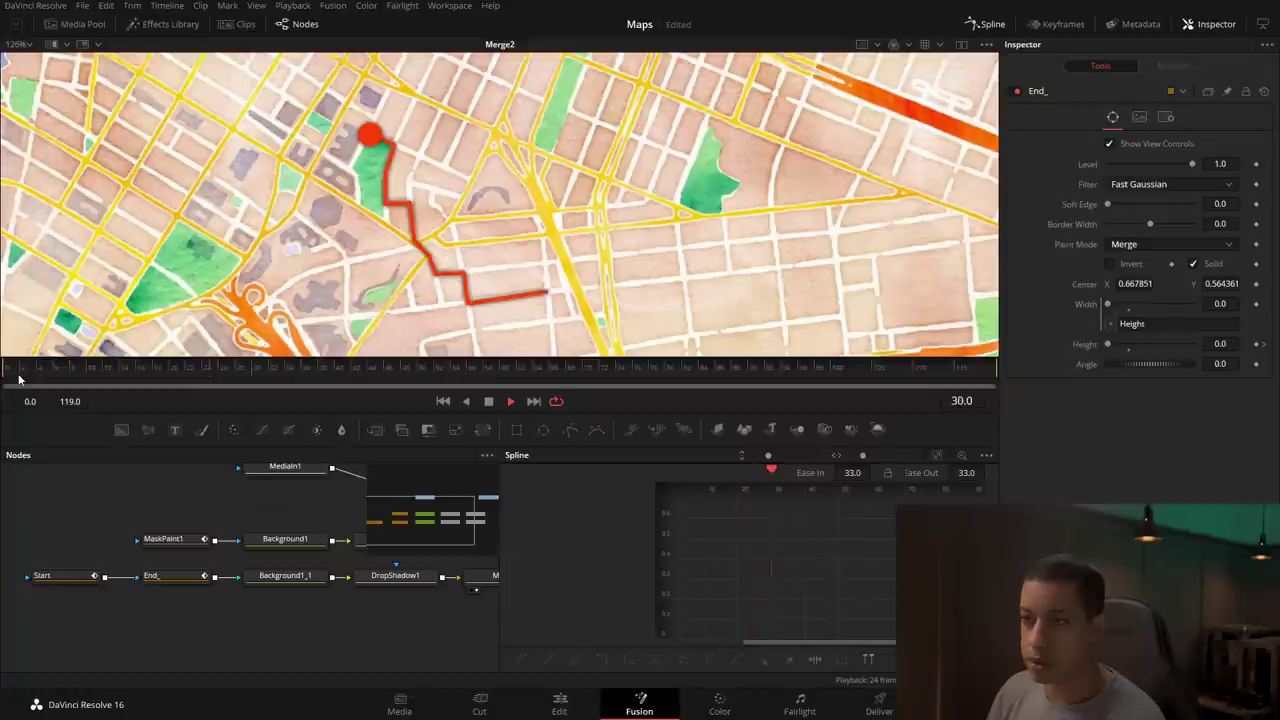
key("space")
left_click(3, 370)
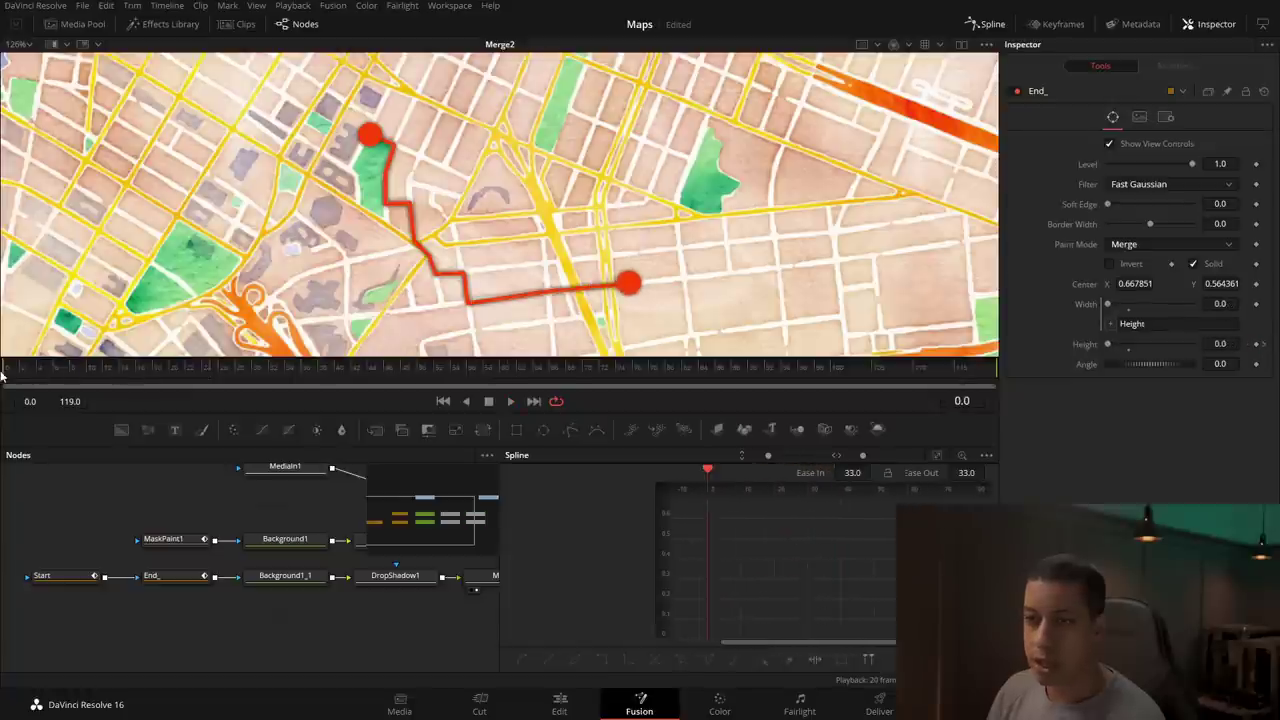
key("space")
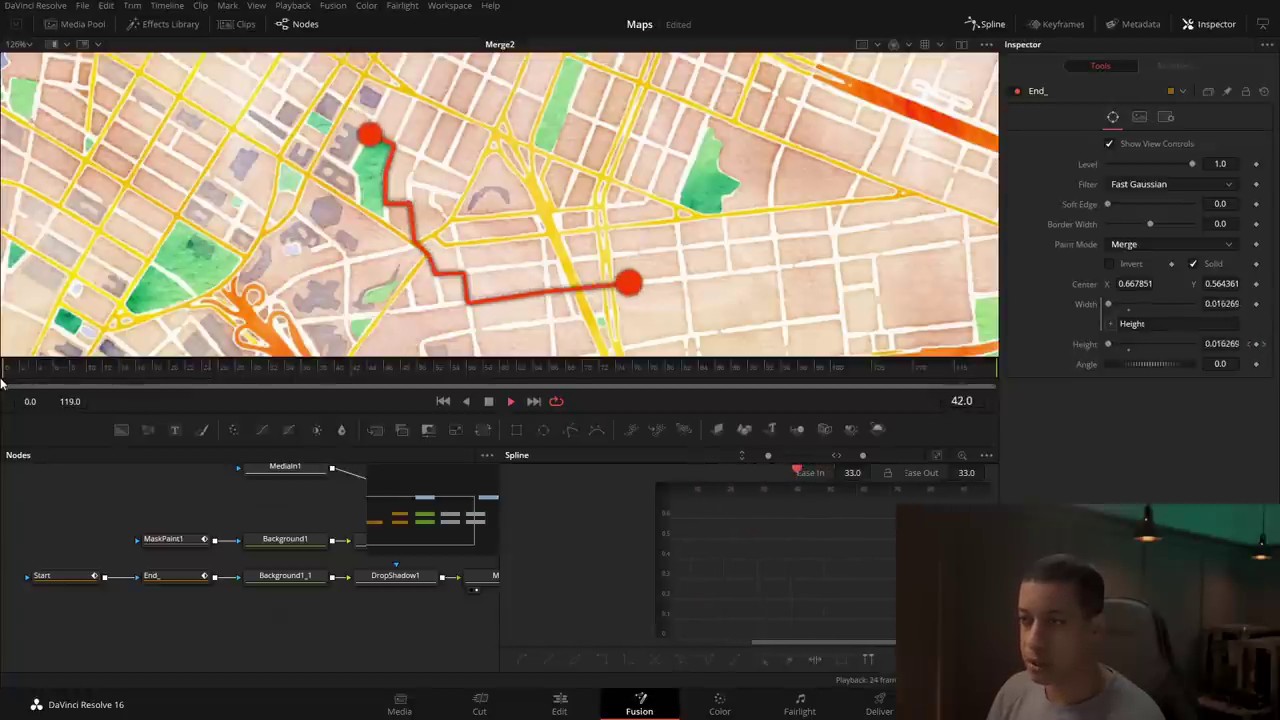
key("space")
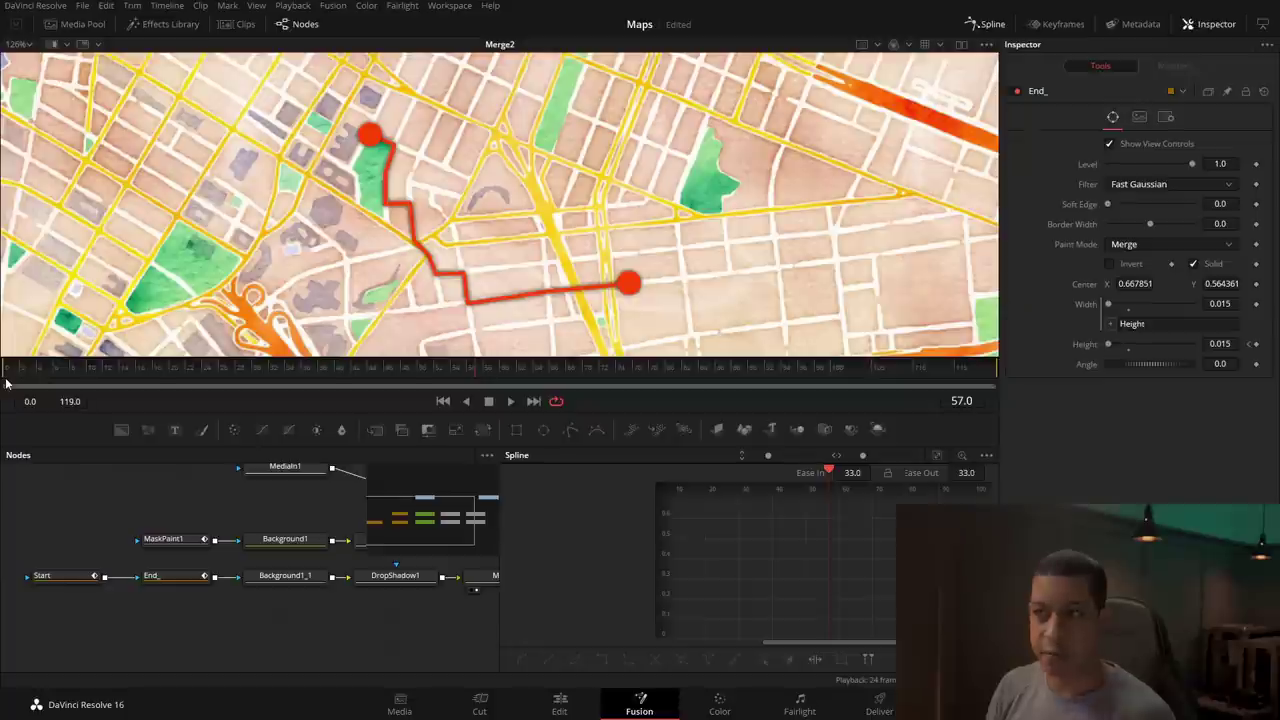
Step: Add an Image Plane 3D node to the node graph, placed beyond Merge2
left_click_drag(373, 660, 290, 644)
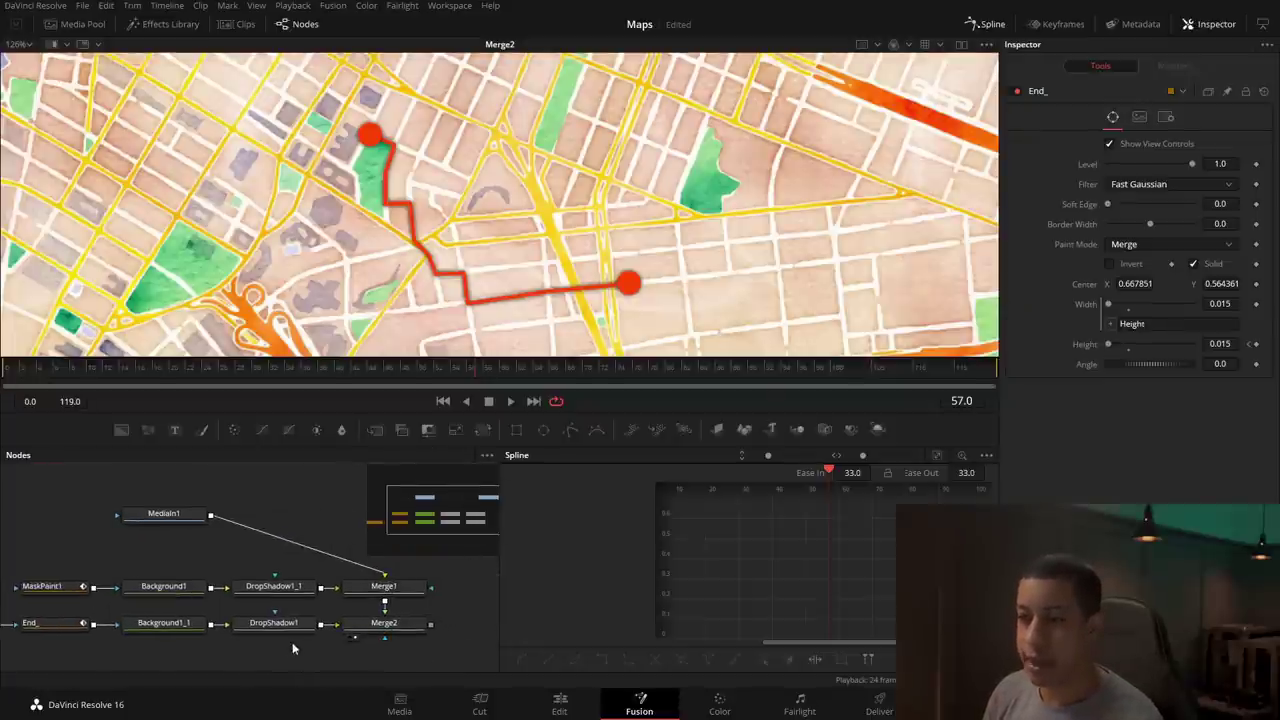
left_click_drag(423, 622, 351, 610)
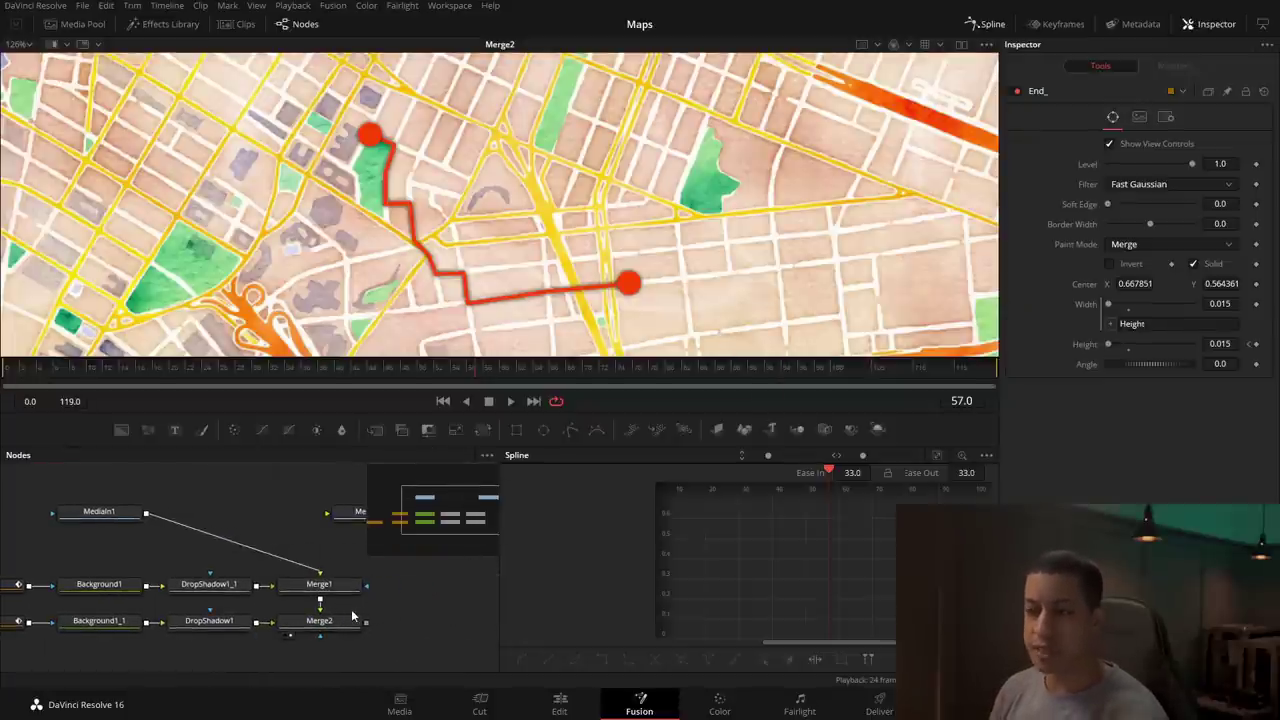
left_click_drag(351, 609, 223, 607)
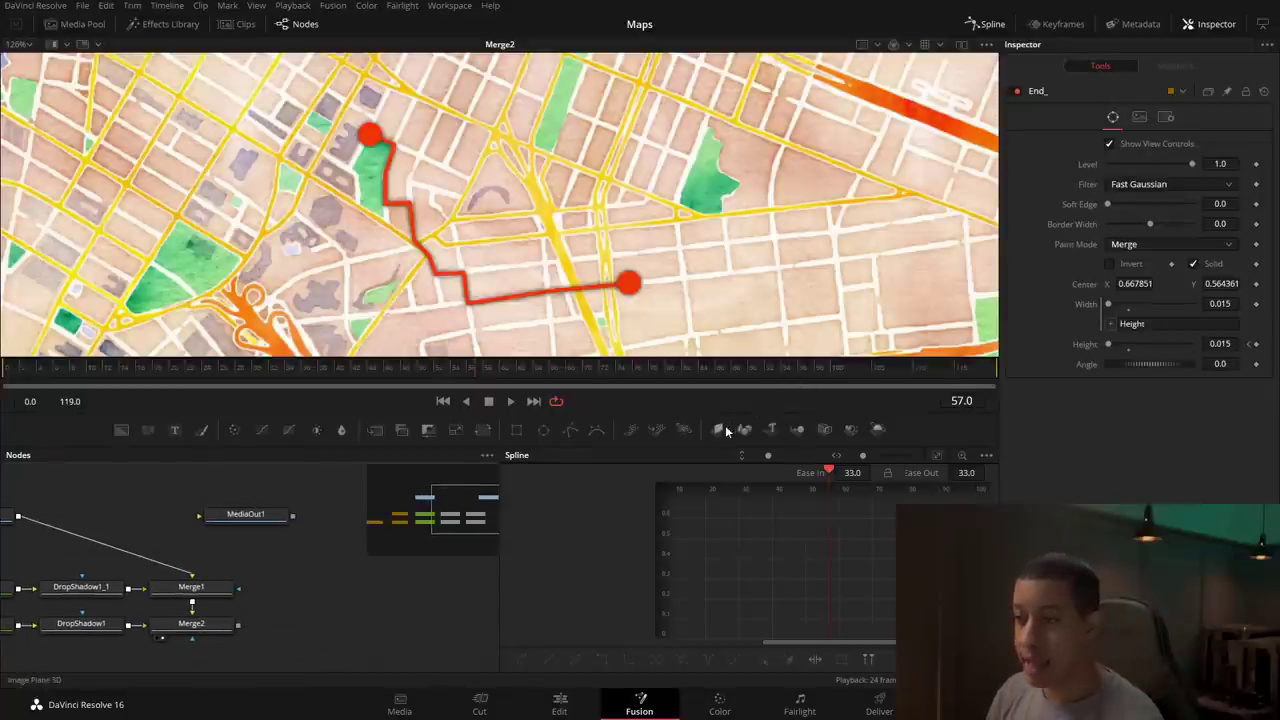
left_click_drag(455, 613, 379, 633)
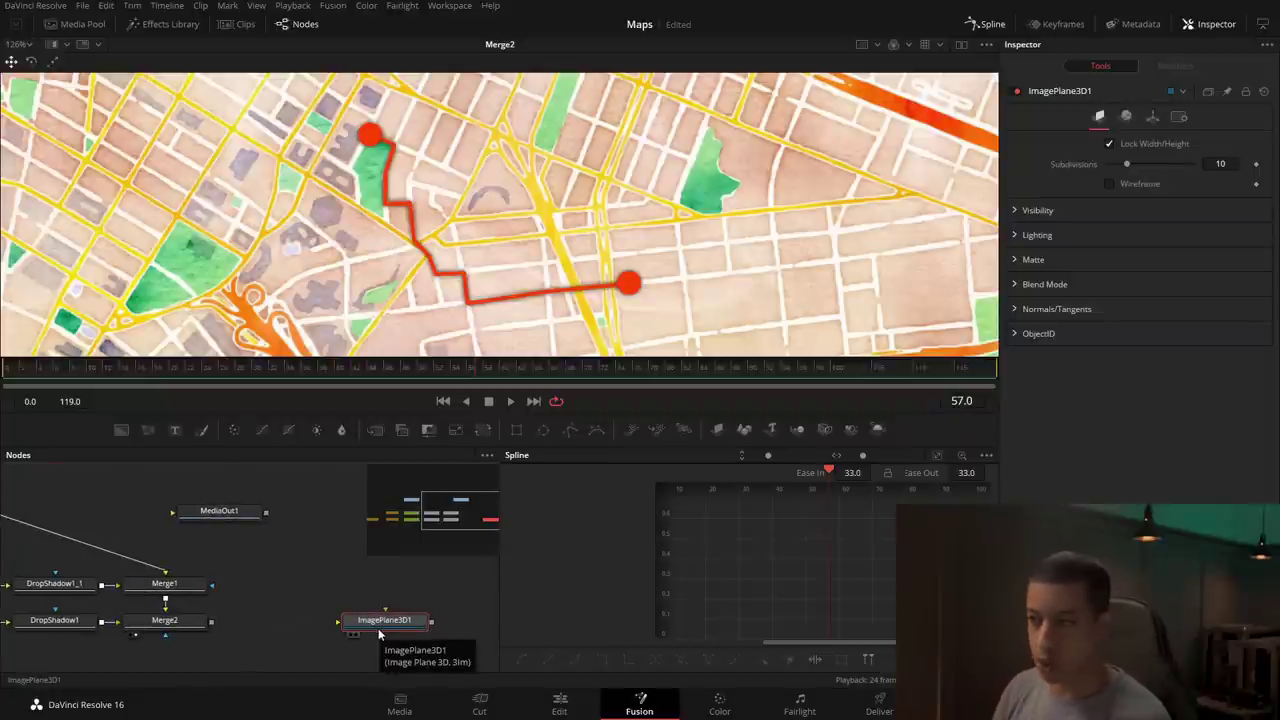
left_click_drag(379, 633, 296, 631)
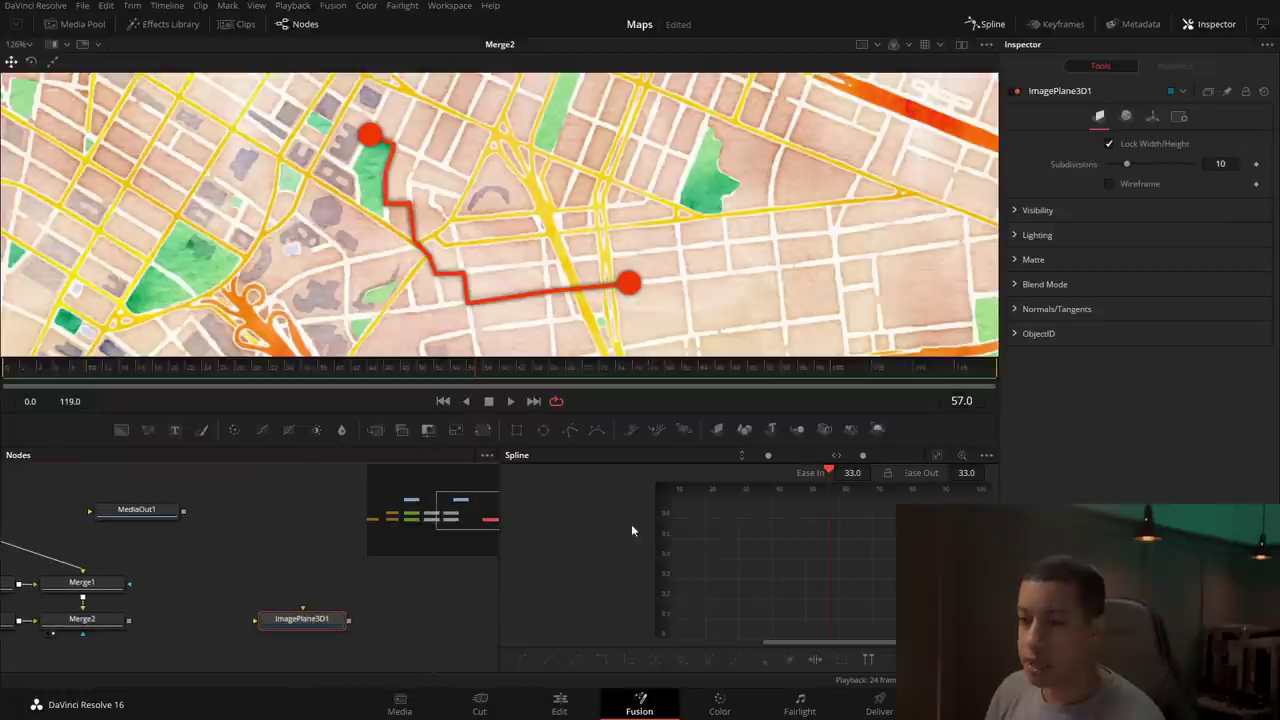
Step: Hide the Spline editor and add a Camera 3D node and a Renderer 3D node beyond the image plane
left_click(990, 24)
left_click_drag(824, 432, 676, 510)
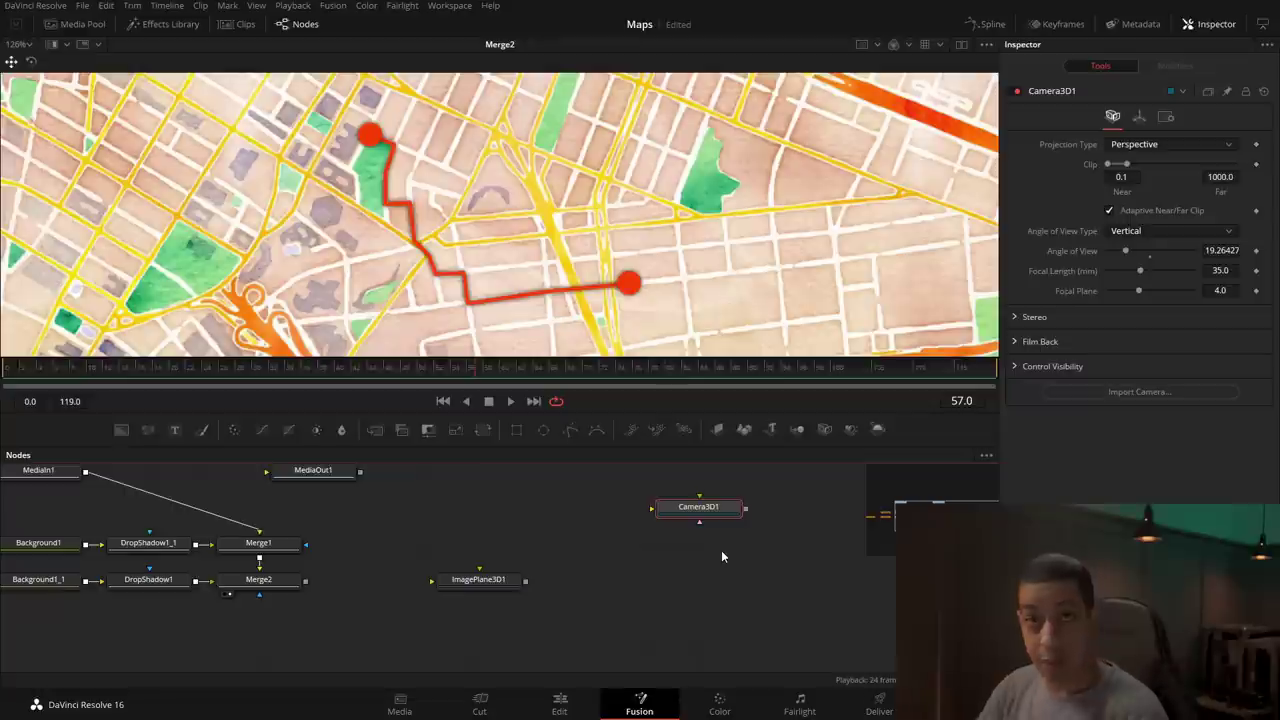
left_click_drag(851, 429, 801, 576)
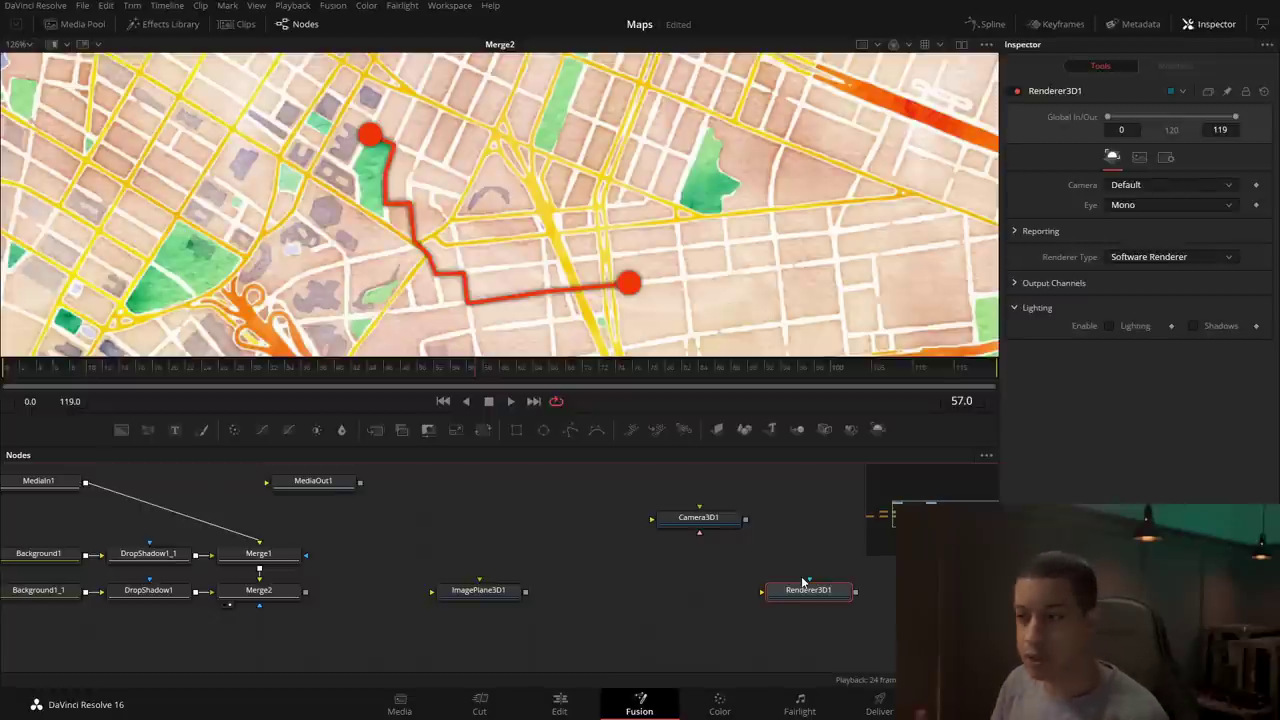
Step: Combine Camera3D1 and ImagePlane3D1 in a Merge 3D node and feed it into Renderer3D1, shown in the viewer
left_click_drag(703, 530, 648, 530)
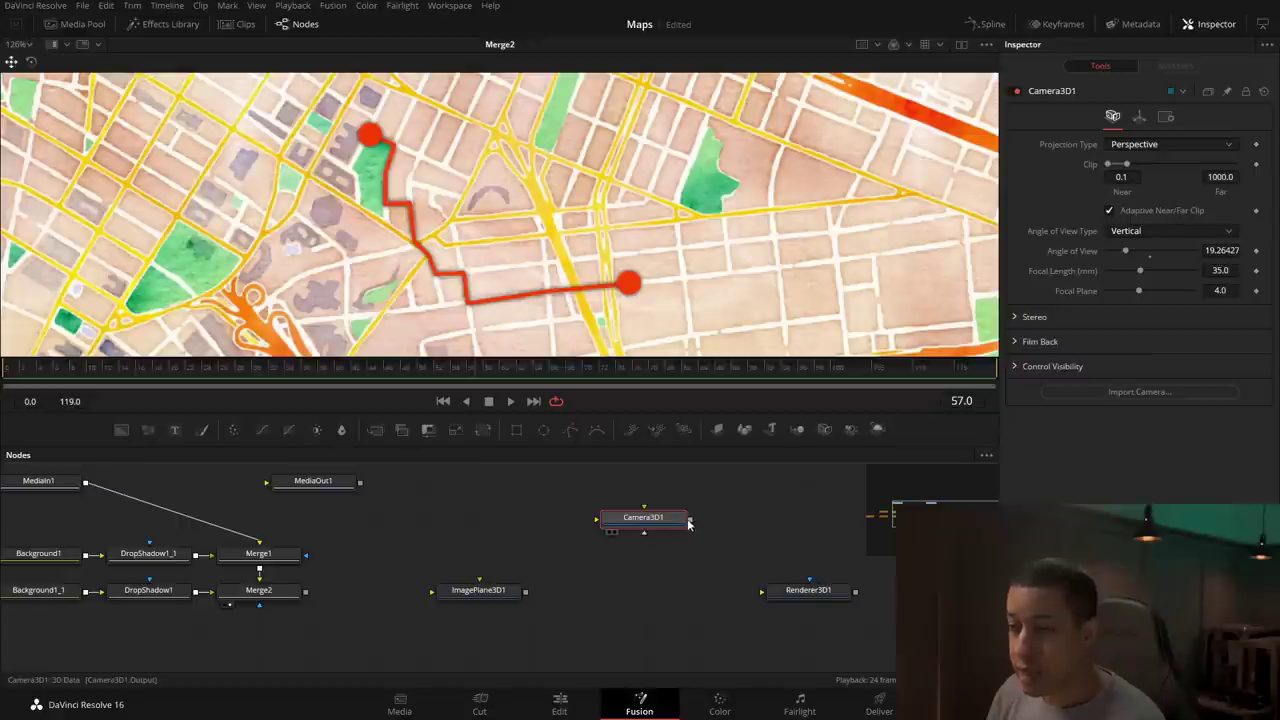
left_click_drag(690, 519, 527, 597)
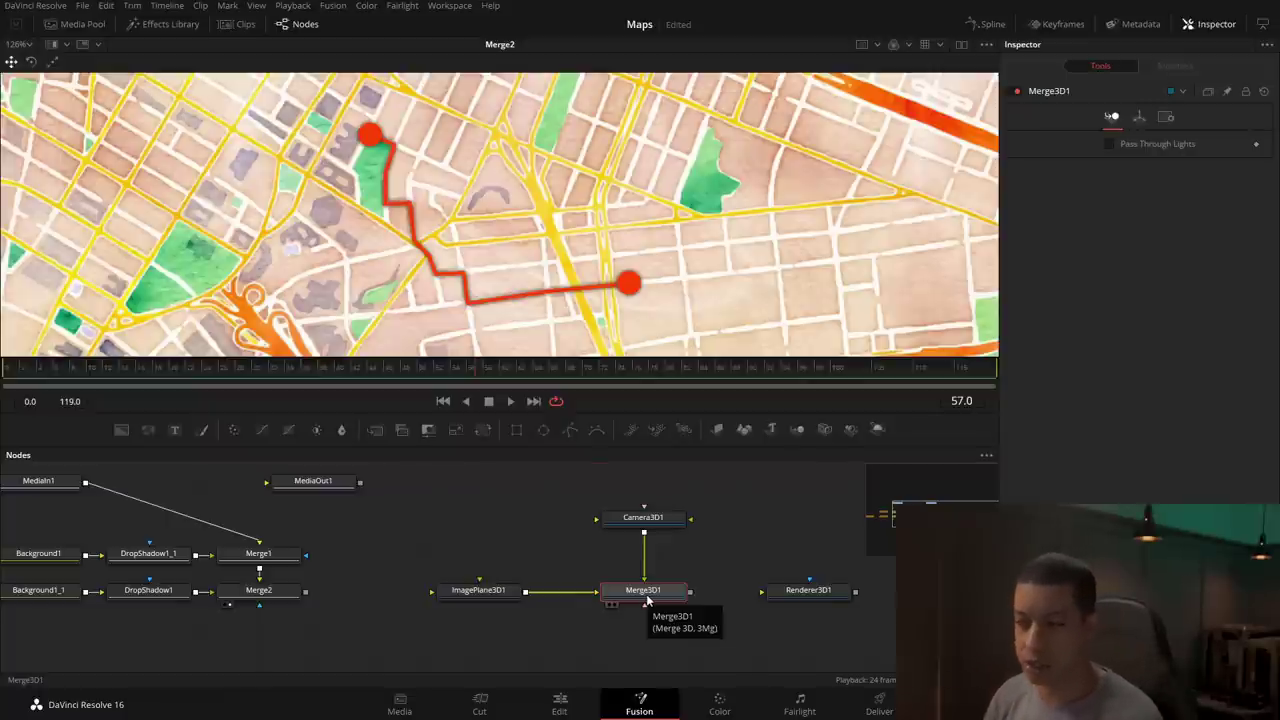
left_click_drag(690, 595, 714, 170)
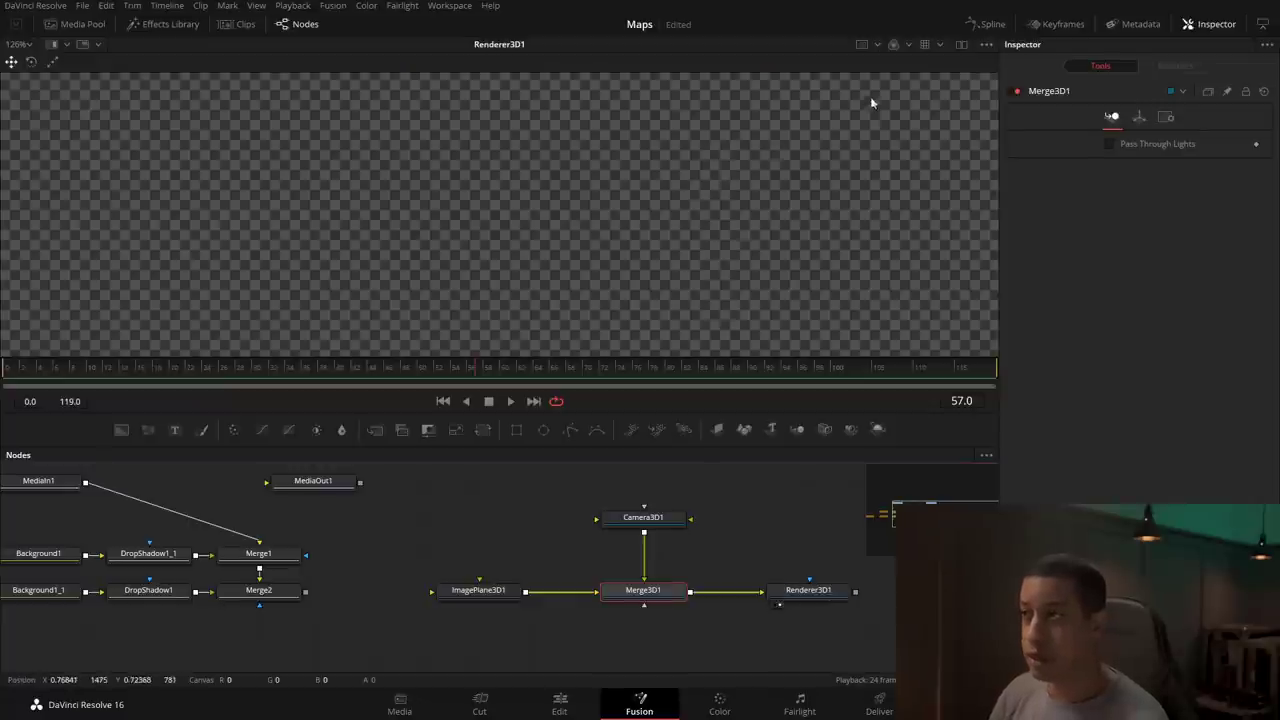
Step: Open a second viewer and display the Merge3D1 scene in it
left_click(961, 44)
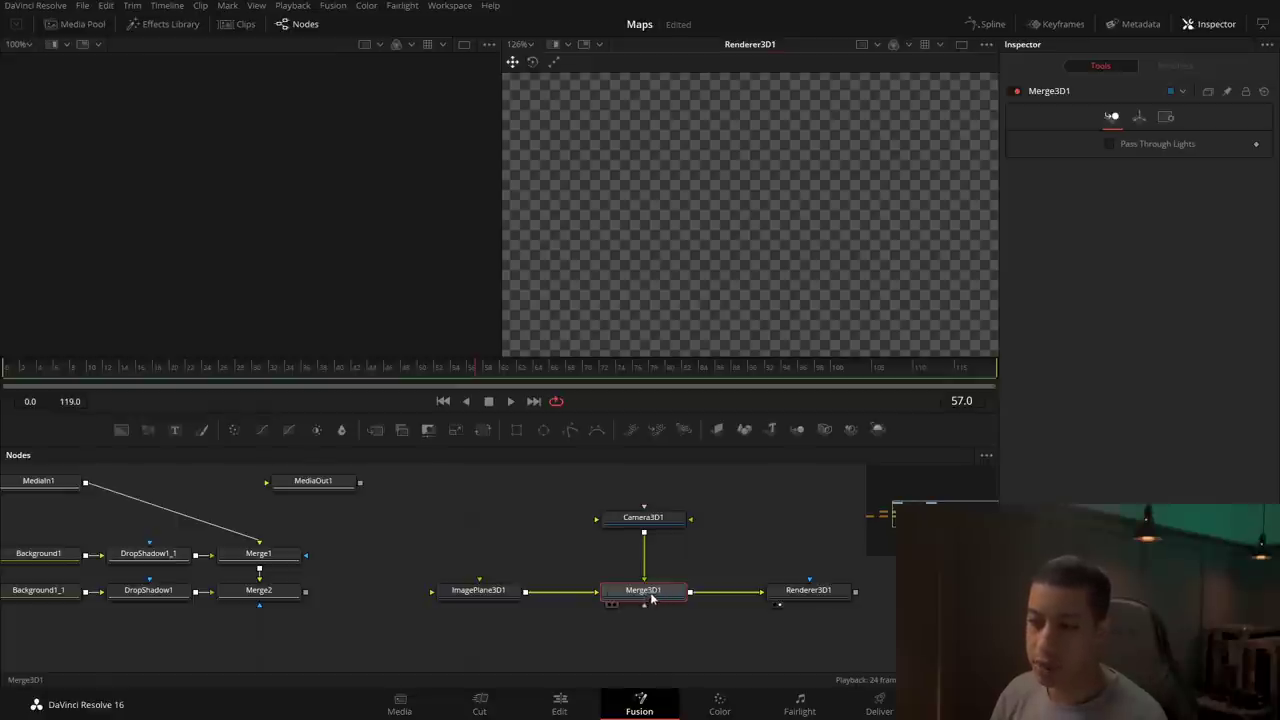
left_click_drag(651, 597, 320, 281)
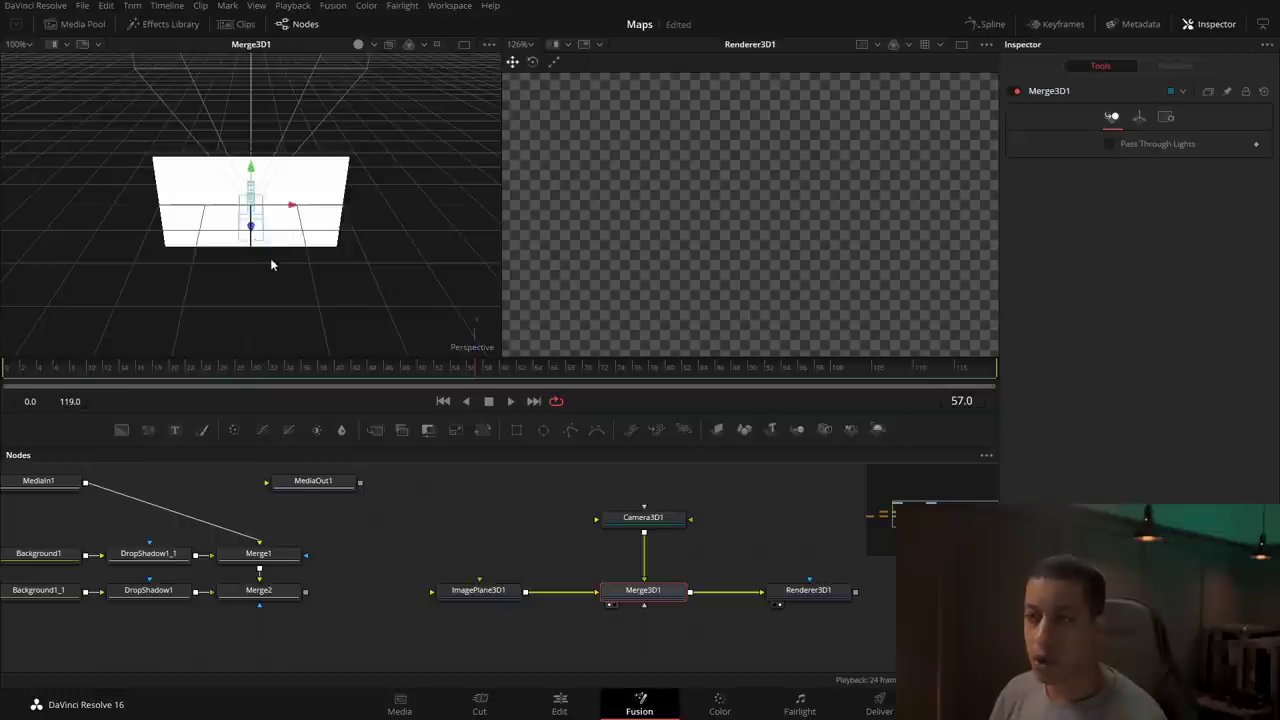
left_click_drag(189, 264, 443, 243)
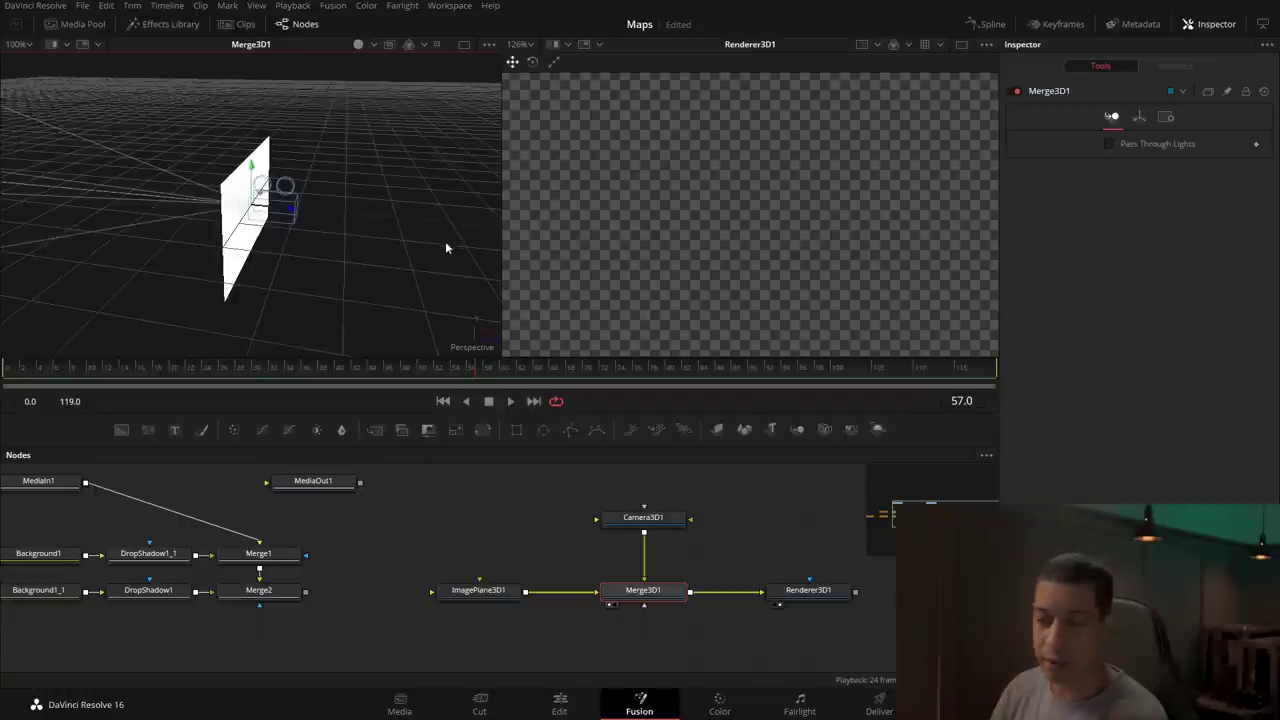
Step: Connect Merge2's output to ImagePlane3D1 so the map is applied to the plane
left_click_drag(403, 256, 364, 295)
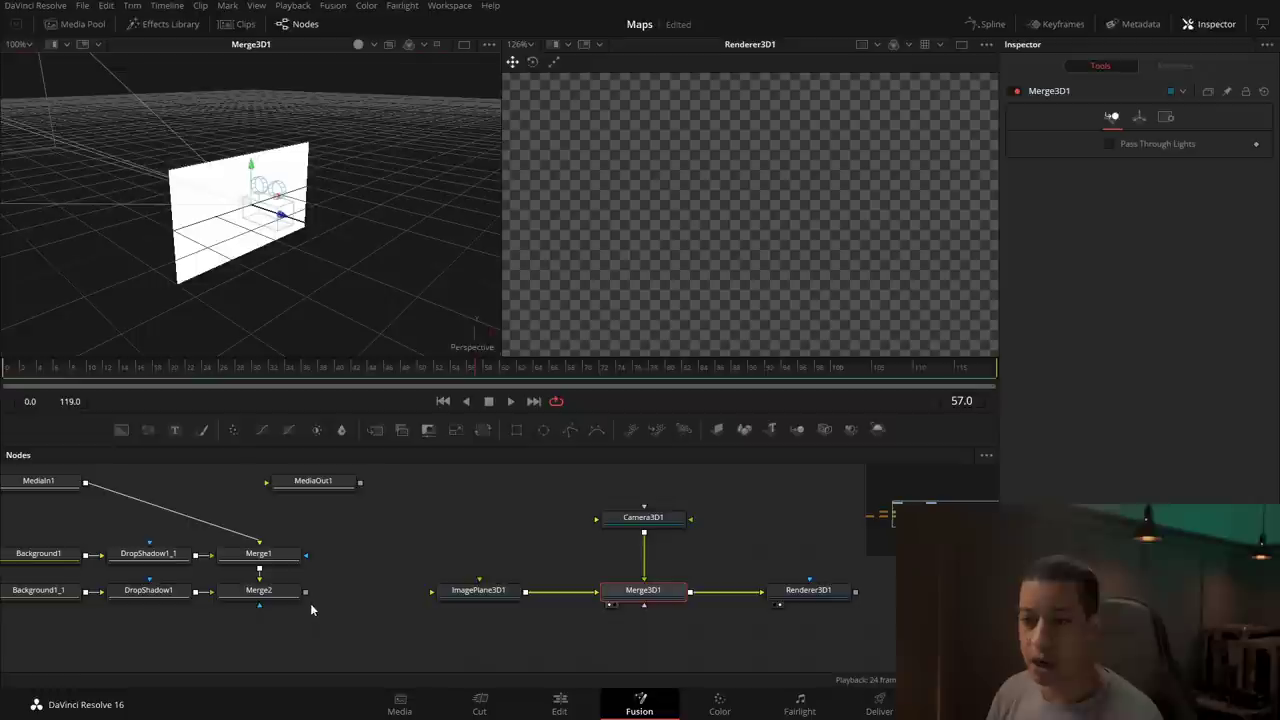
left_click_drag(264, 588, 422, 582)
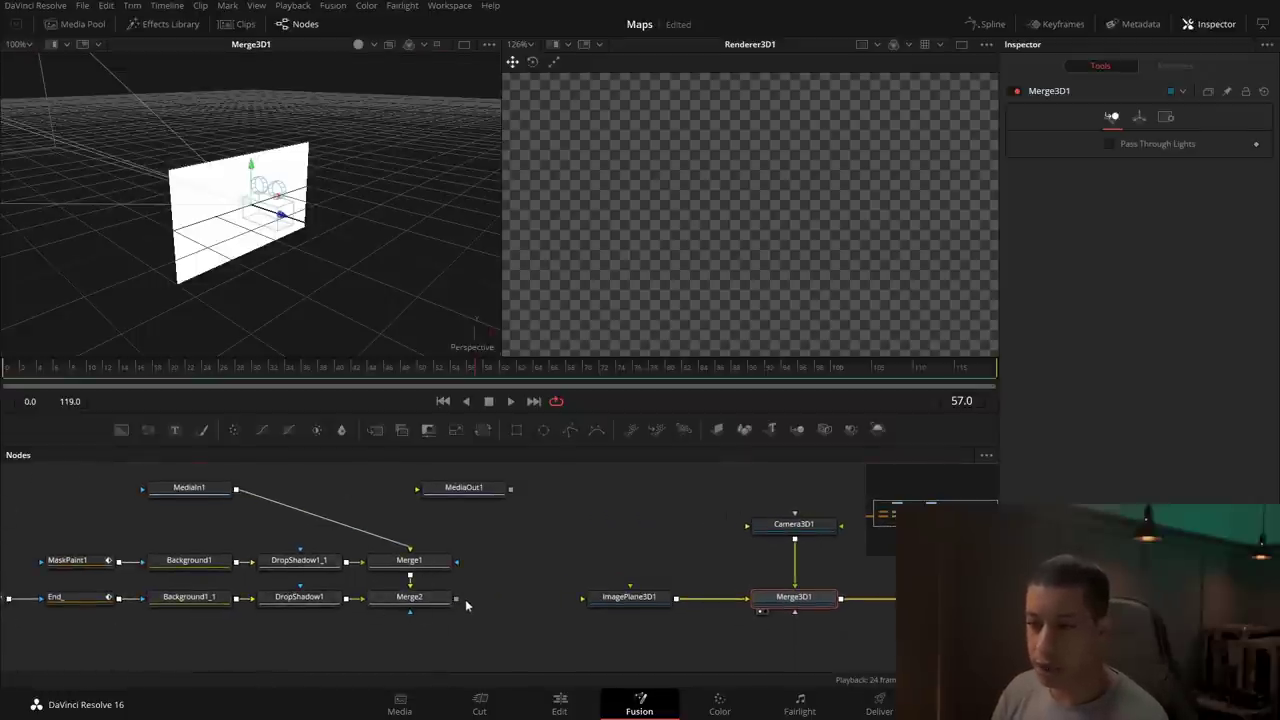
left_click_drag(456, 598, 614, 600)
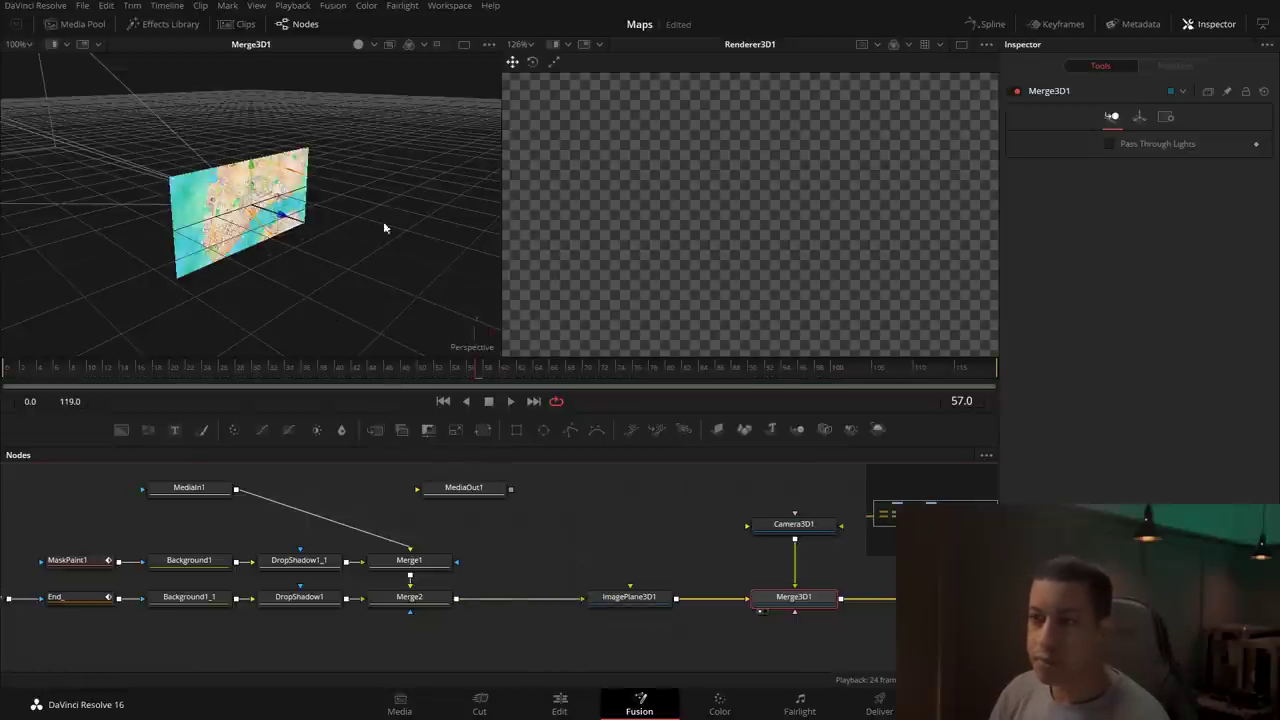
Step: Pull Camera3D1 back from the map plane along its Z axis until both circles are in frame, and fit the rendered image to its viewer
left_click(777, 528)
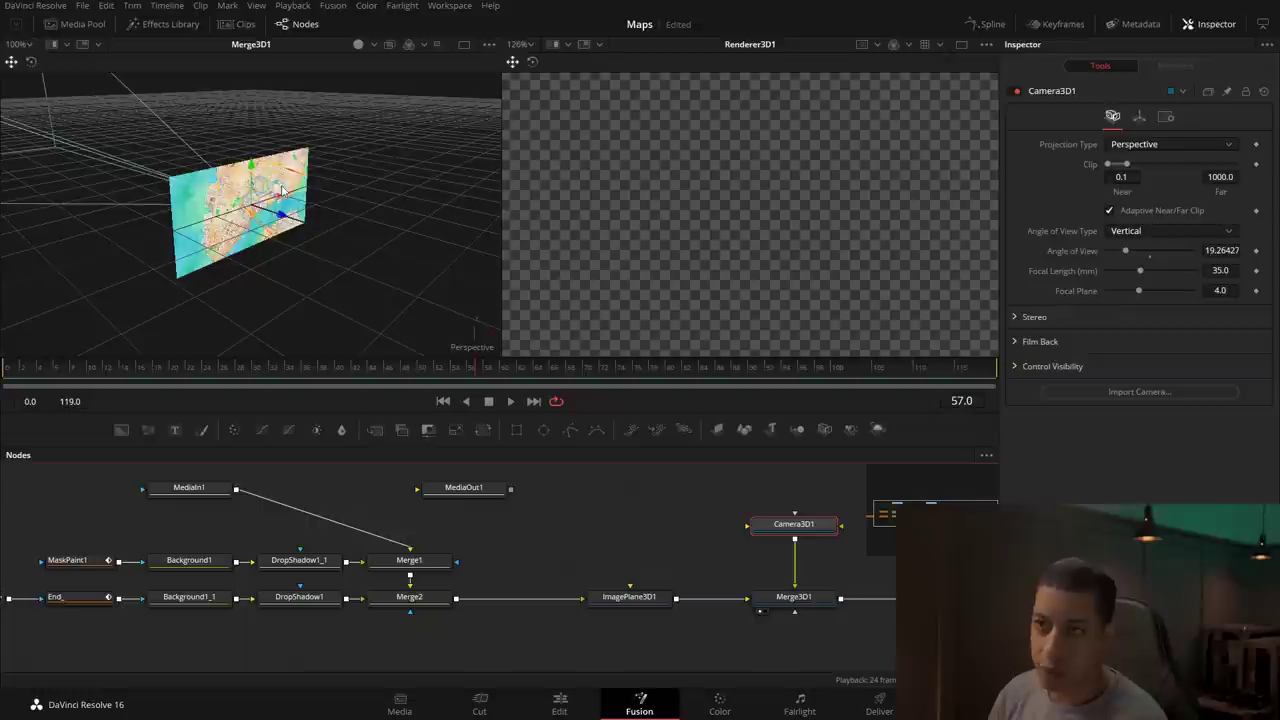
left_click_drag(283, 218, 435, 268)
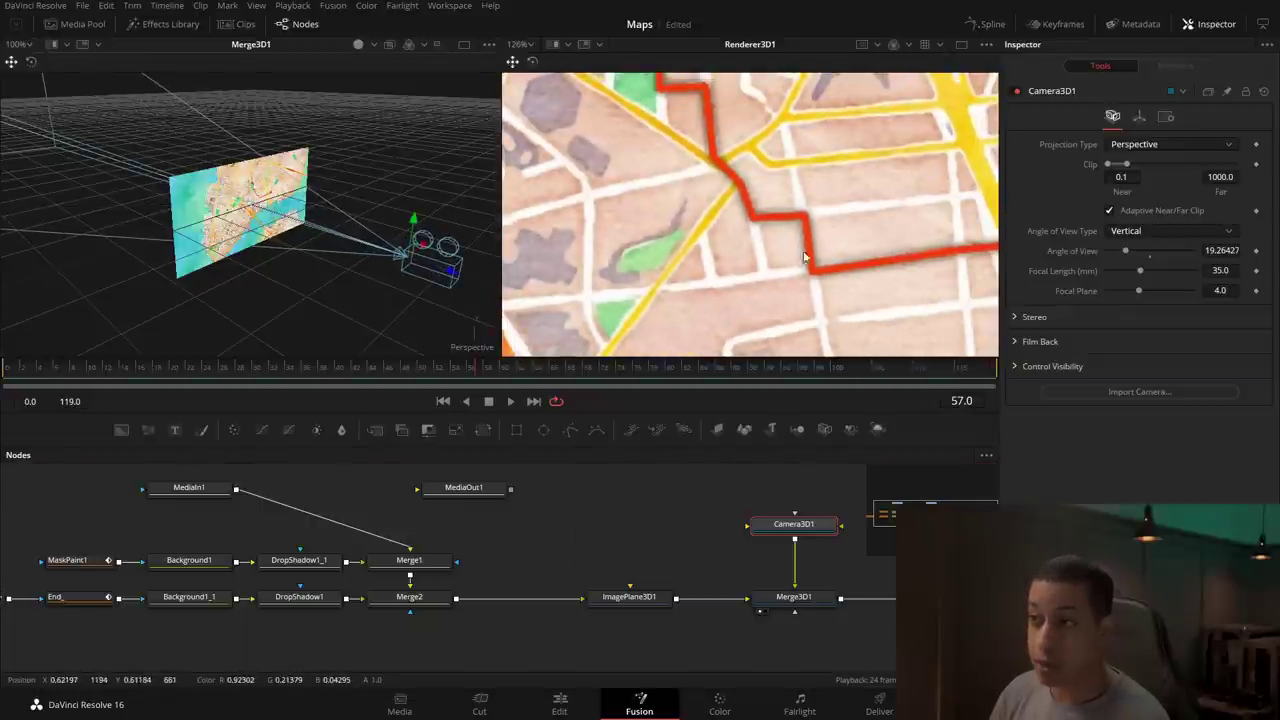
left_click_drag(462, 258, 375, 300)
left_click_drag(250, 275, 336, 156)
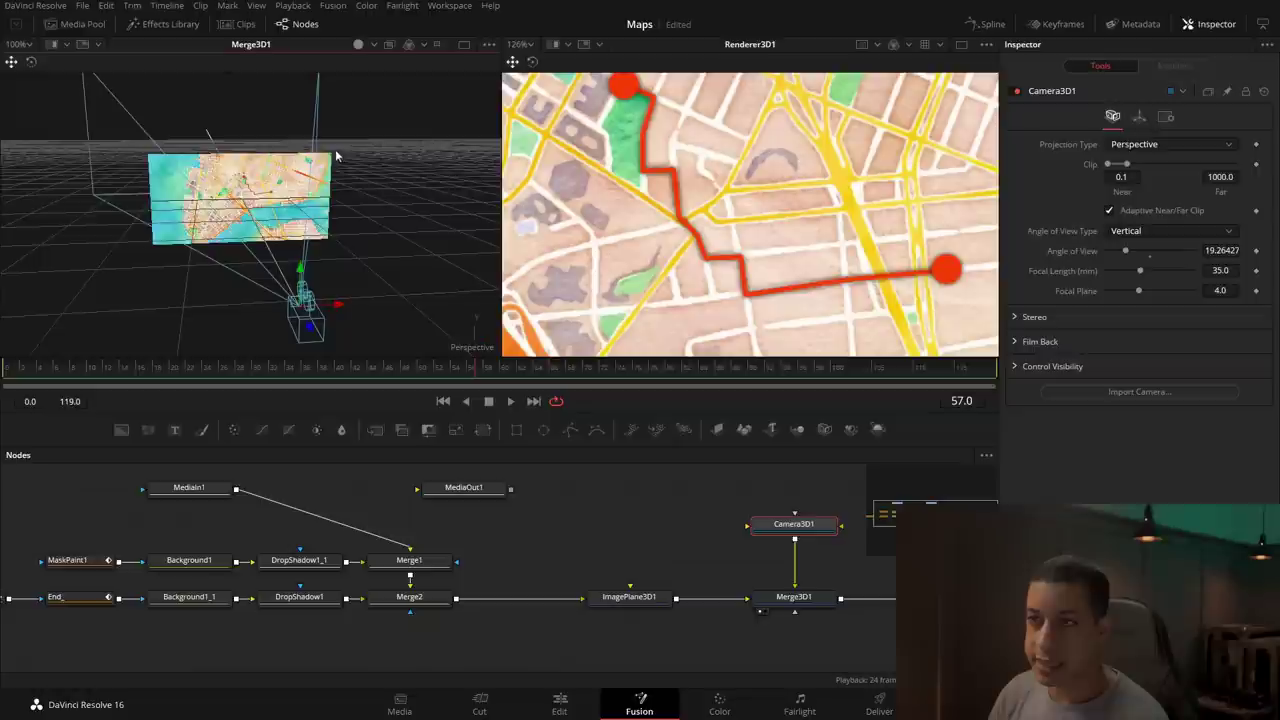
mouse_move(230, 229)
left_mouse_down()
mouse_move(480, 277)
mouse_move(300, 260)
mouse_move(237, 190)
mouse_move(242, 211)
left_mouse_up()
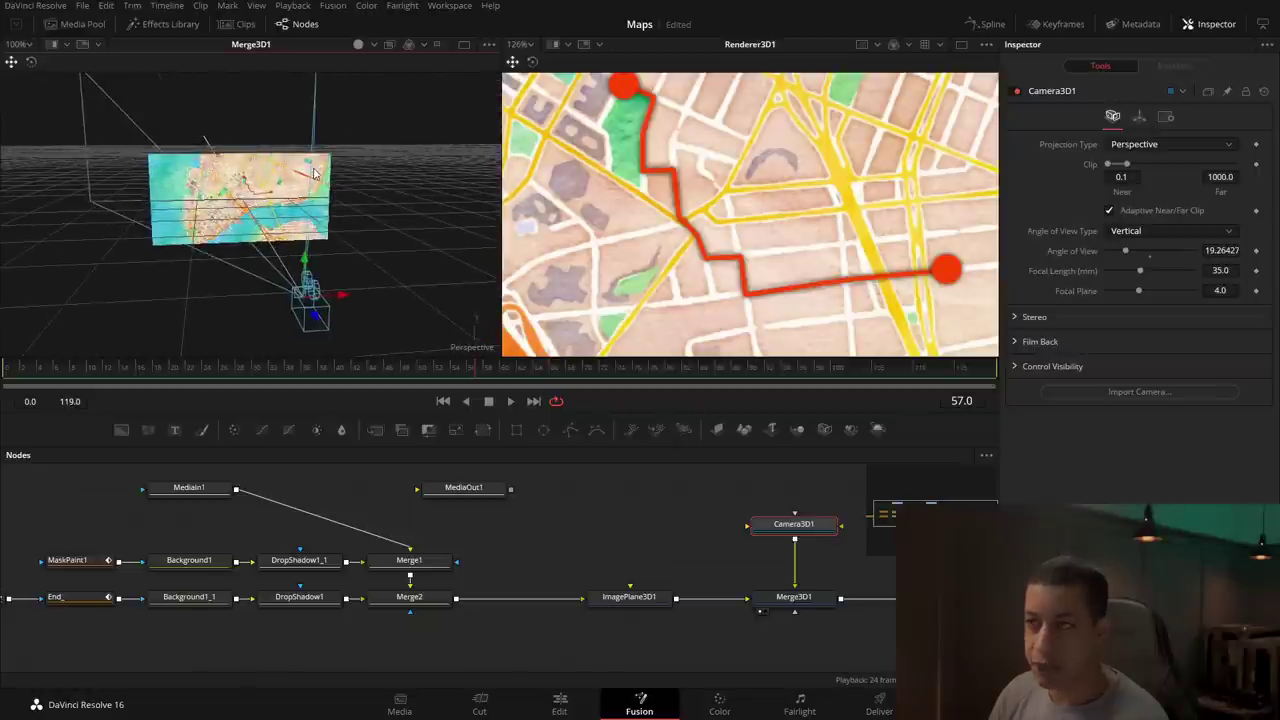
left_click(520, 44)
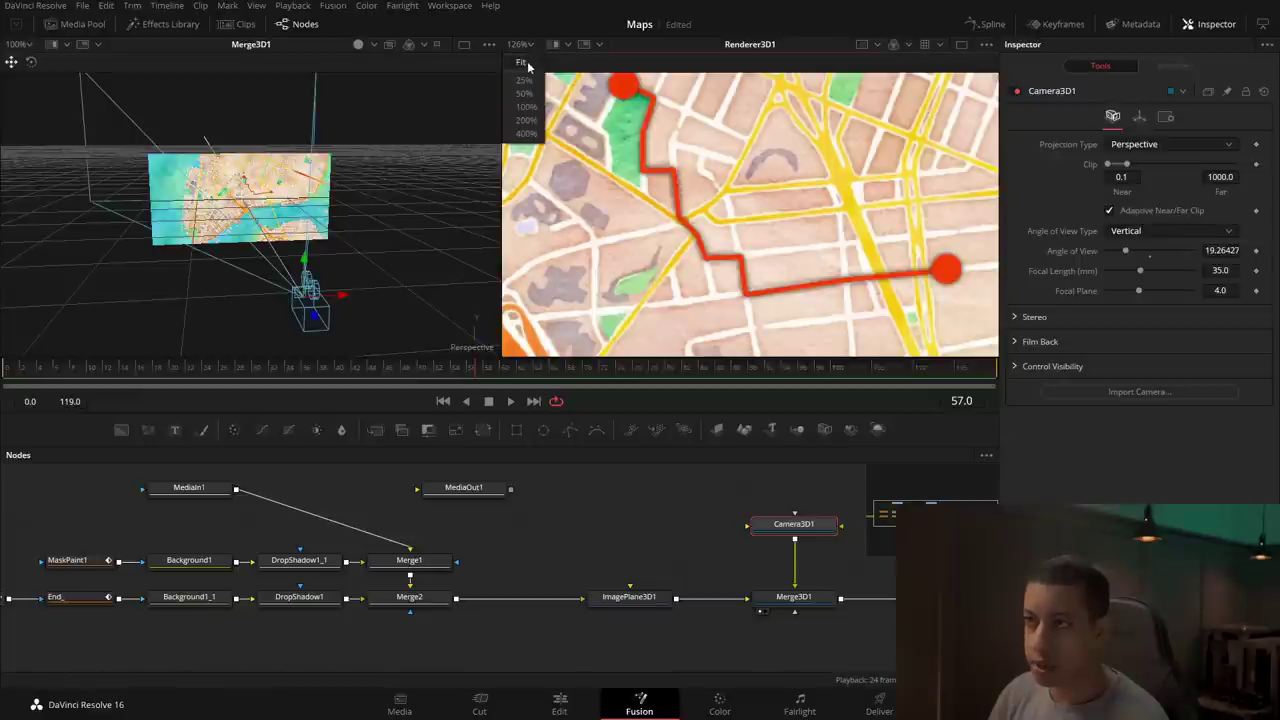
left_click(522, 62)
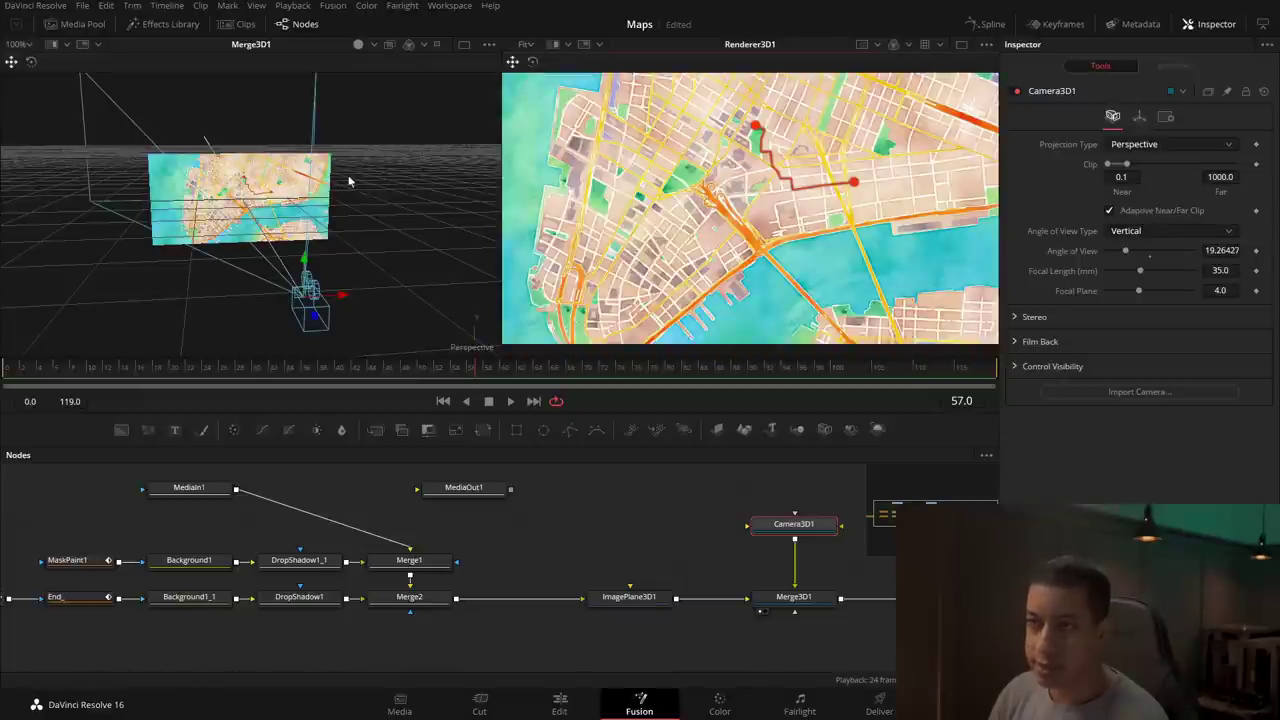
Step: Set ImagePlane3D1's X rotation to -90 so the map lies flat
scroll(309, 167, "up", 1)
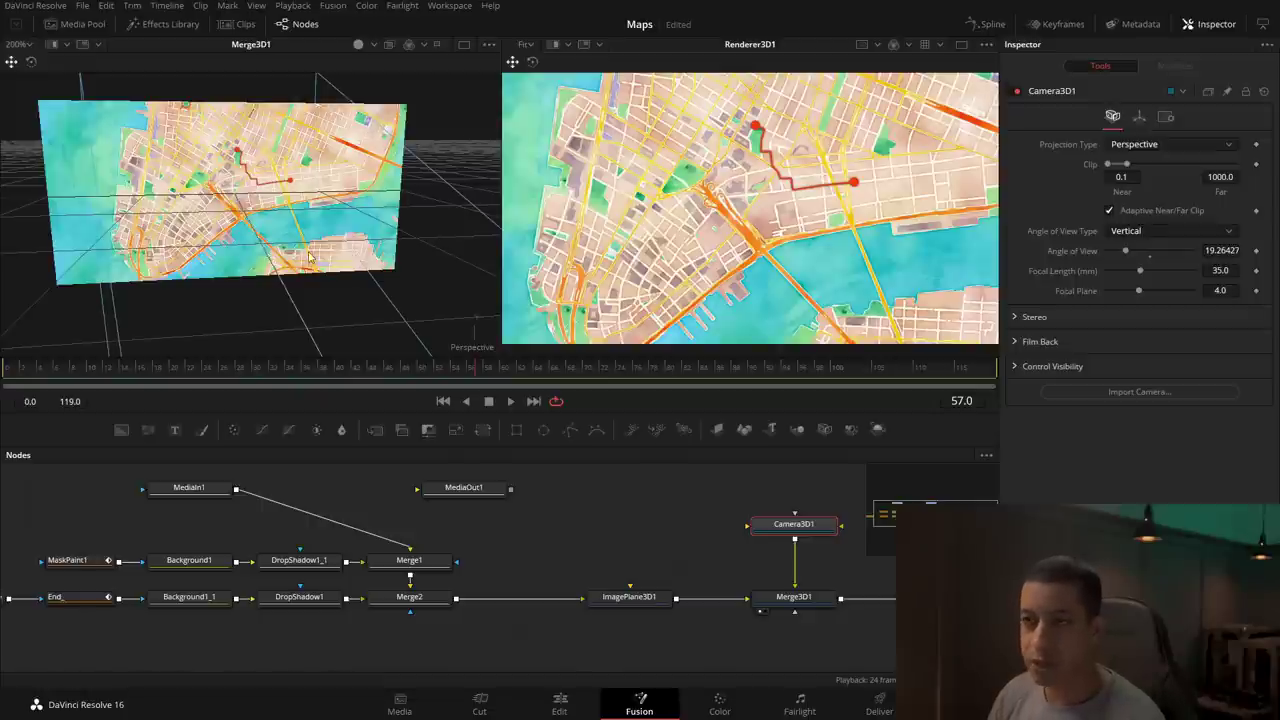
left_click_drag(209, 296, 301, 295)
left_click_drag(656, 552, 552, 567)
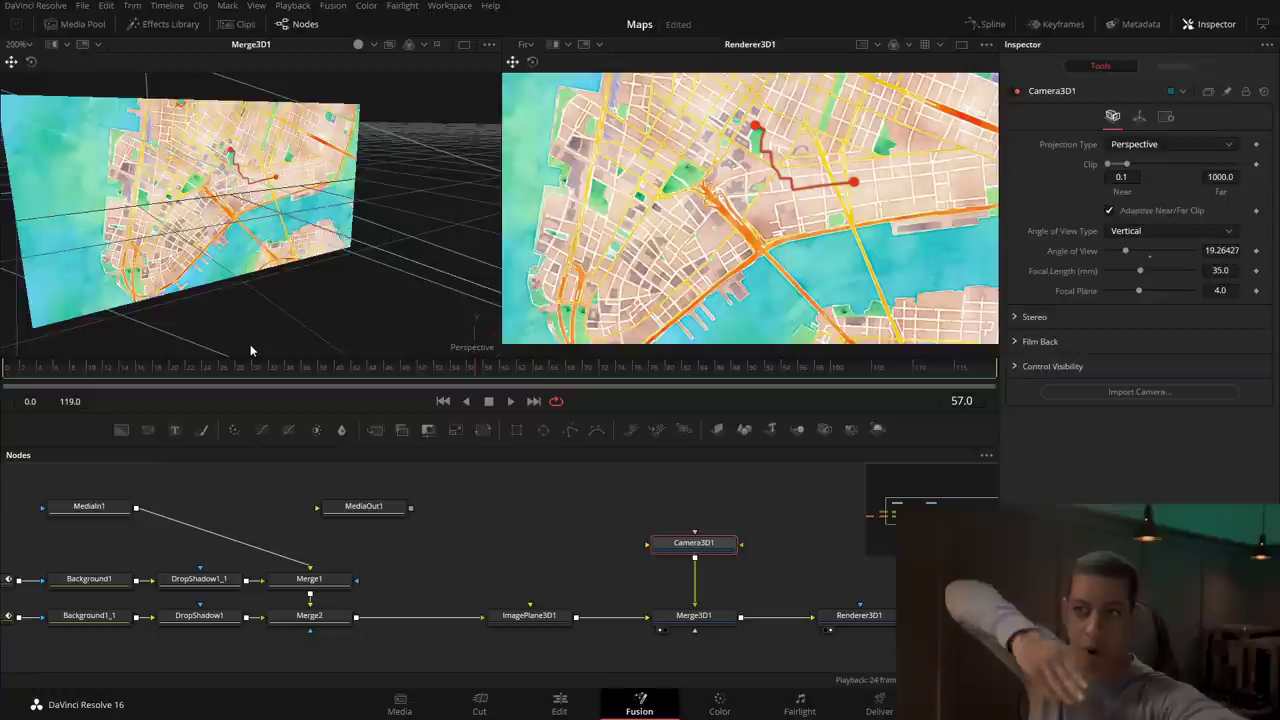
left_click(512, 616)
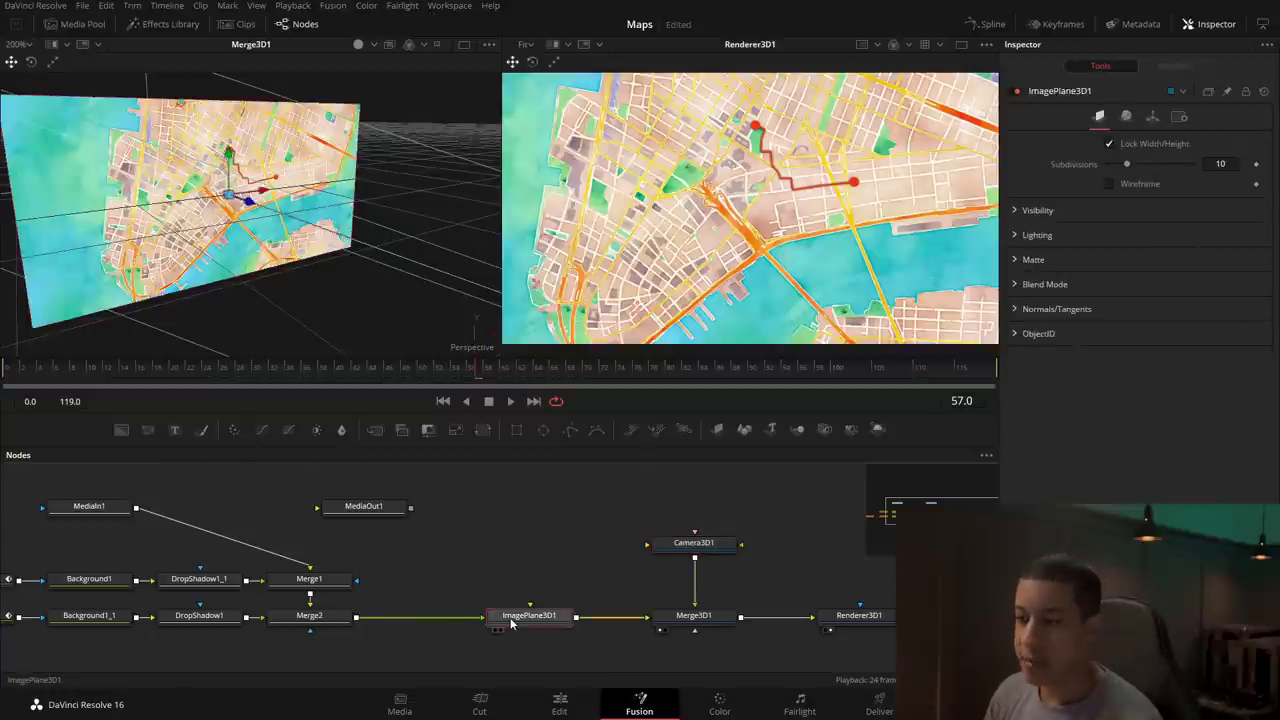
left_click(1152, 118)
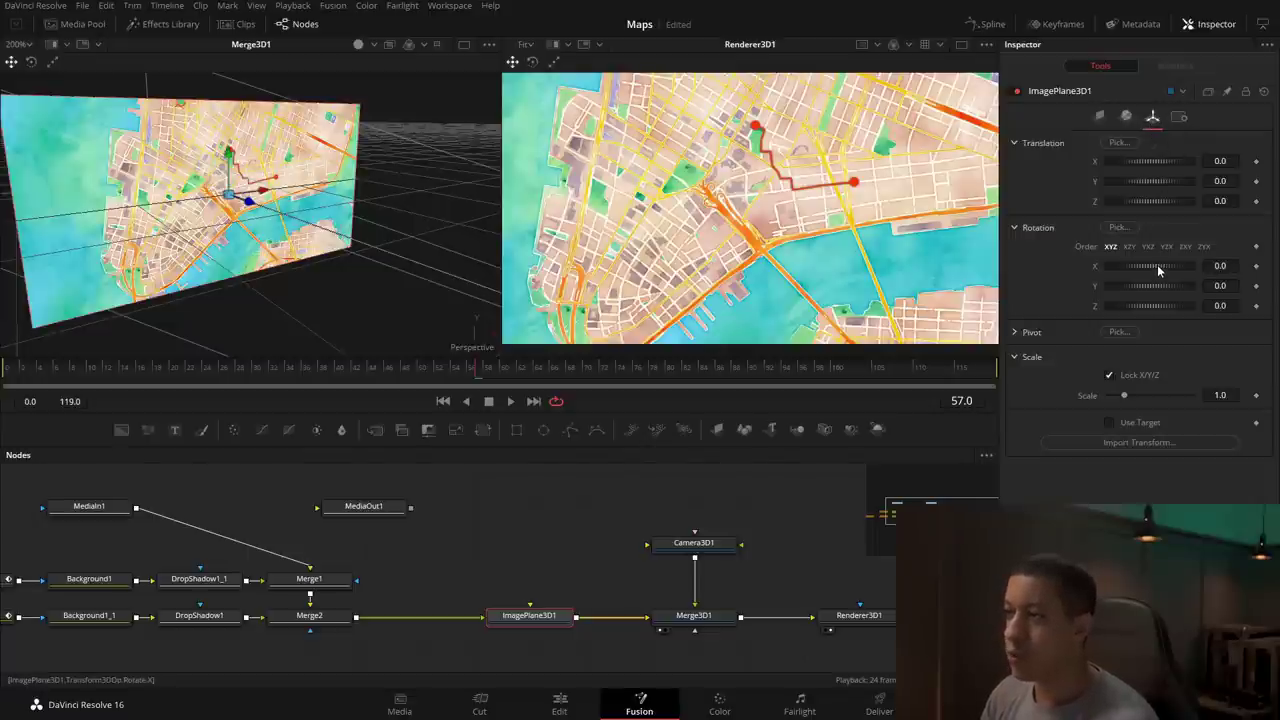
left_click_drag(1157, 265, 1138, 266)
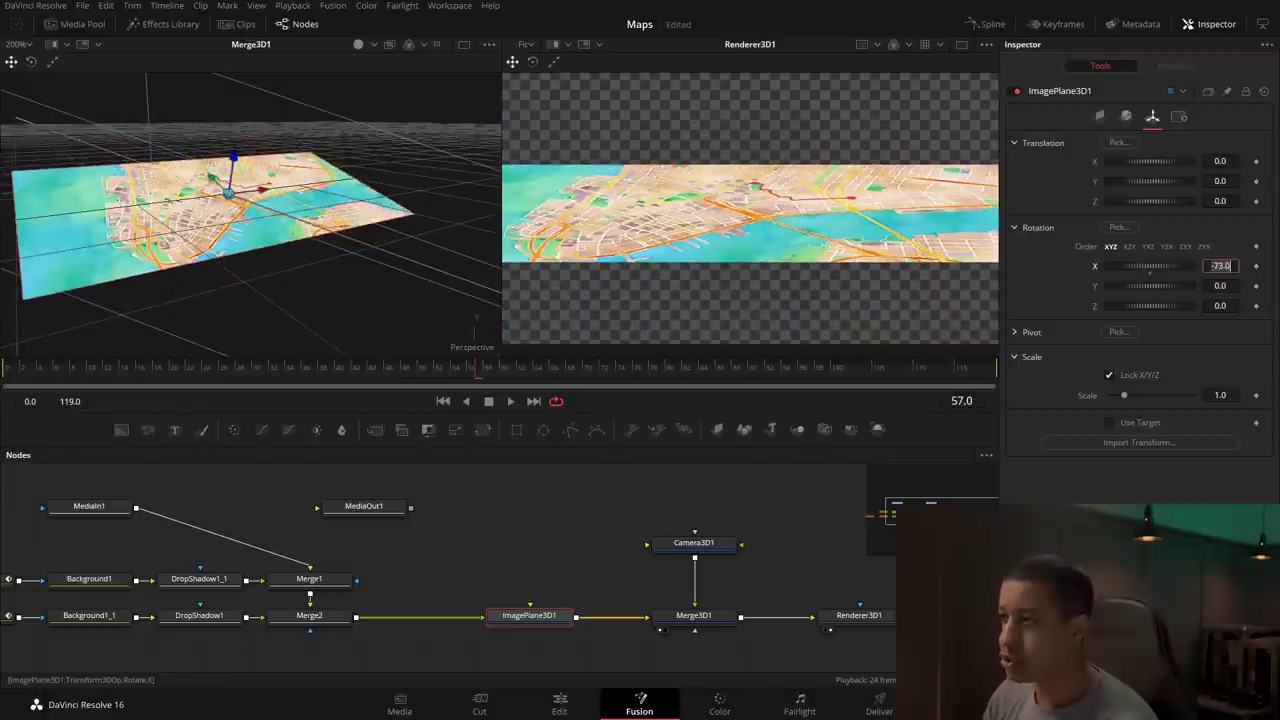
type("0")
key("Tab")
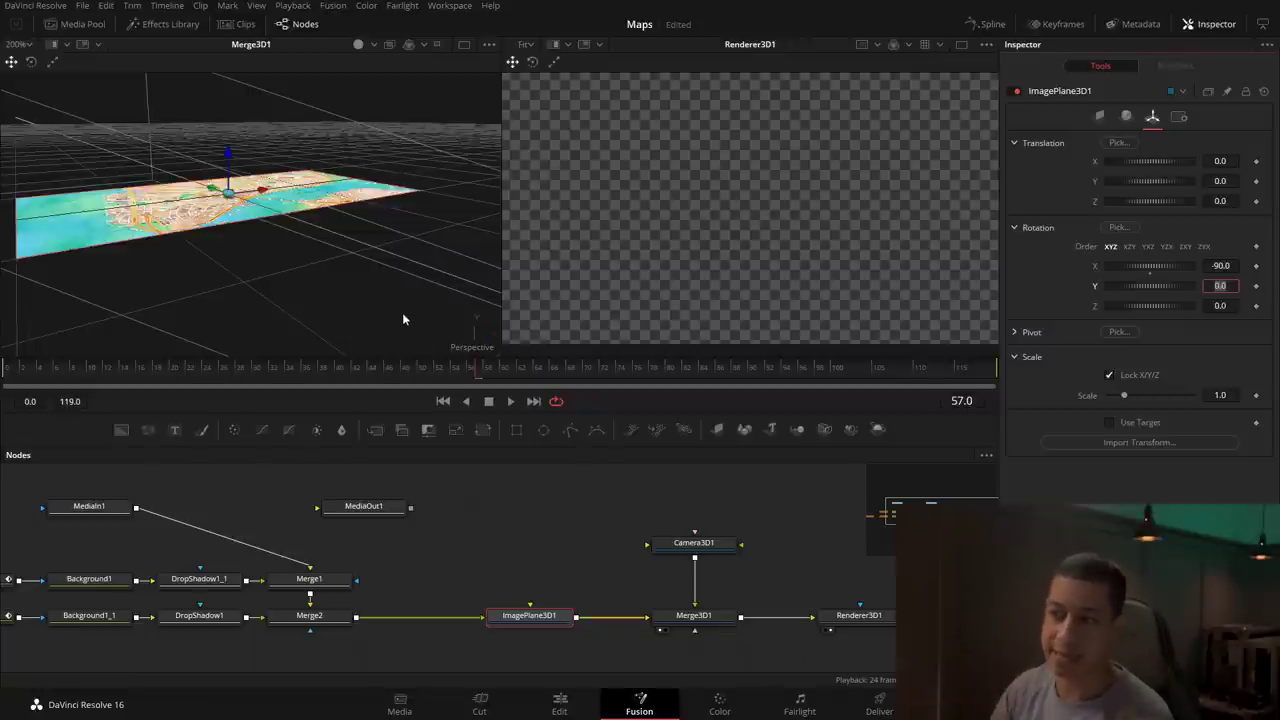
Step: Raise Camera3D1 above the flat map plane to about 0.48 on Y
scroll(286, 220, "down", 8)
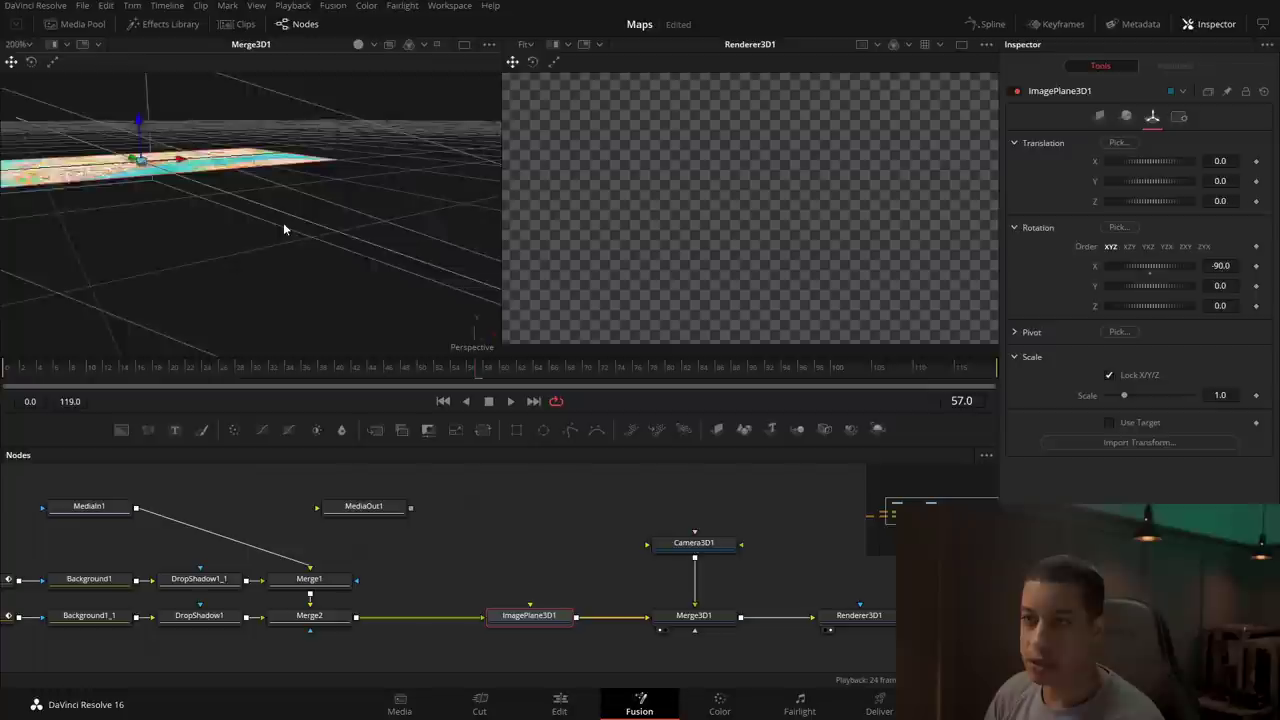
left_click_drag(331, 200, 331, 183)
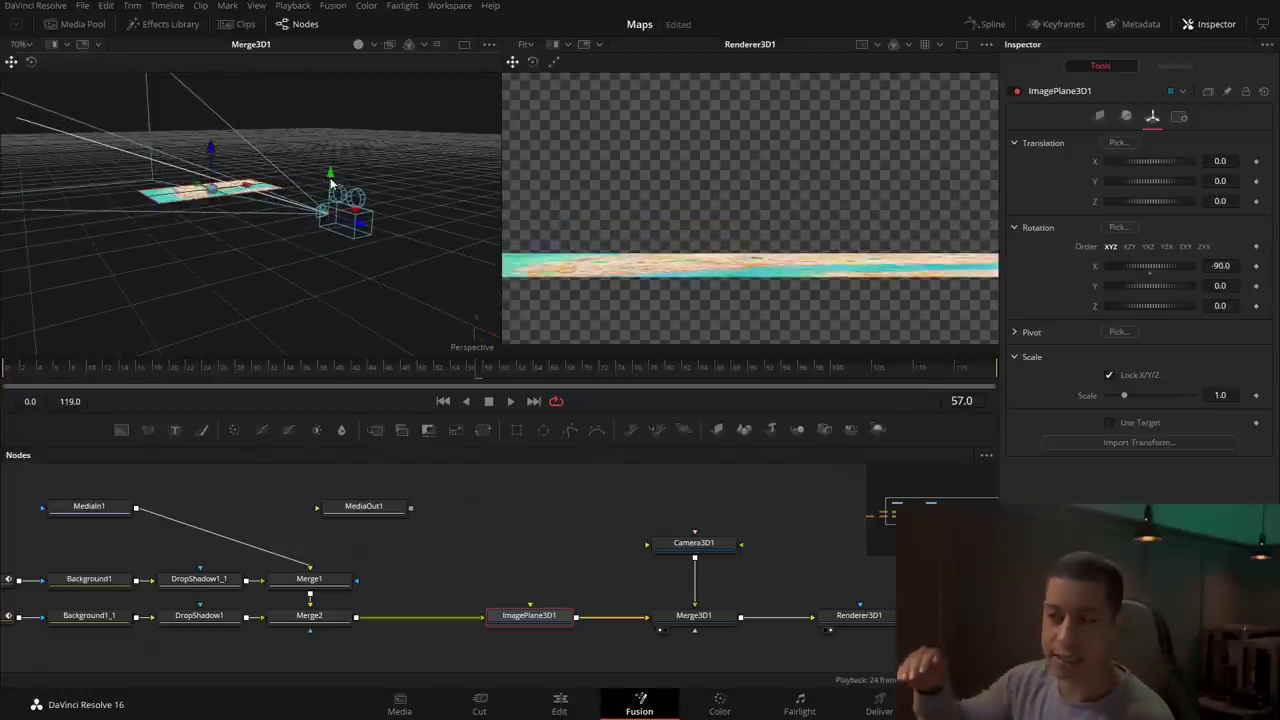
left_click_drag(330, 183, 366, 229)
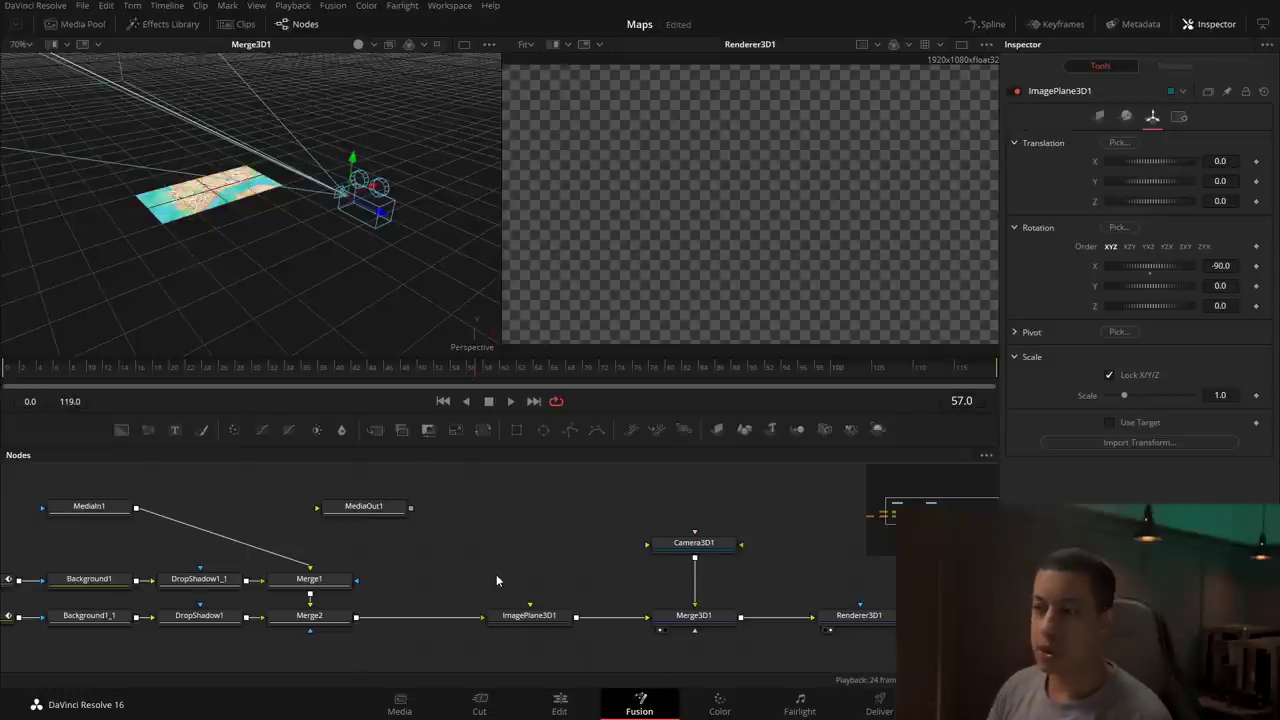
Step: Enable Use Target on Camera3D1 and move the camera to about X 1.14, Y 0.56, Z 1.25, viewing the map diagonally
left_click(718, 557)
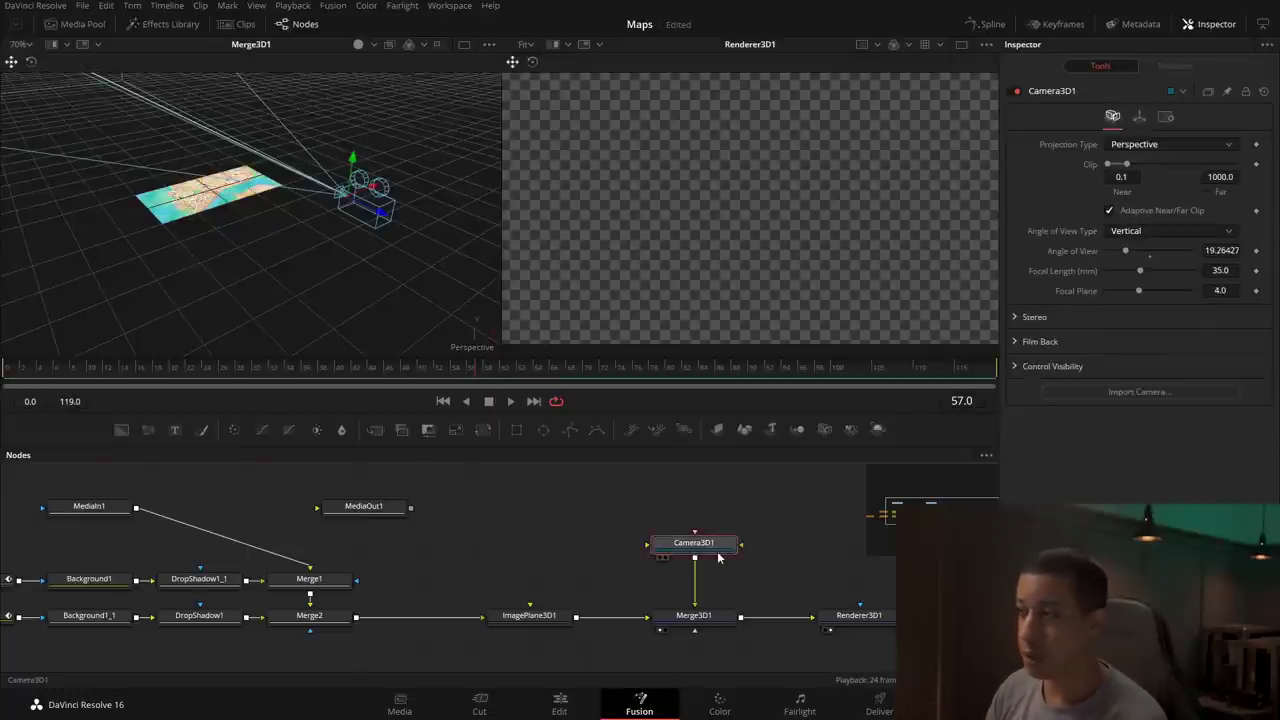
left_click(1139, 117)
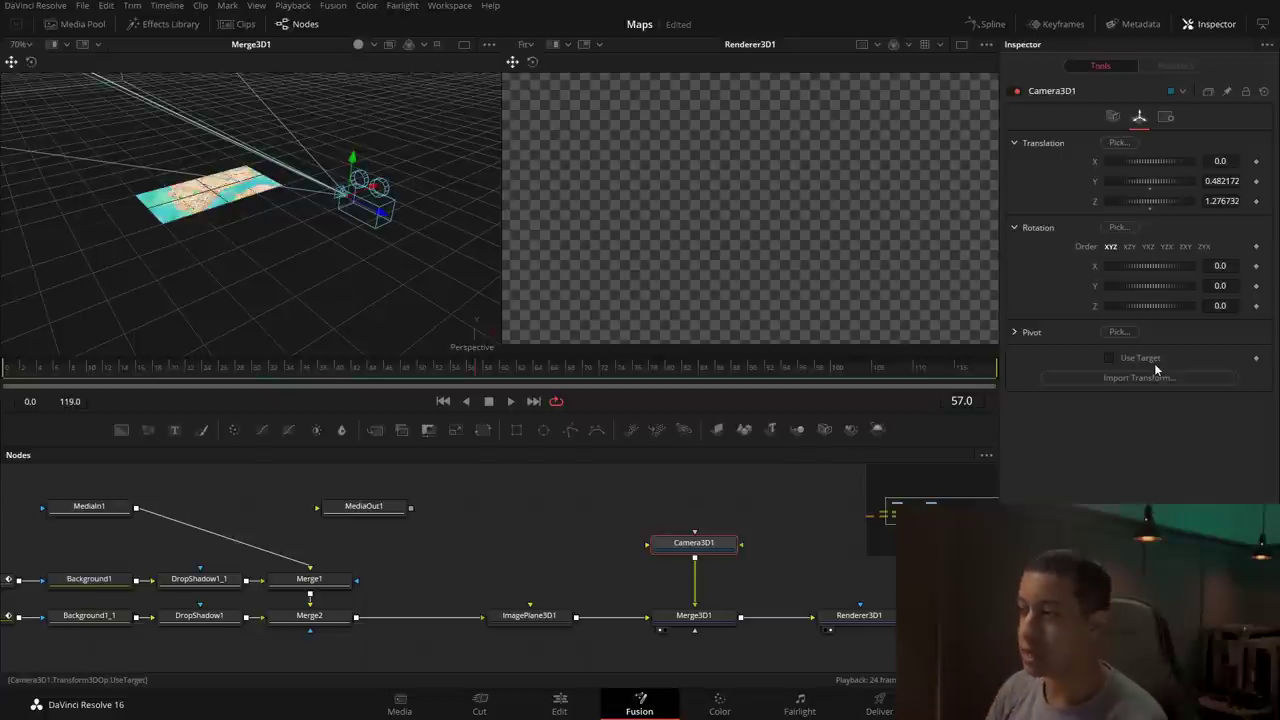
left_click(1109, 358)
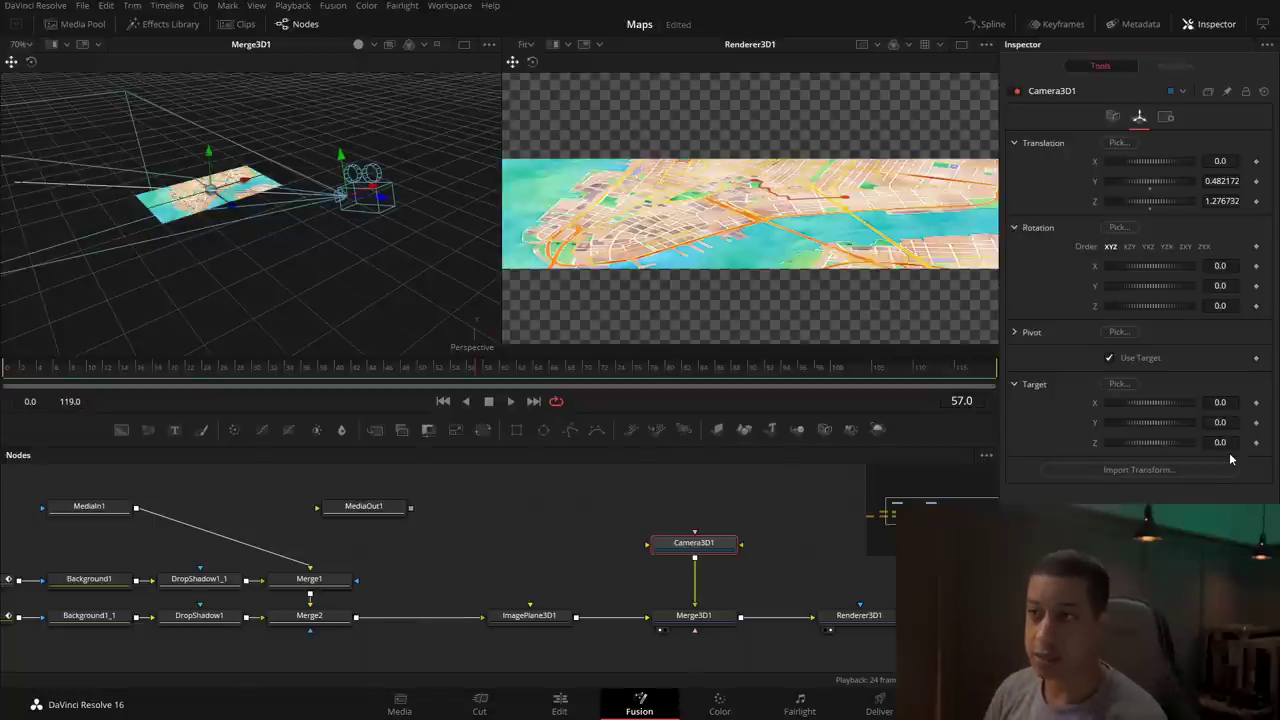
left_click_drag(342, 158, 449, 236)
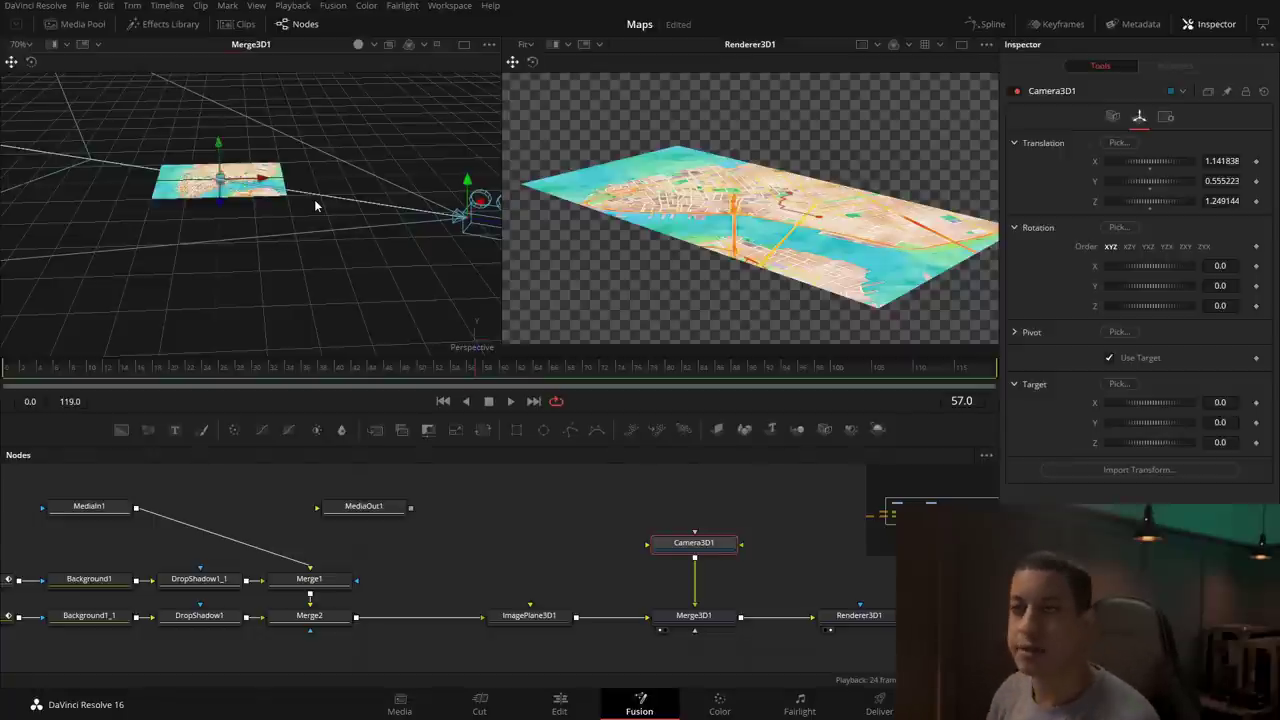
Step: Place the camera target over the route's start at about X 0.007, Z -0.124, and keyframe target X and Z at frame 1
left_click_drag(289, 143, 293, 222)
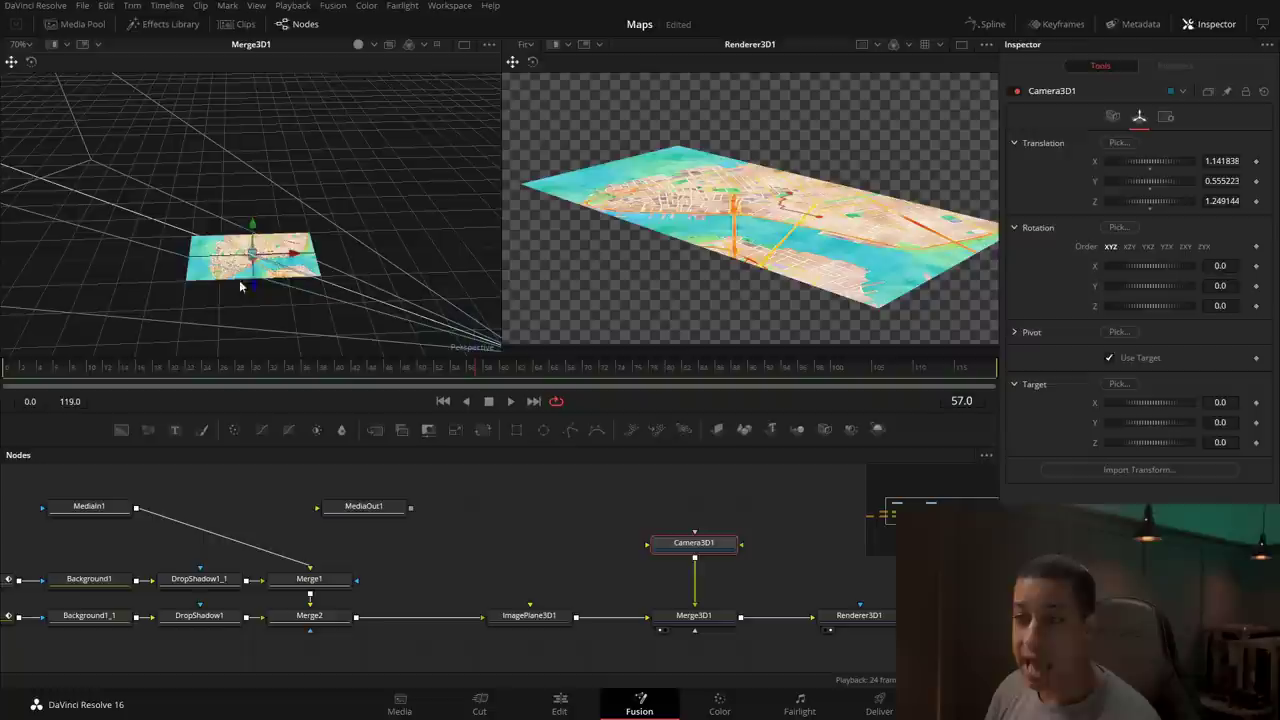
scroll(250, 280, "up", 4)
left_click_drag(253, 282, 264, 309)
scroll(228, 296, "up", 5)
left_click_drag(60, 367, 17, 373)
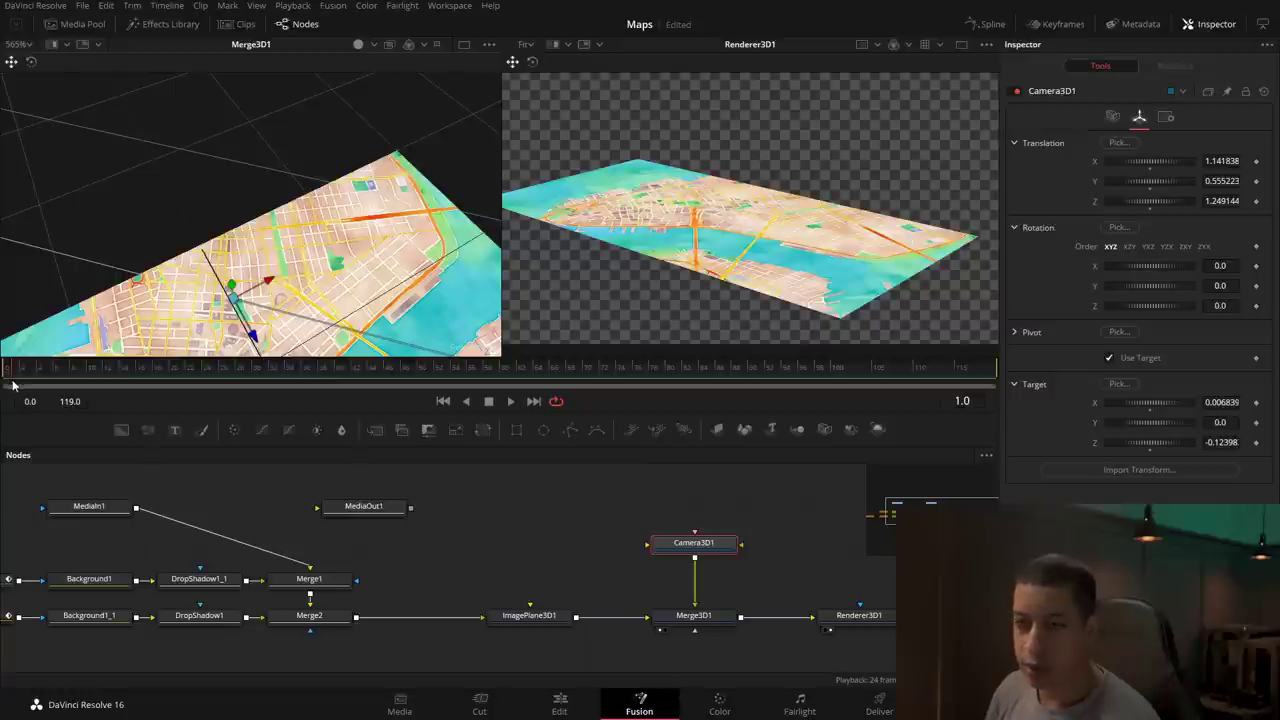
left_click(1256, 402)
left_click(1256, 442)
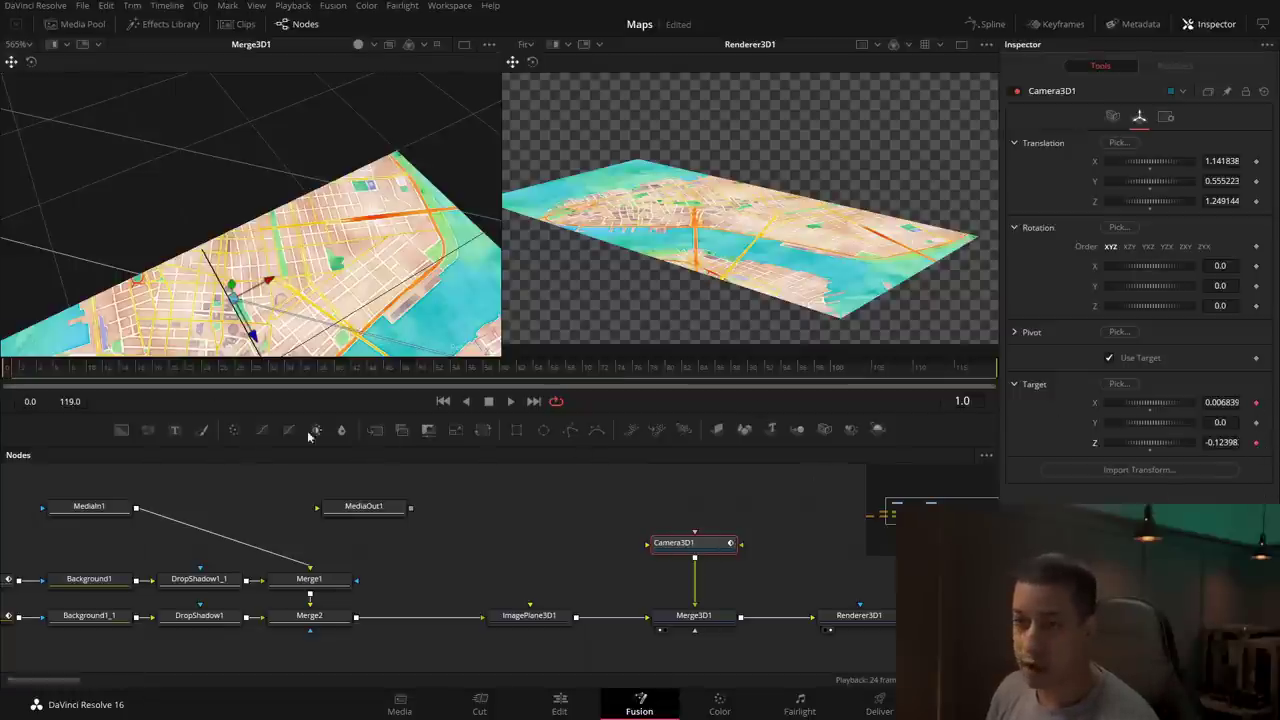
Step: At frame 43, move the camera target to the route's end circle, about X 0.163 and Z -0.034
scroll(253, 248, "up", 3)
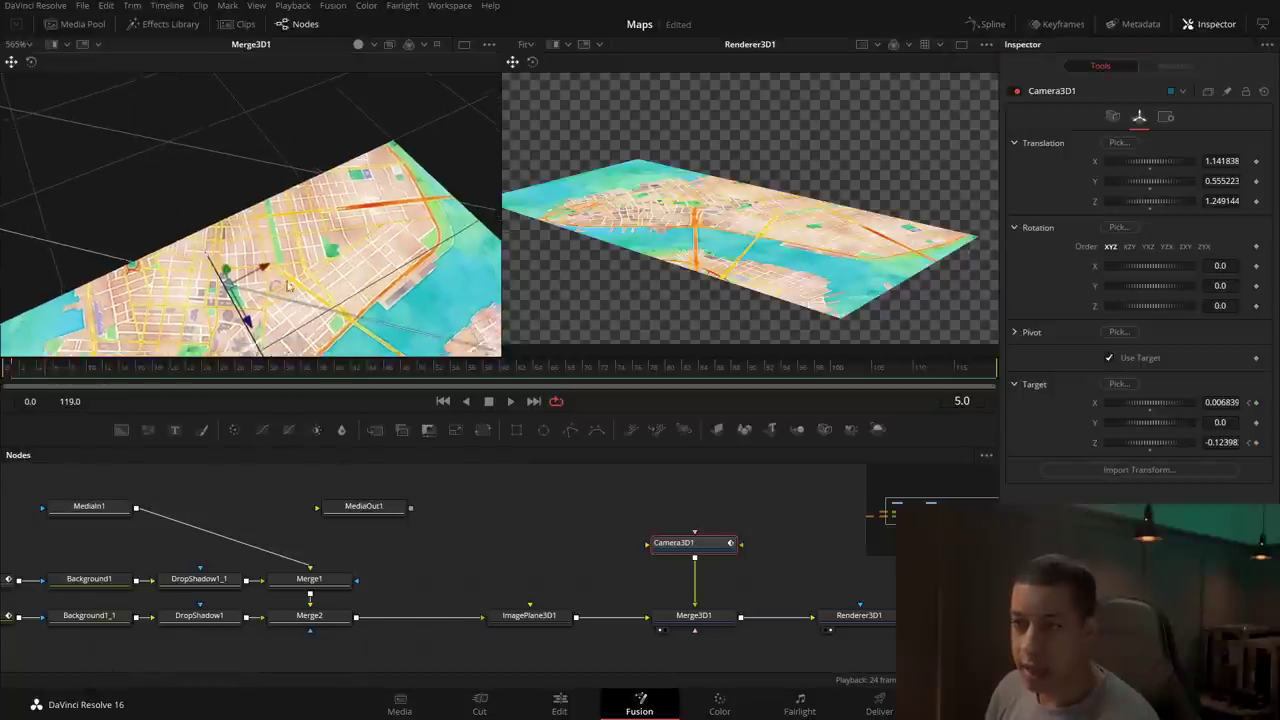
left_click_drag(61, 373, 363, 382)
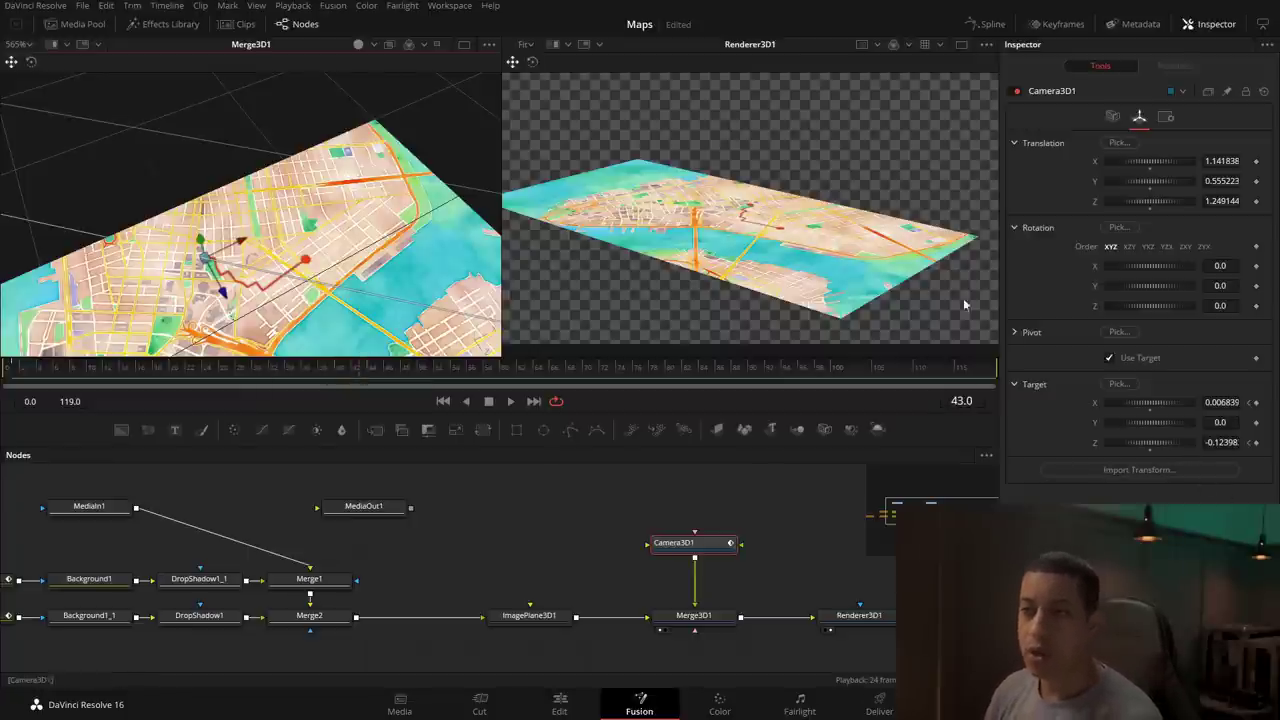
left_click_drag(238, 243, 320, 290)
left_click_drag(330, 247, 320, 280)
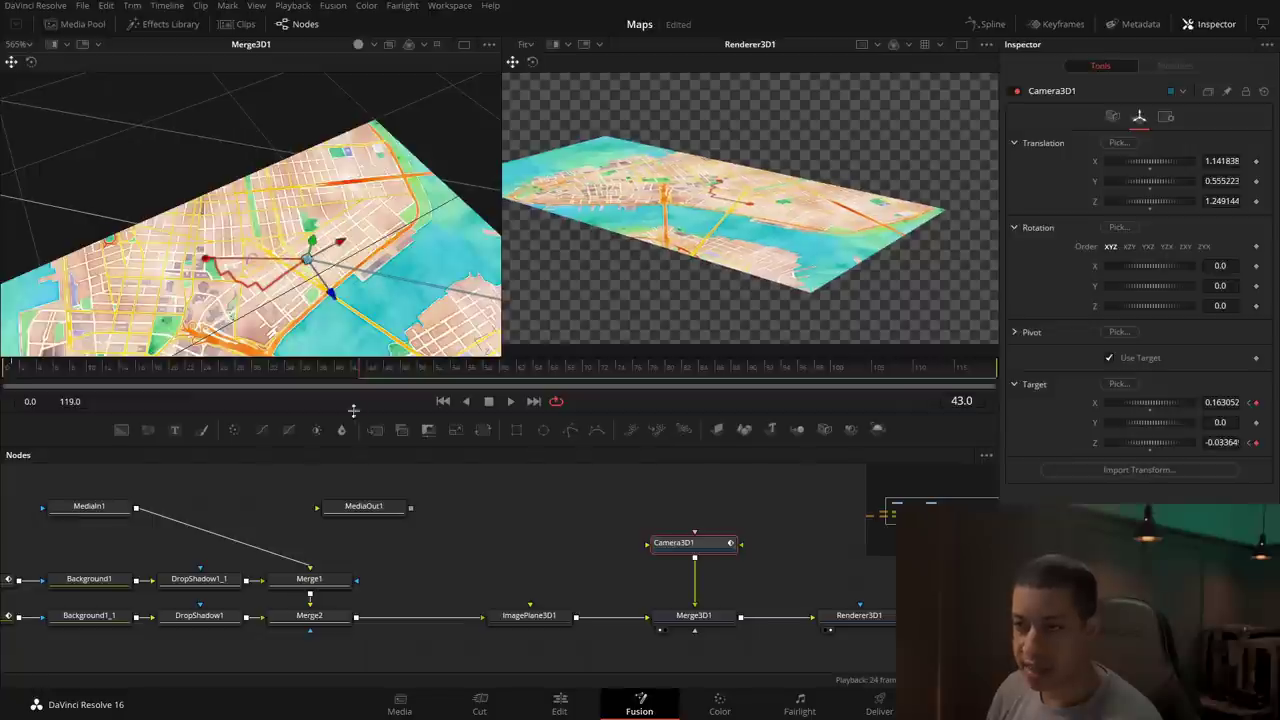
Step: Scrub between the two target keyframes to check how the camera target follows the growing route
left_click_drag(349, 379, 217, 379)
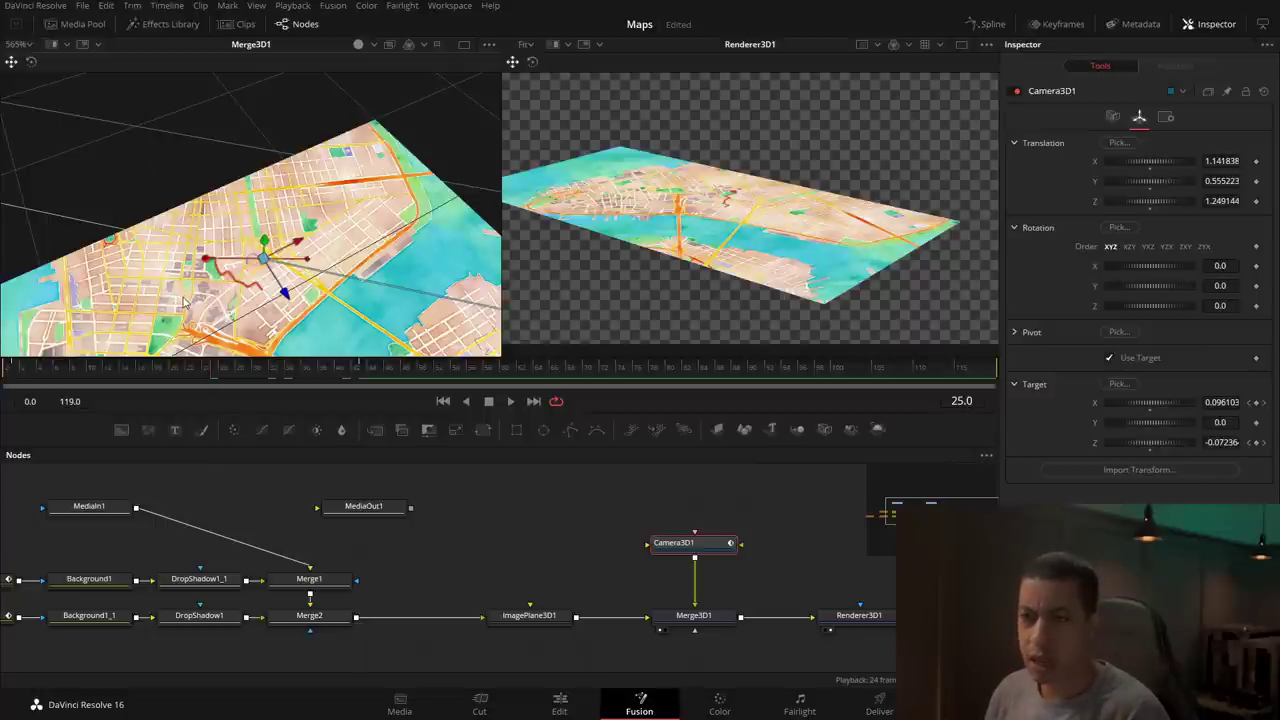
left_click_drag(229, 372, 354, 401)
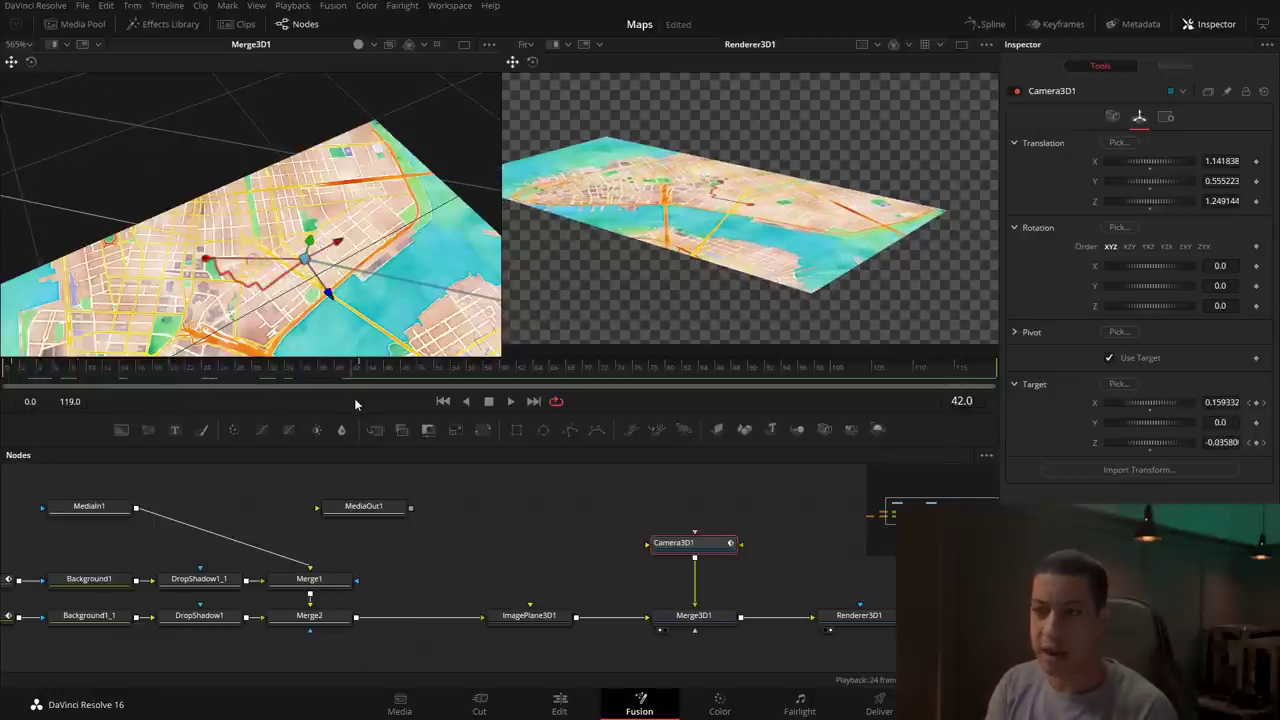
mouse_move(349, 371)
left_mouse_down()
mouse_move(366, 371)
mouse_move(296, 374)
mouse_move(365, 379)
left_mouse_up()
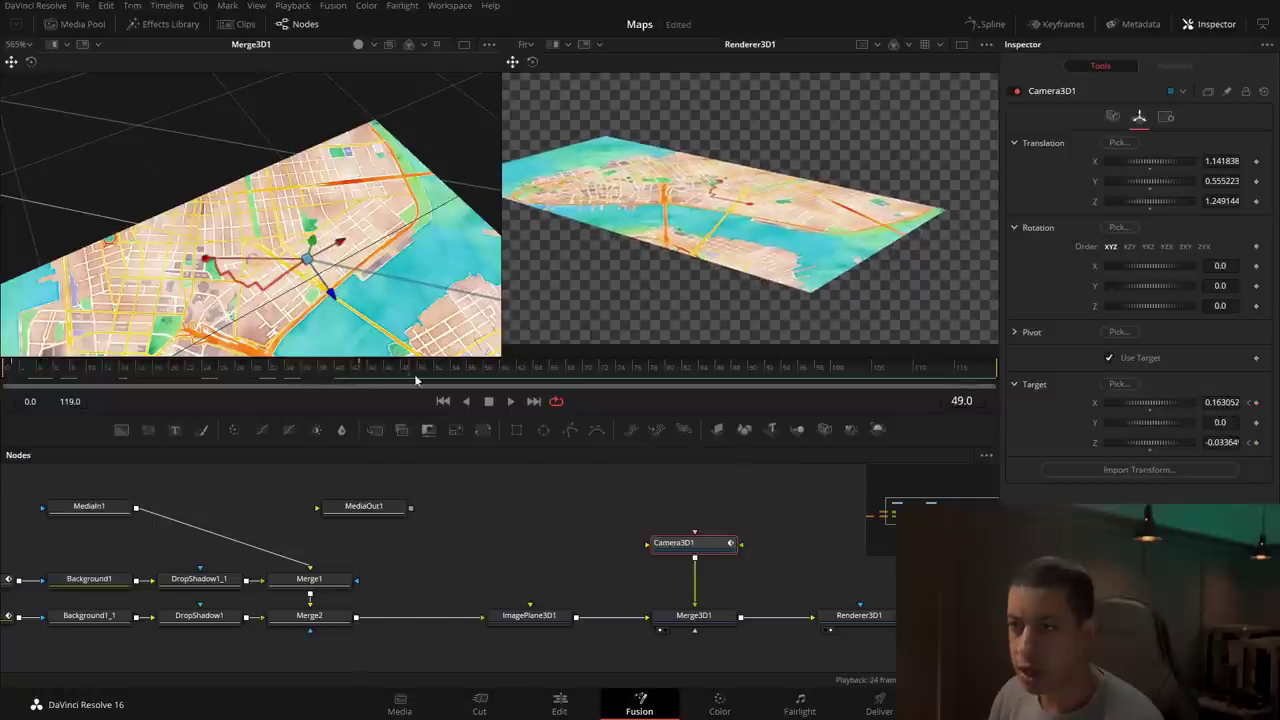
left_click_drag(418, 383, 357, 393)
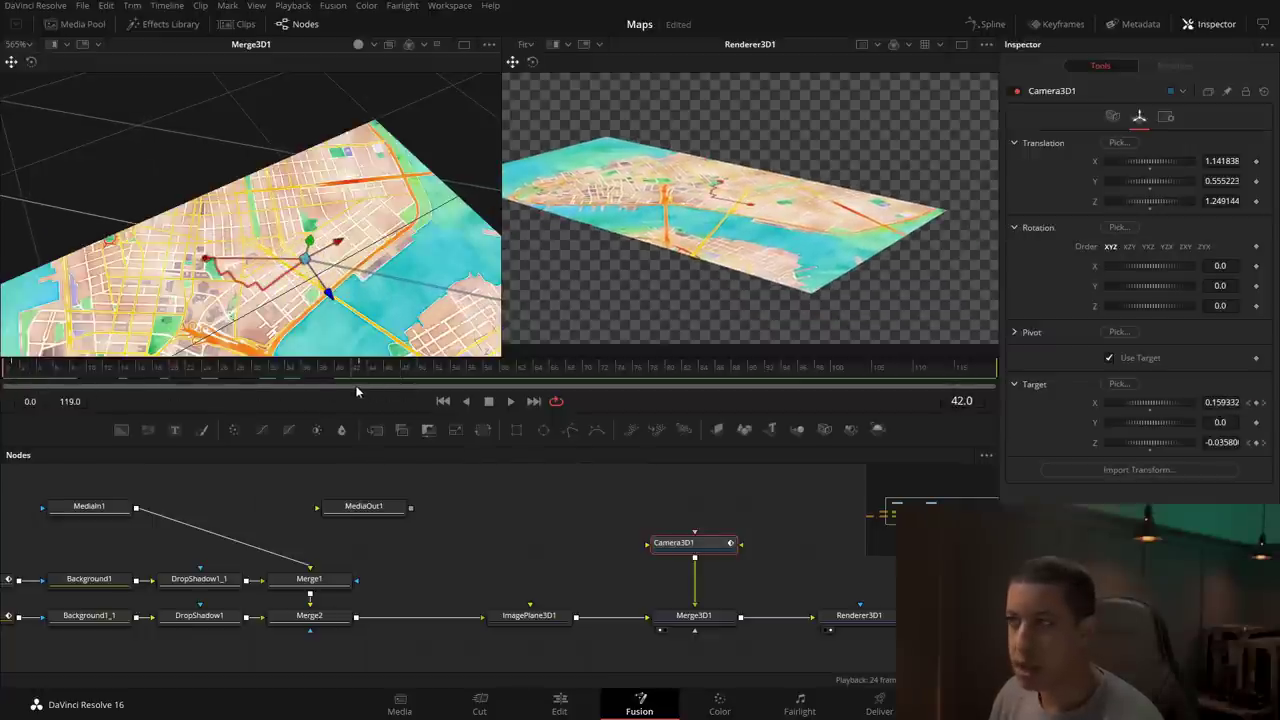
Step: Smooth all of Camera3D1's X and Z target position keyframes in the Spline editor
left_click(987, 23)
left_click(583, 512)
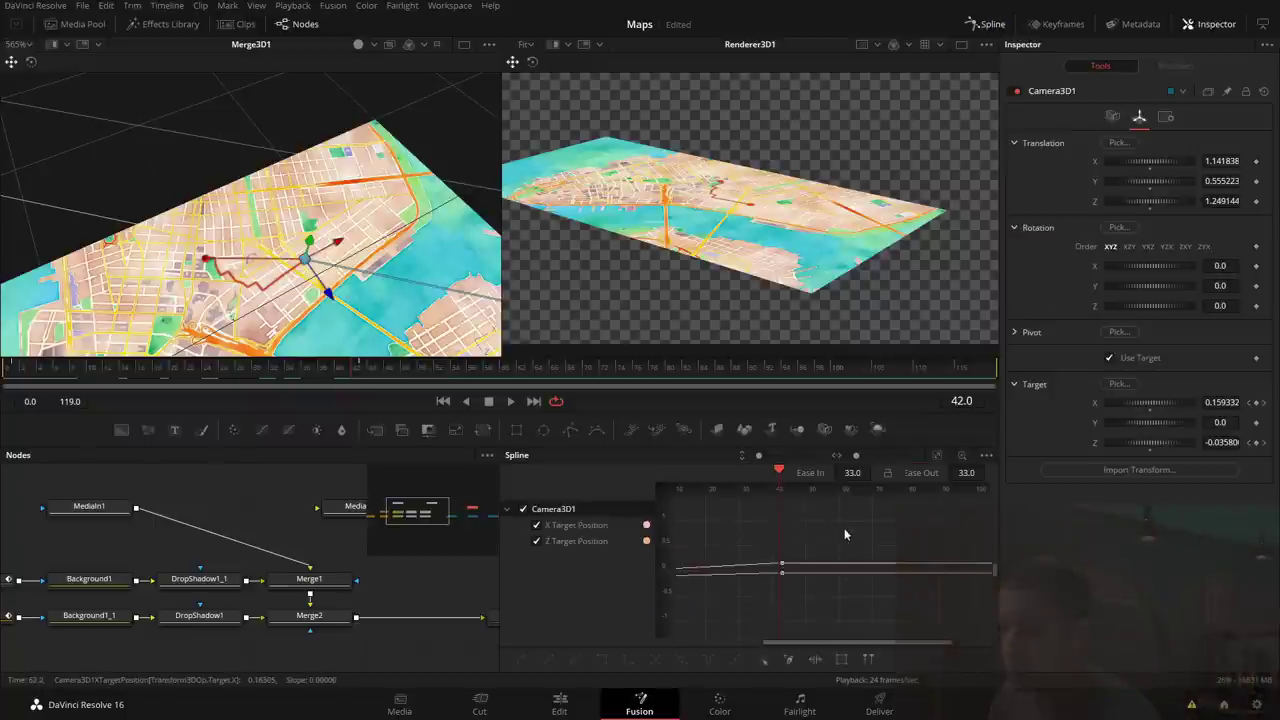
left_click(937, 458)
left_click_drag(969, 512, 686, 646)
key("s")
left_click(992, 24)
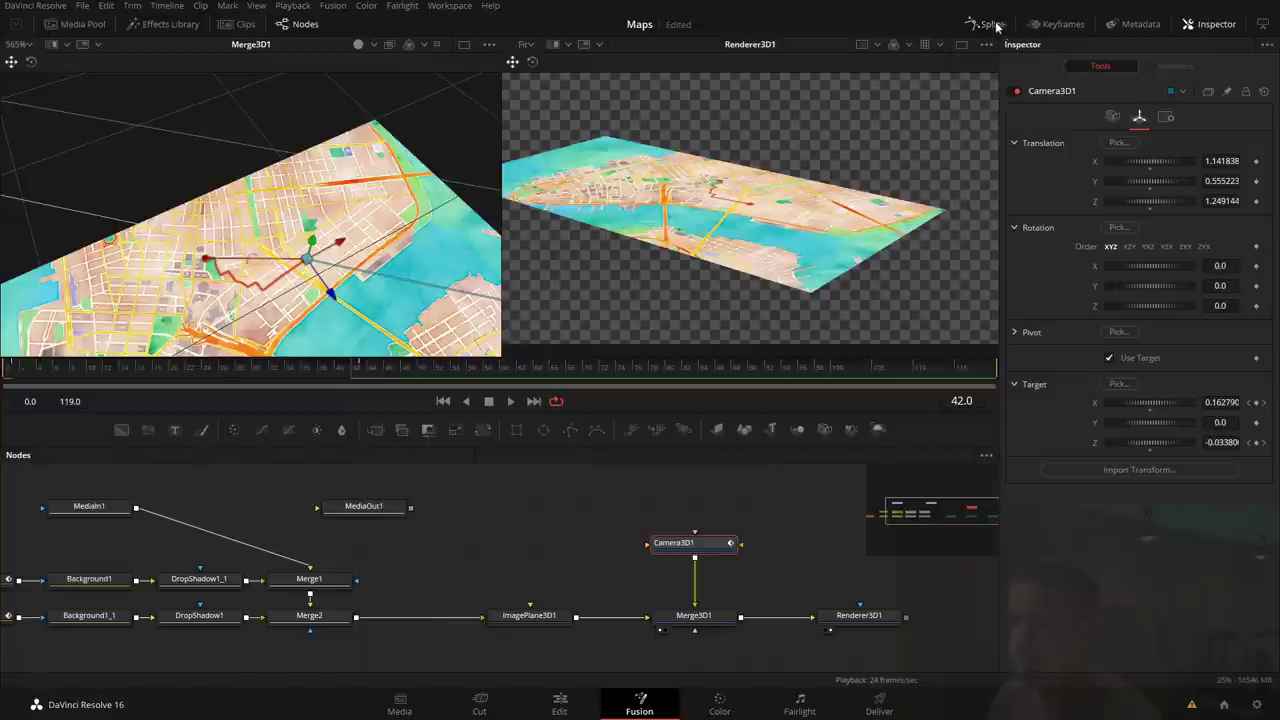
Step: Show the Spline editor again and play the smoothed target animation from the start
left_click(992, 24)
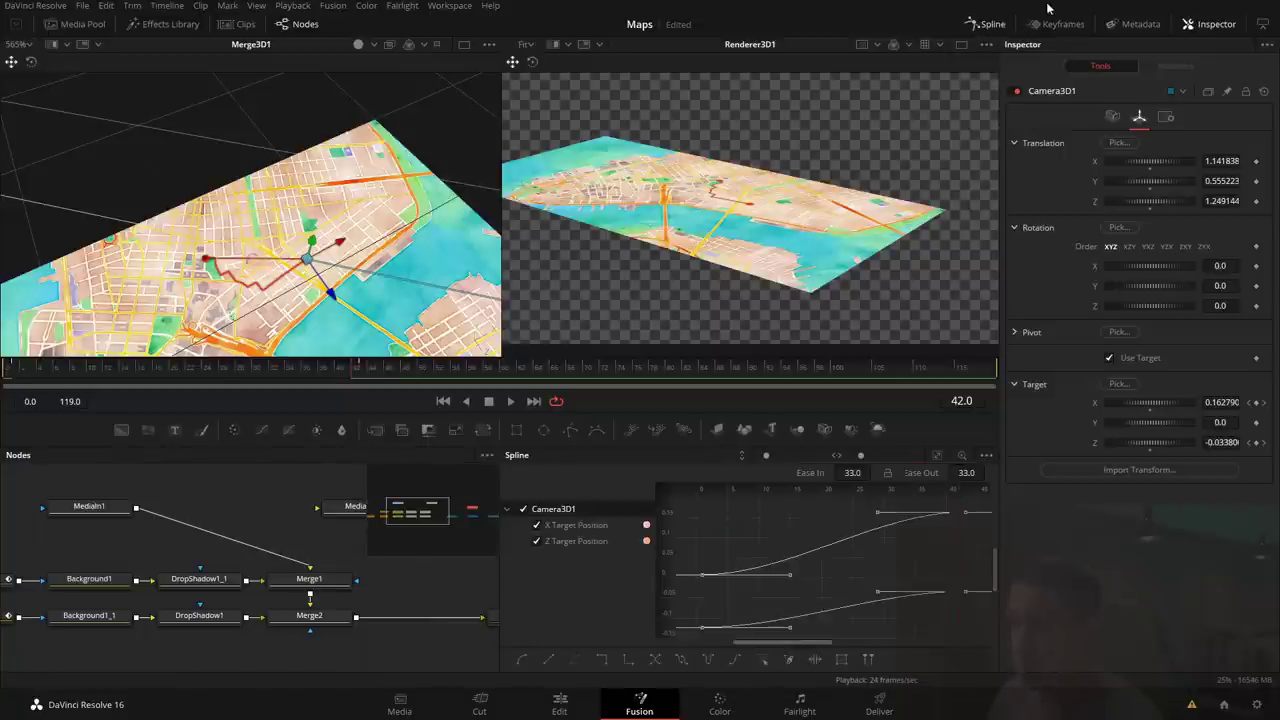
left_click_drag(454, 560, 139, 598)
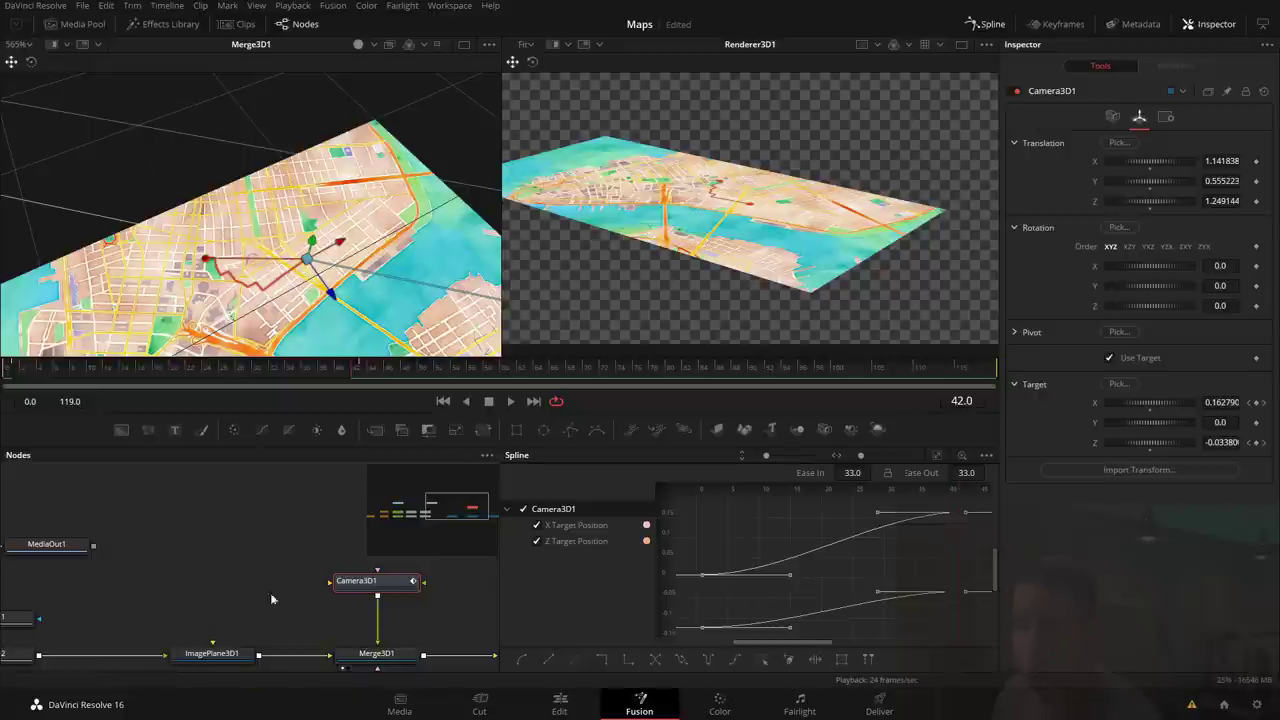
left_click_drag(270, 598, 263, 571)
left_click_drag(343, 373, 4, 380)
key("space")
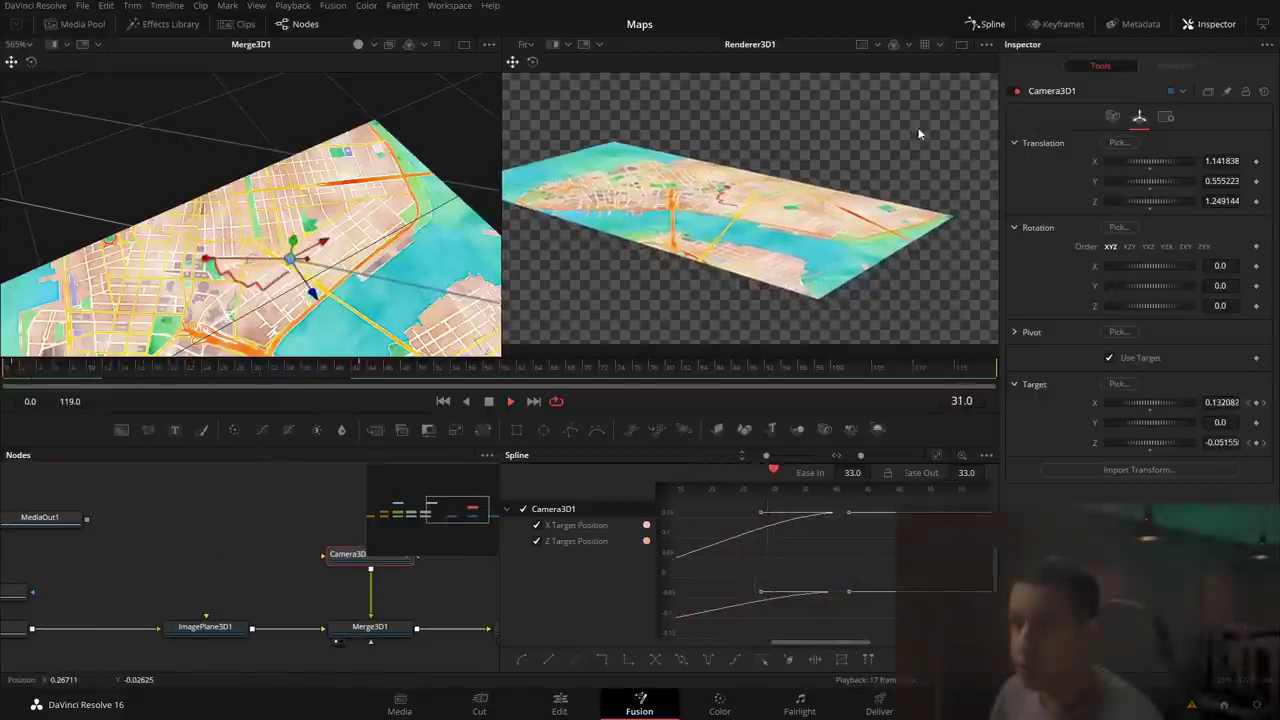
key("space")
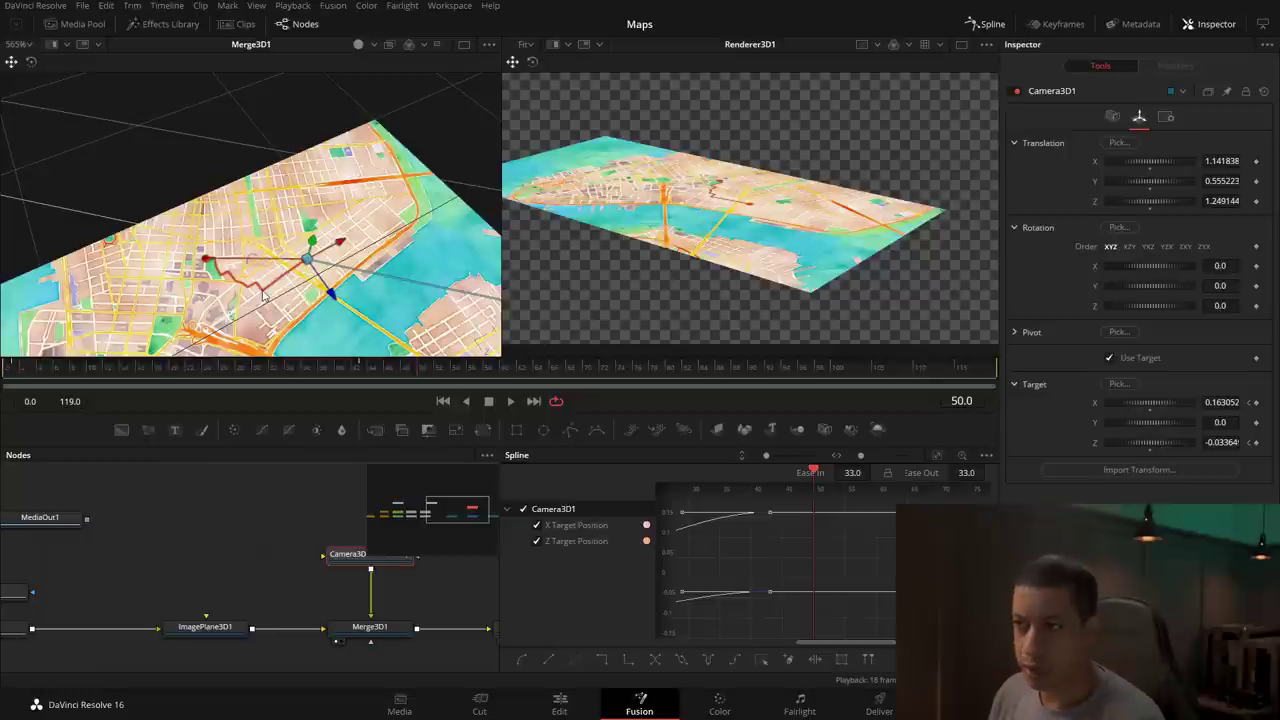
Step: Move Camera3D1 in close to the map beyond the route's end, at about X 0.37, Y 0.06, Z 0
scroll(262, 272, "down", 3)
scroll(264, 272, "down", 3)
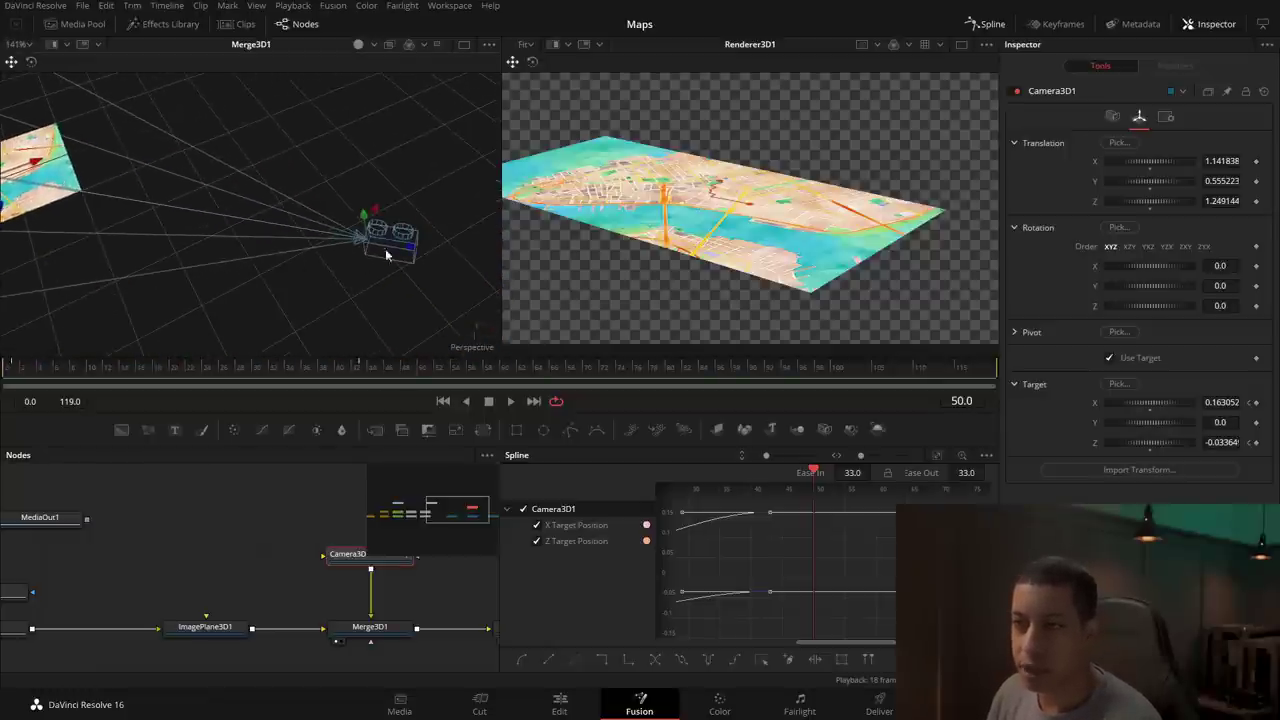
left_click_drag(386, 251, 295, 247)
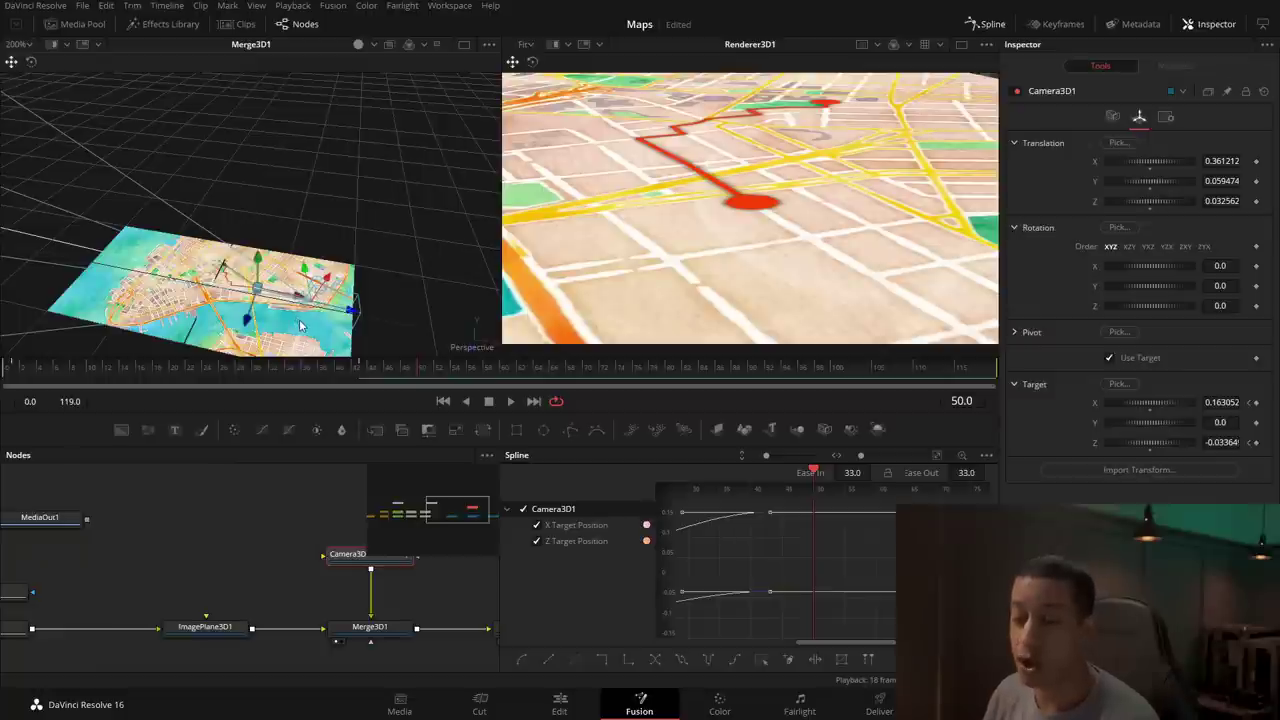
left_click_drag(297, 308, 290, 233)
left_click_drag(208, 248, 270, 240)
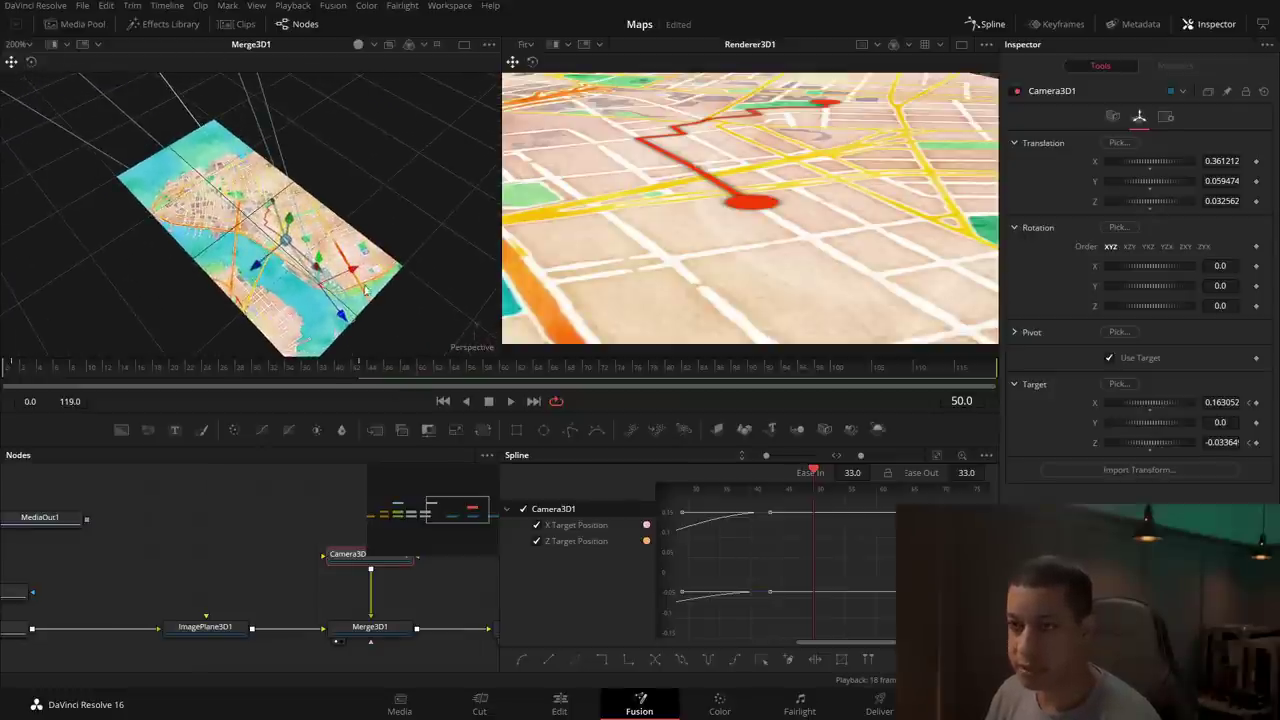
mouse_move(352, 278)
left_mouse_down()
mouse_move(345, 268)
mouse_move(360, 272)
left_mouse_up()
Step: At frame 0, move Camera3D1 near the route's start, about X 0.23, Y 0.15, Z -0.09, and keyframe its X, Y and Z translation
left_click_drag(346, 375, 13, 381)
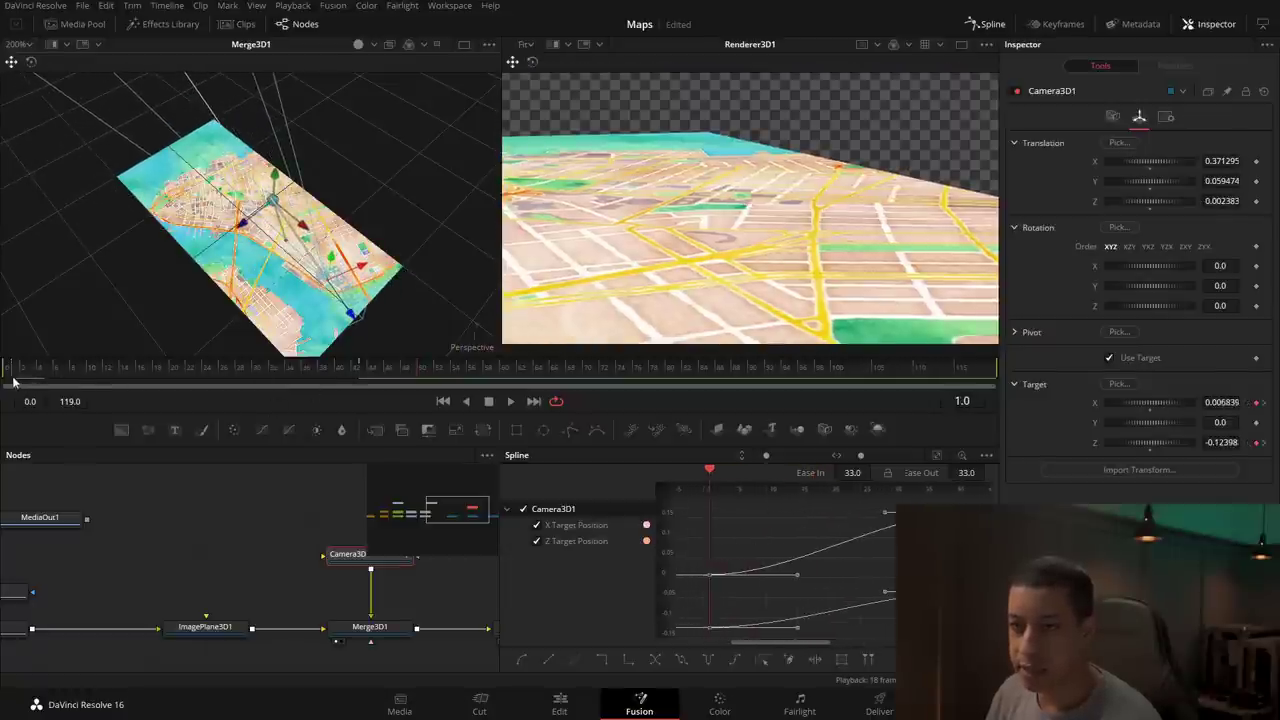
left_click_drag(333, 262, 352, 230)
mouse_move(15, 375)
left_mouse_down()
mouse_move(238, 378)
mouse_move(5, 380)
left_mouse_up()
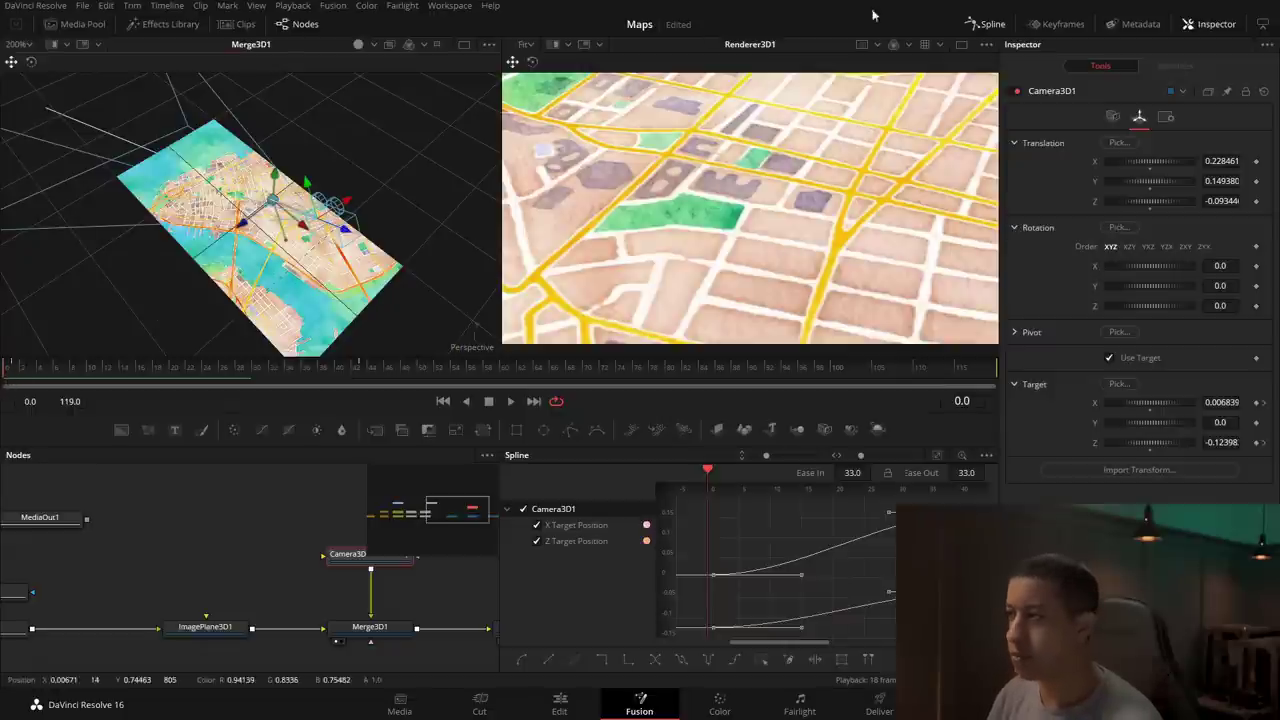
left_click(1256, 162)
left_click(1256, 201)
Step: At frame 54, move Camera3D1 back past the route's end to about X 0.48, Y 0.19, Z 0.01
left_click_drag(20, 372, 43, 374)
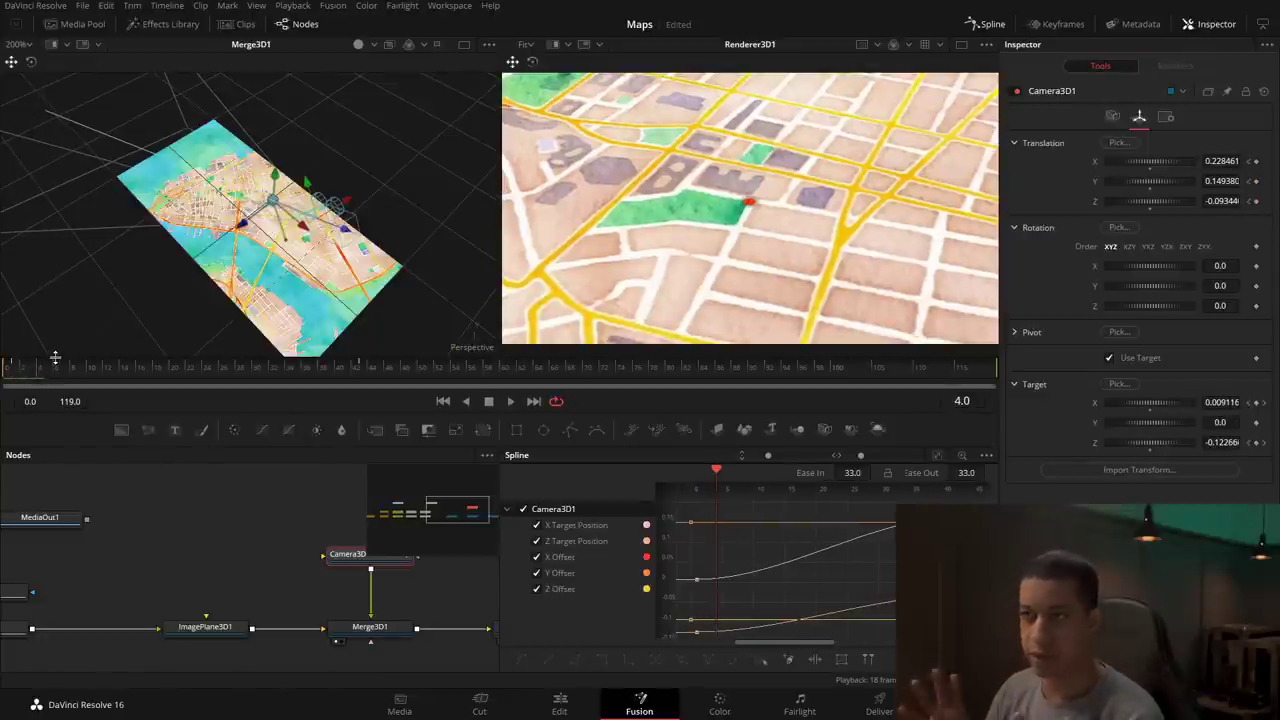
left_click_drag(52, 370, 444, 383)
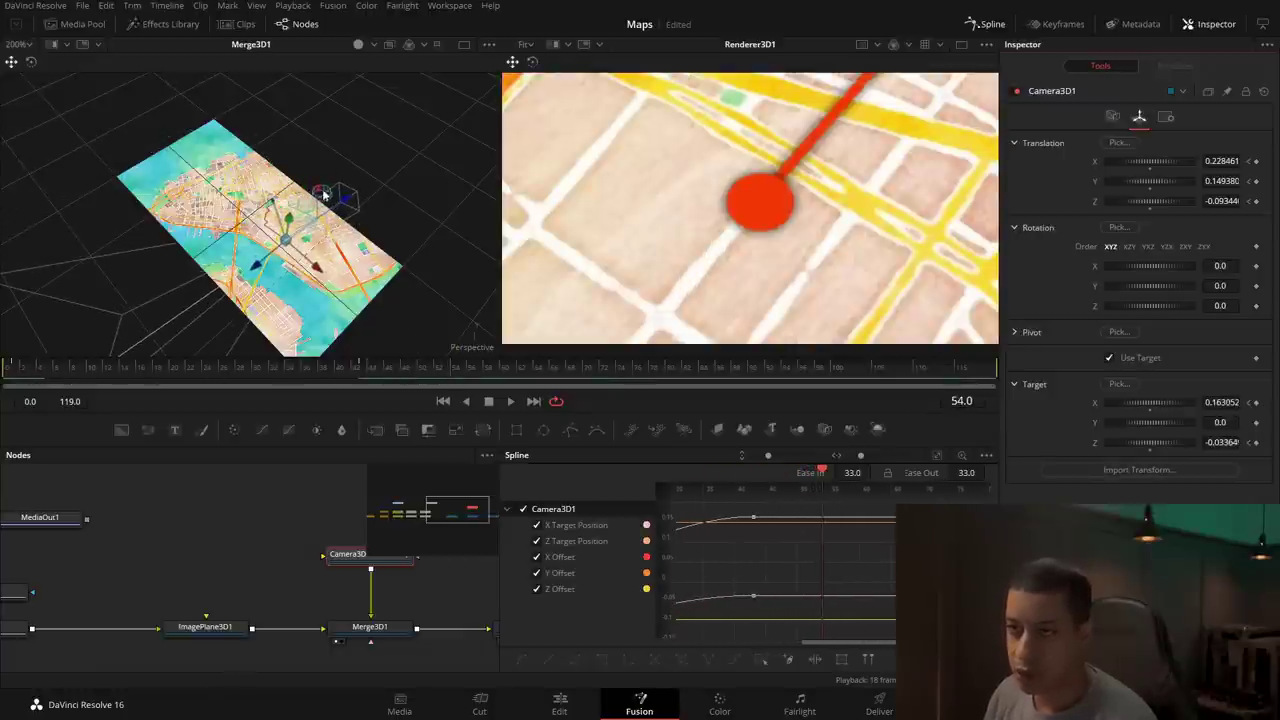
left_click_drag(318, 192, 392, 270)
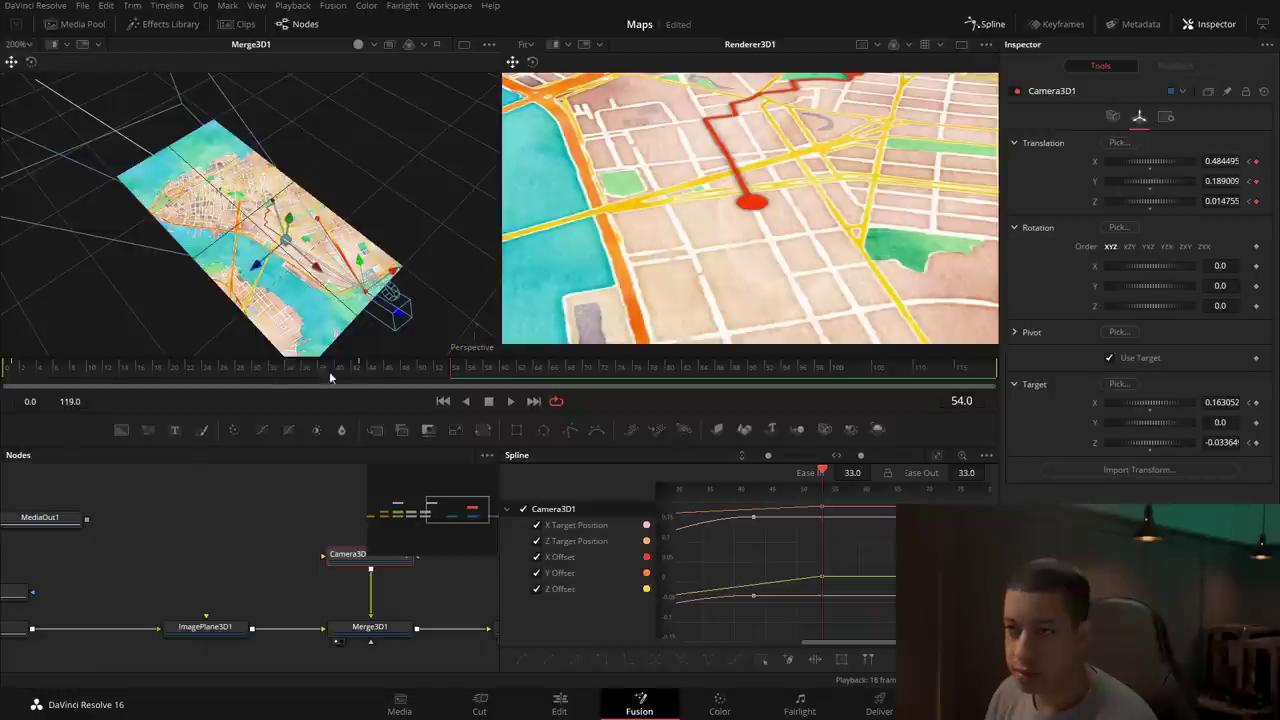
Step: Play back the camera move and scrub between its start and end keyframes to check the motion
key("space")
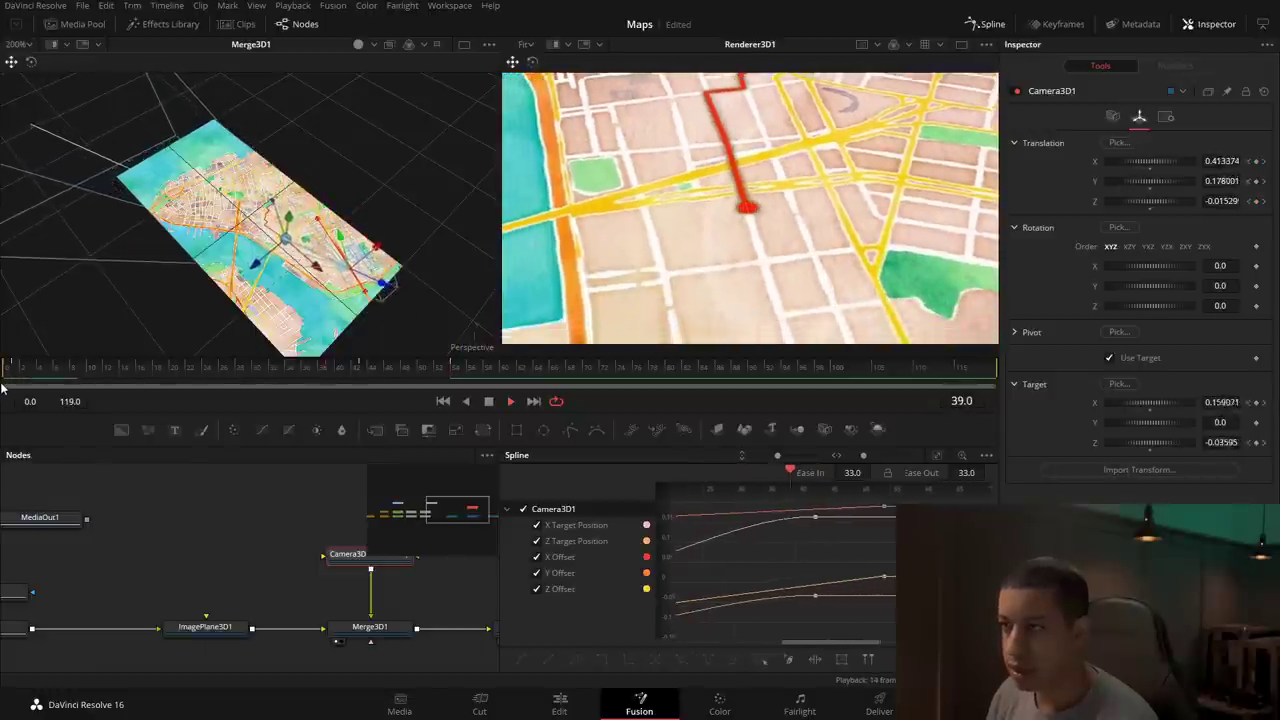
key("space")
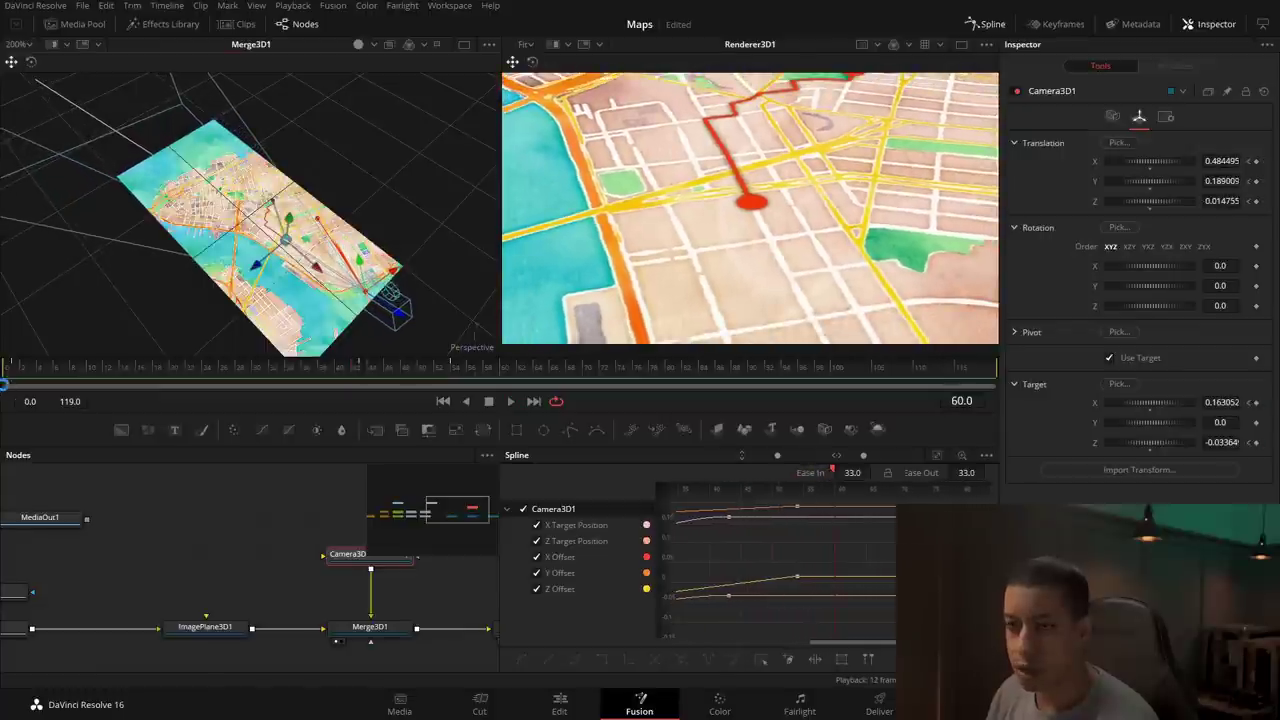
left_click_drag(97, 373, 2, 375)
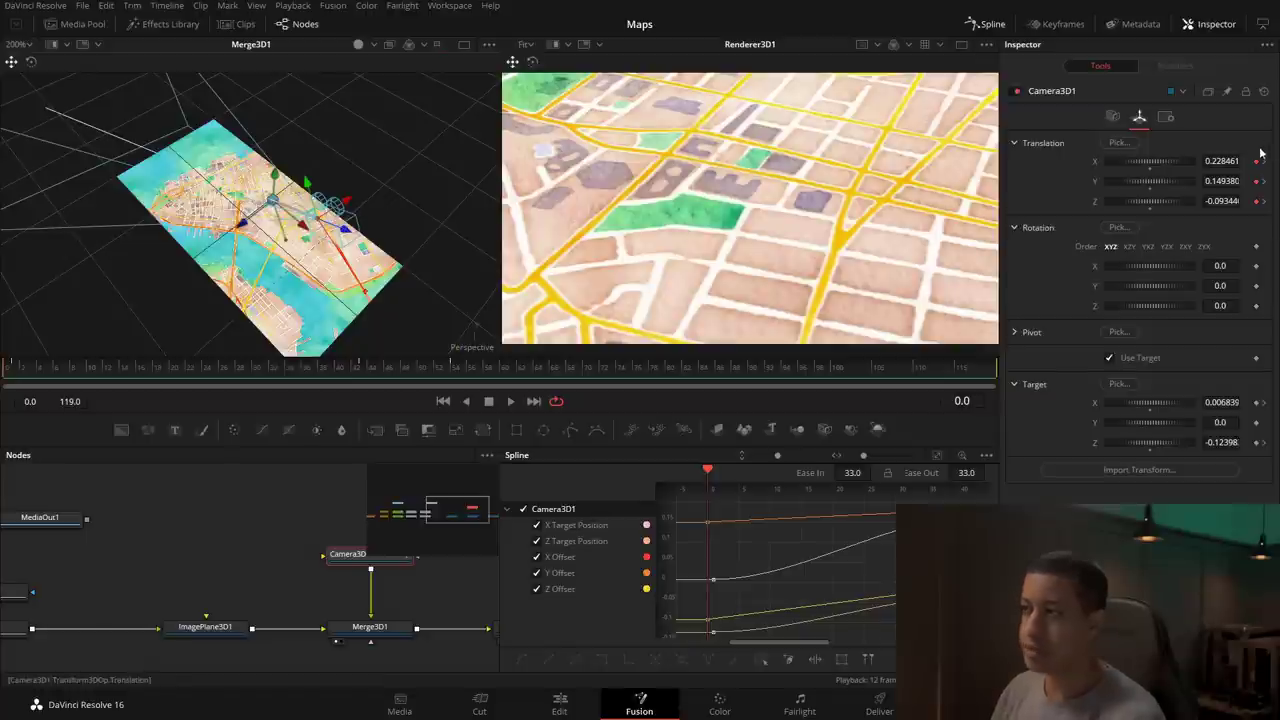
left_click_drag(160, 375, 449, 377)
left_click(460, 366)
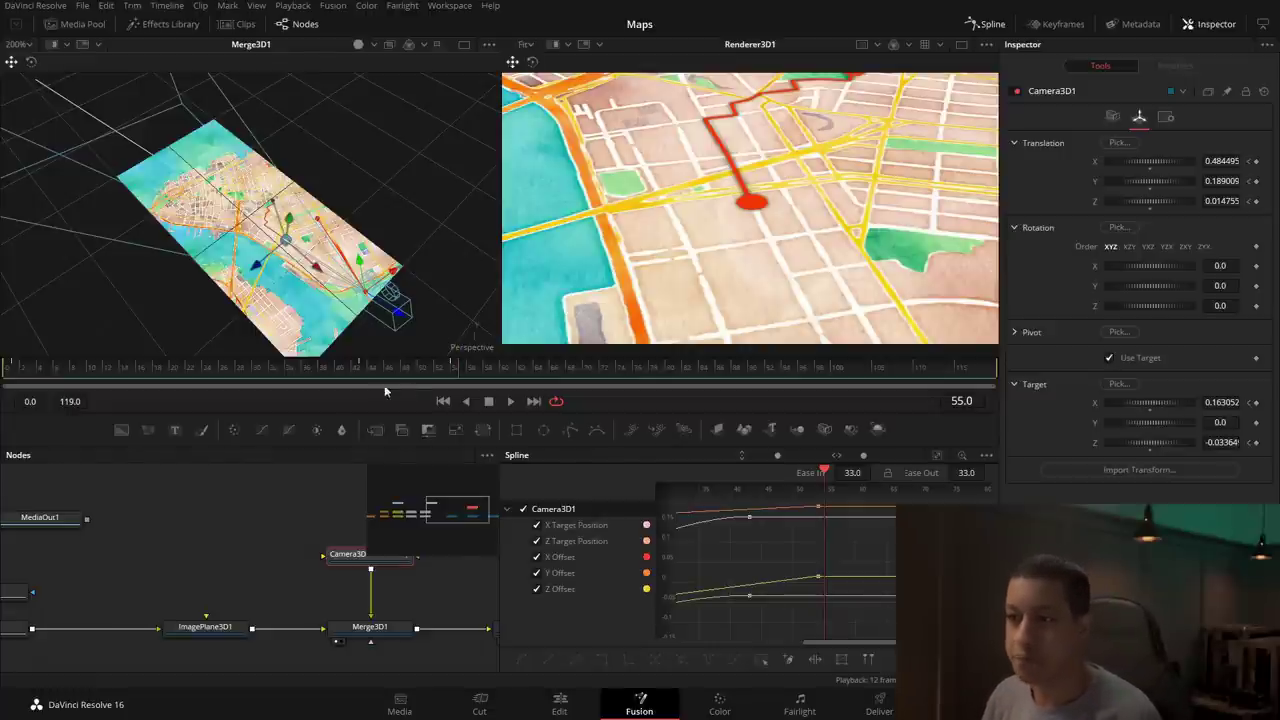
Step: Smooth the camera's offset curves into their frame 54 keyframes and play back the move from the start
left_click(455, 370)
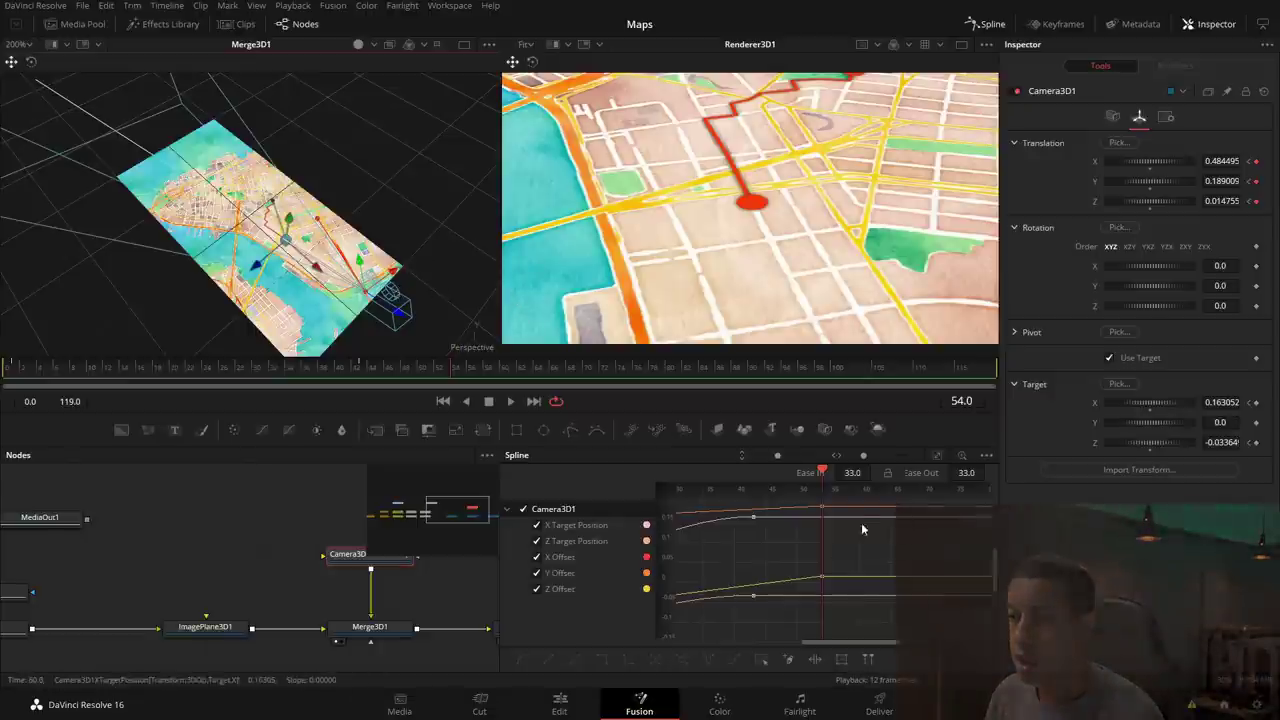
left_click(986, 455)
left_click(866, 546)
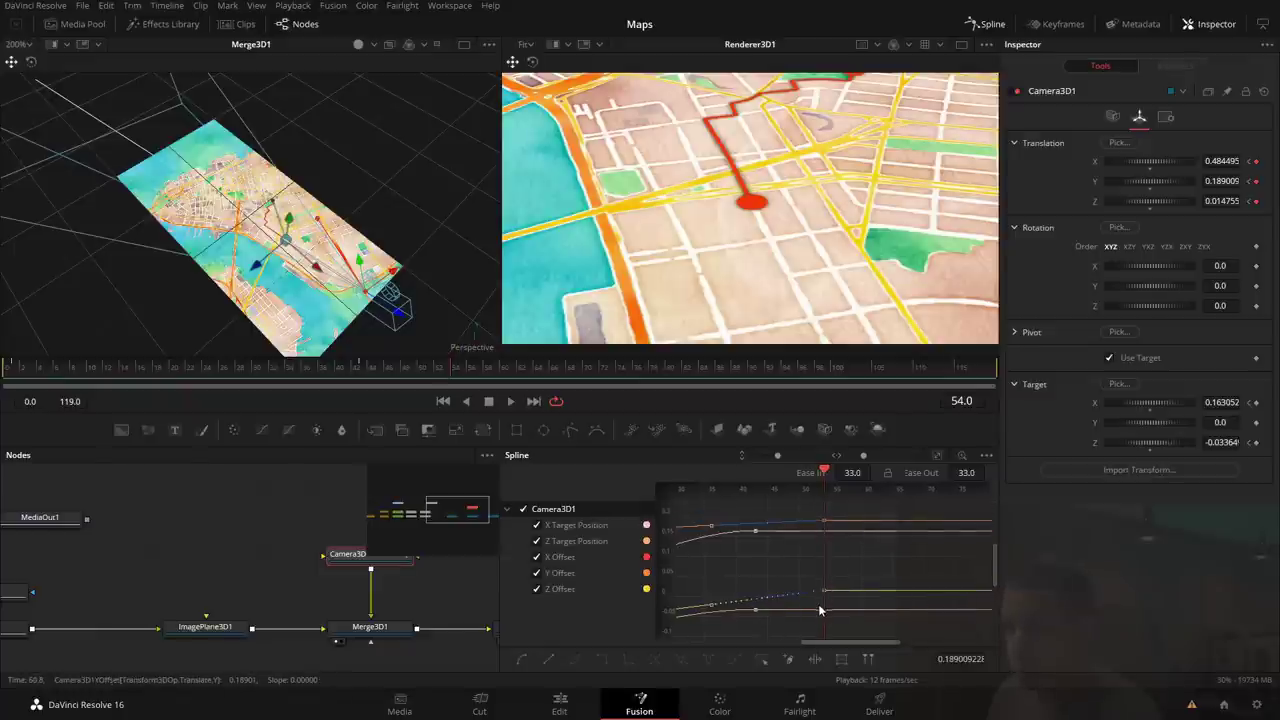
left_click(3, 380)
key("space")
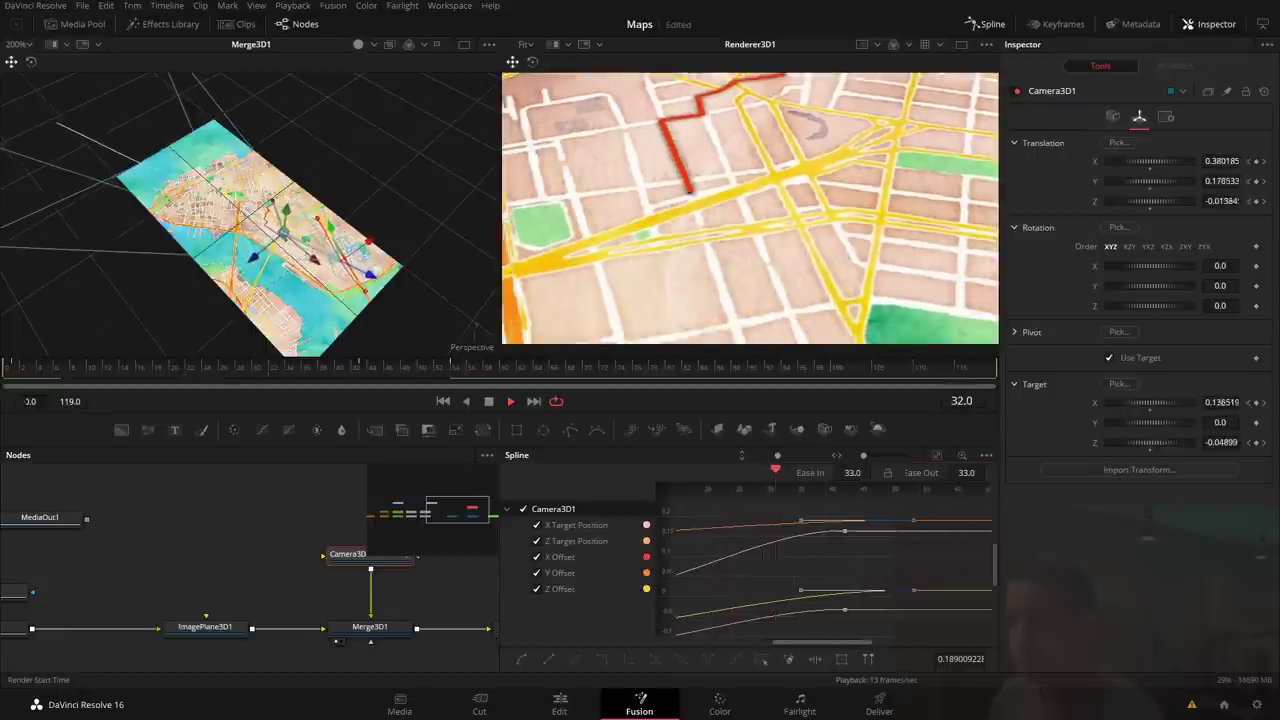
Step: At frame 54, shift Camera3D1 sideways to about X 0.48, Z 0.05, and play back the adjusted move
left_click(420, 378)
left_click_drag(420, 378, 452, 373)
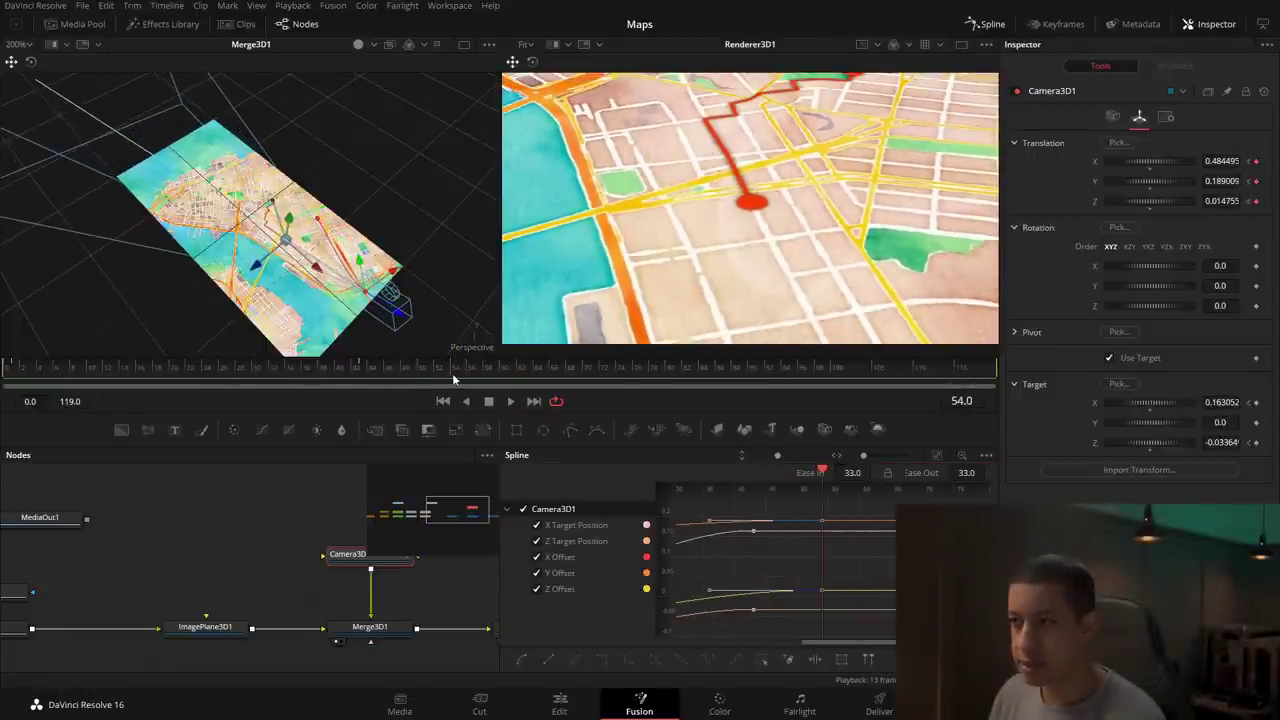
left_click_drag(398, 279, 388, 285)
key("space")
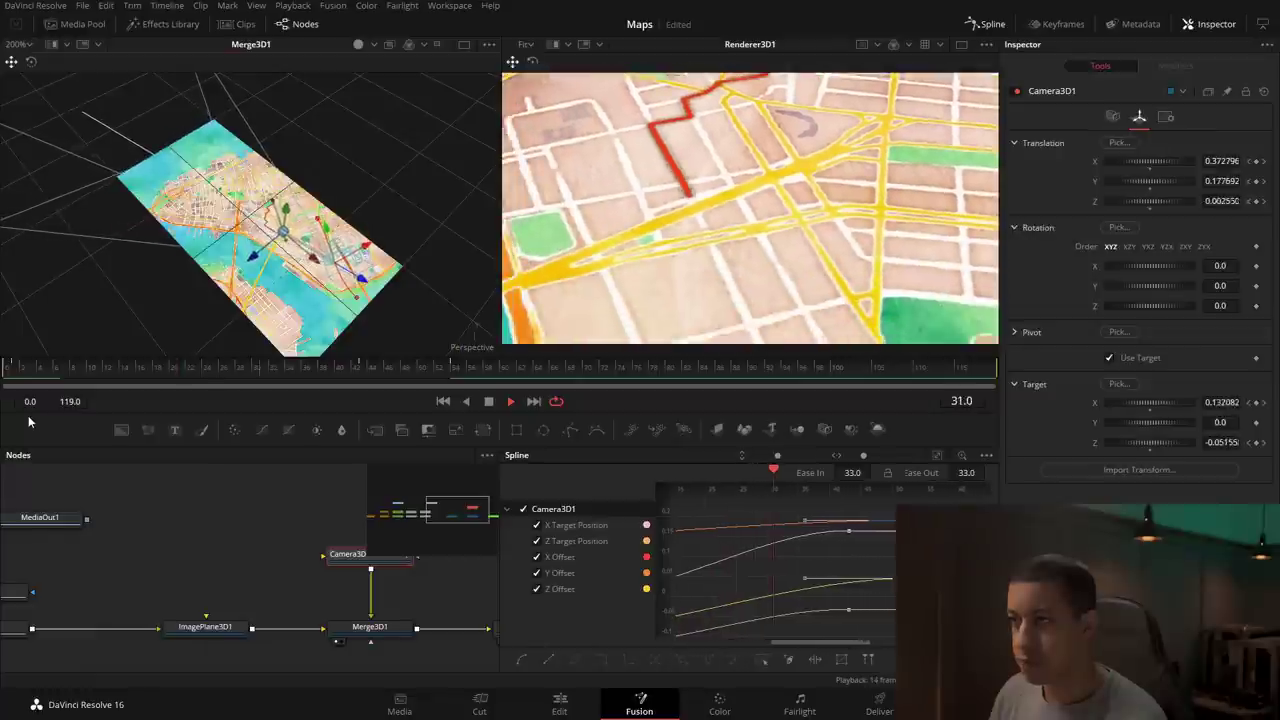
key("space")
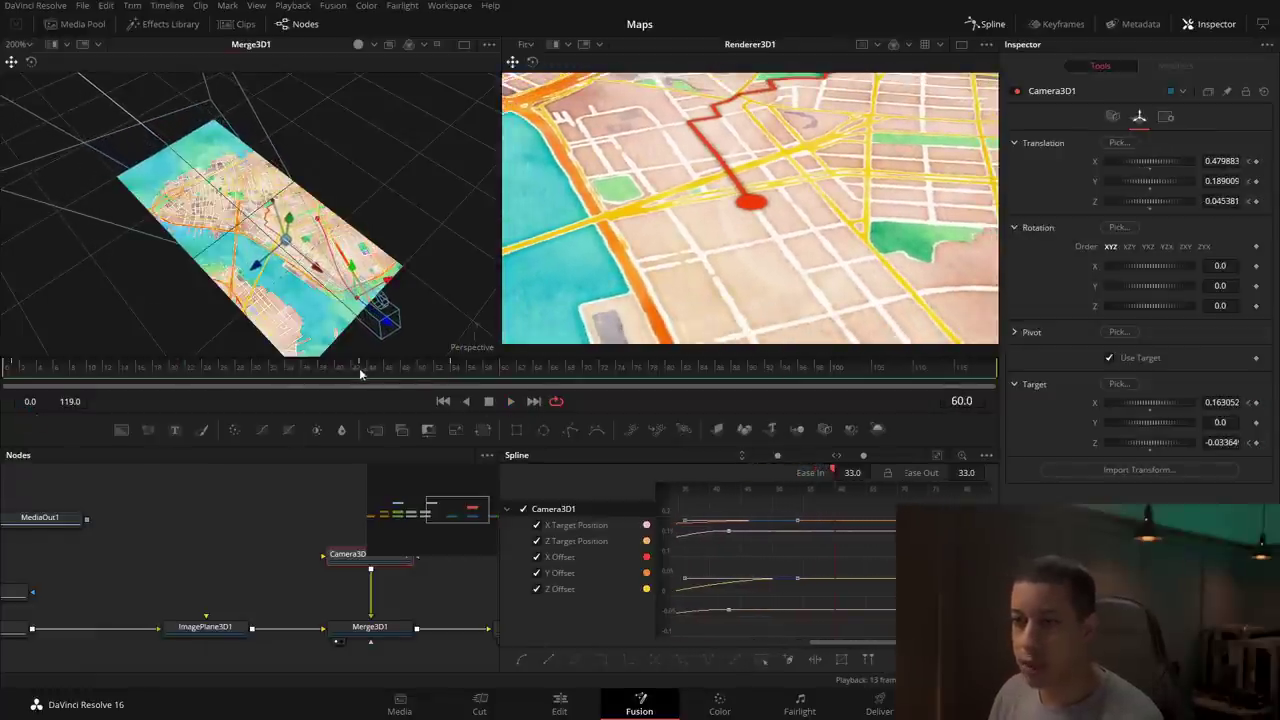
Step: Close the spline editor to give the node graph the full width
left_click_drag(262, 296, 300, 297)
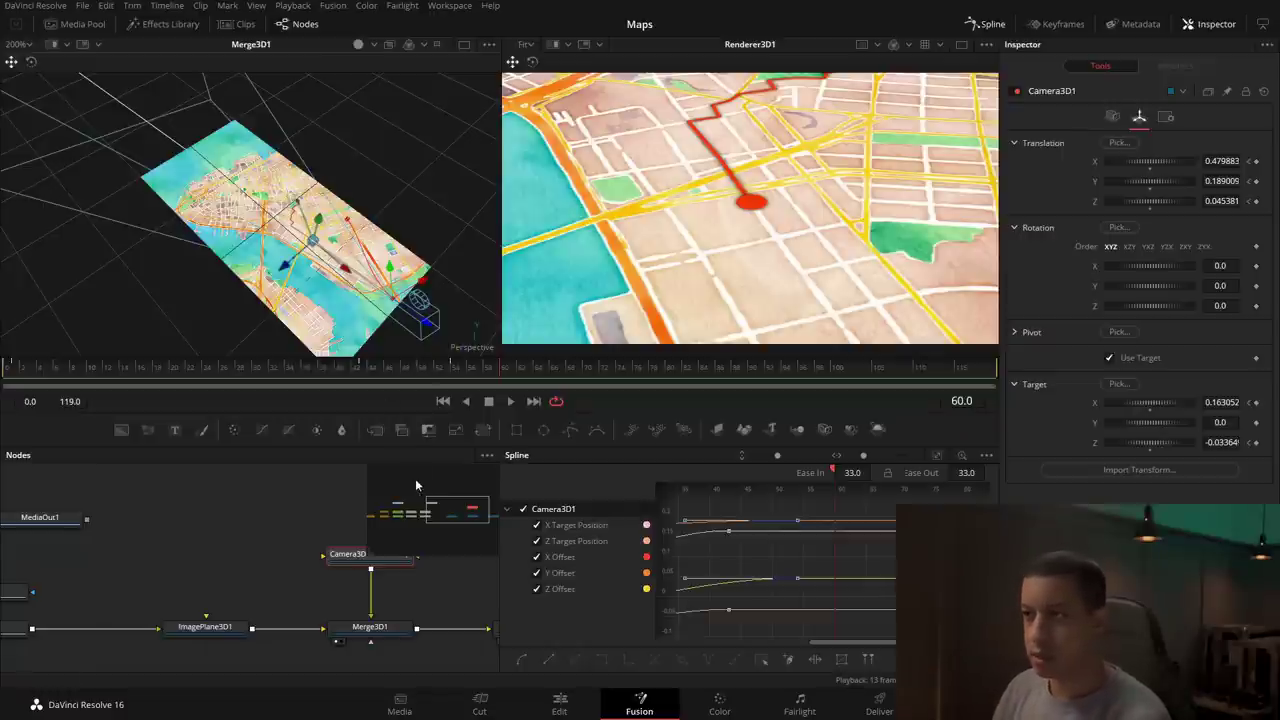
left_click_drag(460, 594, 367, 580)
left_click(991, 21)
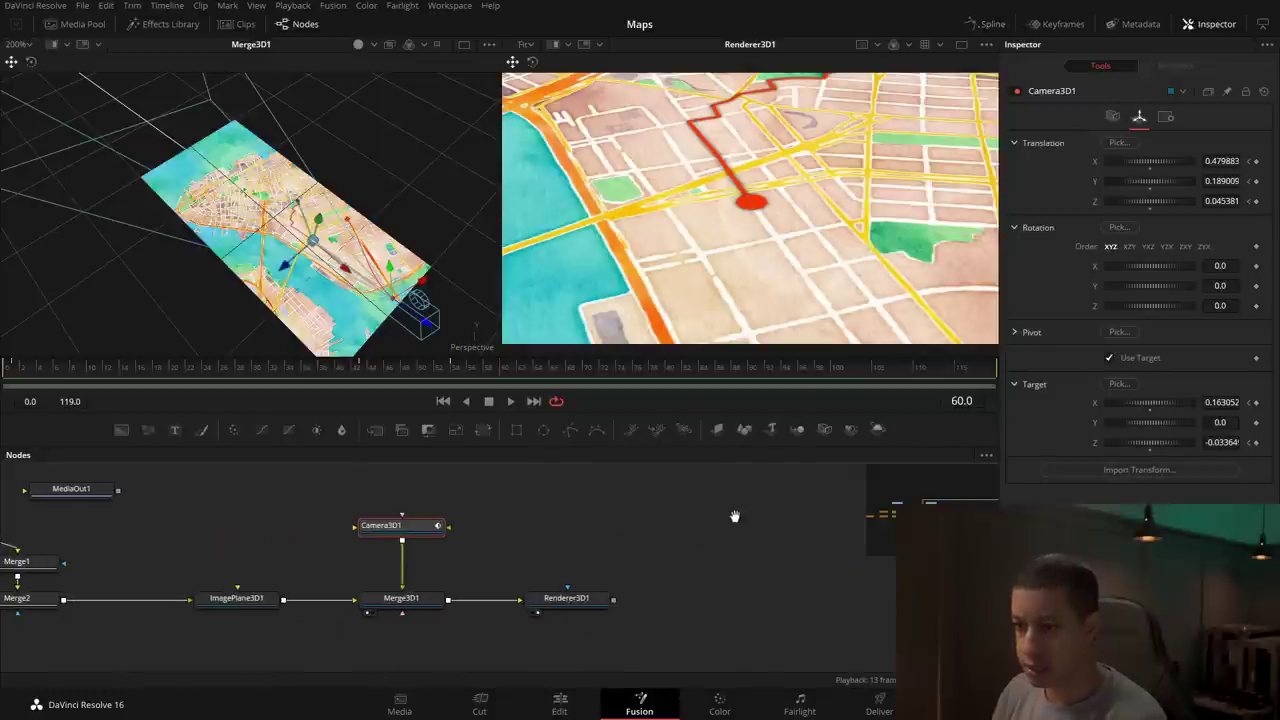
Step: Merge a solid black Background over Renderer3D1, view the merge in the second viewer, and set its blend to about 0.29
left_click_drag(120, 429, 758, 580)
left_click_drag(758, 580, 707, 569)
left_click_drag(674, 517, 563, 594)
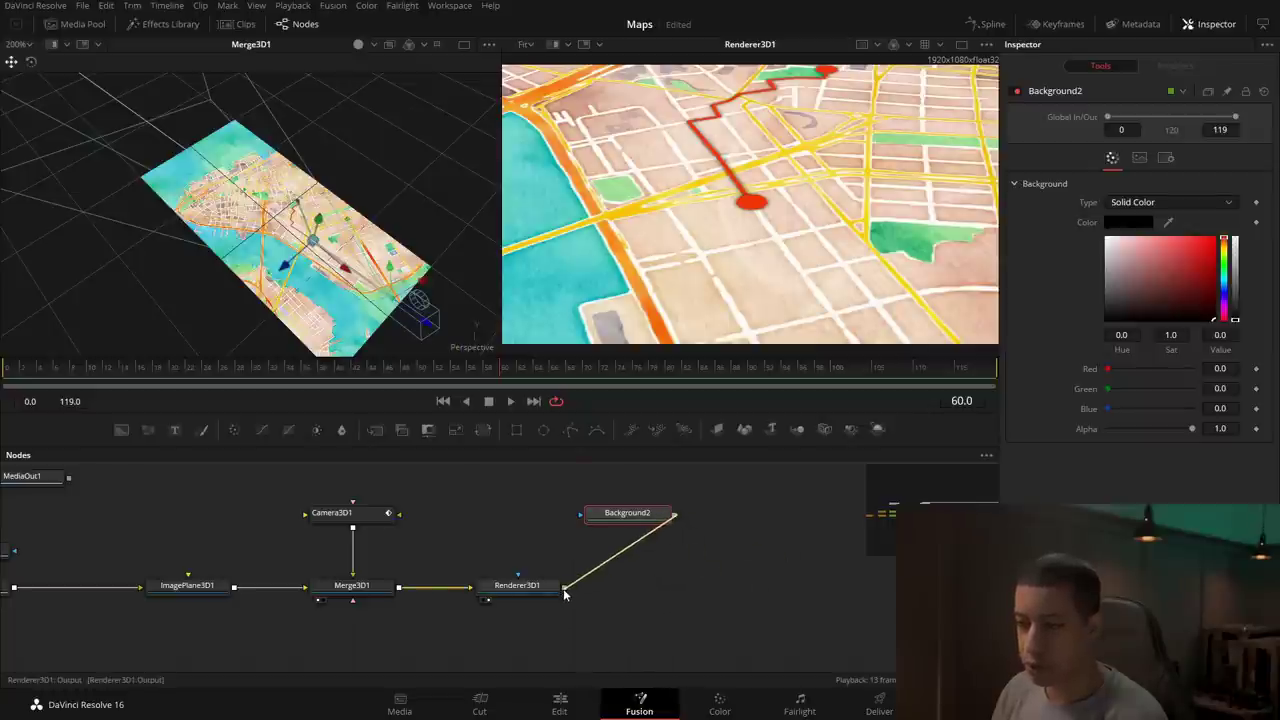
left_click_drag(655, 588, 804, 197)
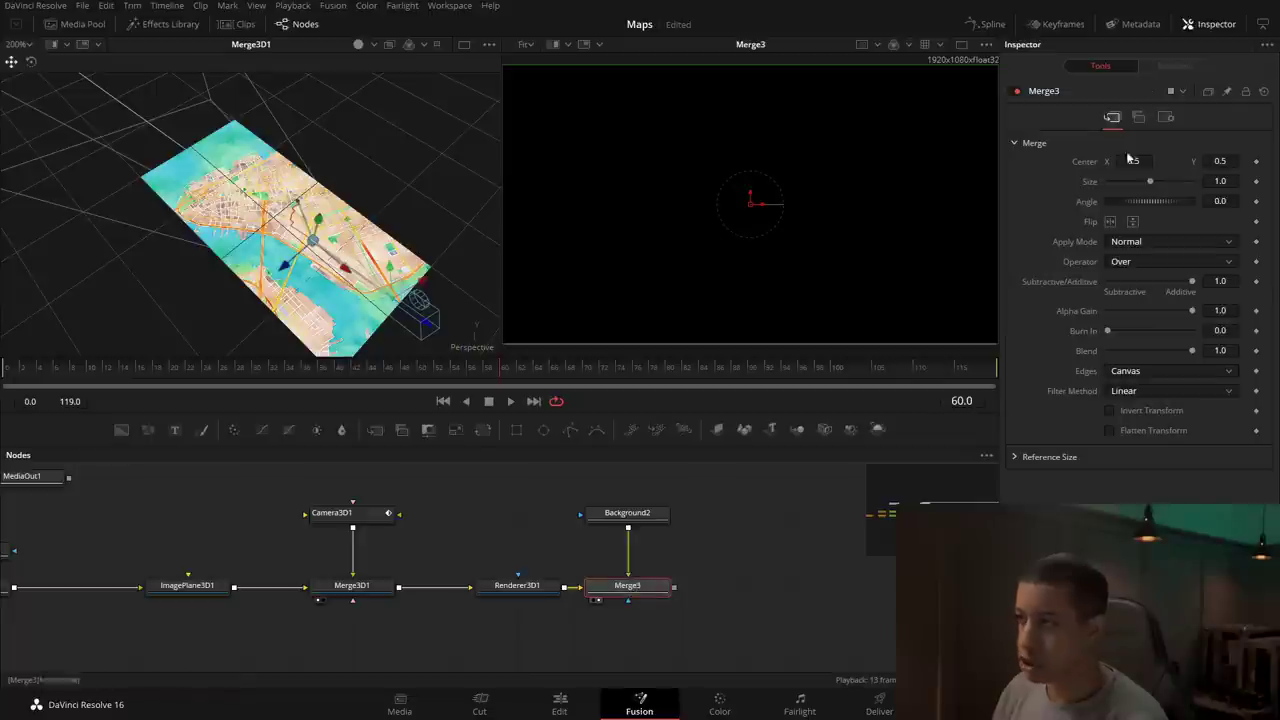
left_click(1165, 118)
left_click_drag(1187, 163, 1131, 166)
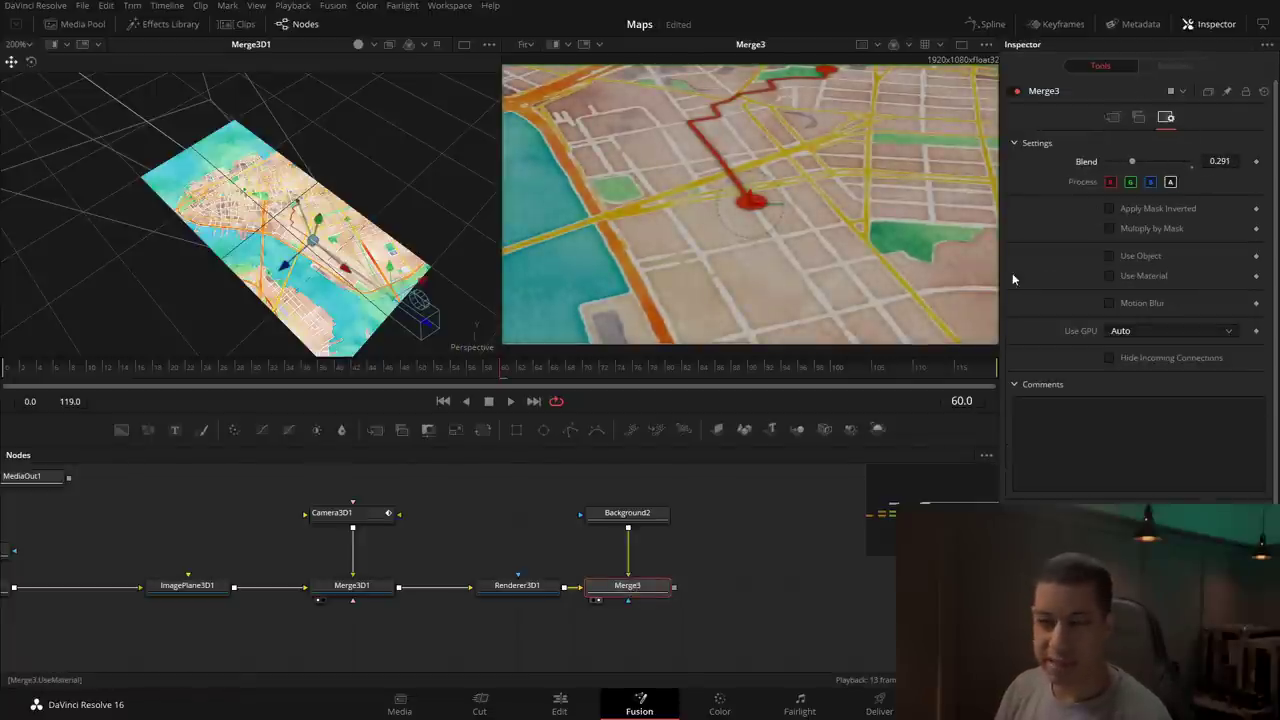
Step: Add a B-Spline mask node and connect it to Background2's mask input
left_click_drag(778, 470, 677, 488)
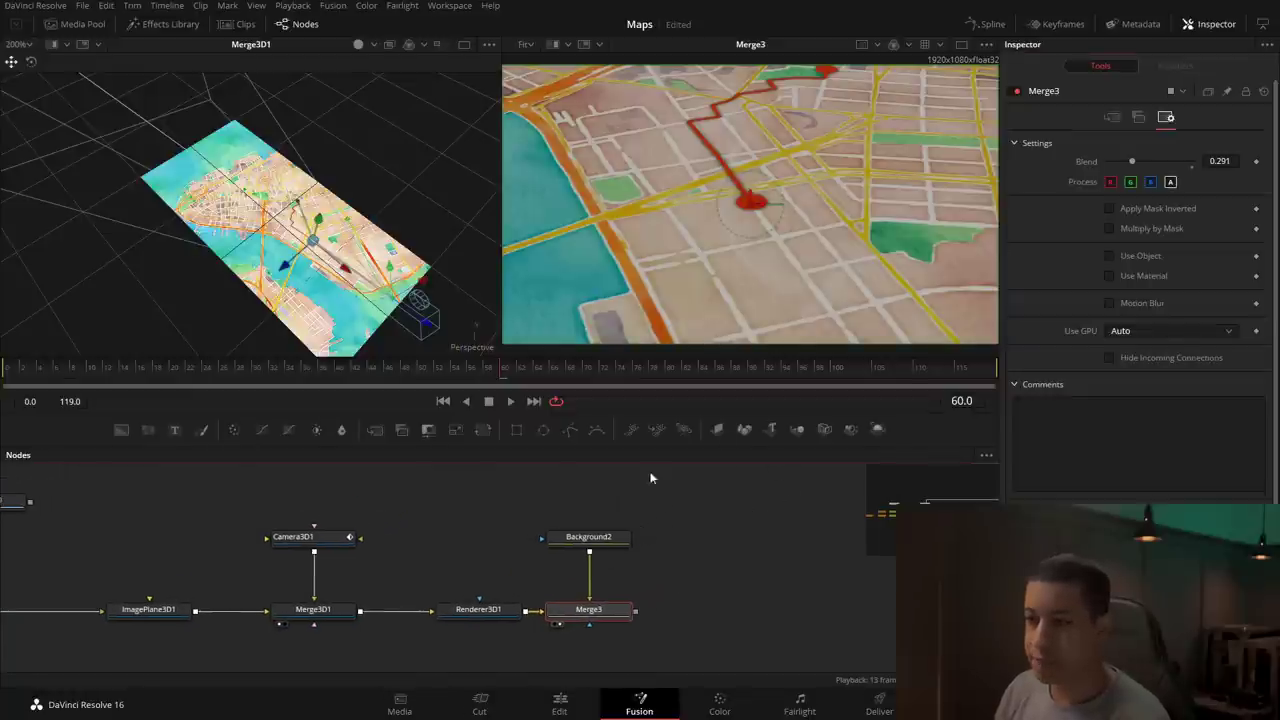
left_click_drag(591, 440, 500, 508)
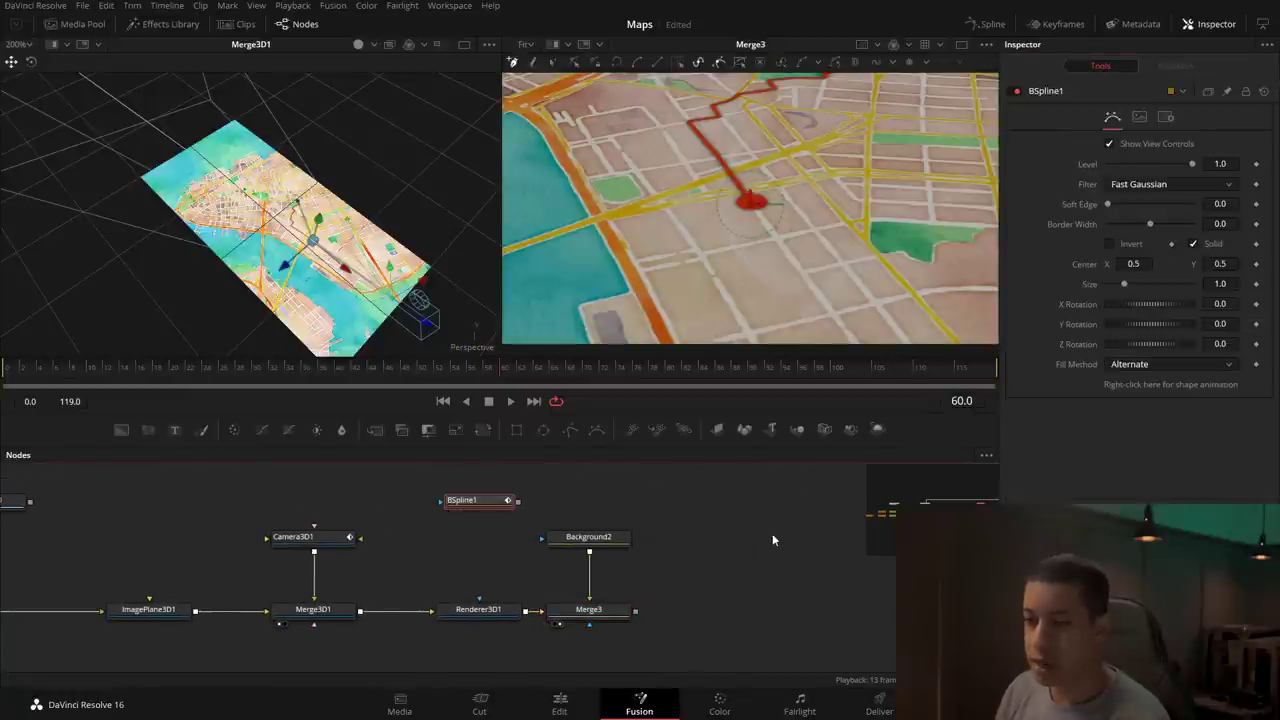
left_click_drag(518, 500, 556, 537)
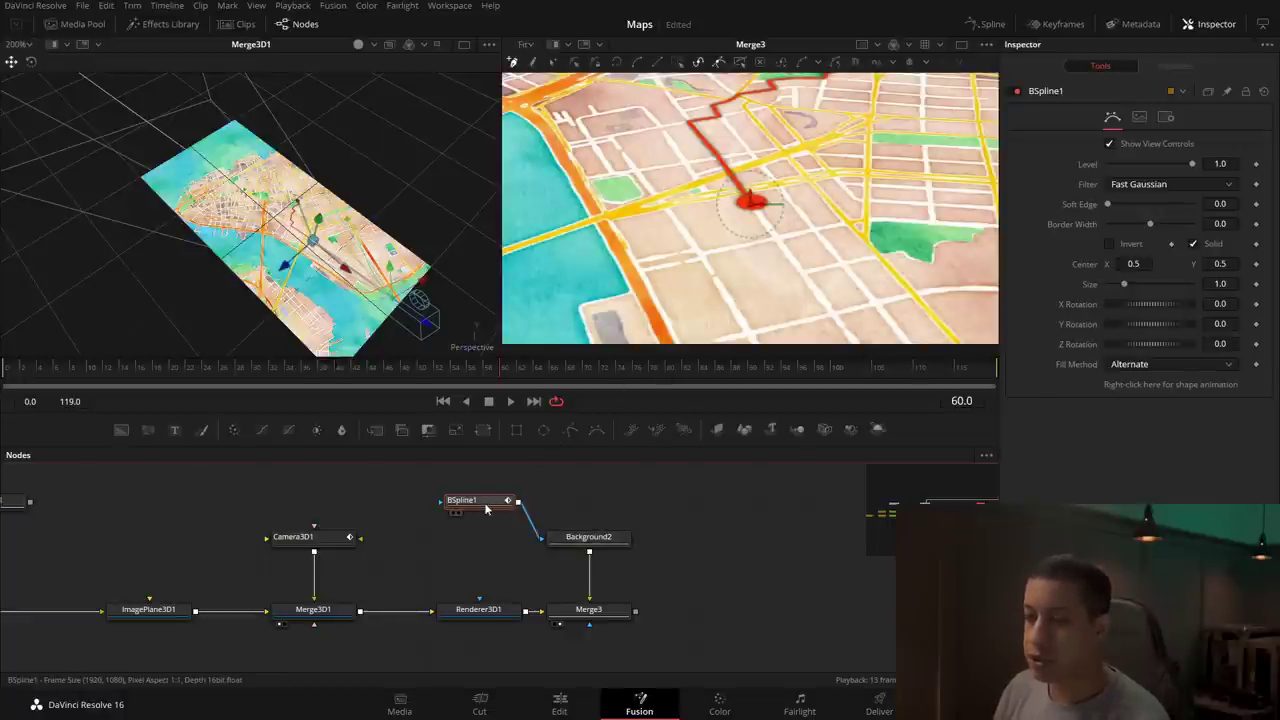
Step: Draw a closed, roughly oval B-Spline mask around the route's end marker at frame 60
left_click(839, 106)
left_click(650, 119)
left_click(594, 235)
left_click(672, 298)
left_click(835, 253)
left_click(916, 276)
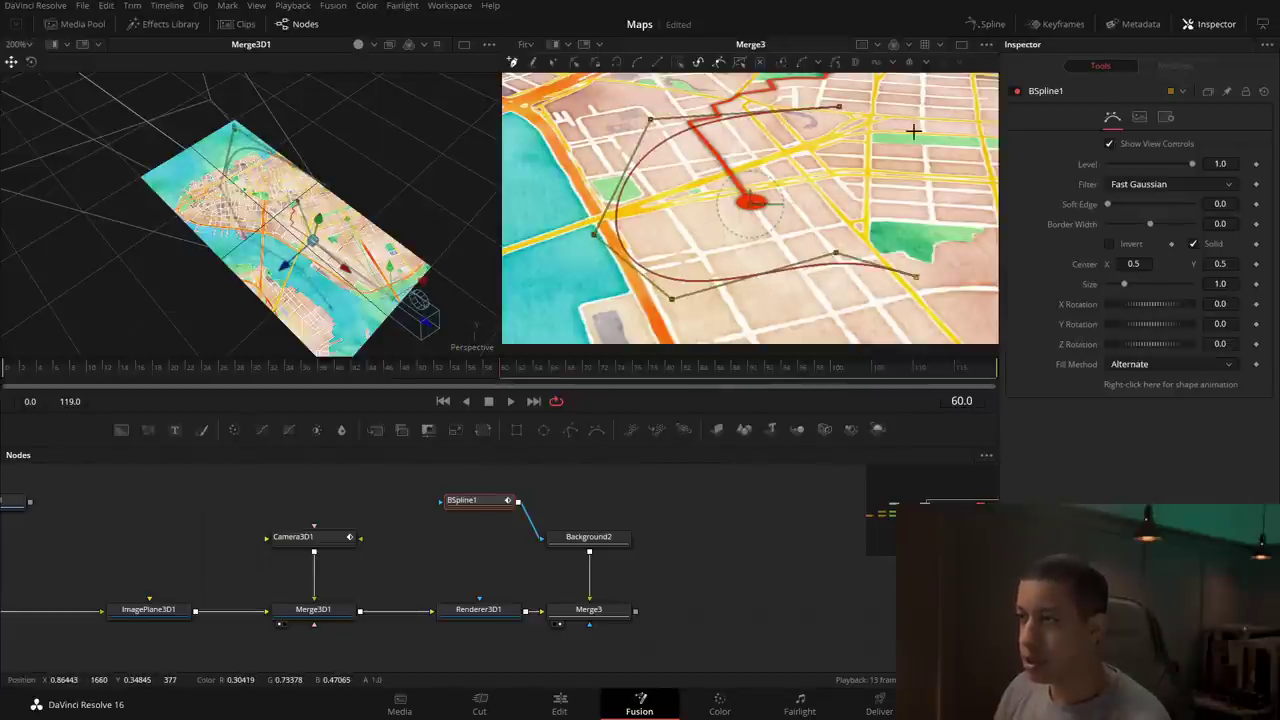
left_click(922, 172)
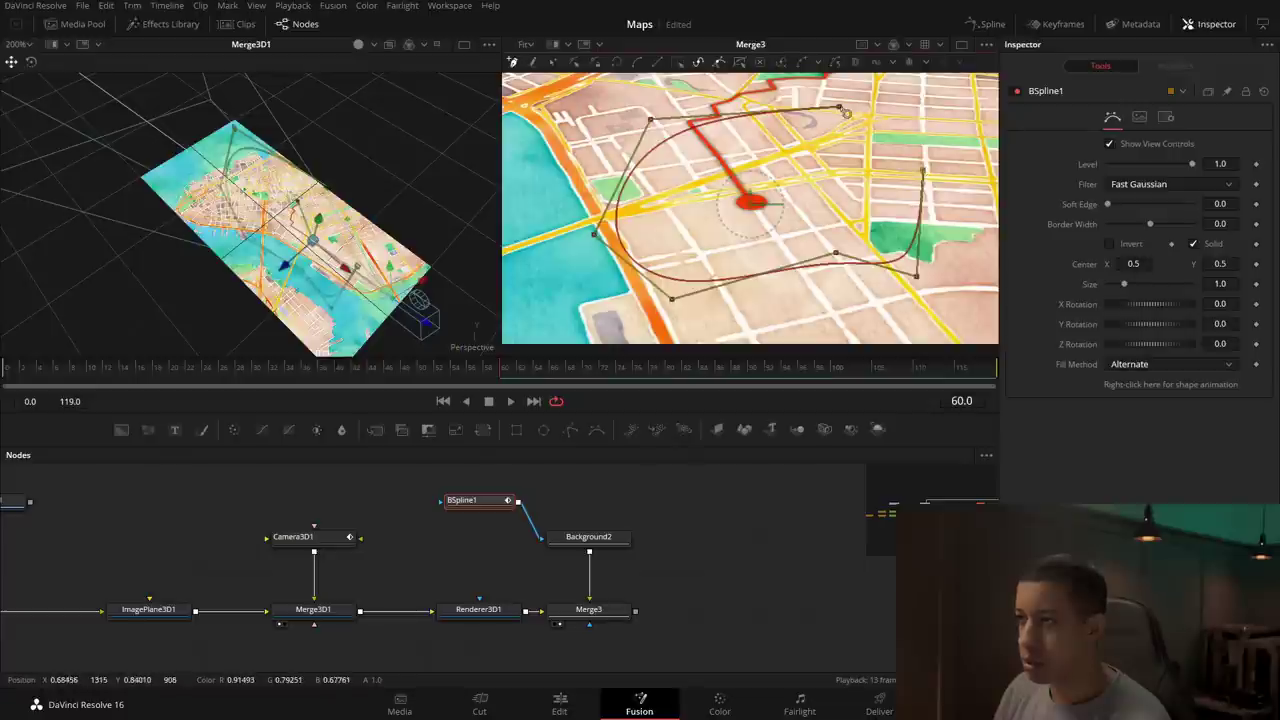
left_click(841, 108)
Step: Invert the B-Spline mask and set its soft edge to about 0.145
left_click(1143, 250)
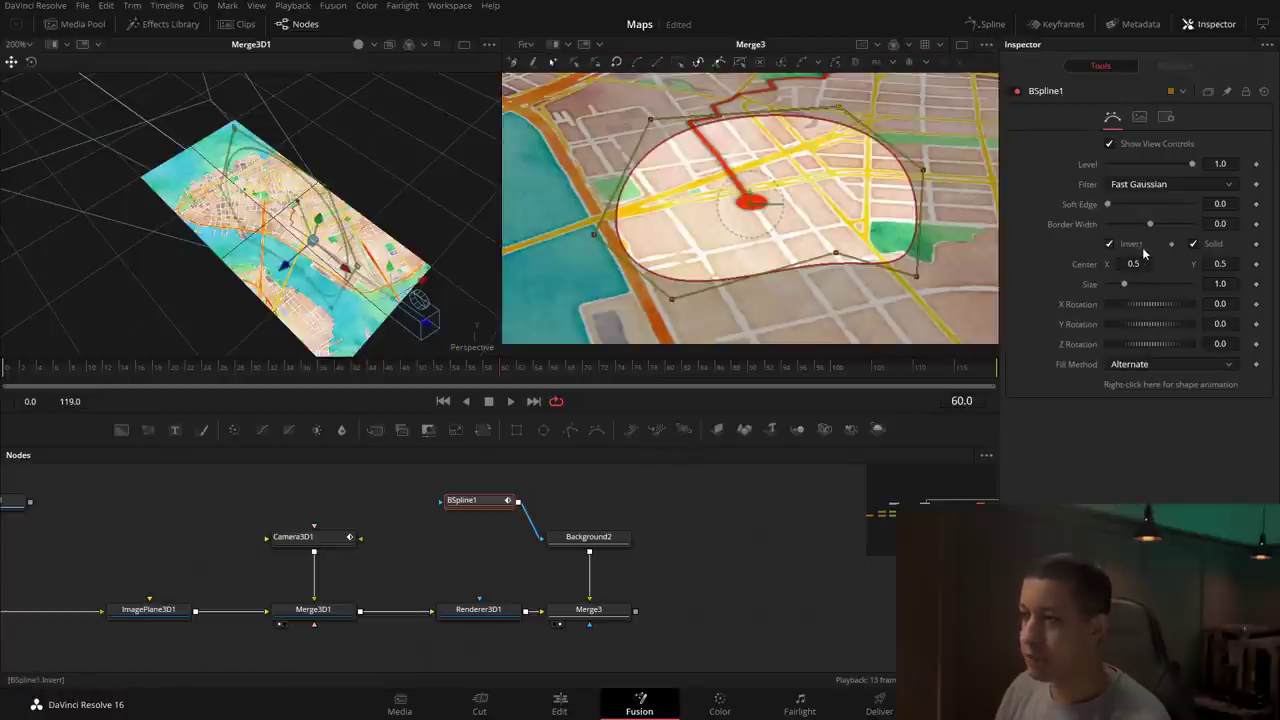
left_click_drag(1108, 204, 1169, 205)
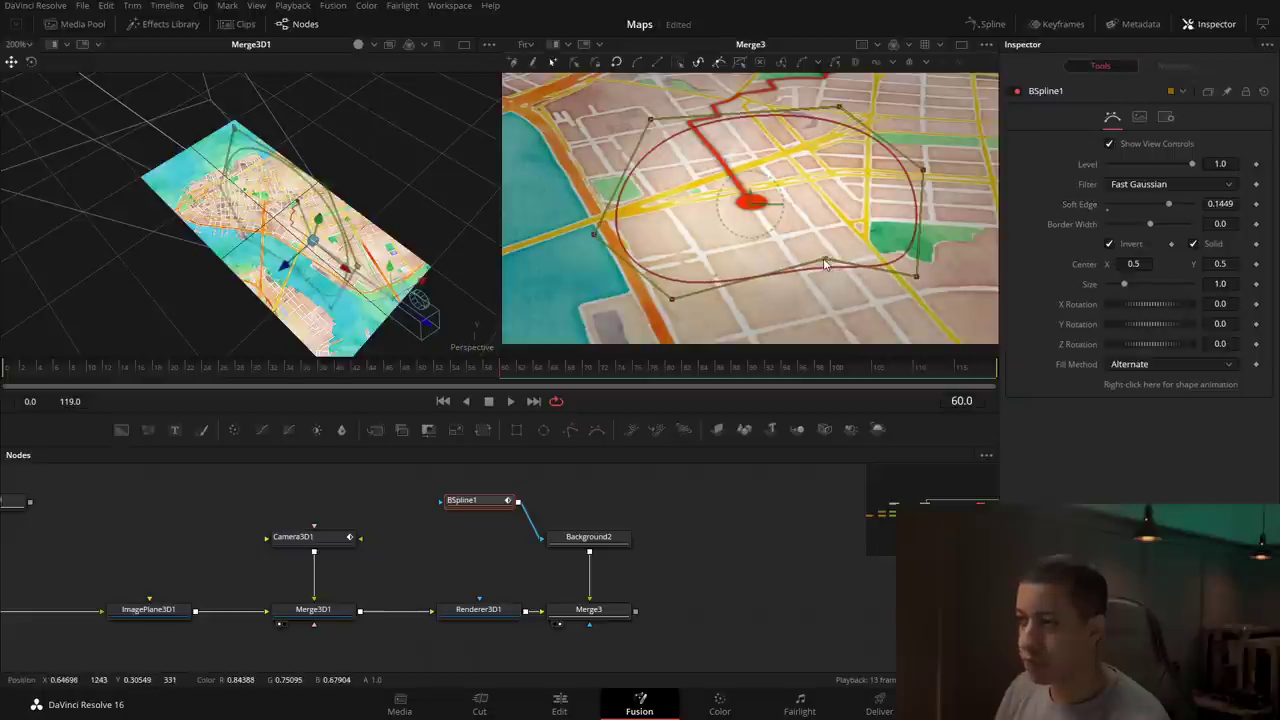
Step: Animate the mask by shifting it down and left at frame 0 and raising its upper points around the route at frame 22, and play it back
left_click_drag(496, 388, 2, 390)
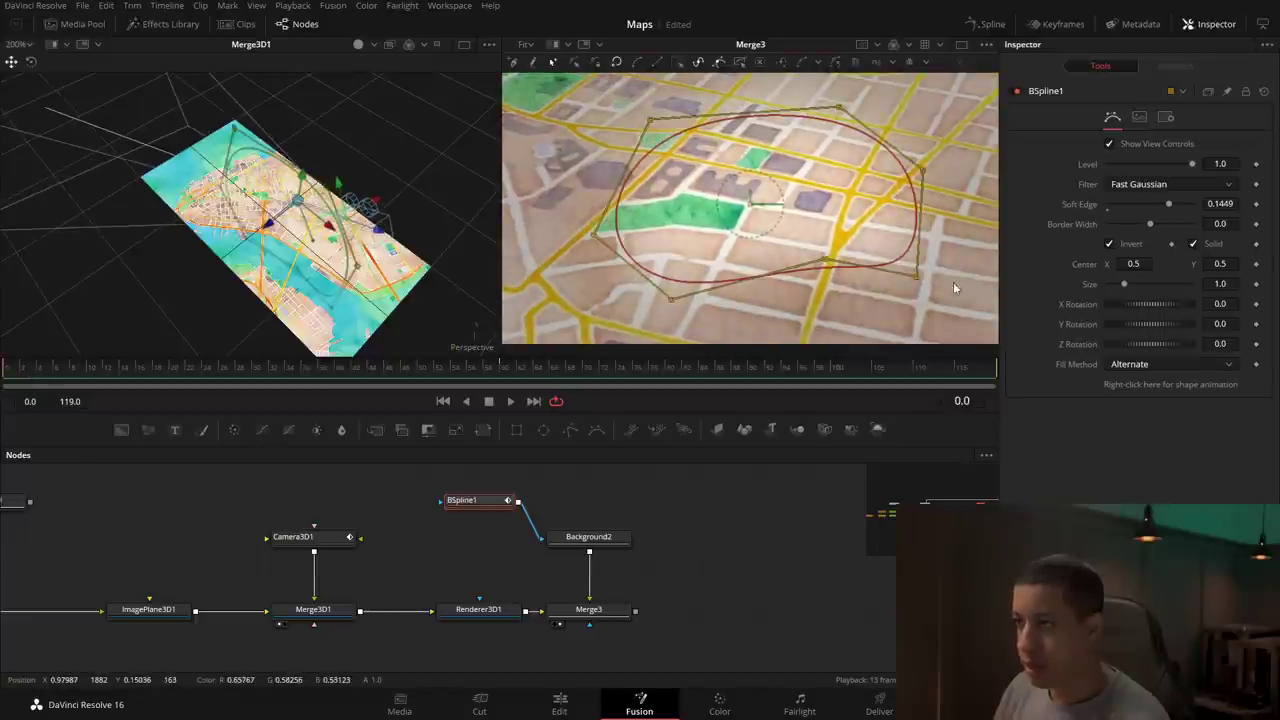
left_click_drag(874, 288, 871, 304)
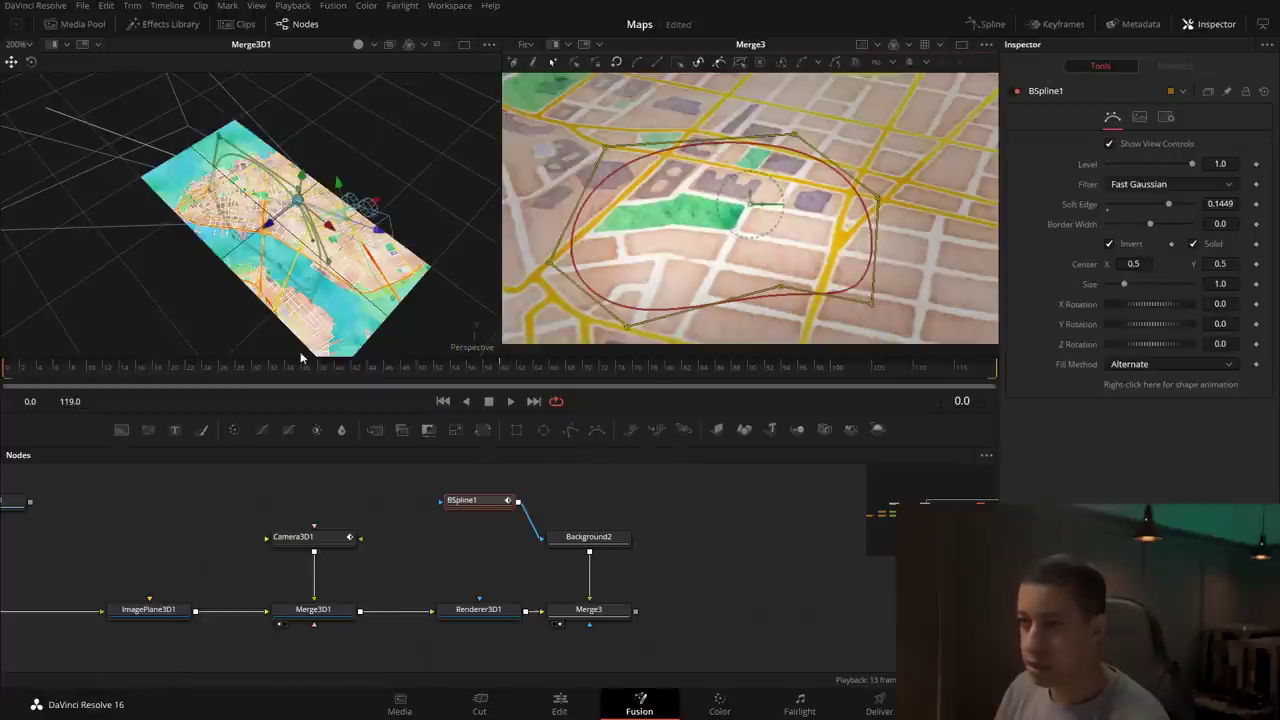
left_click_drag(14, 372, 191, 374)
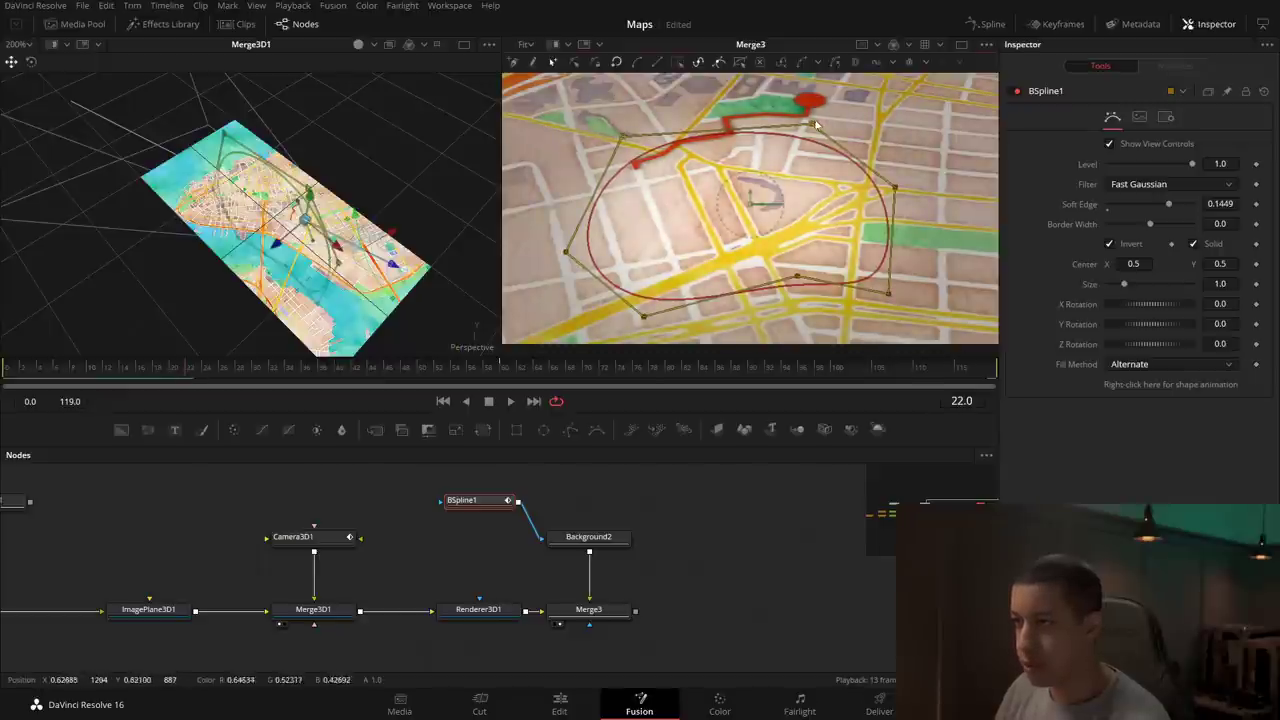
left_click_drag(810, 124, 812, 99)
left_click_drag(186, 367, 3, 385)
key("space")
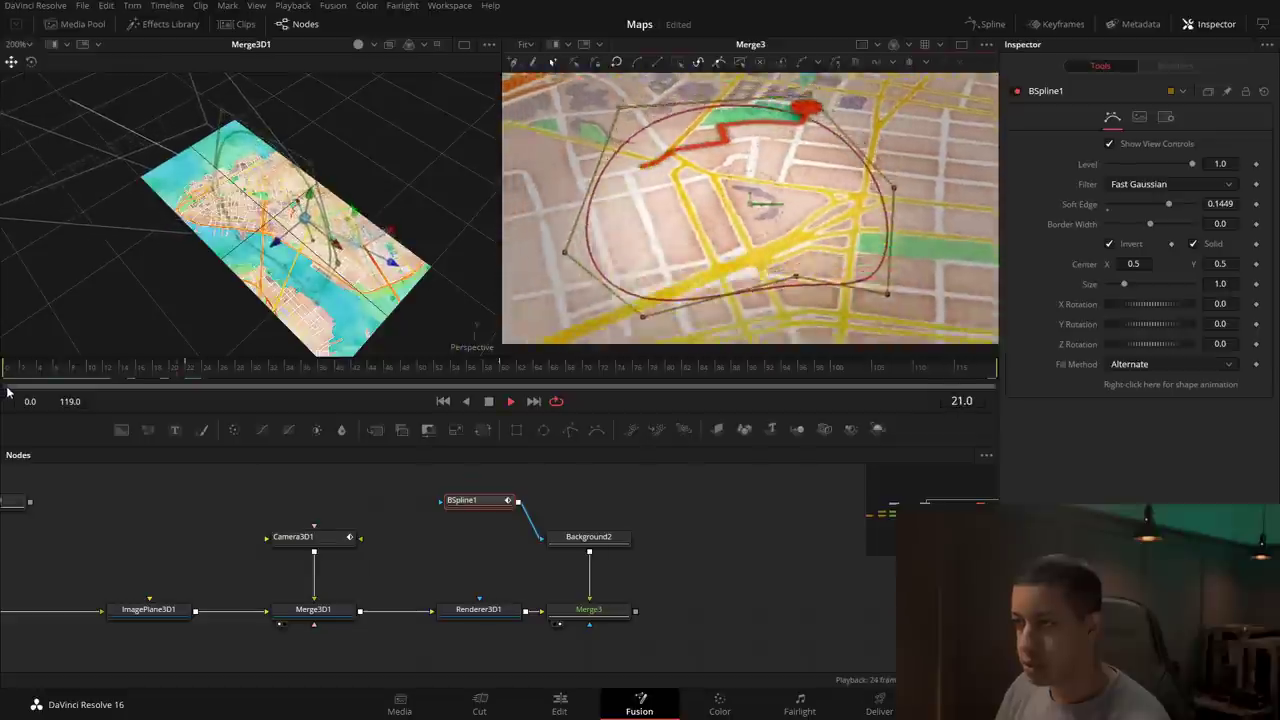
left_click(510, 401)
Step: Strengthen the vignette by setting Merge3's blend to about 0.49 and BSpline1's soft edge to about 0.17, and play it back
left_click(612, 610)
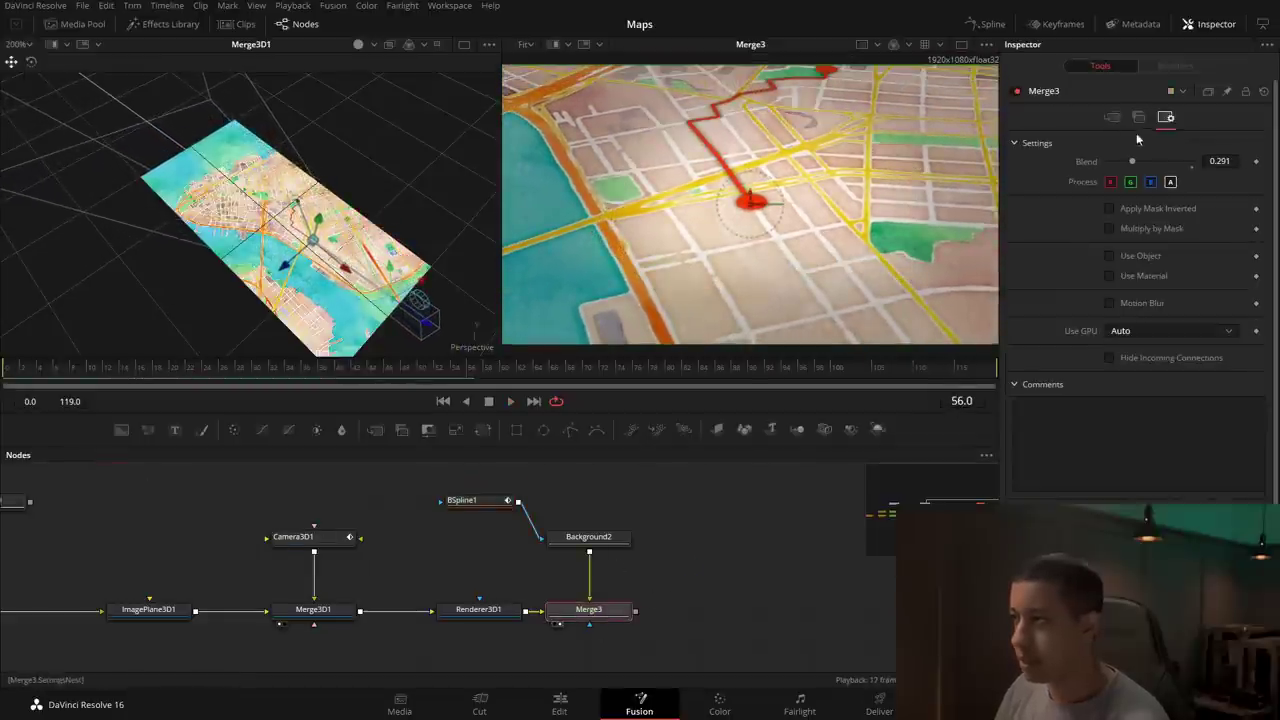
left_click_drag(1135, 162, 1152, 167)
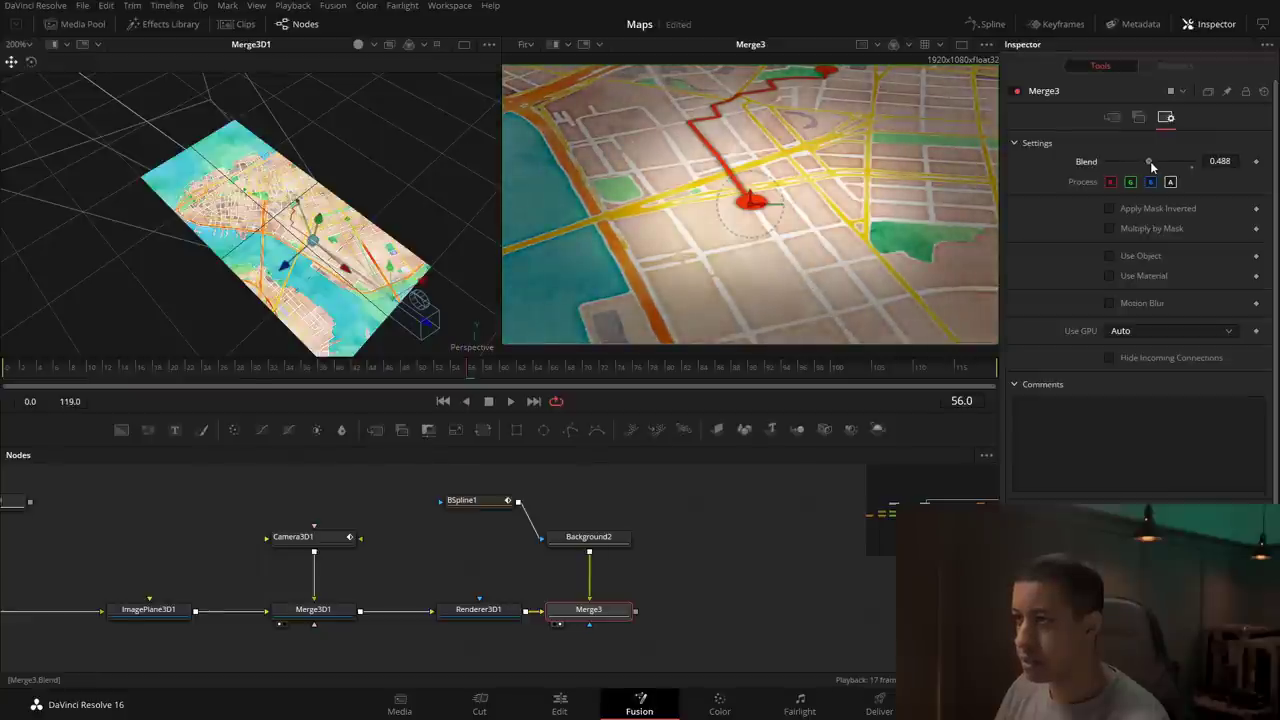
left_click(486, 502)
left_click_drag(1175, 212, 1186, 212)
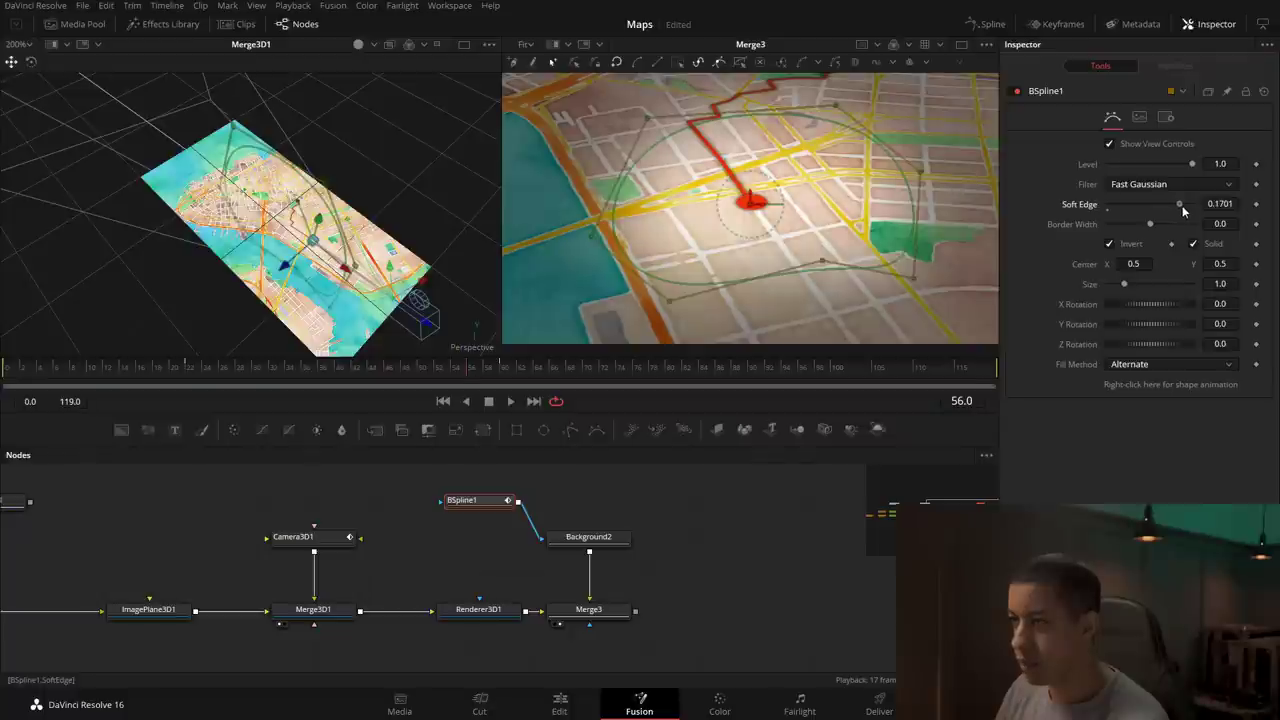
key("space")
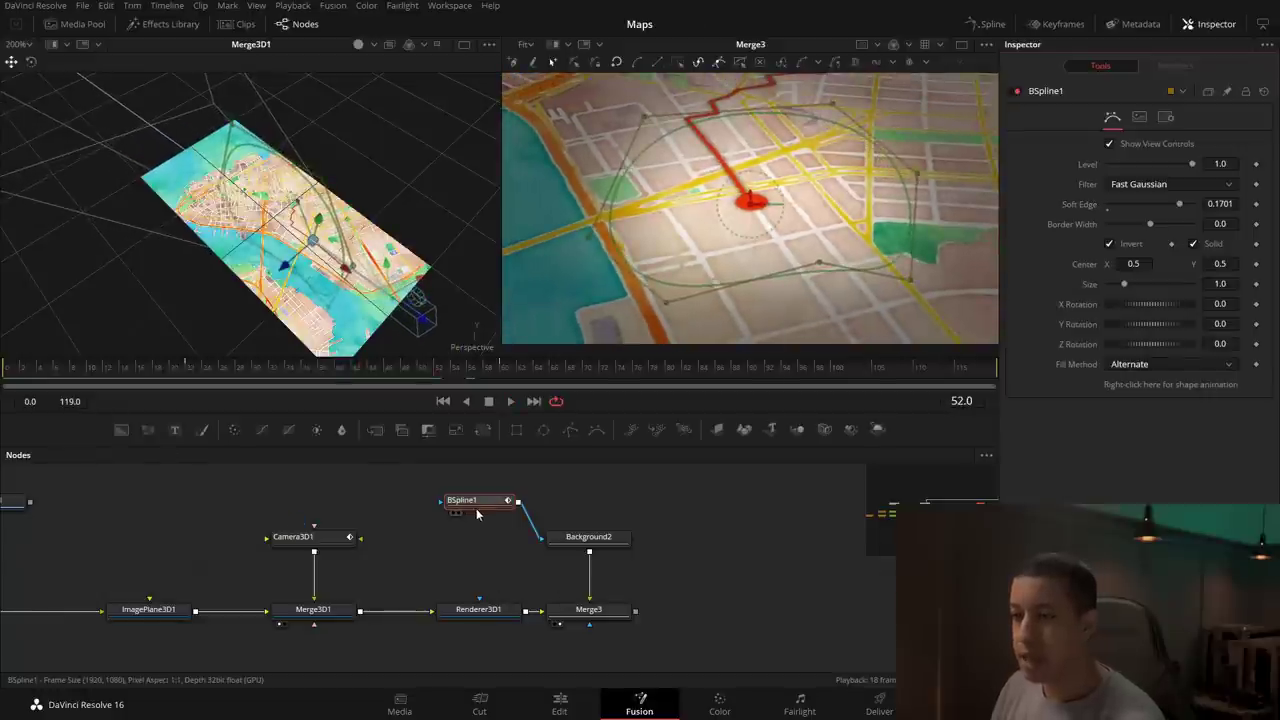
Step: Tidy the node graph by placing BSpline1 above Background2 and moving MediaOut1 beyond Merge3 at the chain's end
left_click_drag(478, 501, 590, 500)
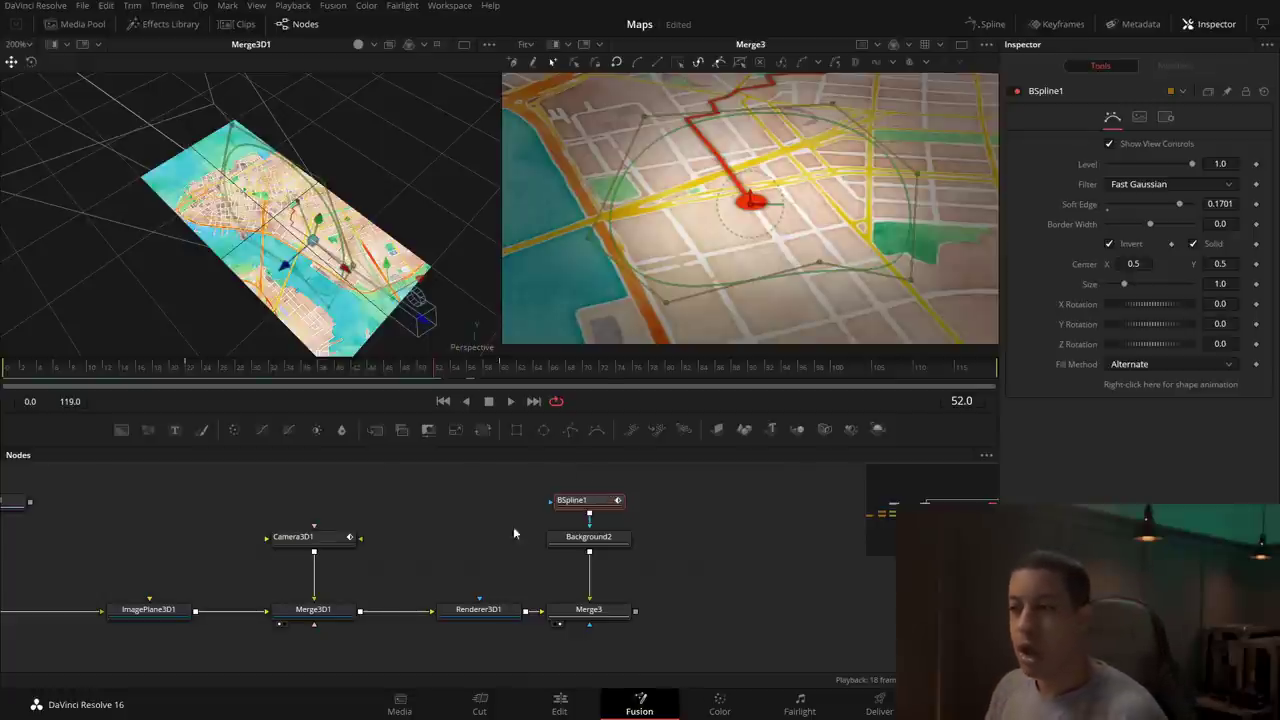
scroll(527, 524, "left", 10)
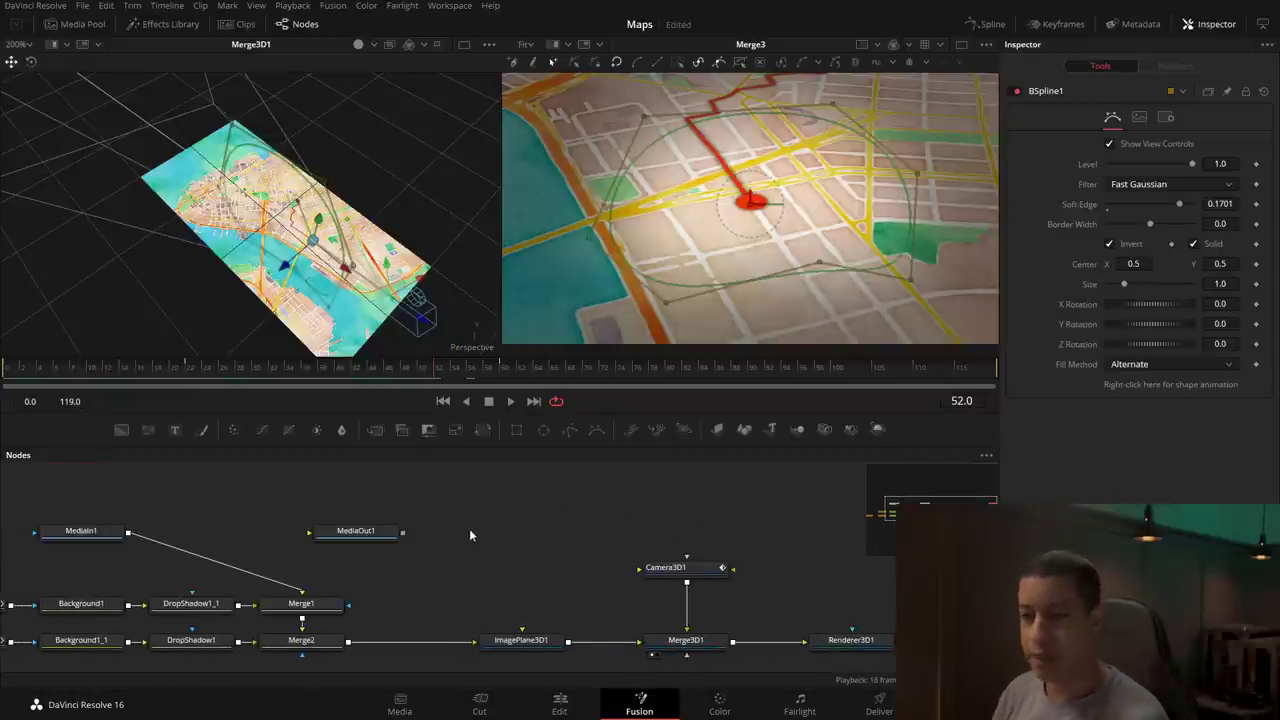
left_click_drag(365, 543, 930, 650)
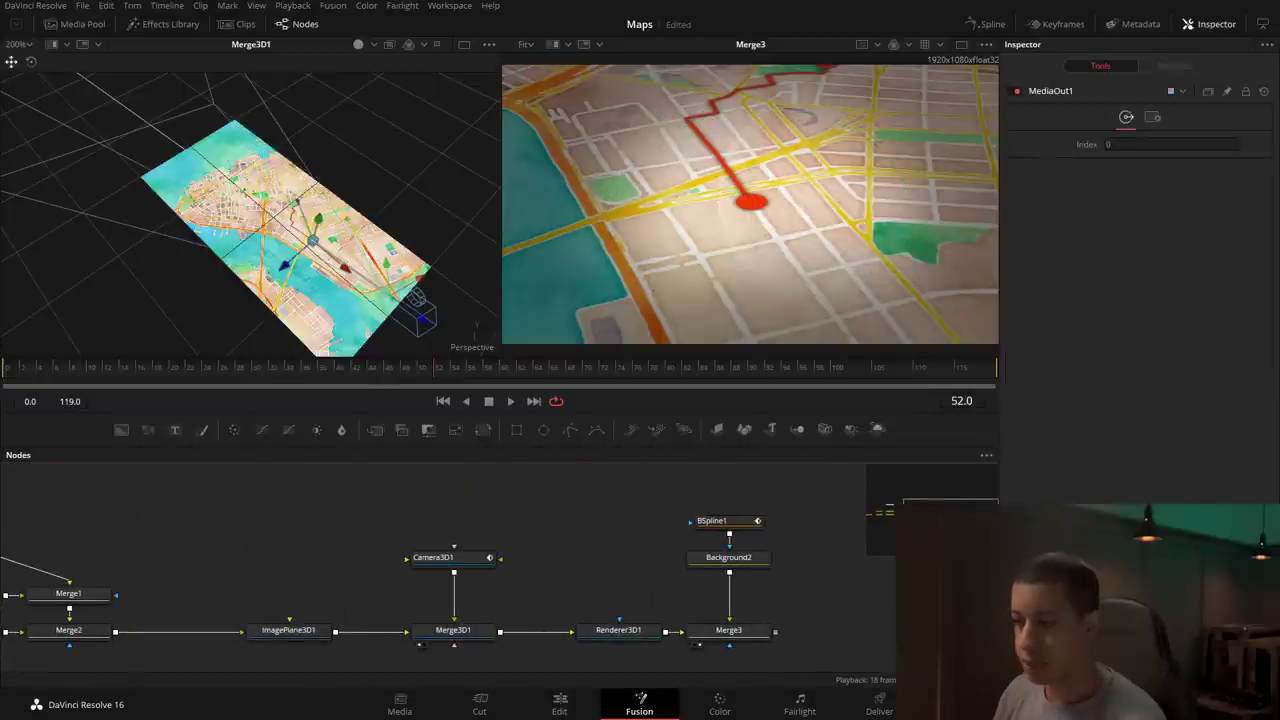
Step: Add a new Background and a Text node above MediaIn1, merge the text over the background, and view the merge in the second viewer
scroll(339, 535, "left", 10)
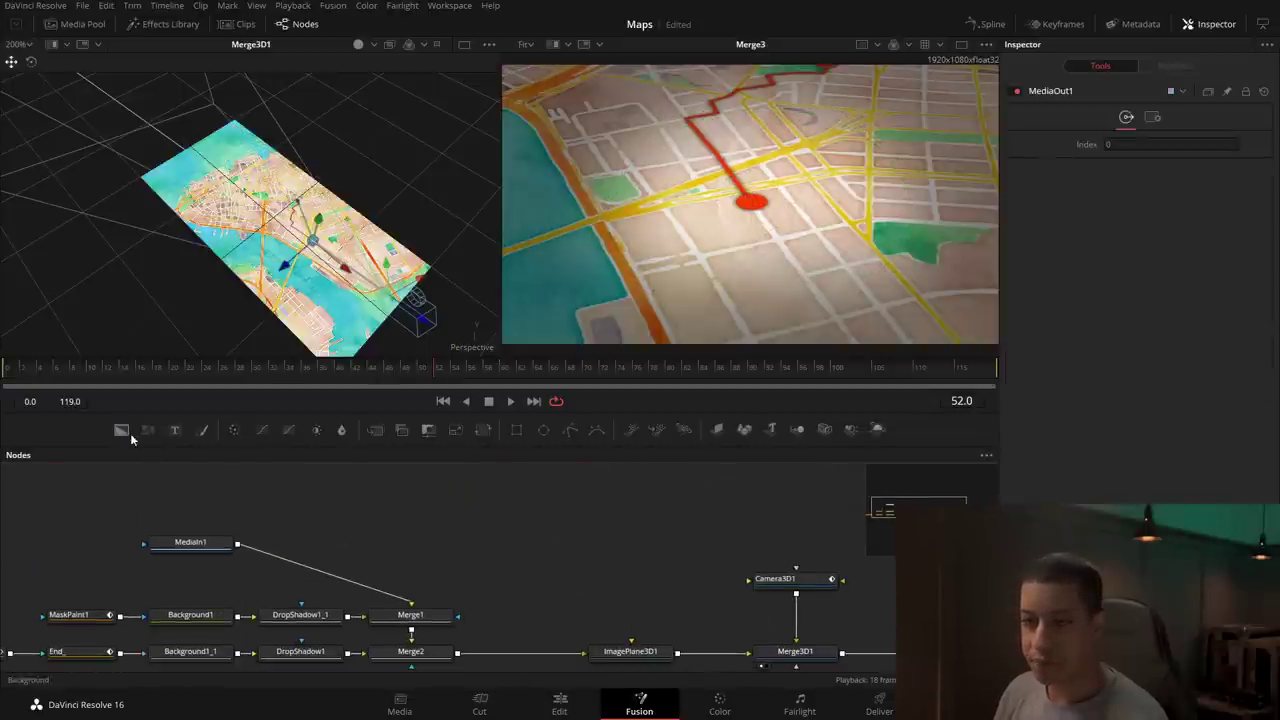
scroll(371, 526, "up", 3)
left_click_drag(120, 432, 430, 510)
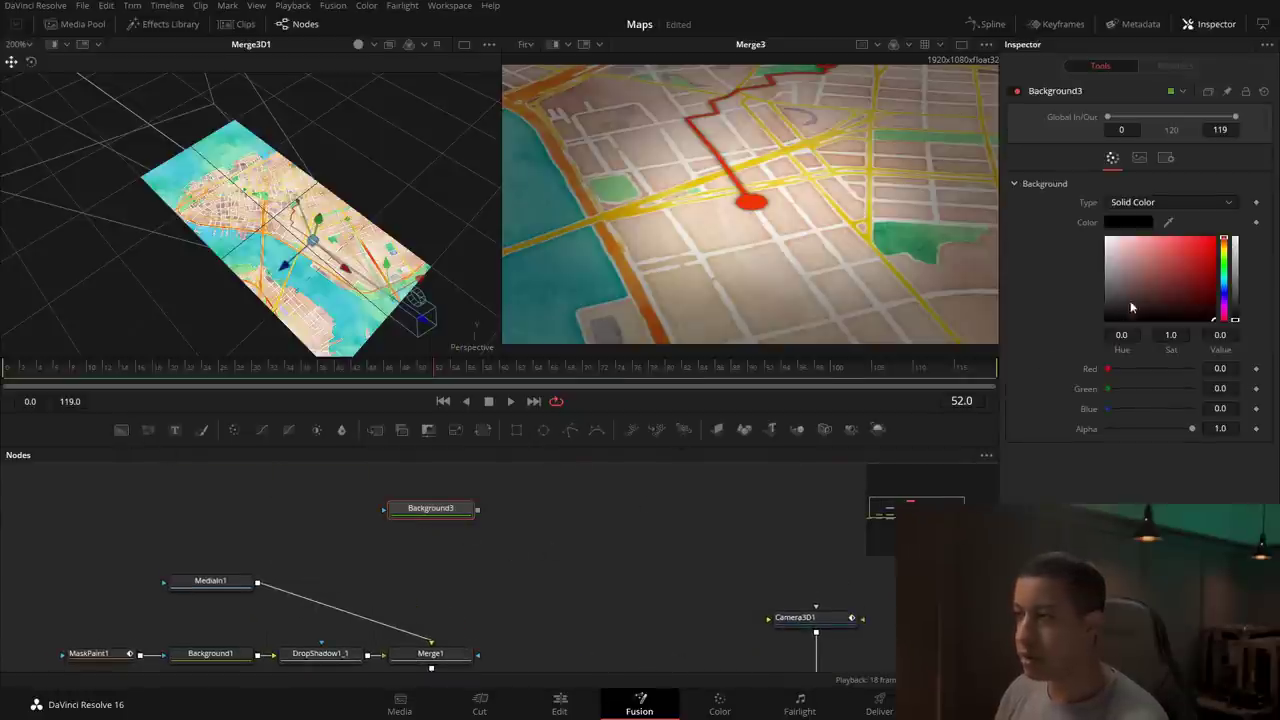
left_click_drag(175, 429, 440, 486)
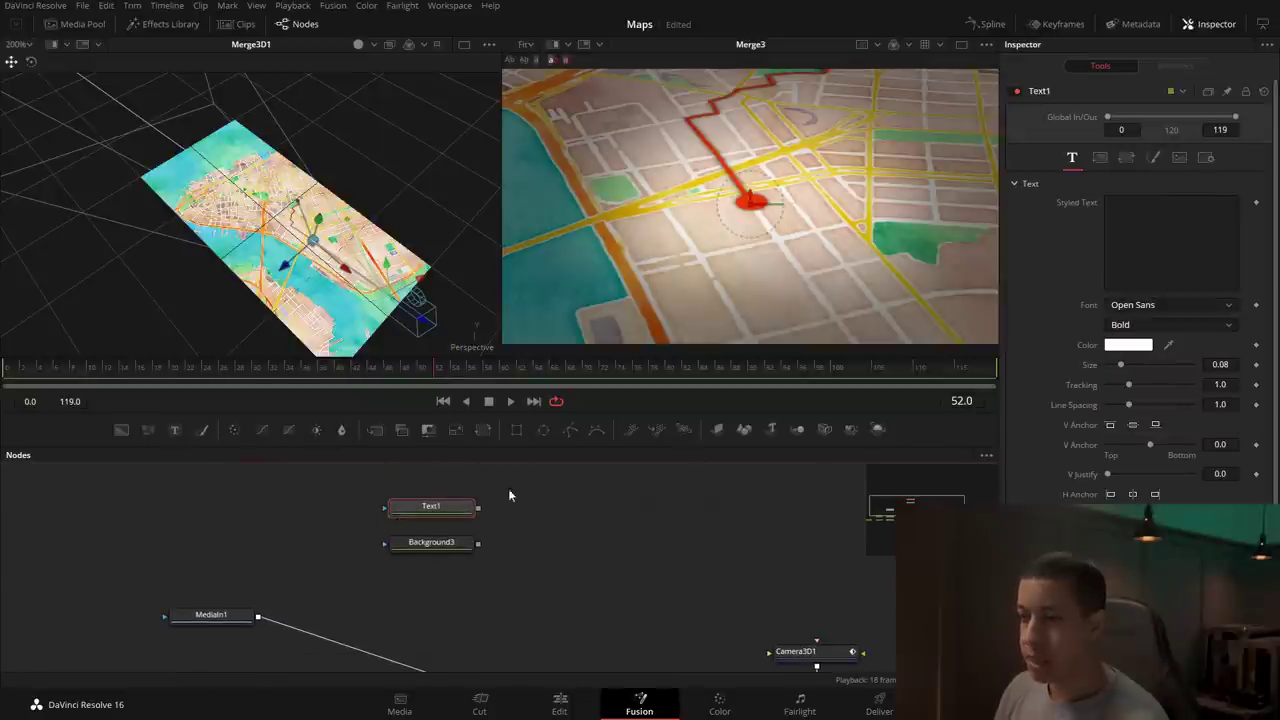
left_click_drag(483, 542, 512, 556)
key("2")
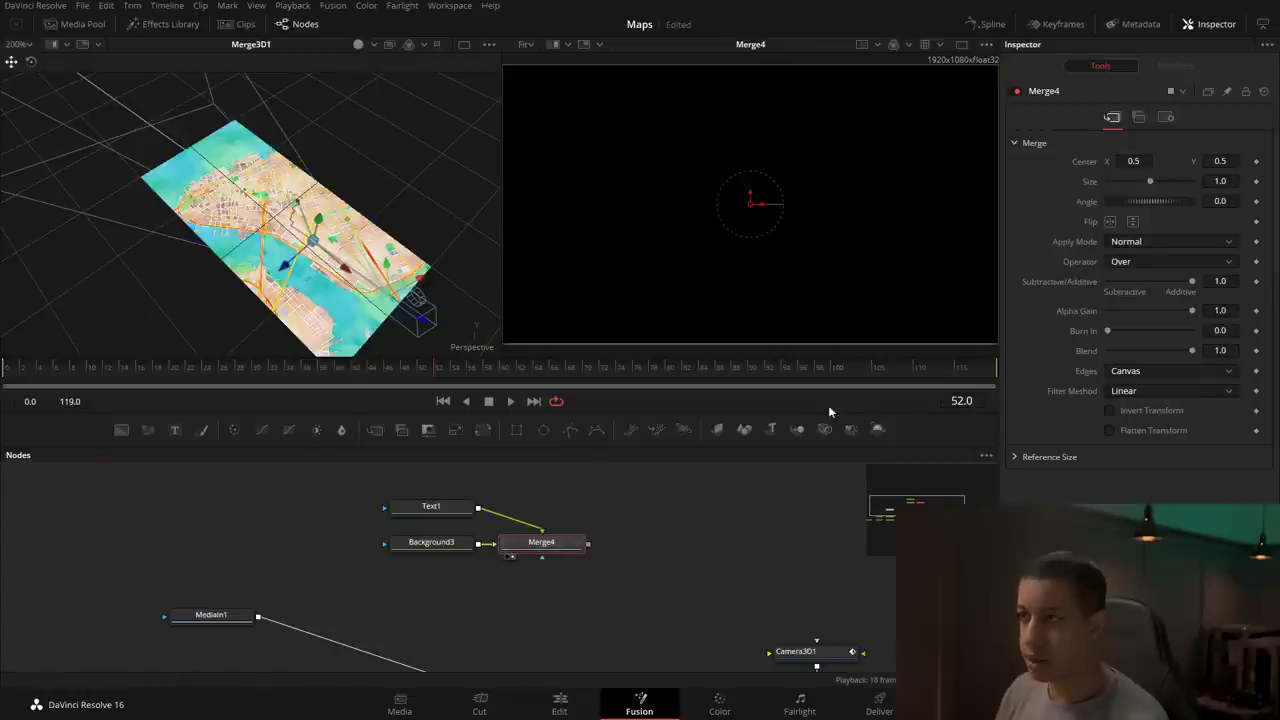
Step: Set Text1's content to "Joe's Bar"
left_click(430, 507)
left_click(1120, 255)
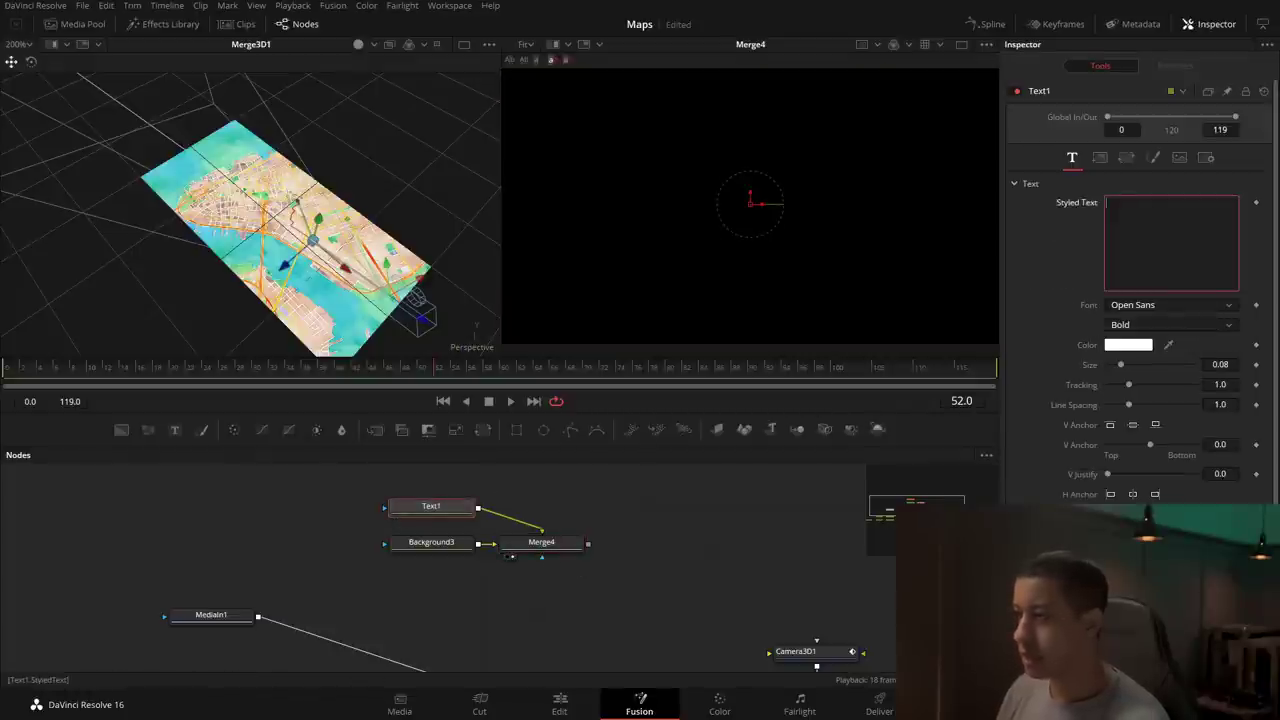
type("Joe's Bar")
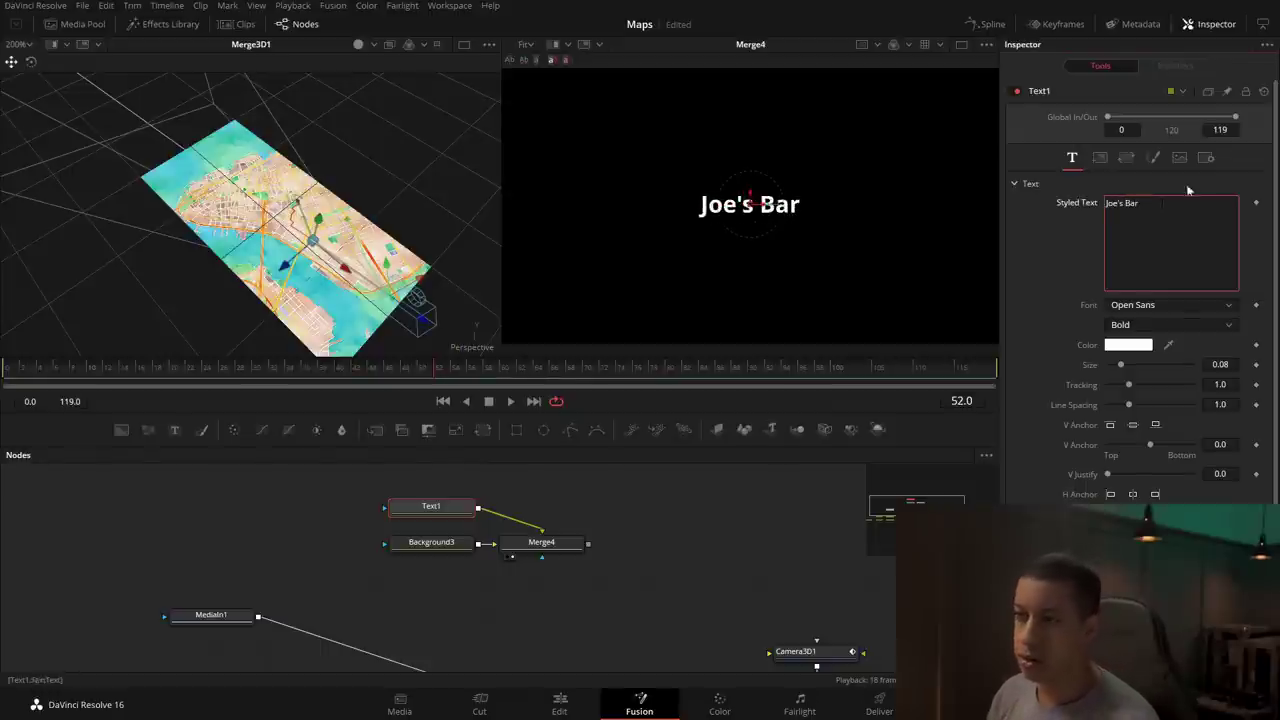
Step: Mask Background3 with a Rectangle shrunk around the text to about 0.277 wide and 0.195 high, leaving node space between mask and background
left_click(436, 541)
left_click_drag(503, 443, 414, 553)
left_click(246, 551)
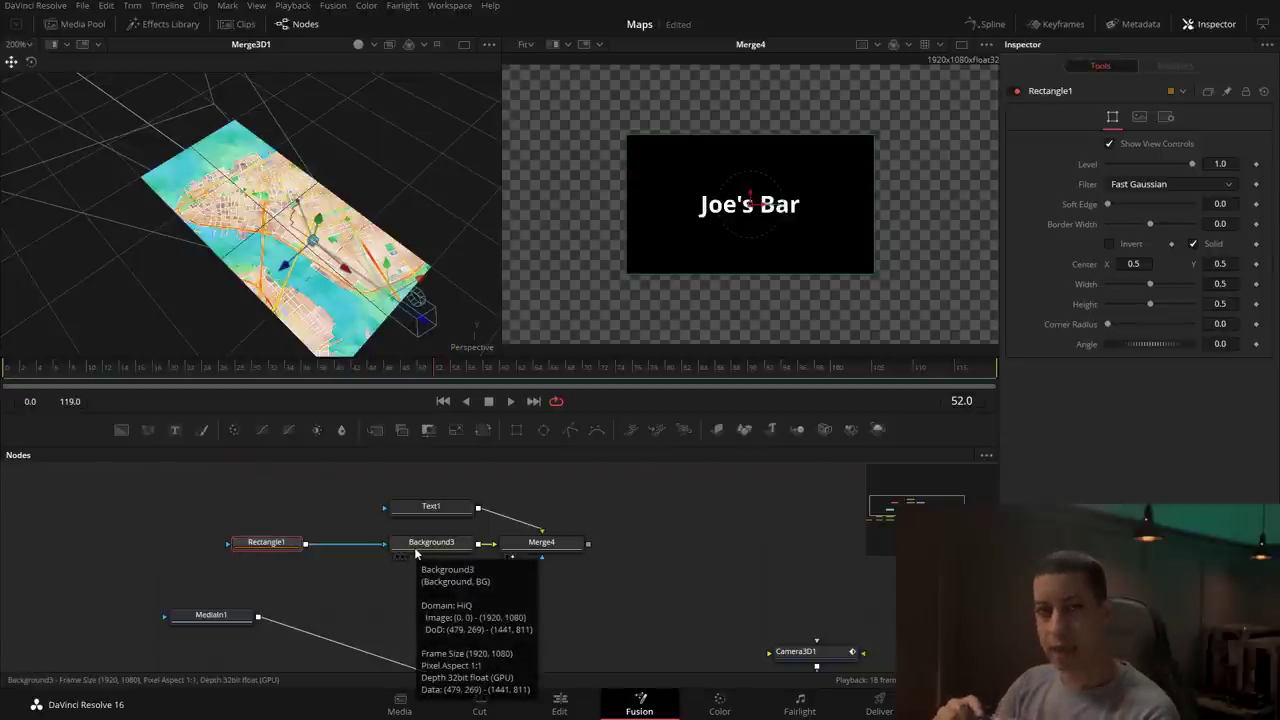
left_click_drag(872, 206, 818, 214)
left_click_drag(764, 273, 758, 230)
left_click_drag(266, 547, 211, 547)
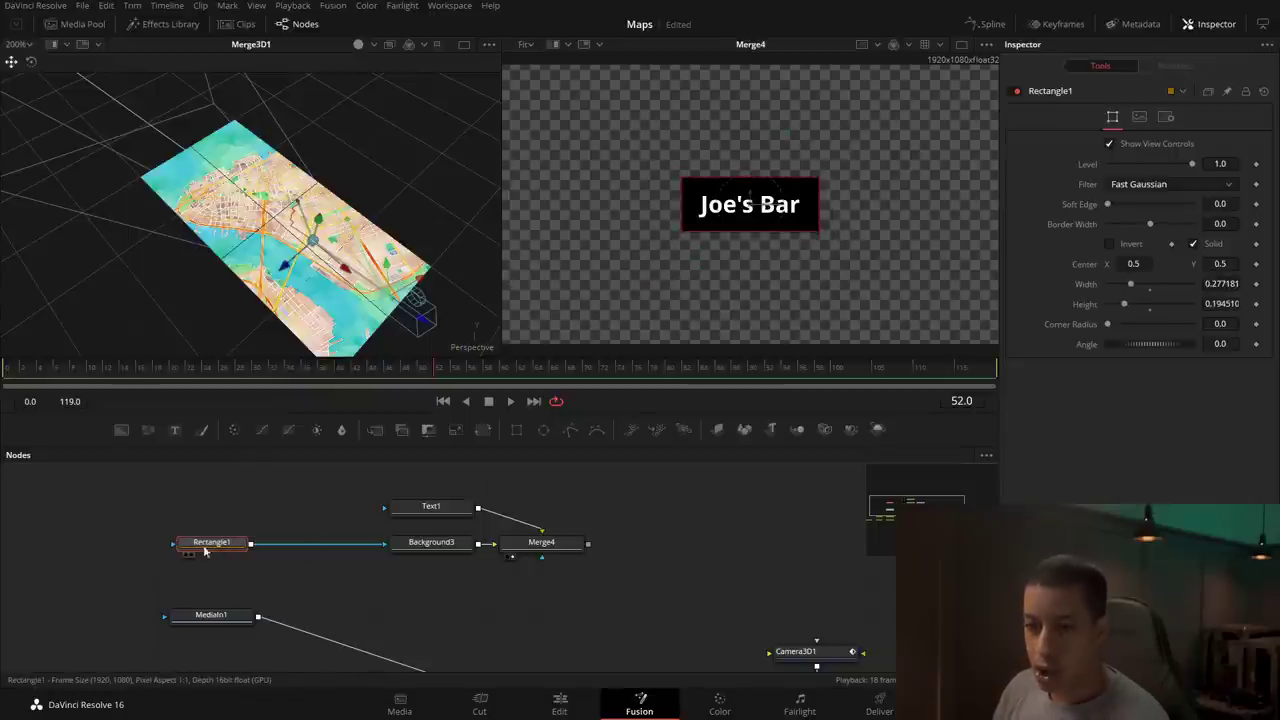
Step: Insert a Triangle mask node between Rectangle1 and Background3
key("shift+space")
type("drop")
key("BackSpace")
key("BackSpace")
key("BackSpace")
key("BackSpace")
type("tri")
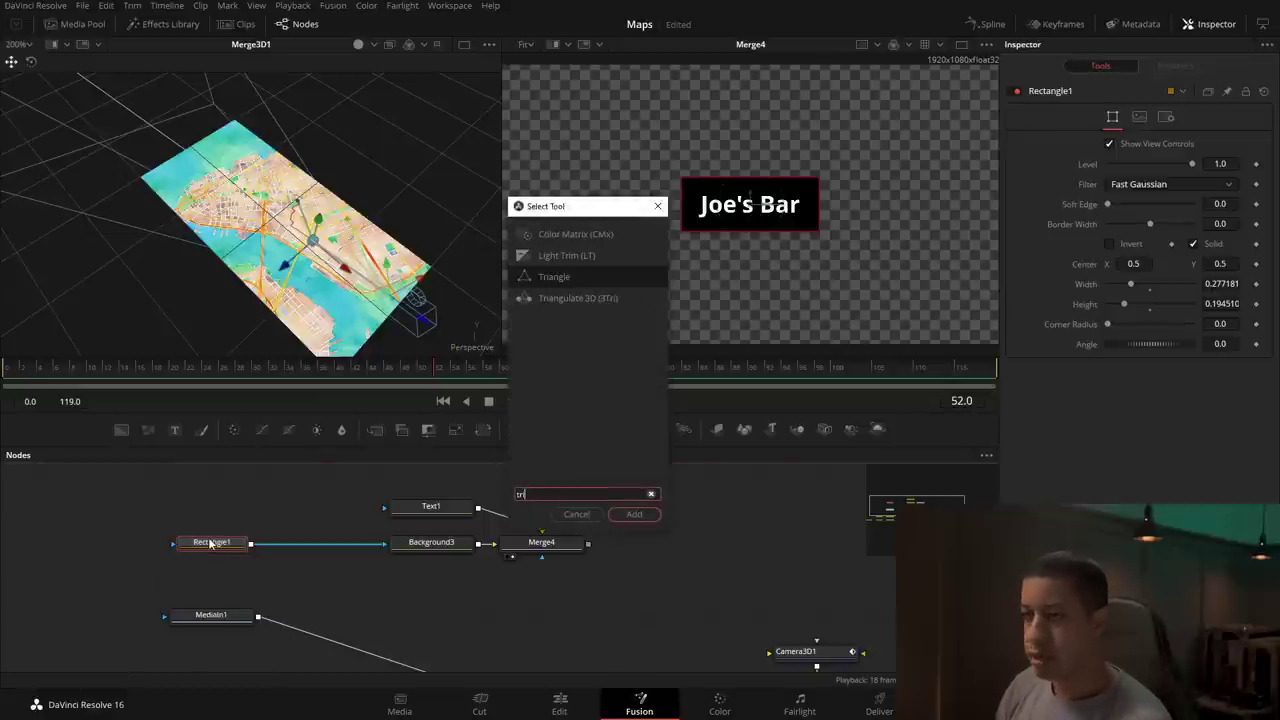
key("Return")
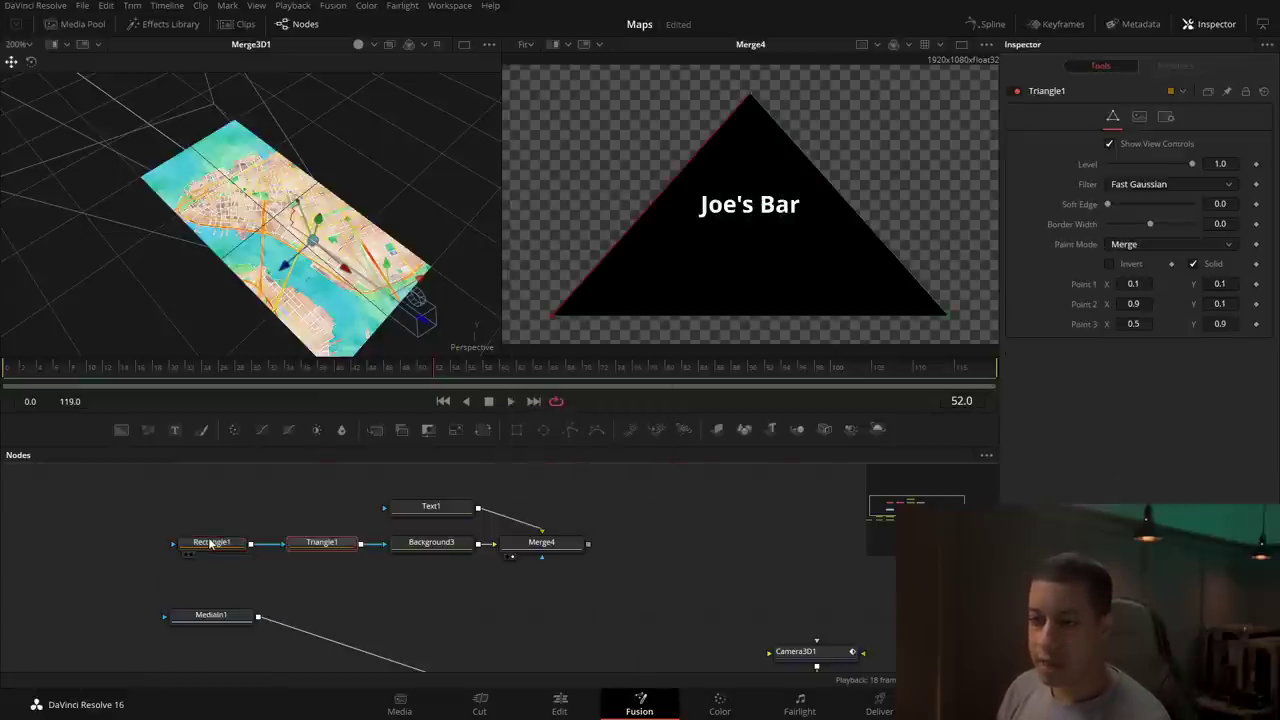
Step: Shape Triangle1 into a small downward pointer beneath the label's left end, with its tip at about X 0.417, Y 0.341
left_click_drag(750, 97, 702, 230)
left_click_drag(948, 316, 725, 229)
left_click_drag(548, 315, 707, 242)
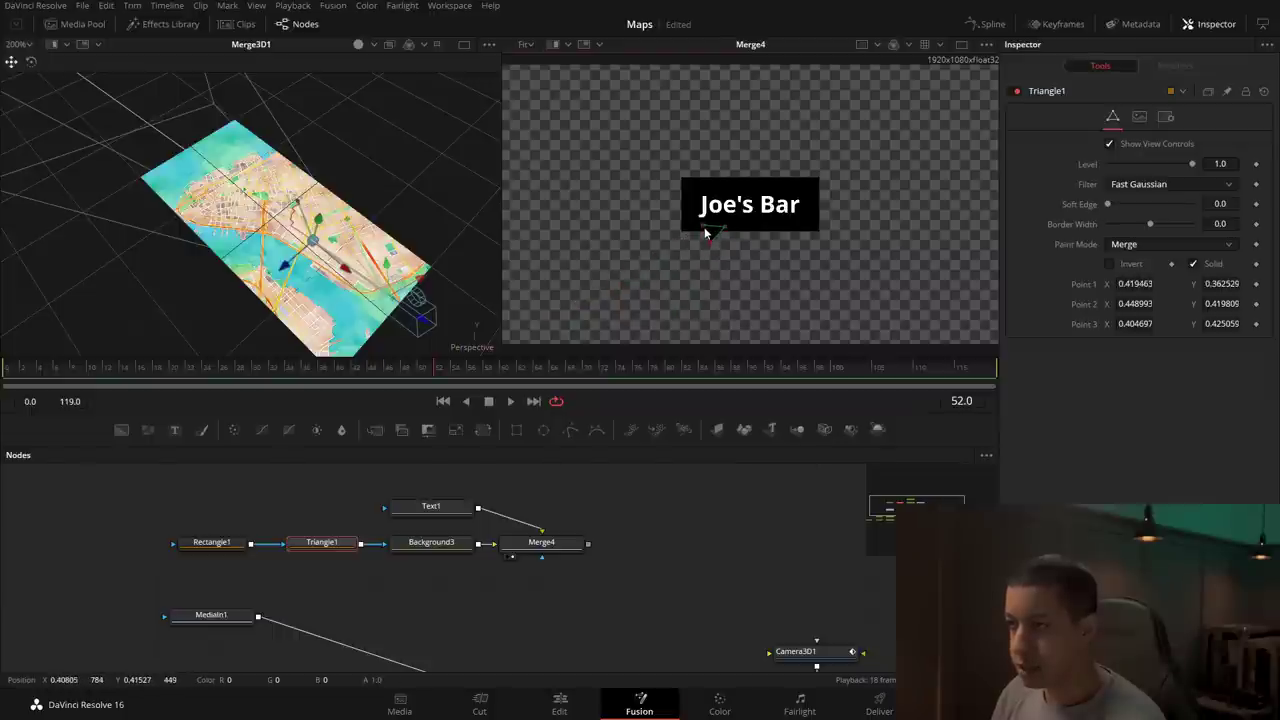
left_click(690, 535)
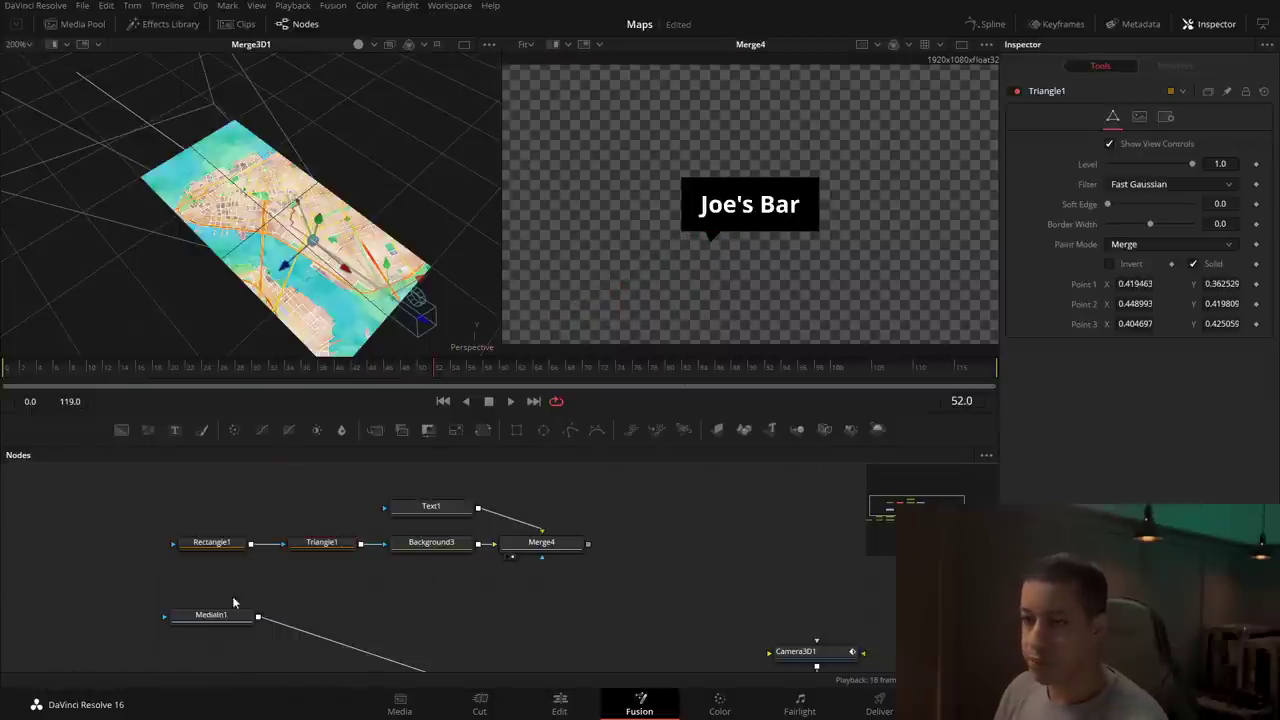
left_click(322, 542)
left_click_drag(725, 229, 718, 227)
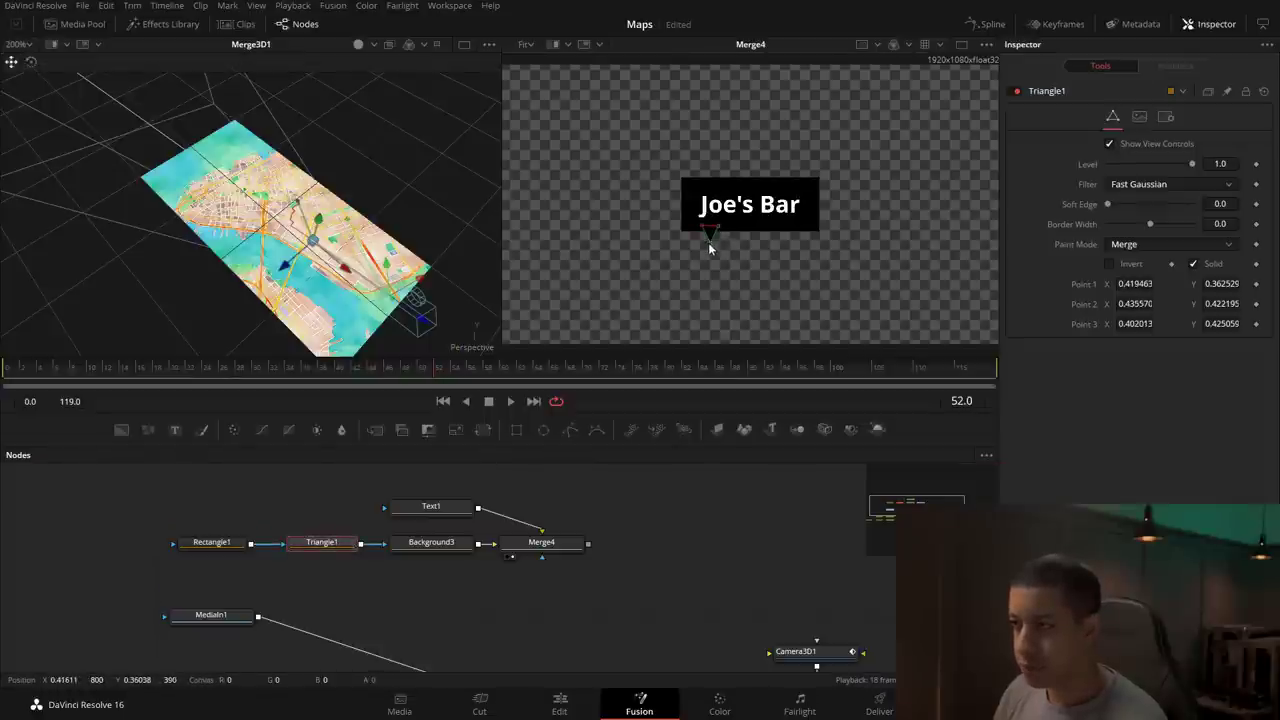
left_click(740, 496)
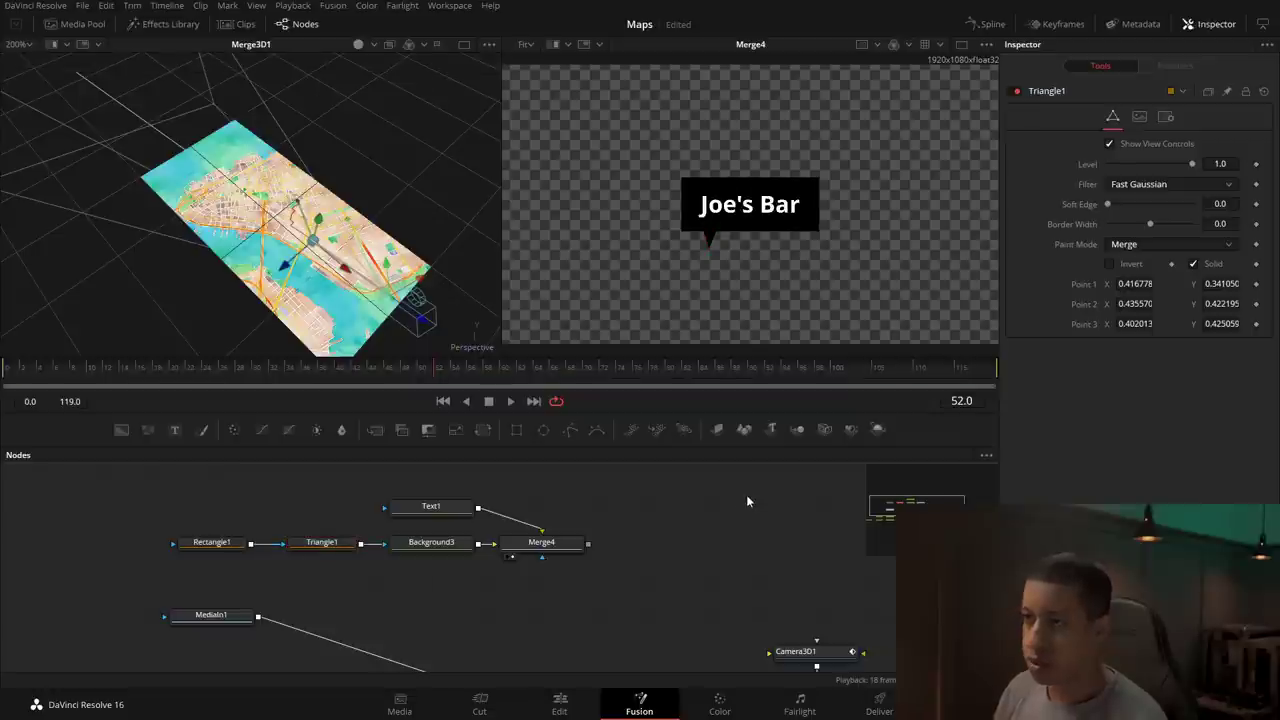
Step: Round Rectangle1's corners with a radius of about 0.37 and reduce its height to about 0.152
left_click(201, 545)
left_click_drag(1108, 328, 1129, 330)
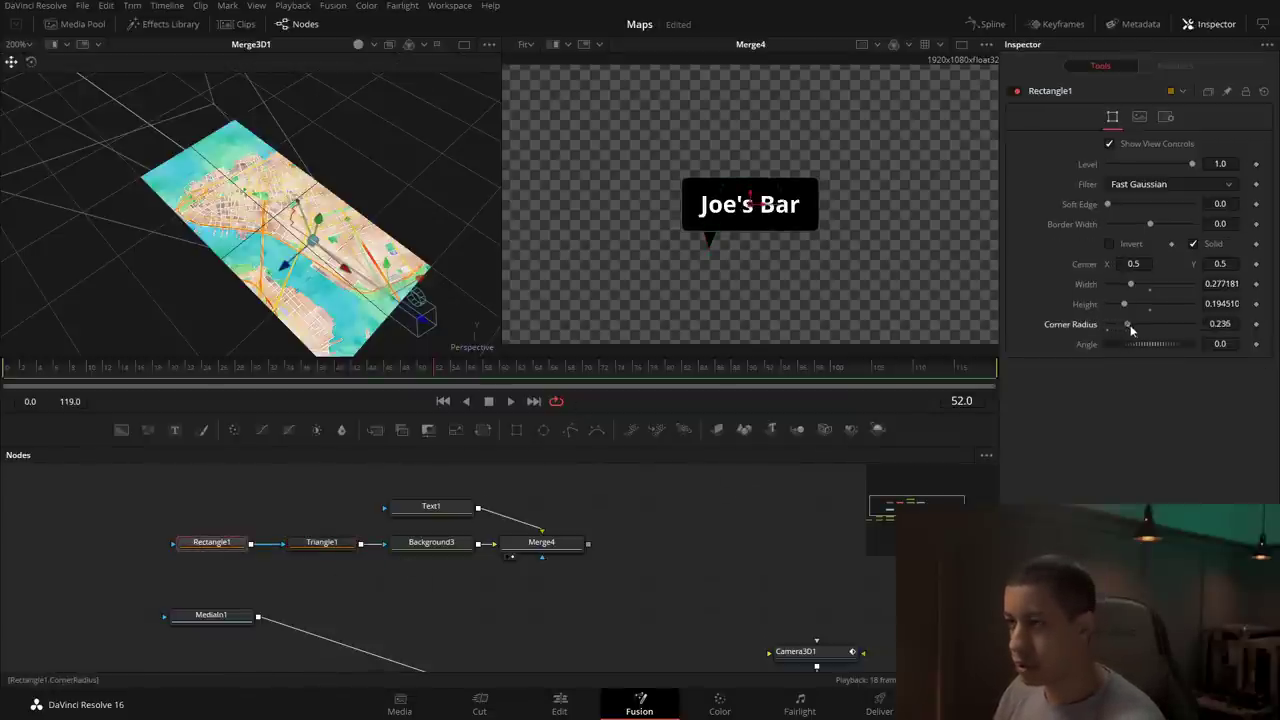
left_click_drag(746, 183, 746, 190)
left_click(710, 531)
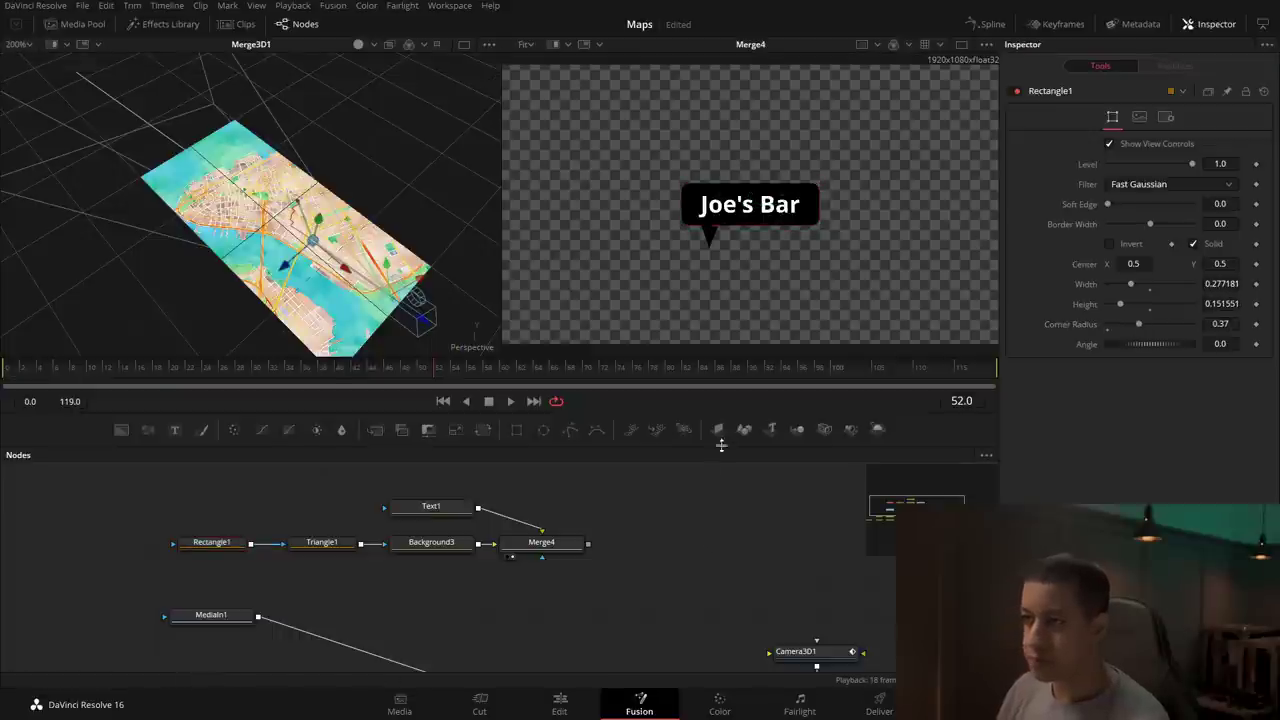
Step: Raise Triangle1's two upper points to about Y 0.434 so the pointer joins the rounded label
left_click(322, 543)
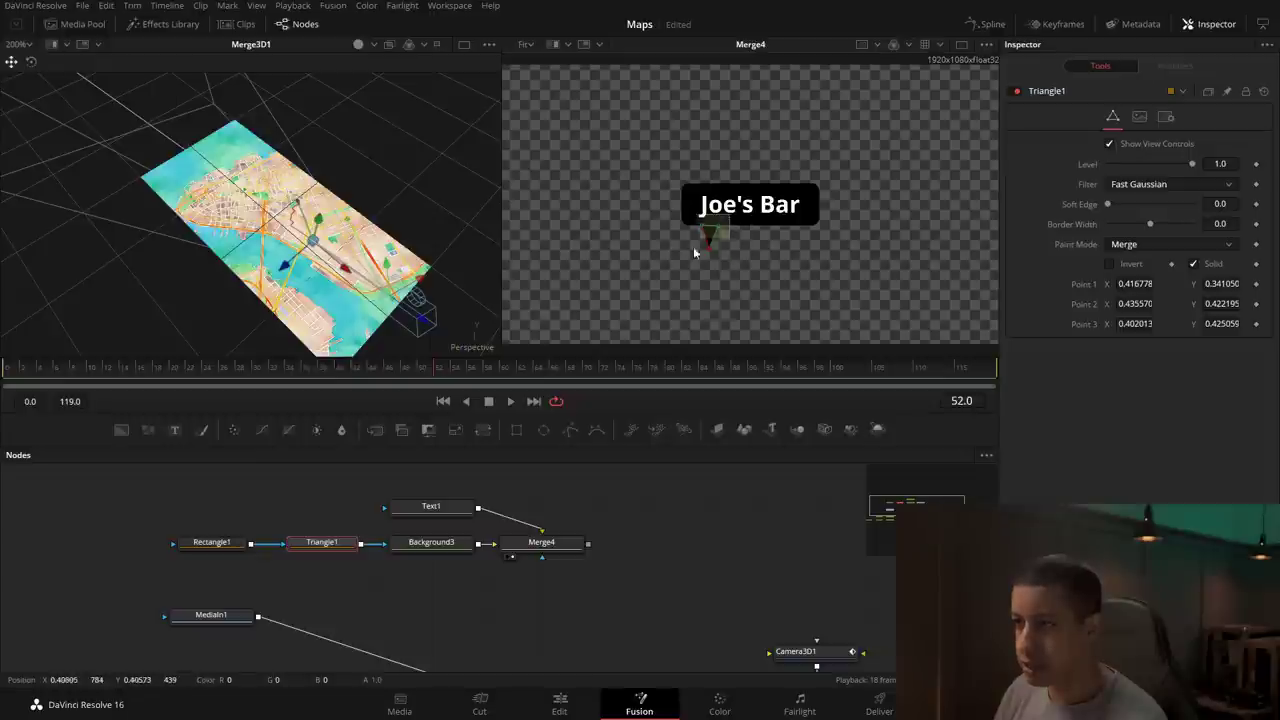
left_click_drag(718, 226, 700, 227)
left_click(705, 528)
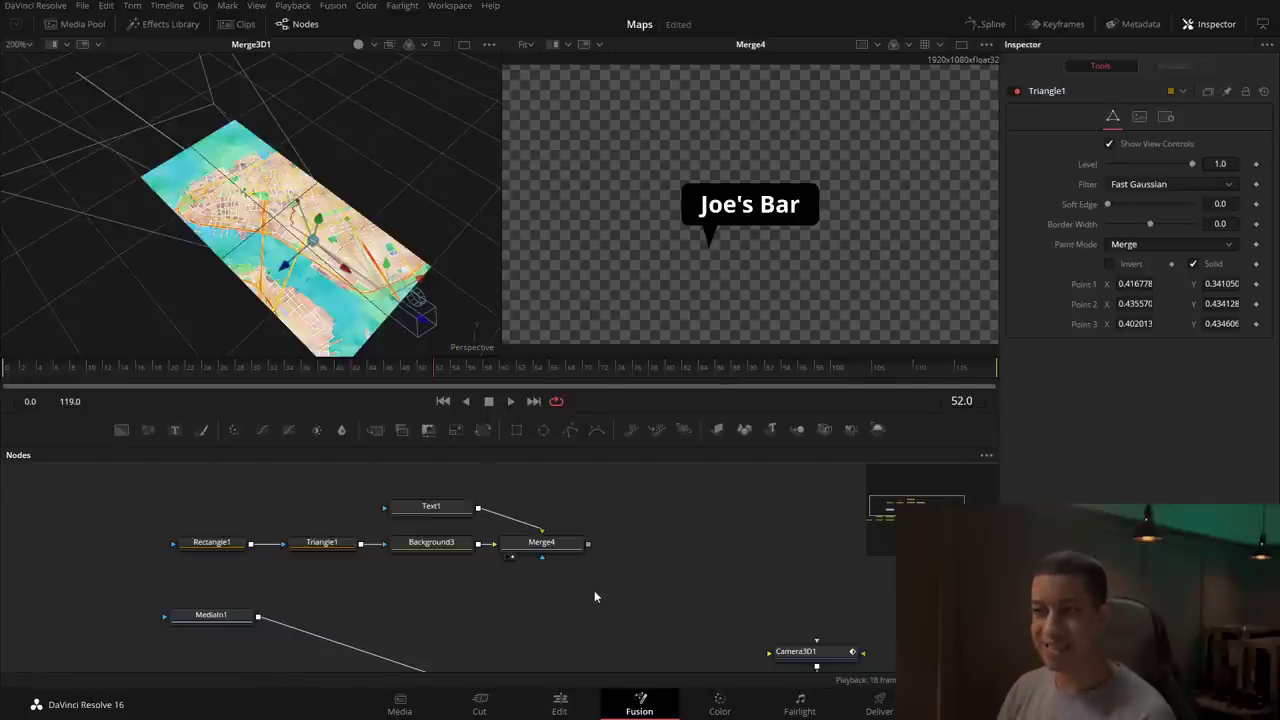
Step: Add a second Image Plane 3D fed by Merge4 and connect it to Merge3D1
scroll(590, 597, "down", 3)
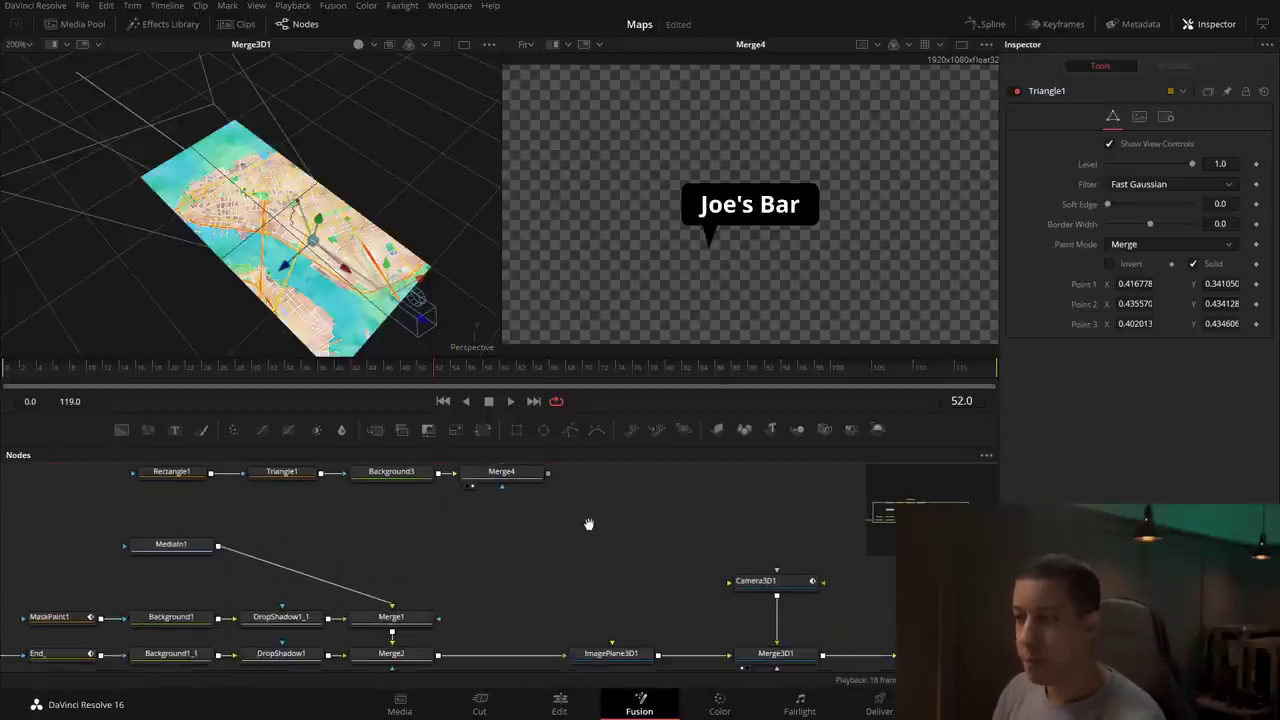
left_click_drag(720, 430, 586, 571)
left_click_drag(548, 470, 688, 607)
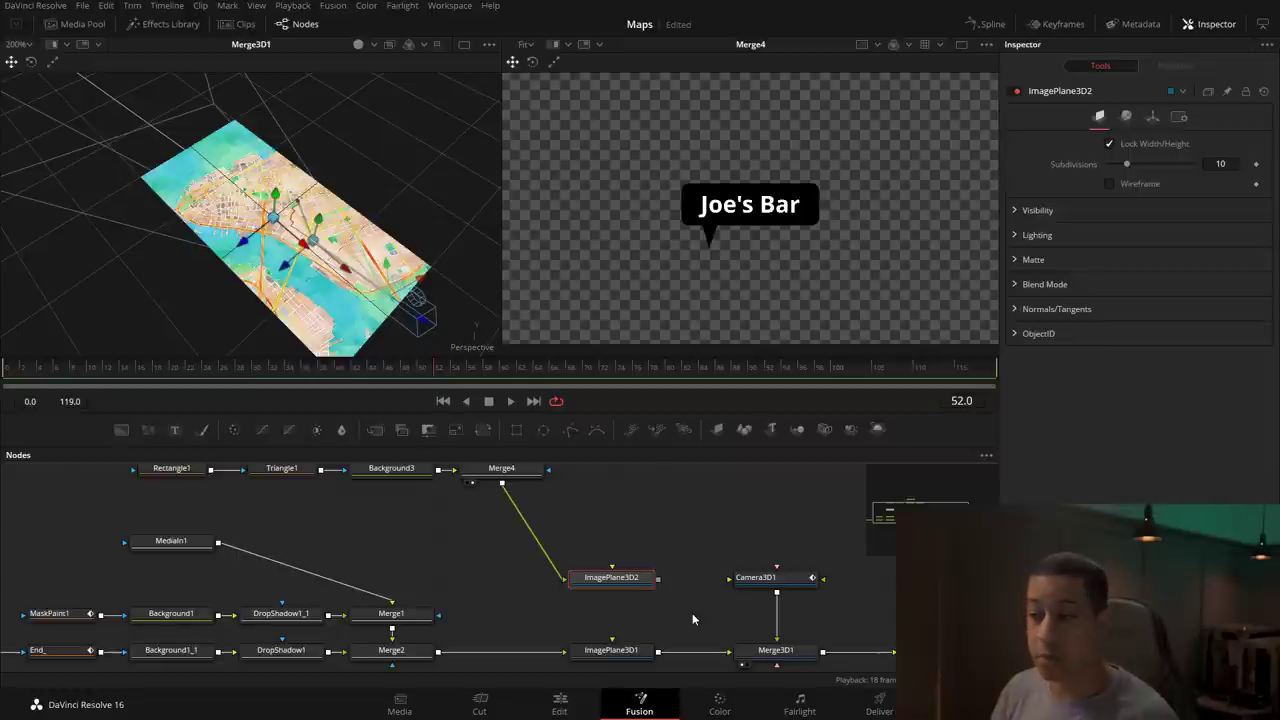
left_click_drag(658, 580, 766, 662)
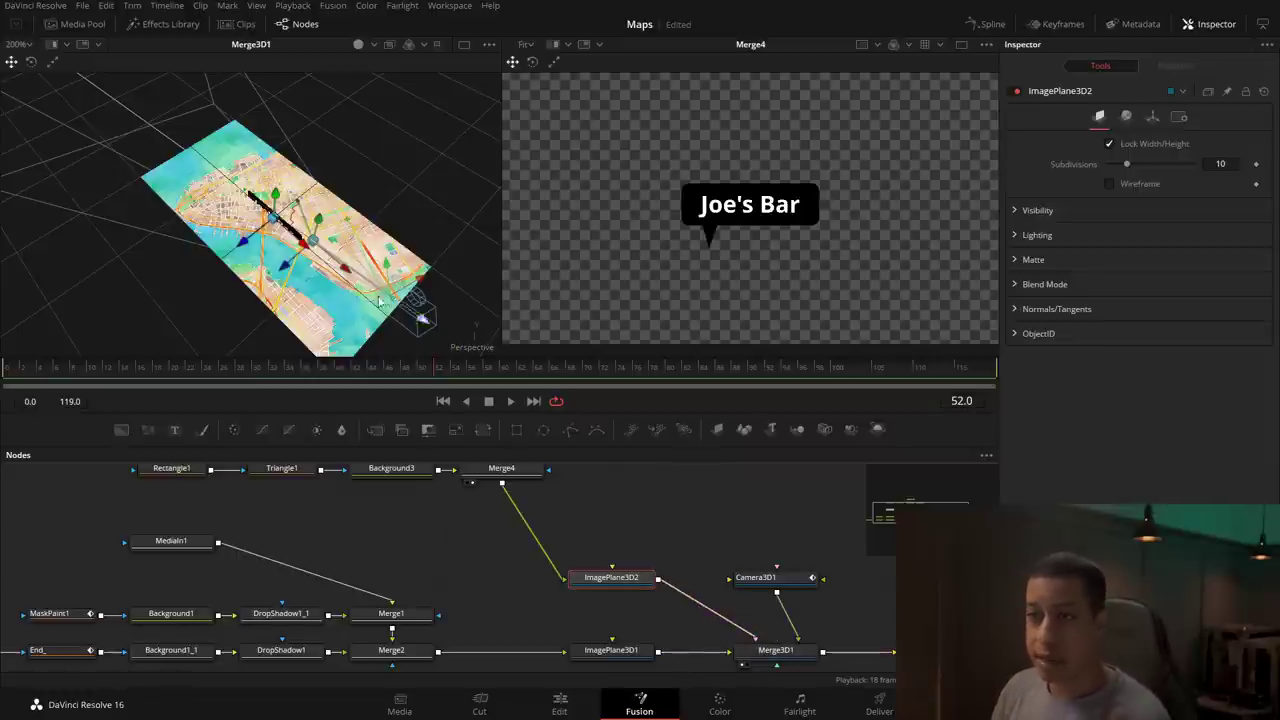
Step: Slide the label plane along X to about 0.242 toward the destination and show Merge3 in the second viewer
left_click_drag(387, 298, 233, 190)
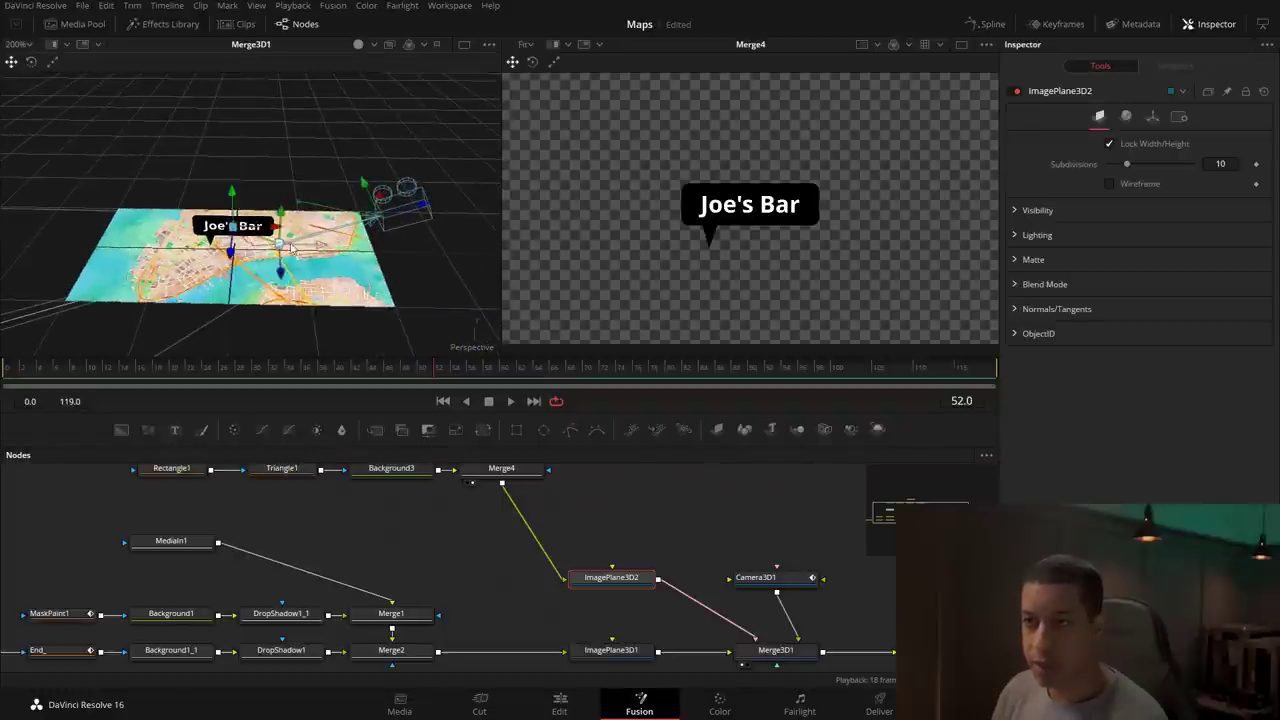
left_click_drag(273, 228, 345, 228)
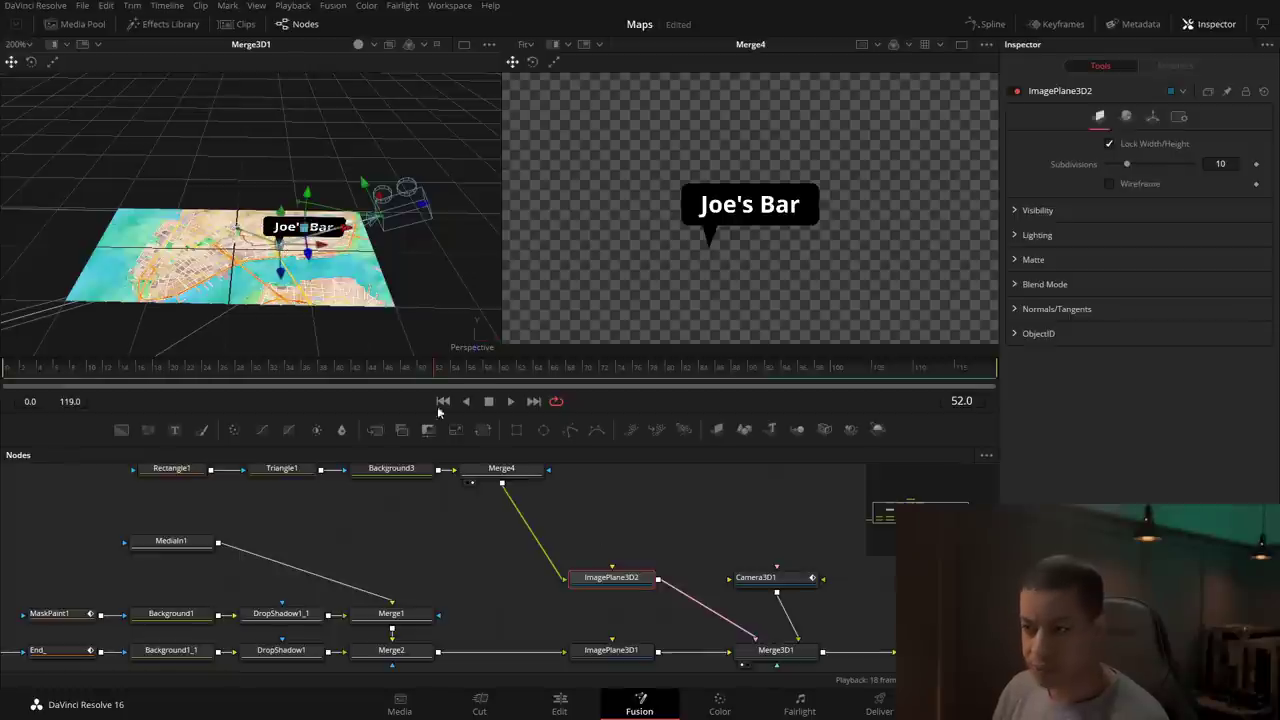
scroll(729, 534, "right", 5)
key("2")
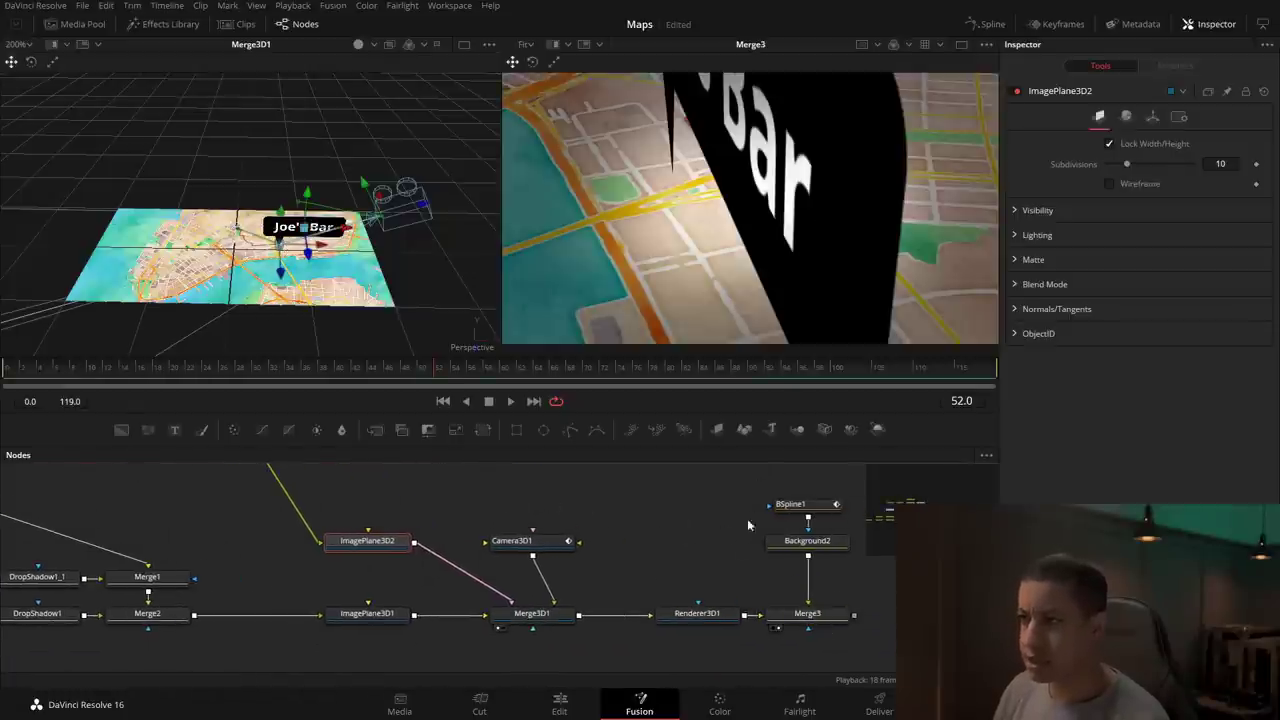
scroll(561, 521, "left", 5)
scroll(561, 521, "up", 2)
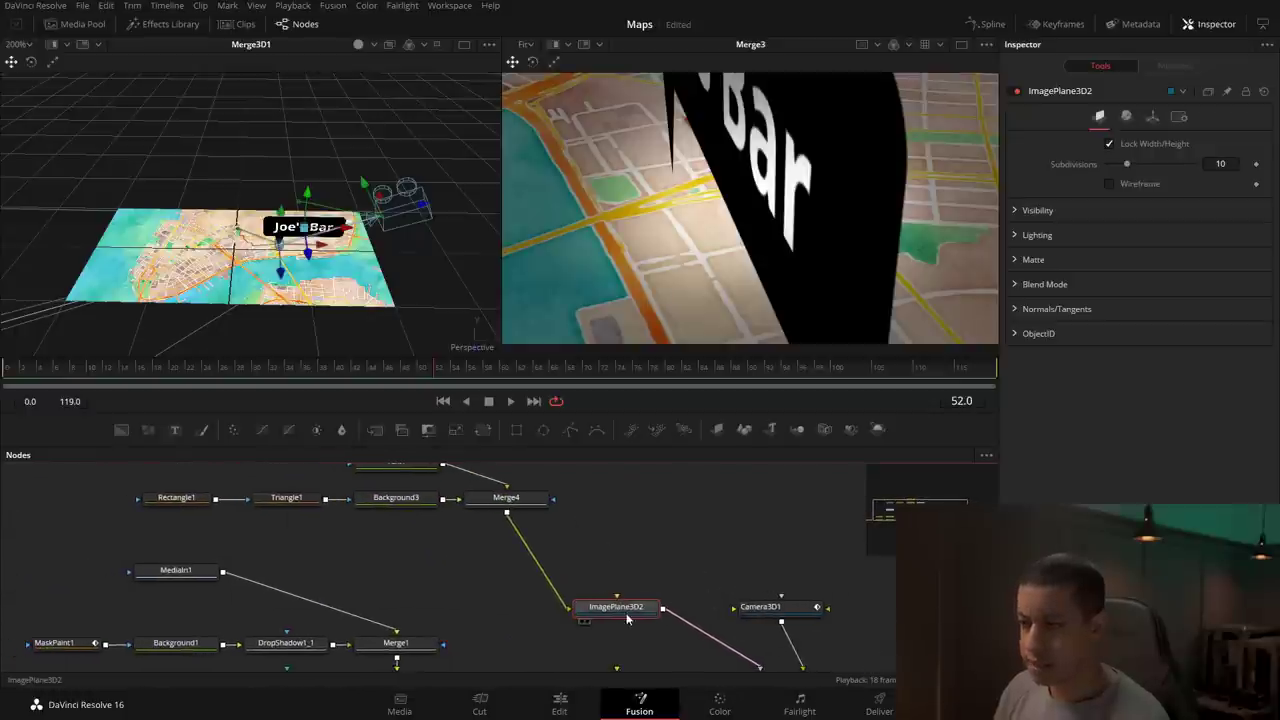
Step: Scale ImagePlane3D2 to about 0.237 and move it near the destination at about X 0.231, Y 0.053, Z -0.021
left_click(1153, 117)
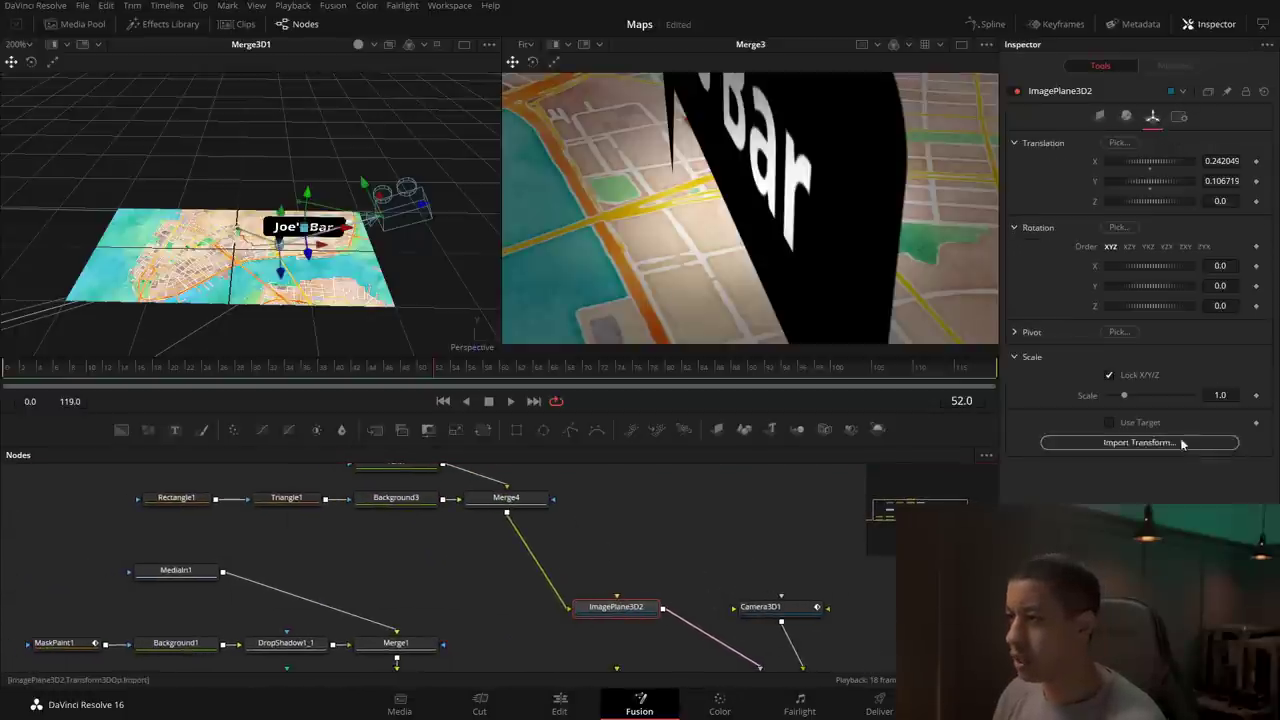
left_click_drag(1123, 397, 1111, 397)
scroll(283, 268, "up", 3)
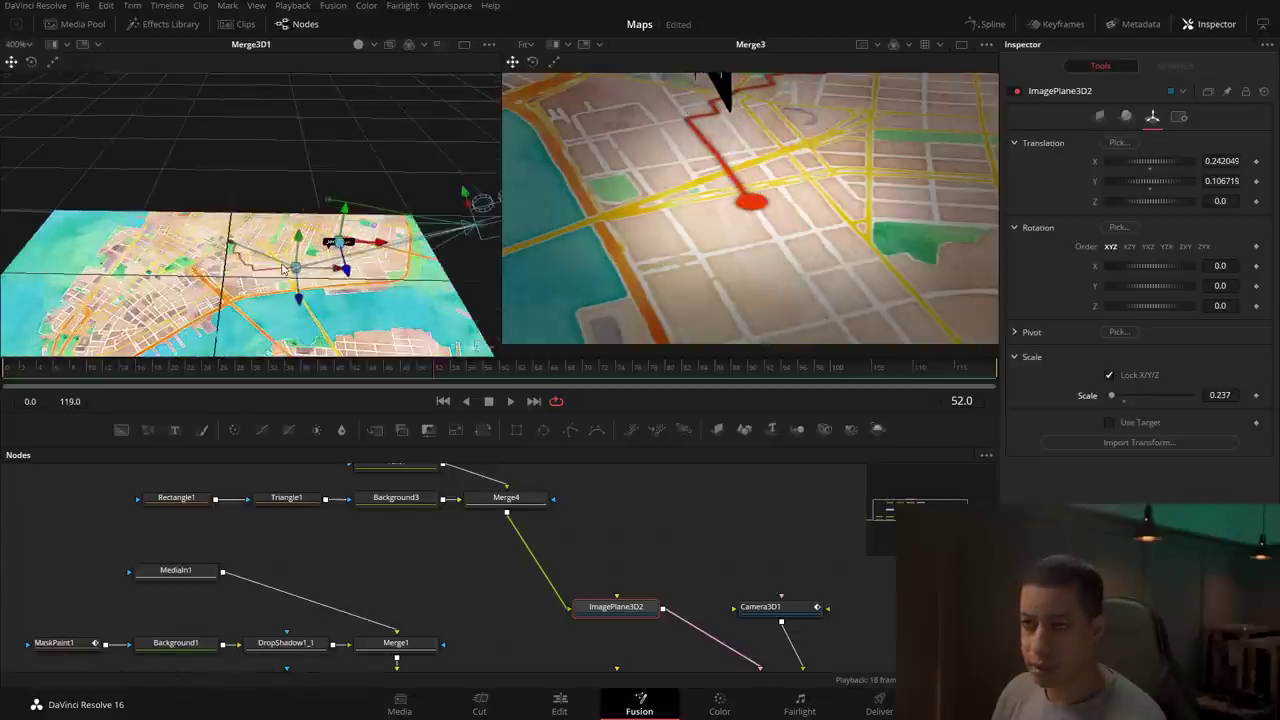
scroll(307, 287, "up", 3)
left_click_drag(428, 262, 333, 262)
left_click_drag(330, 322, 404, 284)
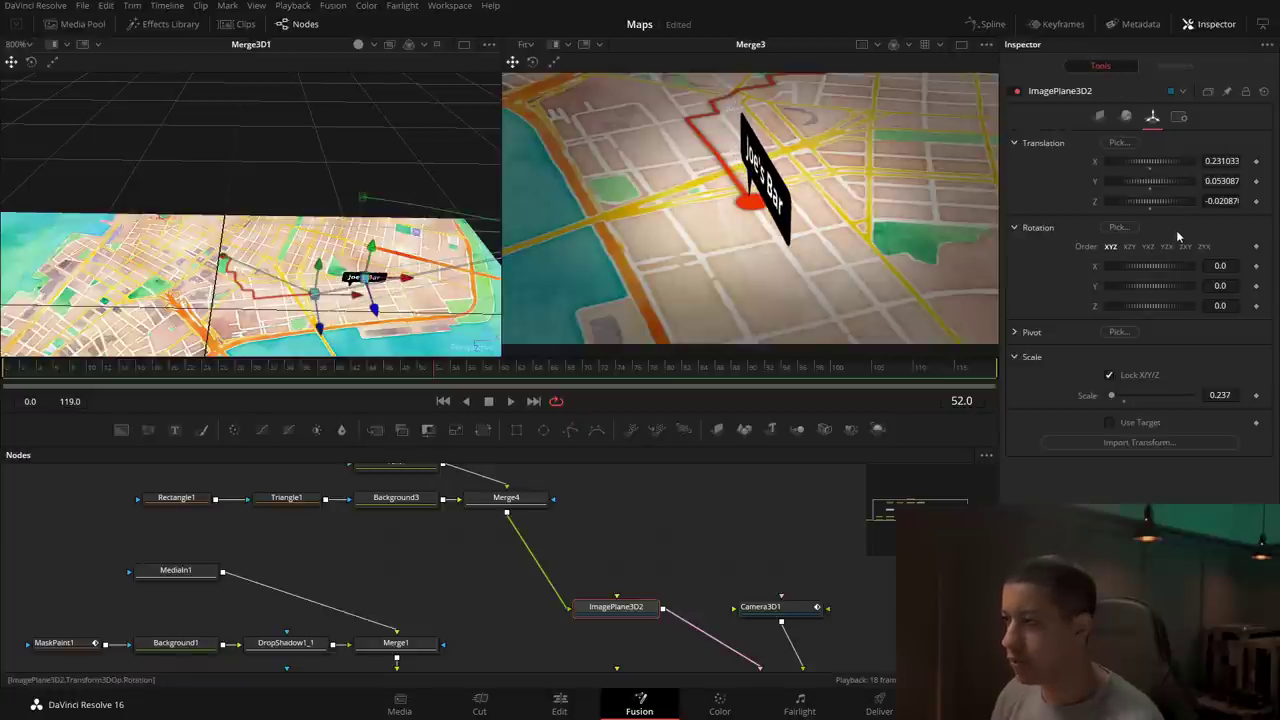
Step: Rotate ImagePlane3D2 to 67.8 on Y and set its pointer tip on the destination dot, at about X 0.169, Y 0.022, Z -0.053
left_click_drag(1163, 293, 1180, 295)
left_click_drag(430, 282, 155, 225)
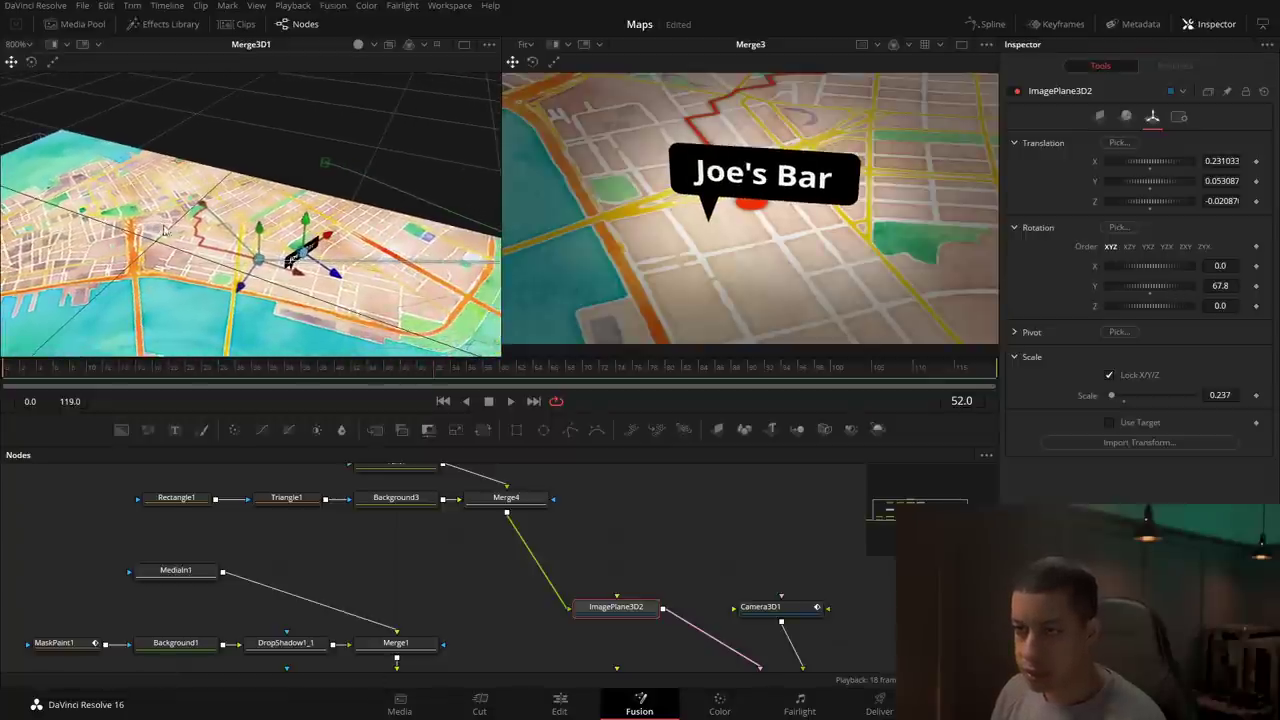
mouse_move(340, 283)
left_mouse_down()
mouse_move(296, 210)
mouse_move(257, 234)
mouse_move(355, 408)
mouse_move(355, 298)
left_mouse_up()
left_click_drag(262, 190, 279, 148)
scroll(338, 213, "up", 3)
left_click_drag(338, 213, 286, 234)
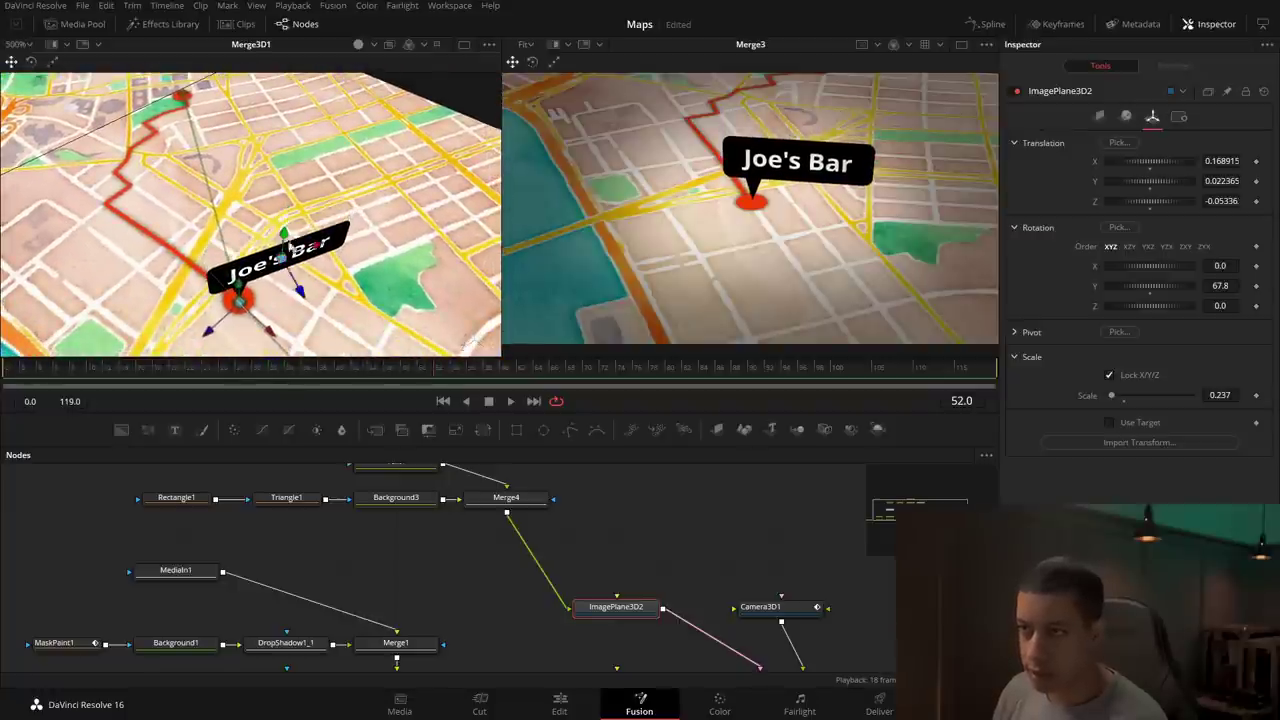
Step: Save the project and place the ImagePlane3D2 node directly below Merge4
key("ctrl+s")
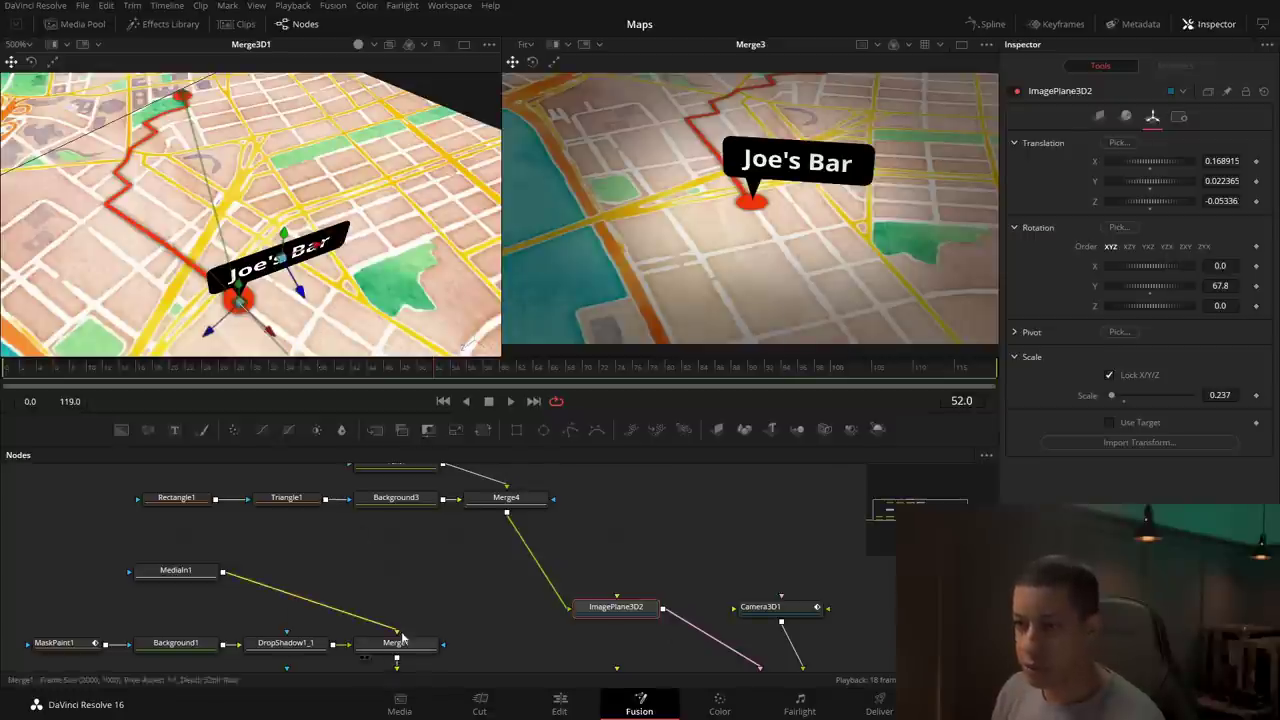
scroll(600, 570, "down", 2)
left_click_drag(653, 578, 543, 580)
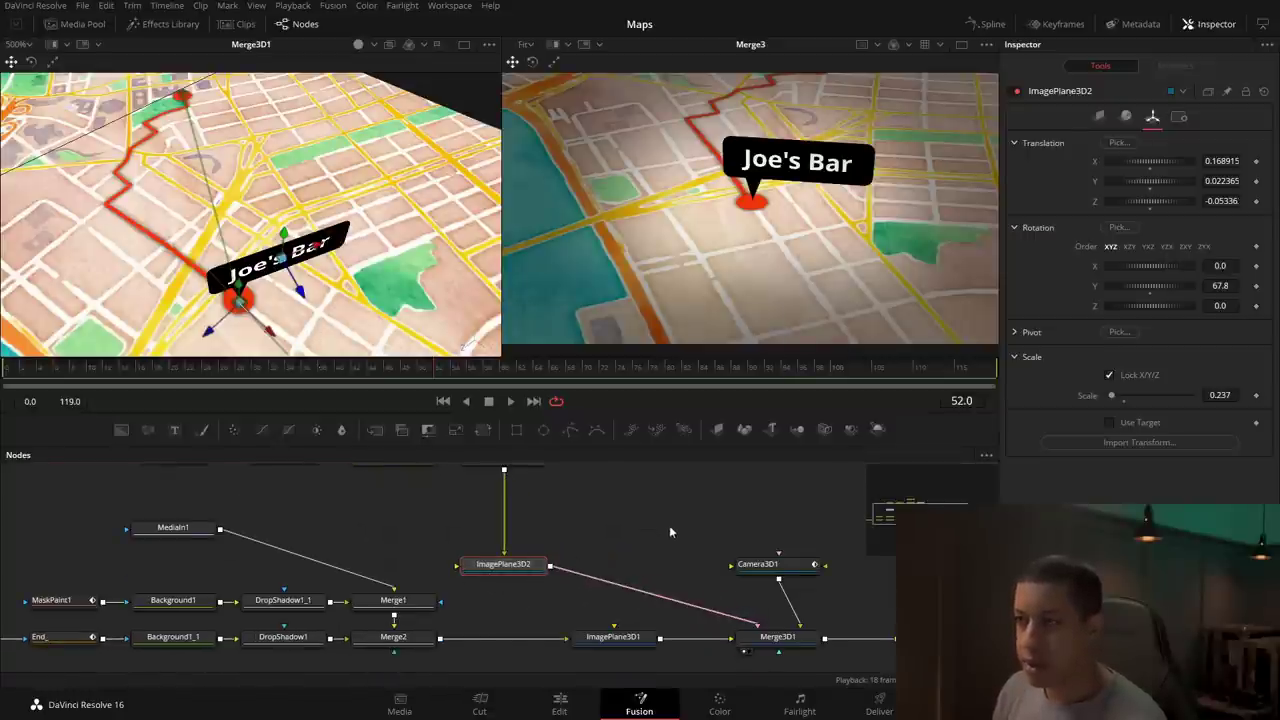
Step: Scrub the timeline to check the label over the camera move, ending at frame 59
scroll(660, 522, "up", 2)
left_click(299, 368)
left_click_drag(340, 368, 473, 376)
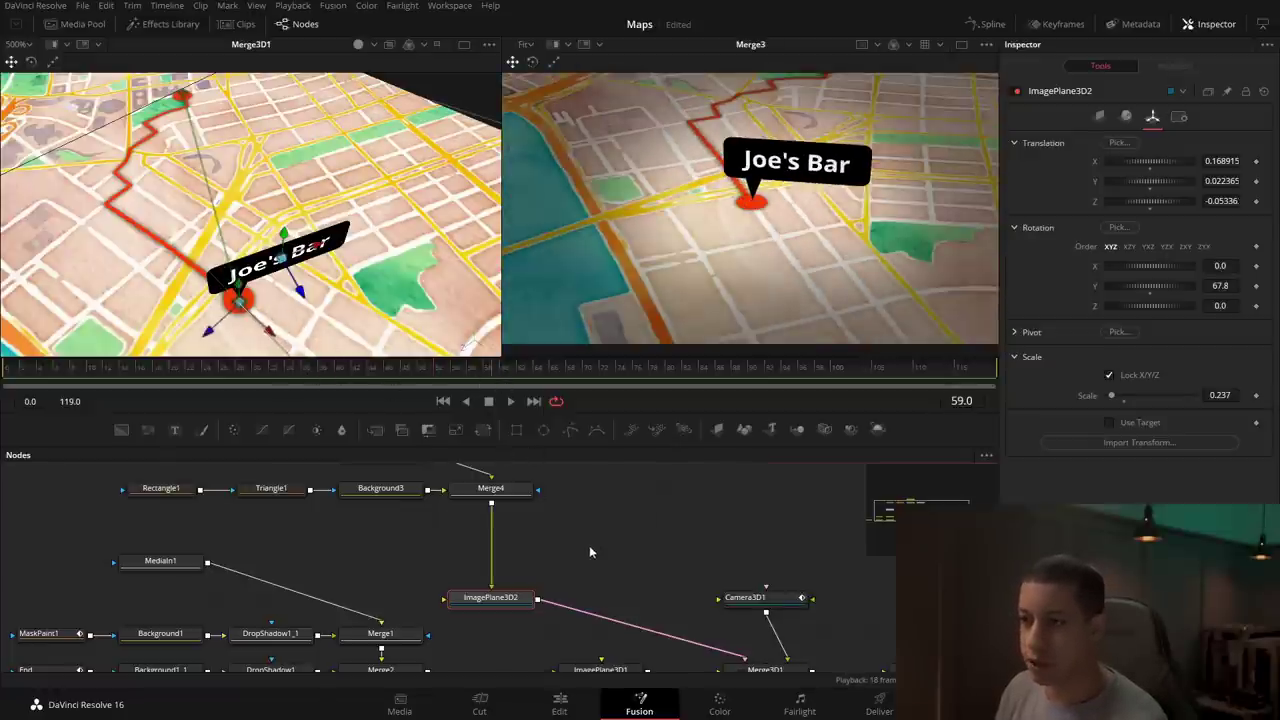
Step: Insert a Transform node between Merge4 and ImagePlane3D2 and show it in the first viewer
scroll(598, 548, "left", 1)
left_click(533, 503)
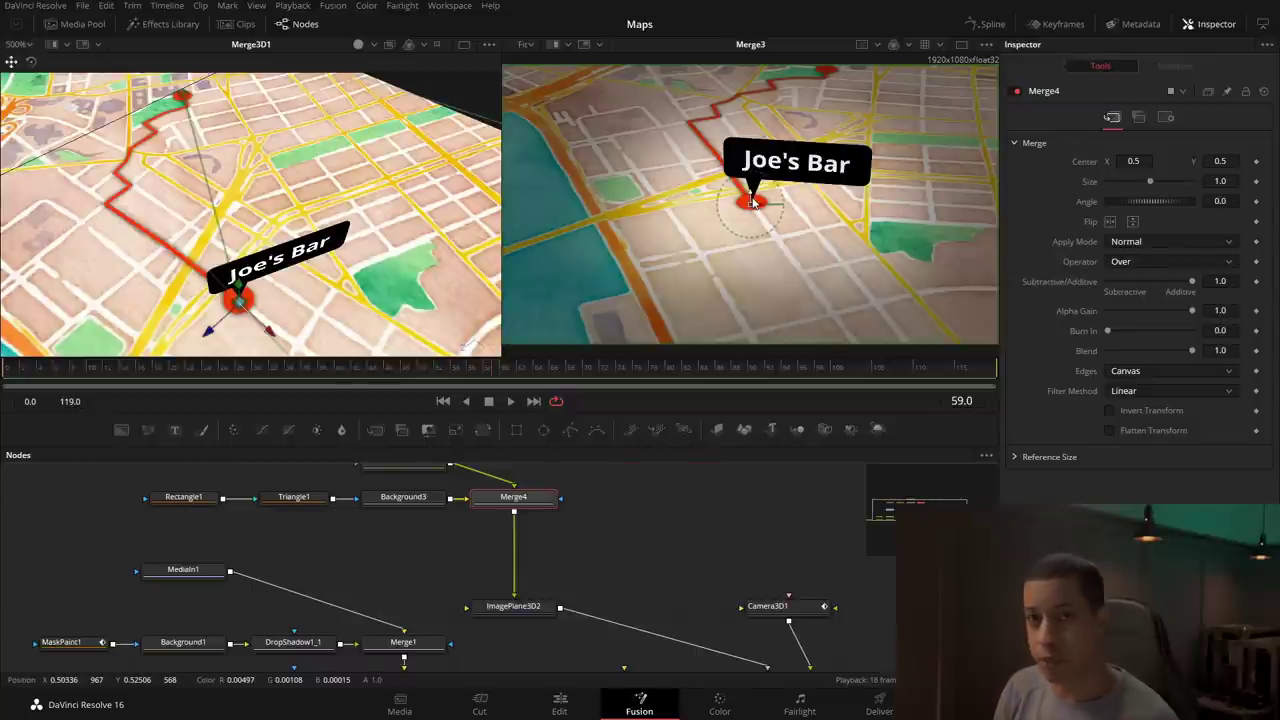
key("shift+space")
type("tri")
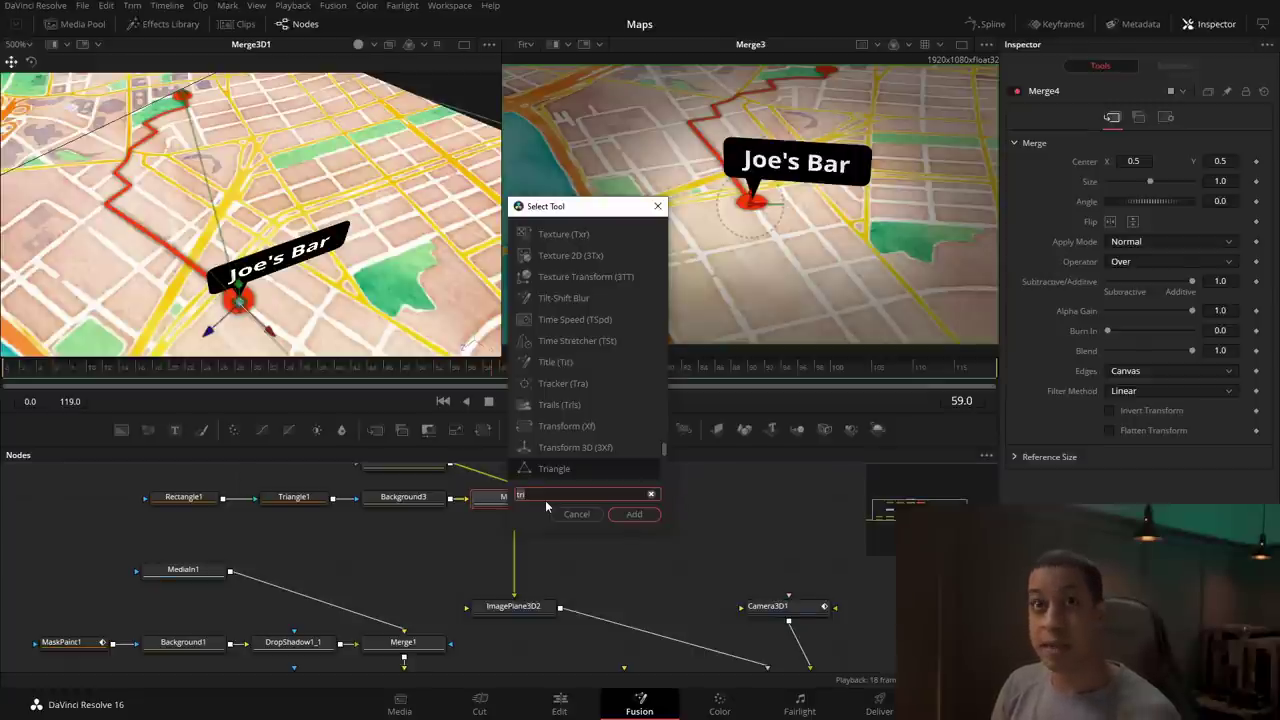
key("Up")
key("Up")
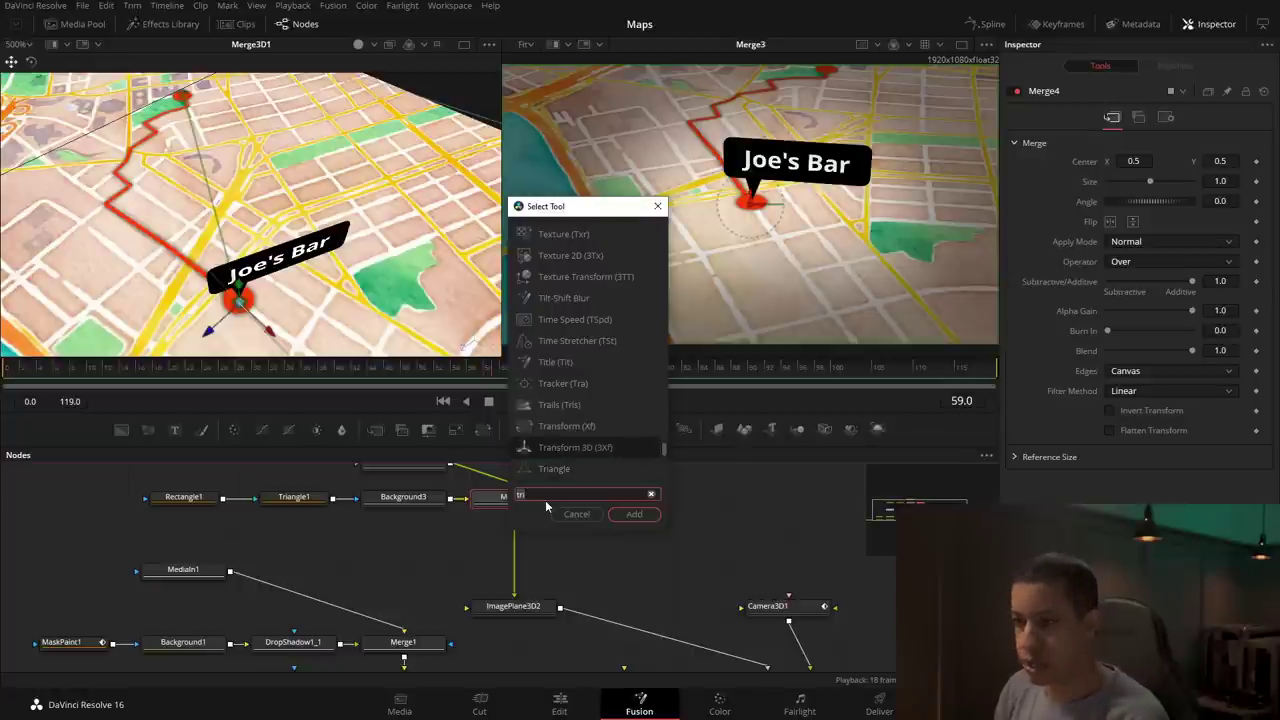
key("Return")
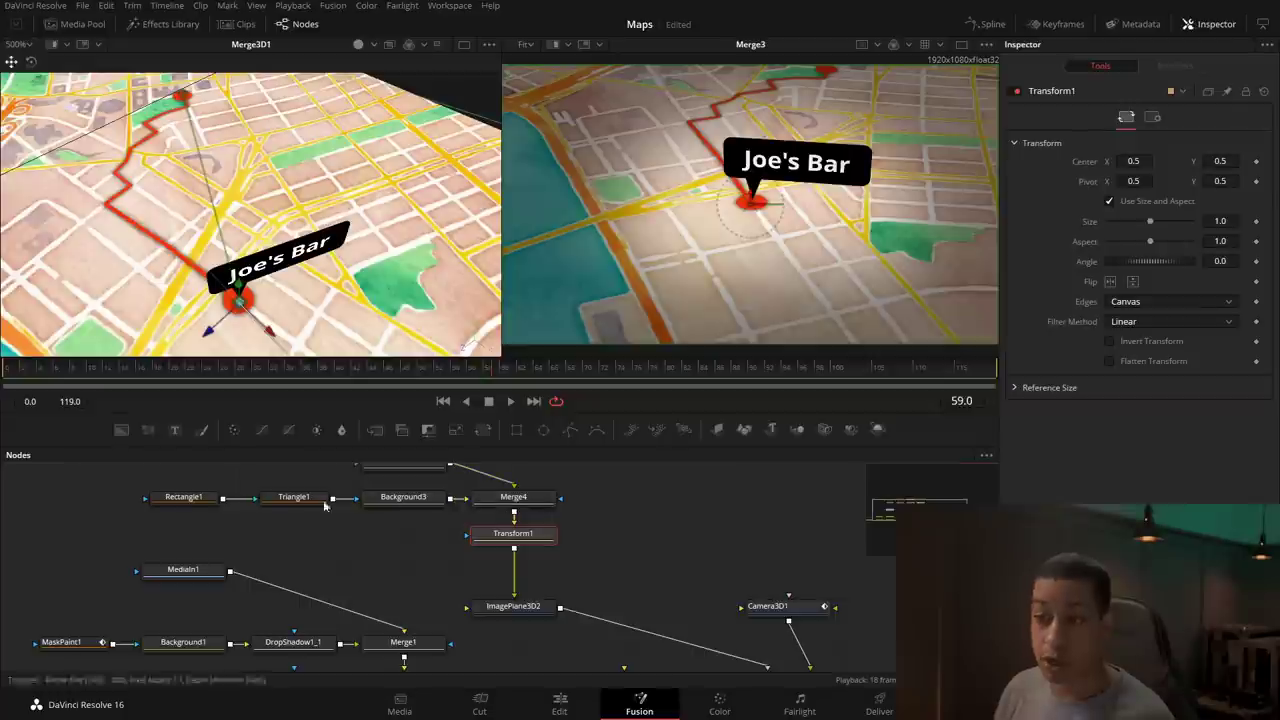
left_click_drag(513, 533, 317, 332)
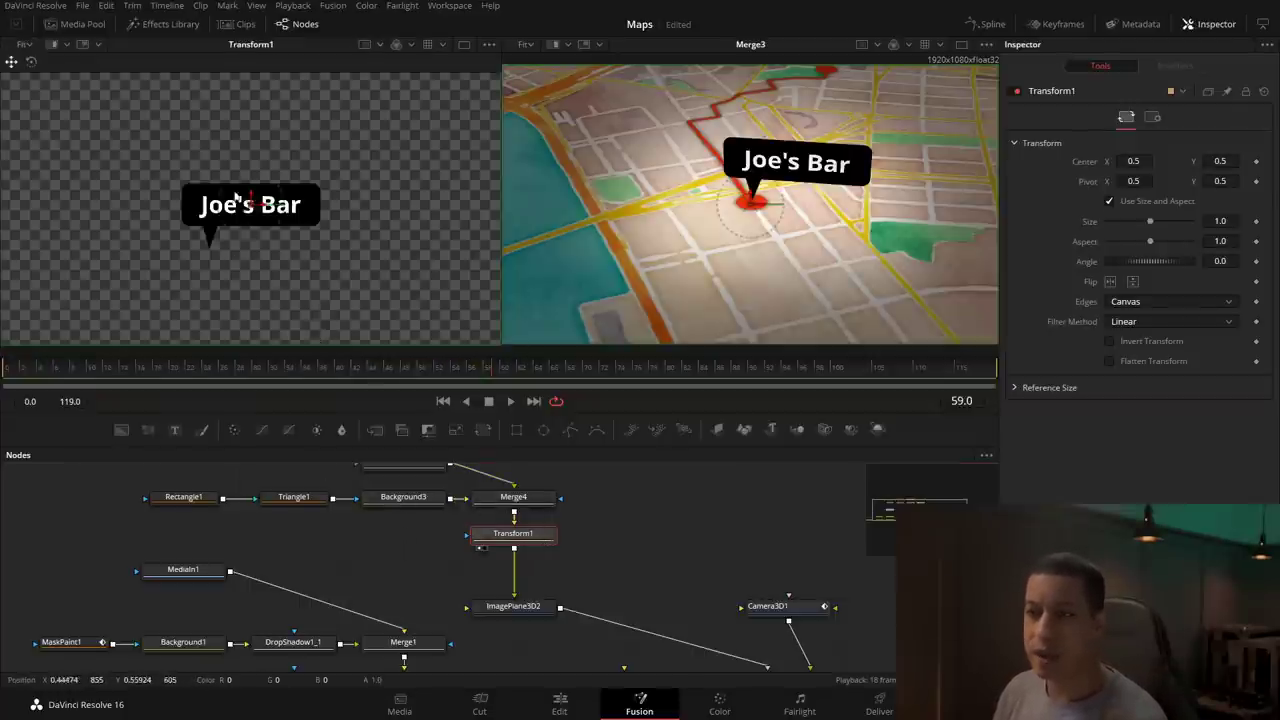
Step: Move Transform1's pivot to the tip of the label's pointer, at X 0.417 and Y 0.342, keeping Size at 1.0
left_click_drag(1150, 221, 1127, 226)
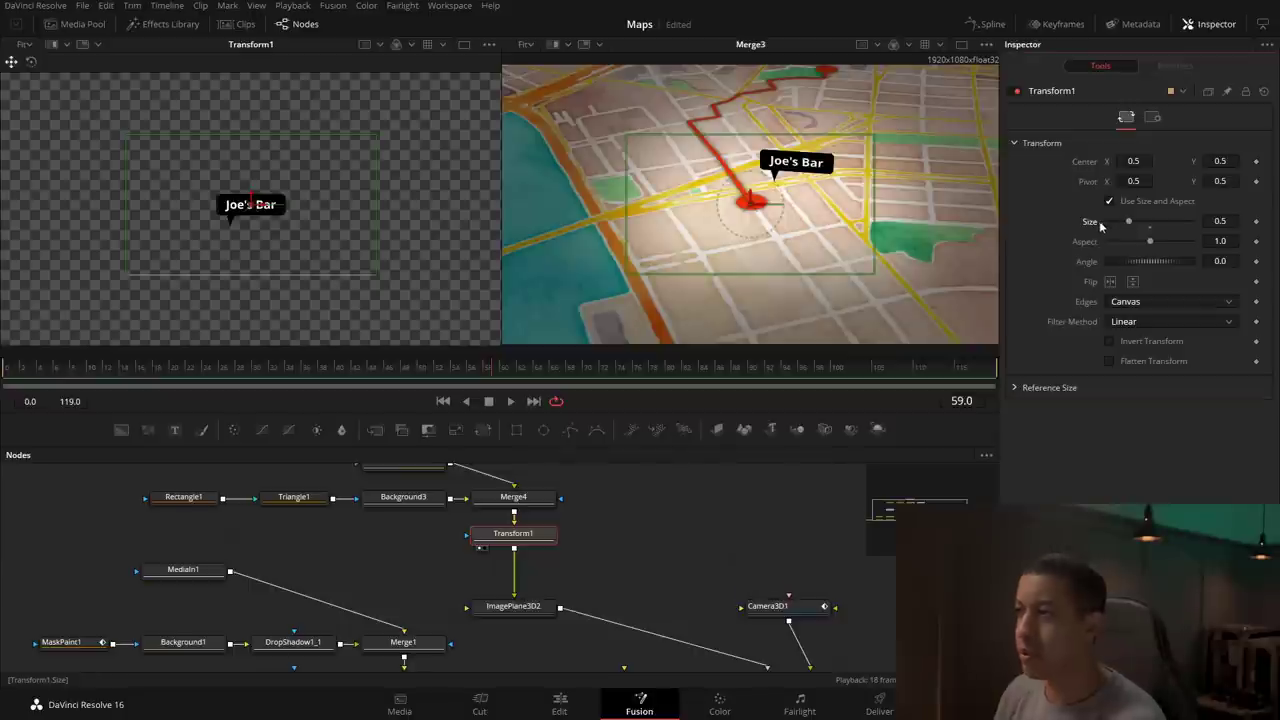
double_click(1091, 222)
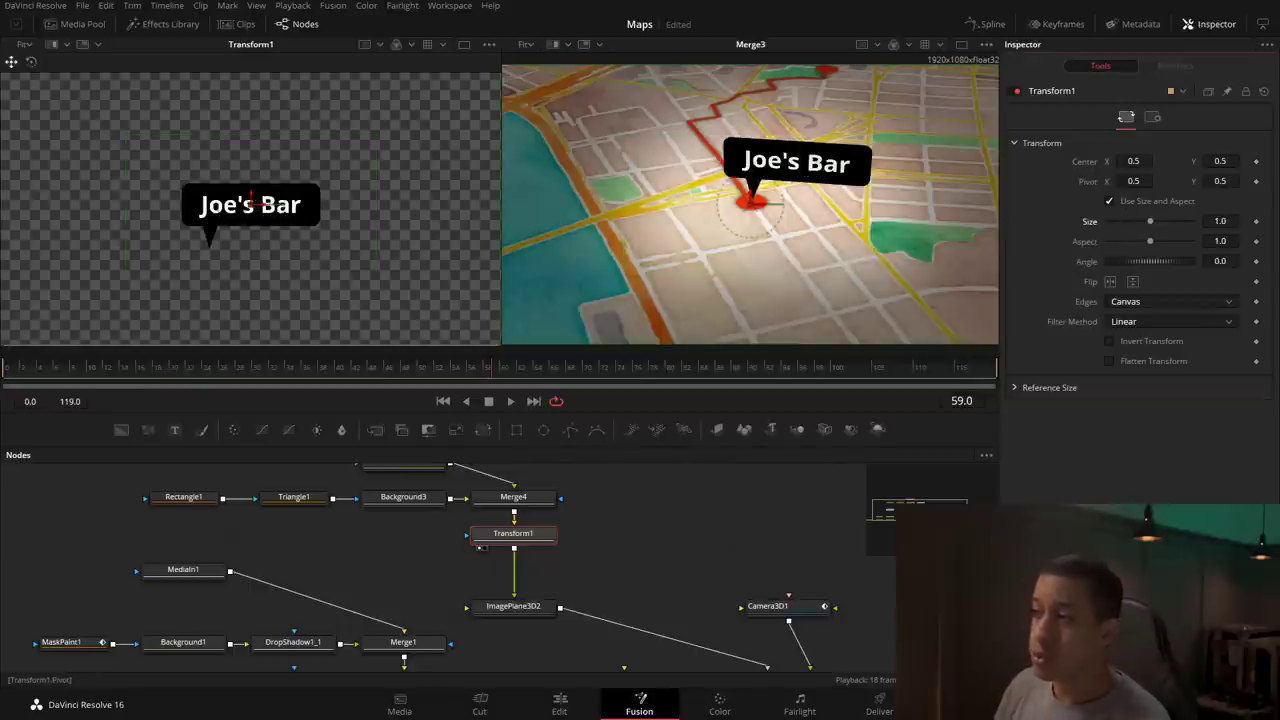
left_click_drag(251, 201, 222, 208)
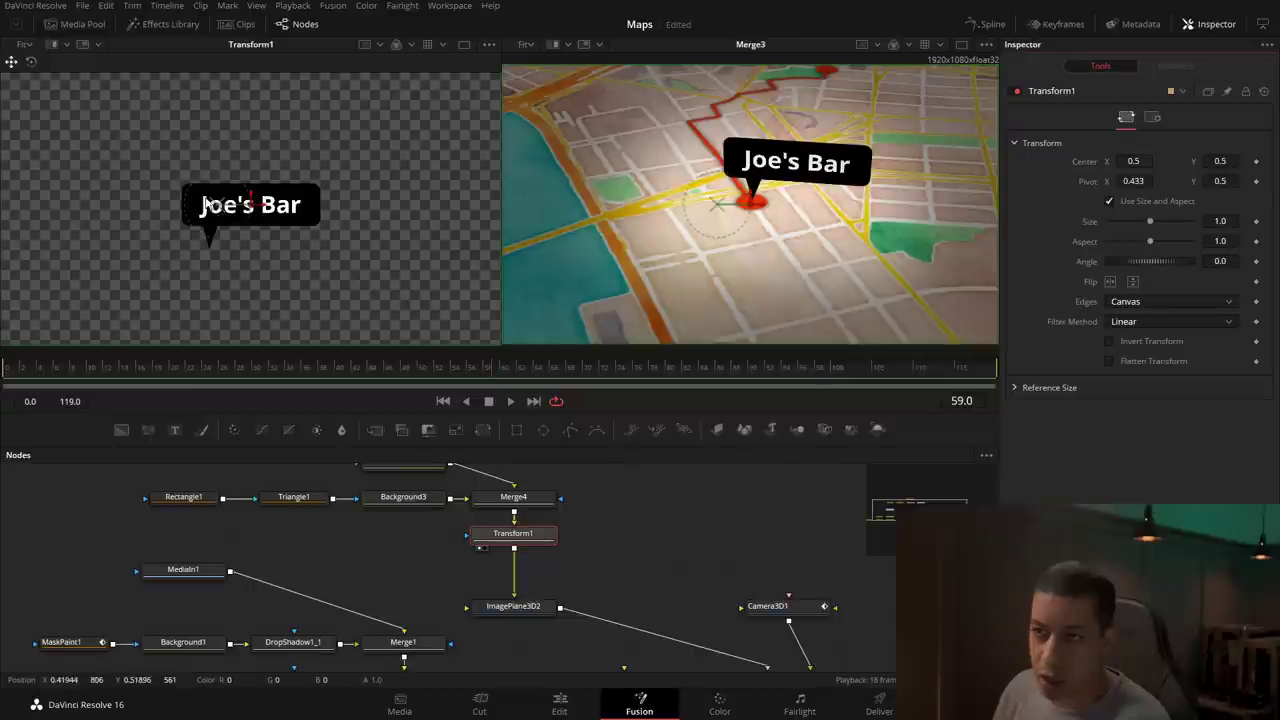
left_click_drag(1245, 181, 1150, 221)
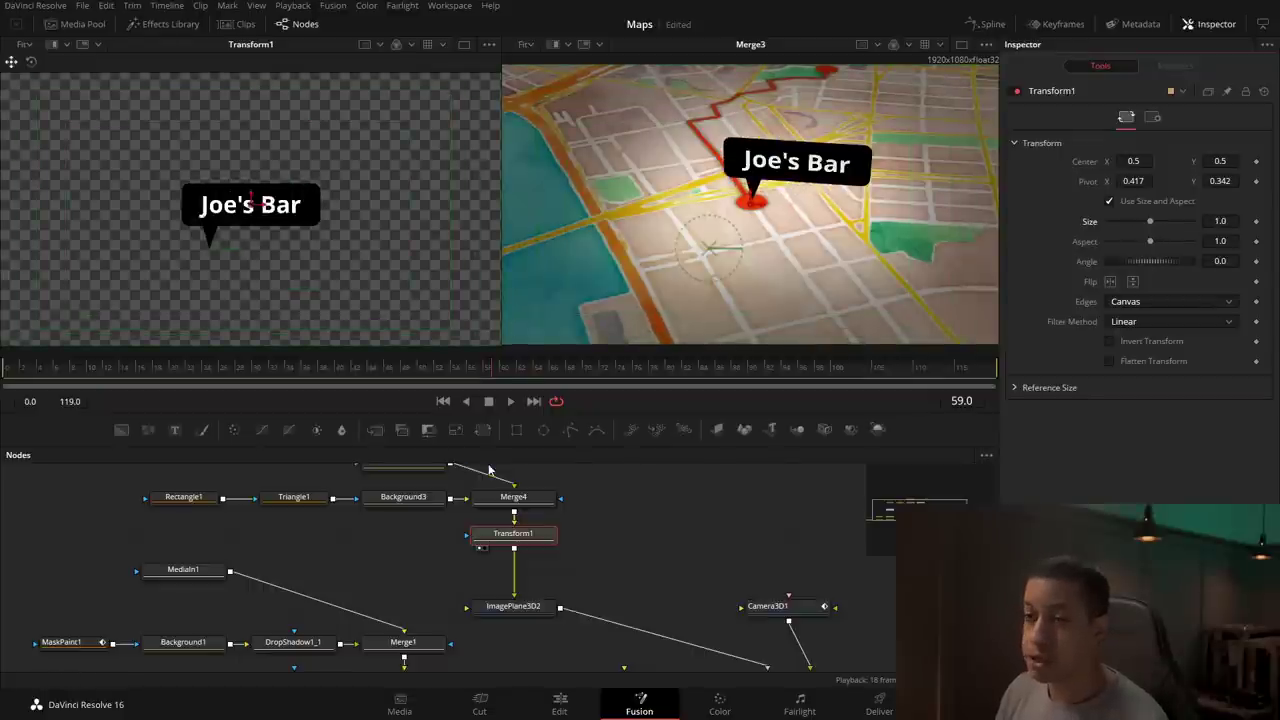
Step: Find the End_ mask's Height keyframe at frame 43 and keyframe Transform1's Size at 0.0 on that frame
scroll(545, 516, "down", 3)
scroll(351, 537, "left", 4)
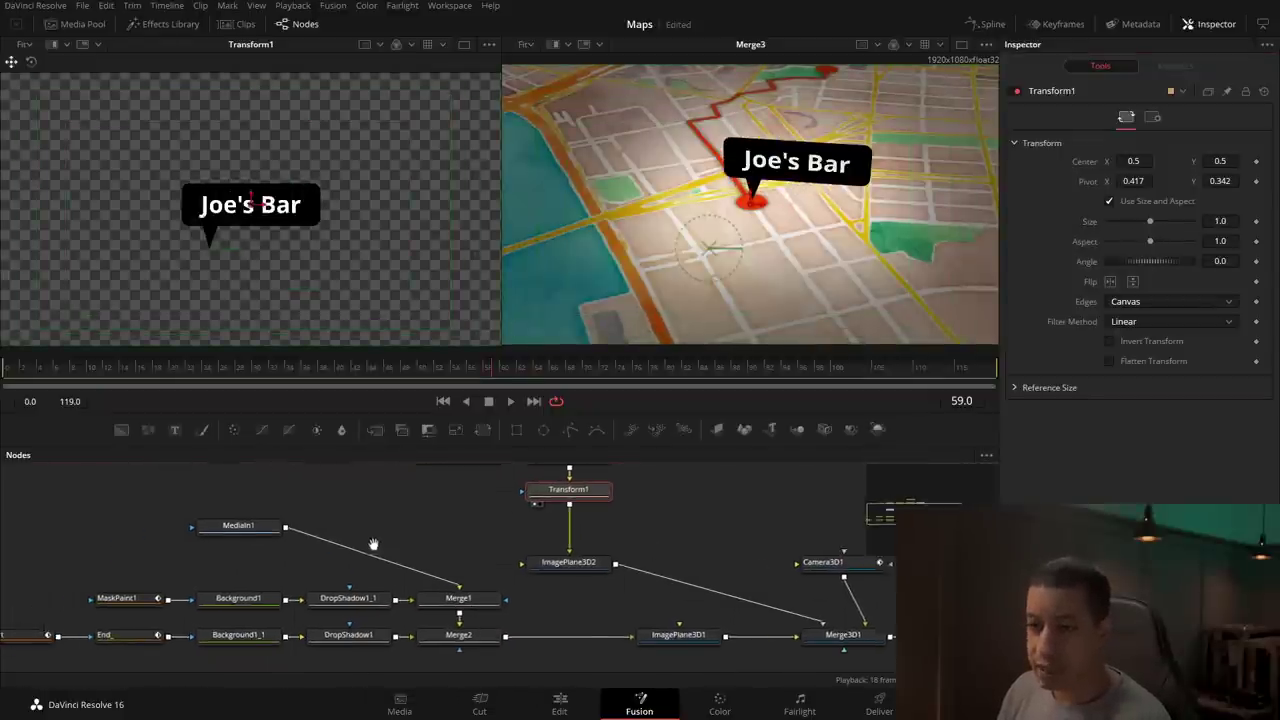
left_click(163, 631)
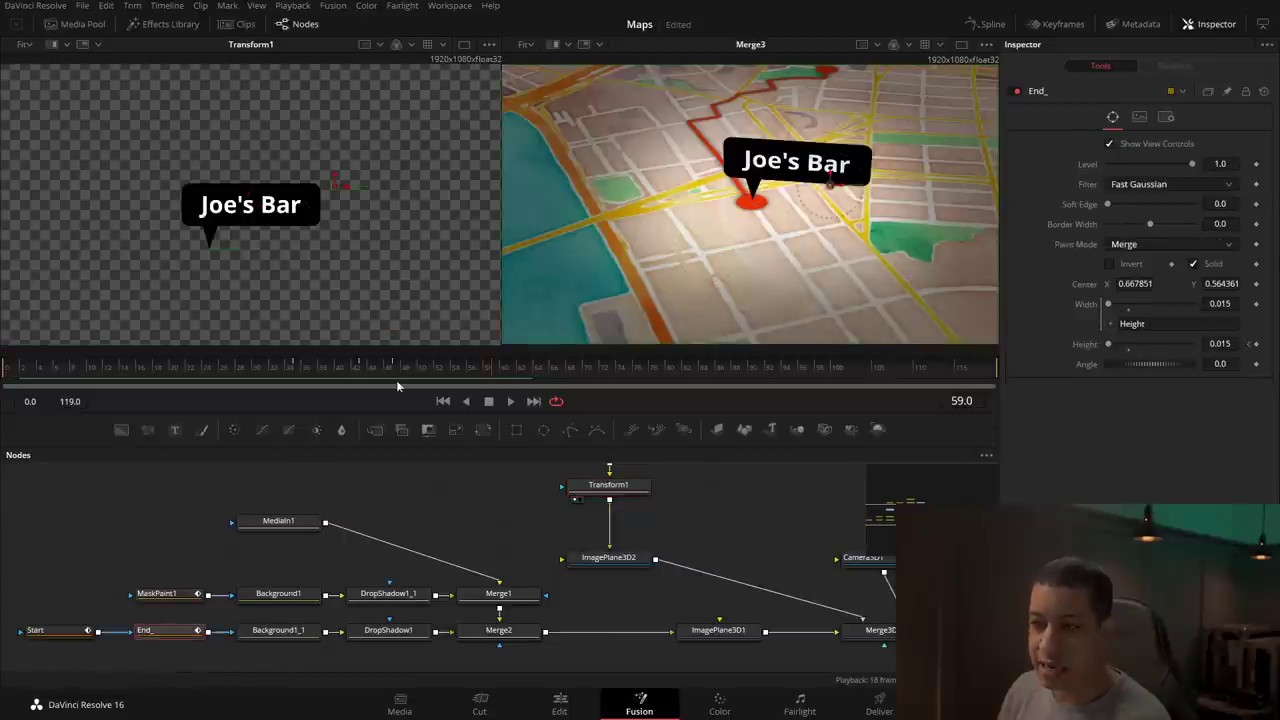
mouse_move(383, 375)
left_mouse_down()
mouse_move(312, 365)
mouse_move(359, 375)
left_mouse_up()
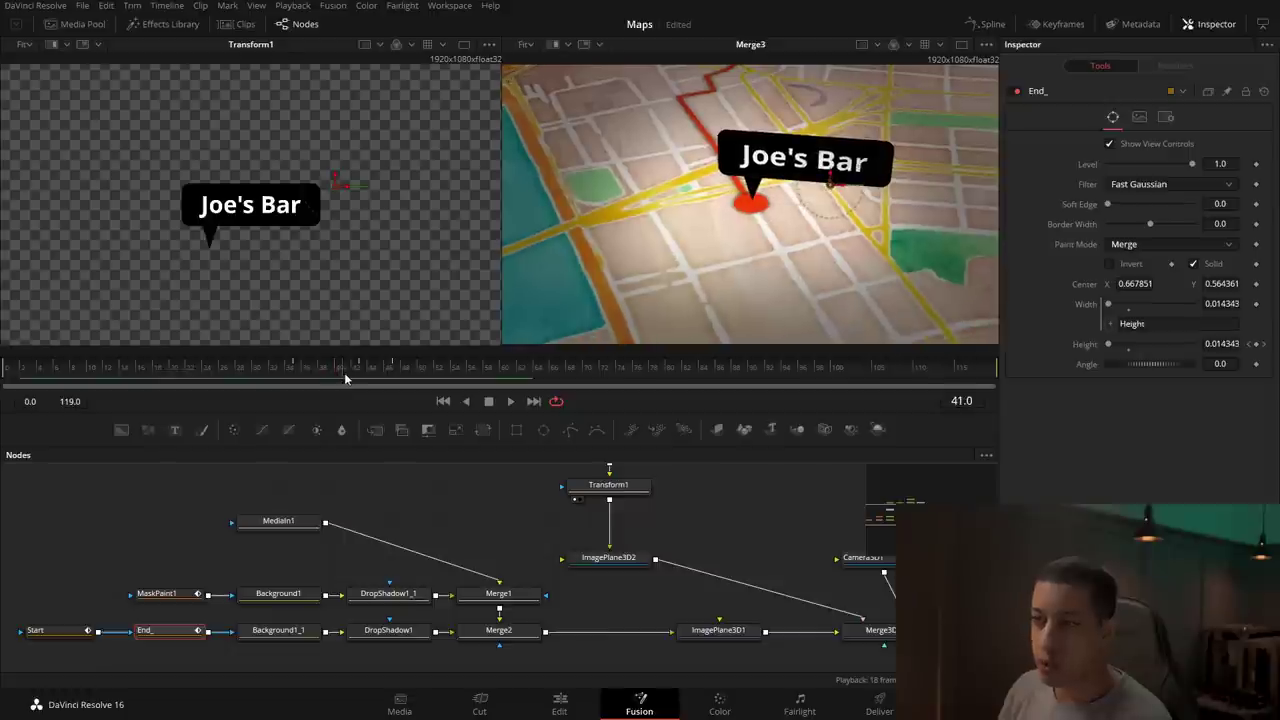
left_click_drag(359, 381, 364, 381)
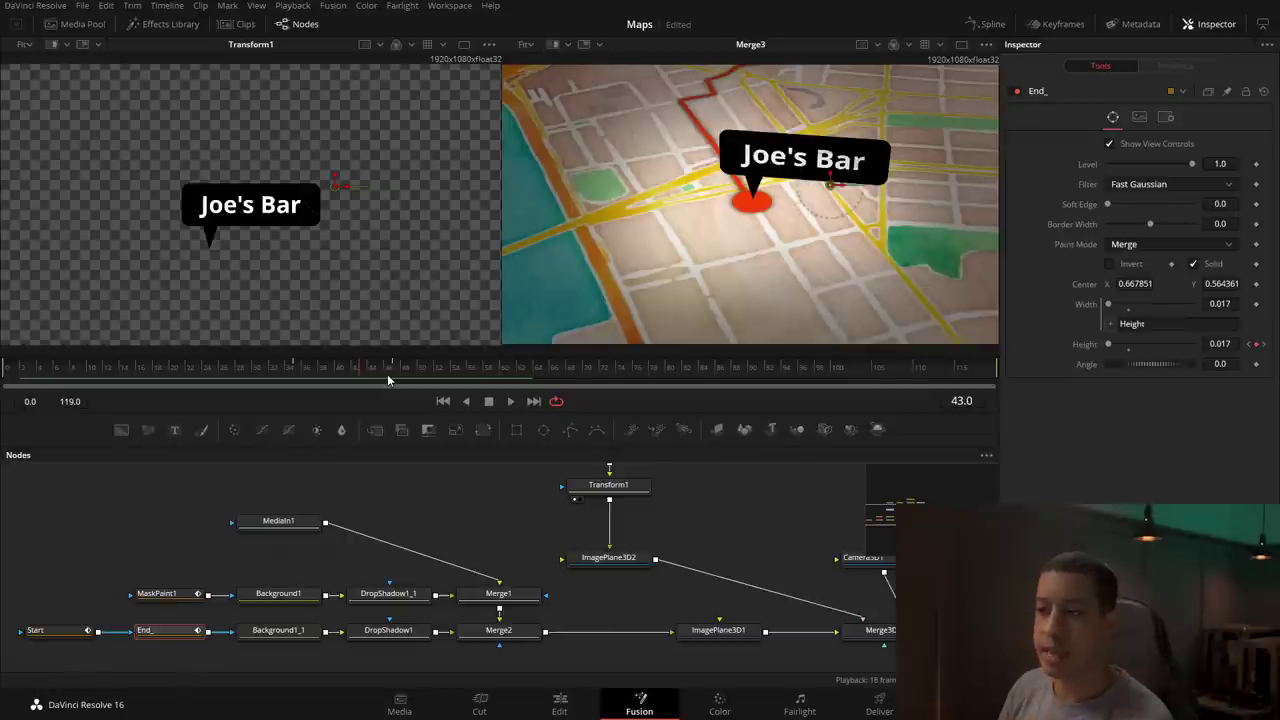
left_click(618, 488)
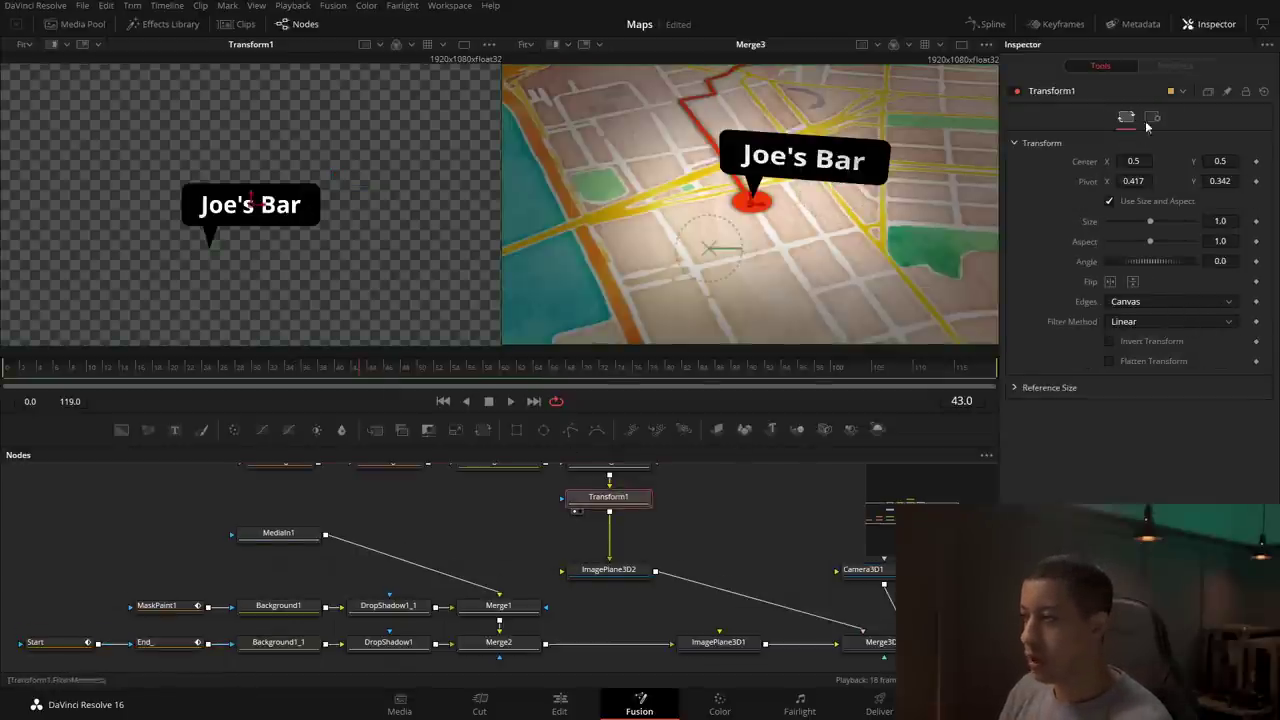
left_click(1257, 221)
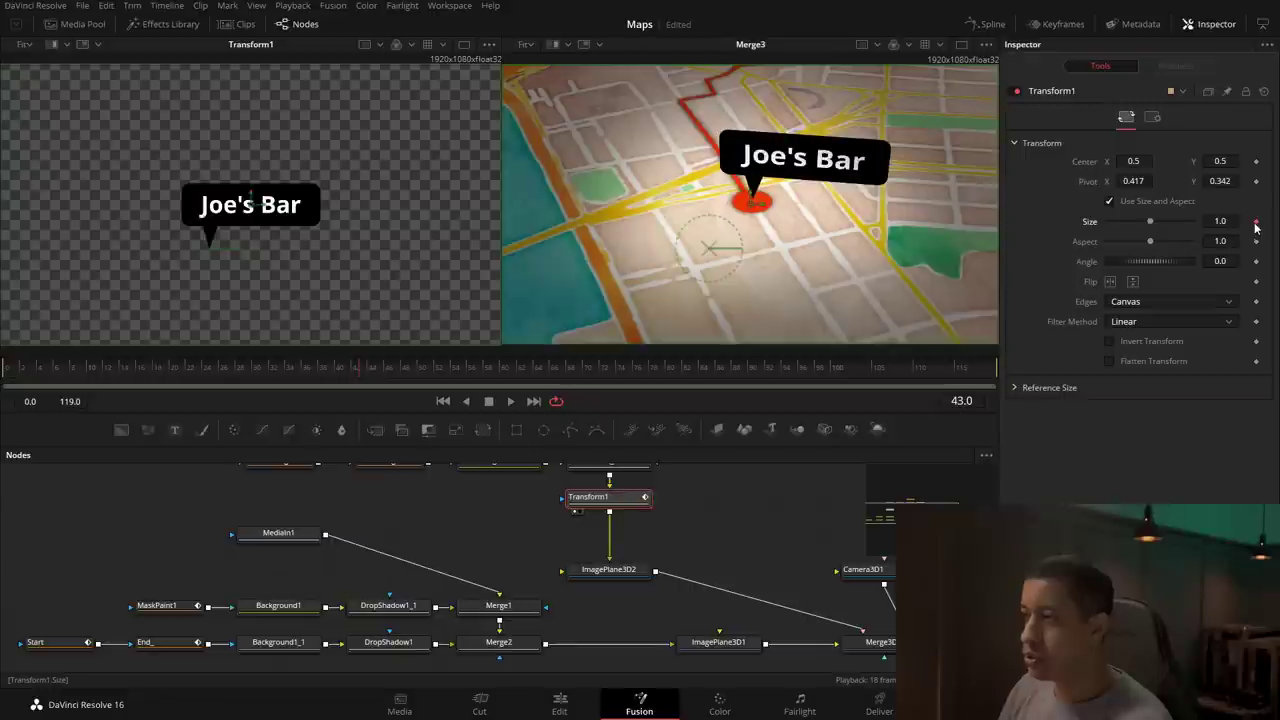
left_click_drag(1150, 221, 1053, 244)
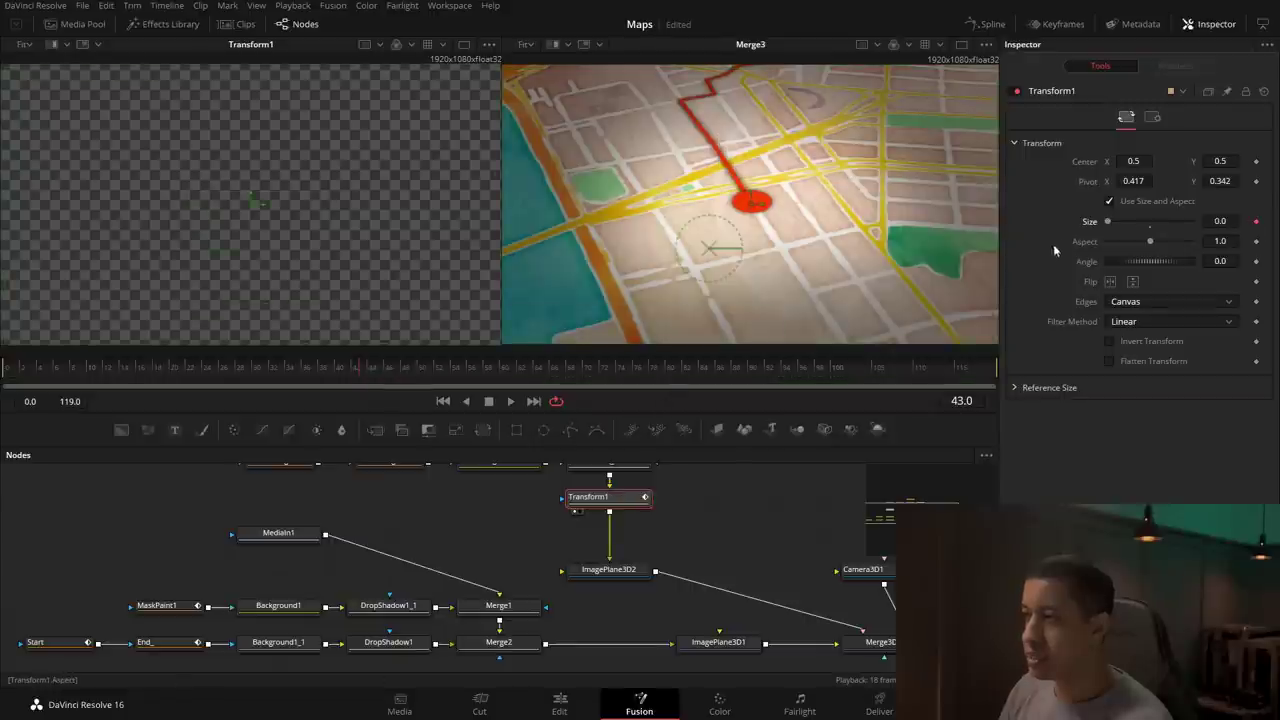
Step: Keyframe Transform1's Size at 1.1 on frame 50 and at 1.0 on frame 54
left_click(418, 375)
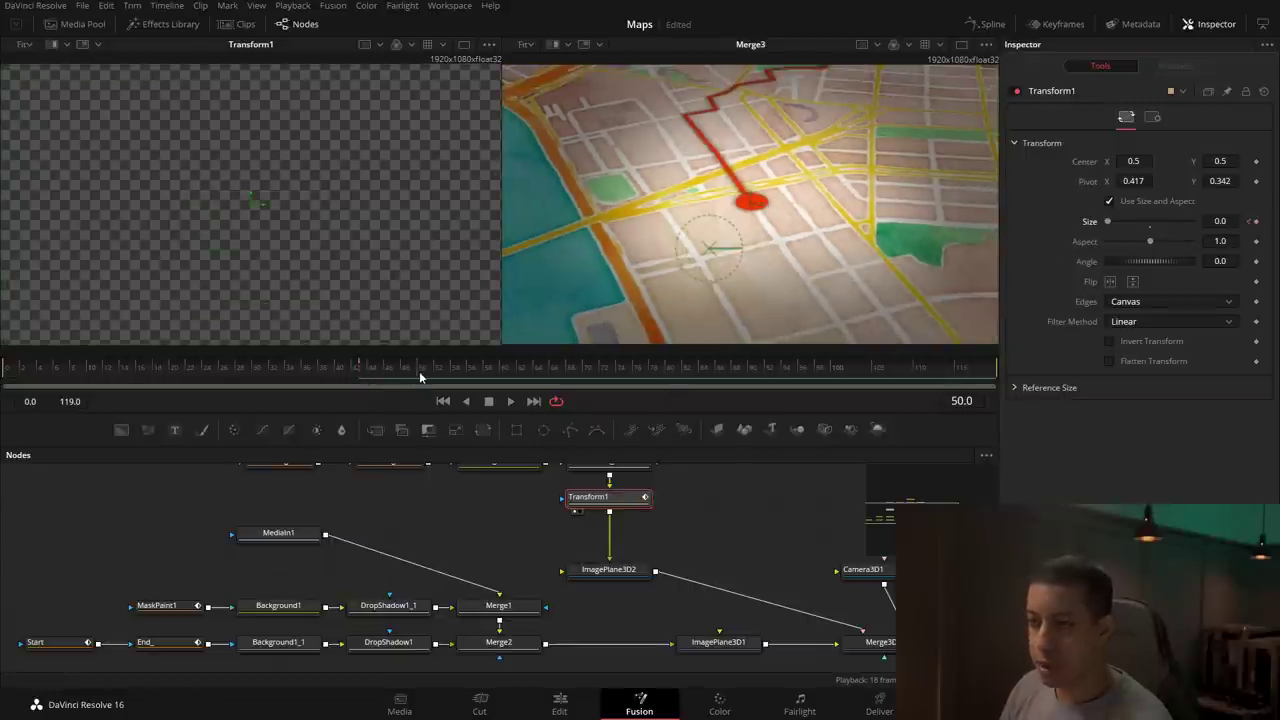
left_click(1150, 228)
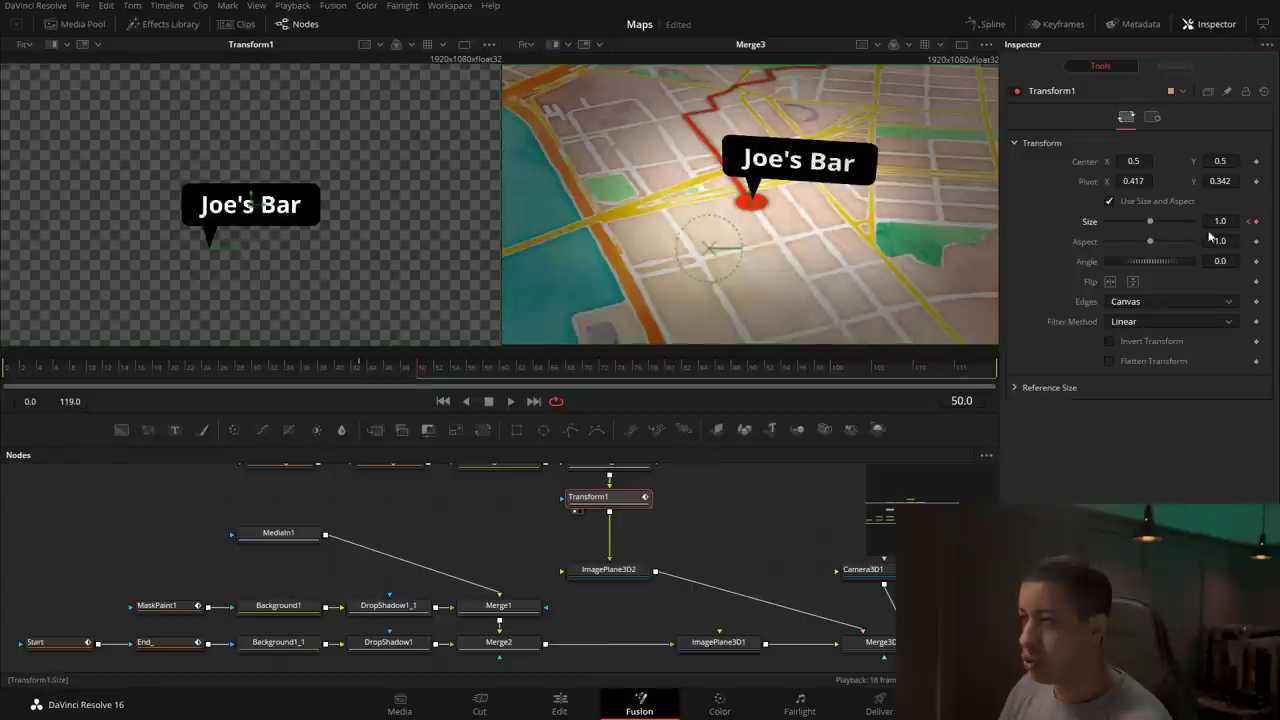
left_click(453, 377)
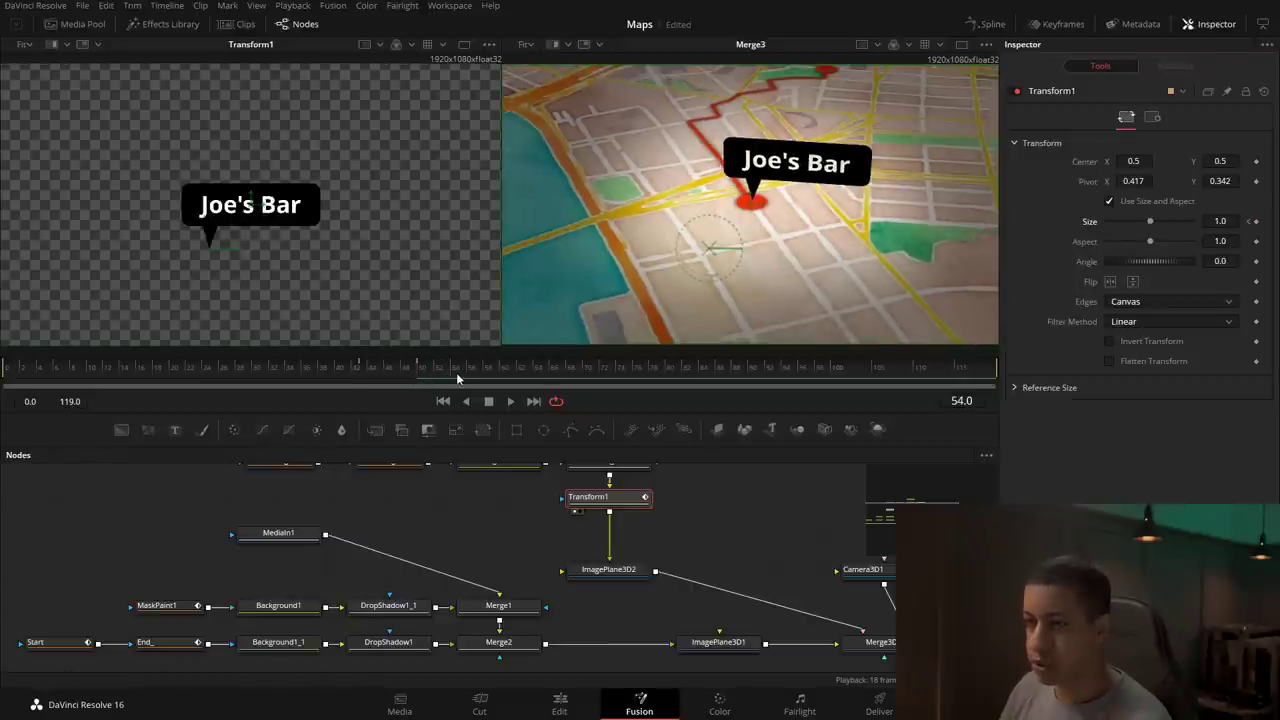
left_click(1250, 221)
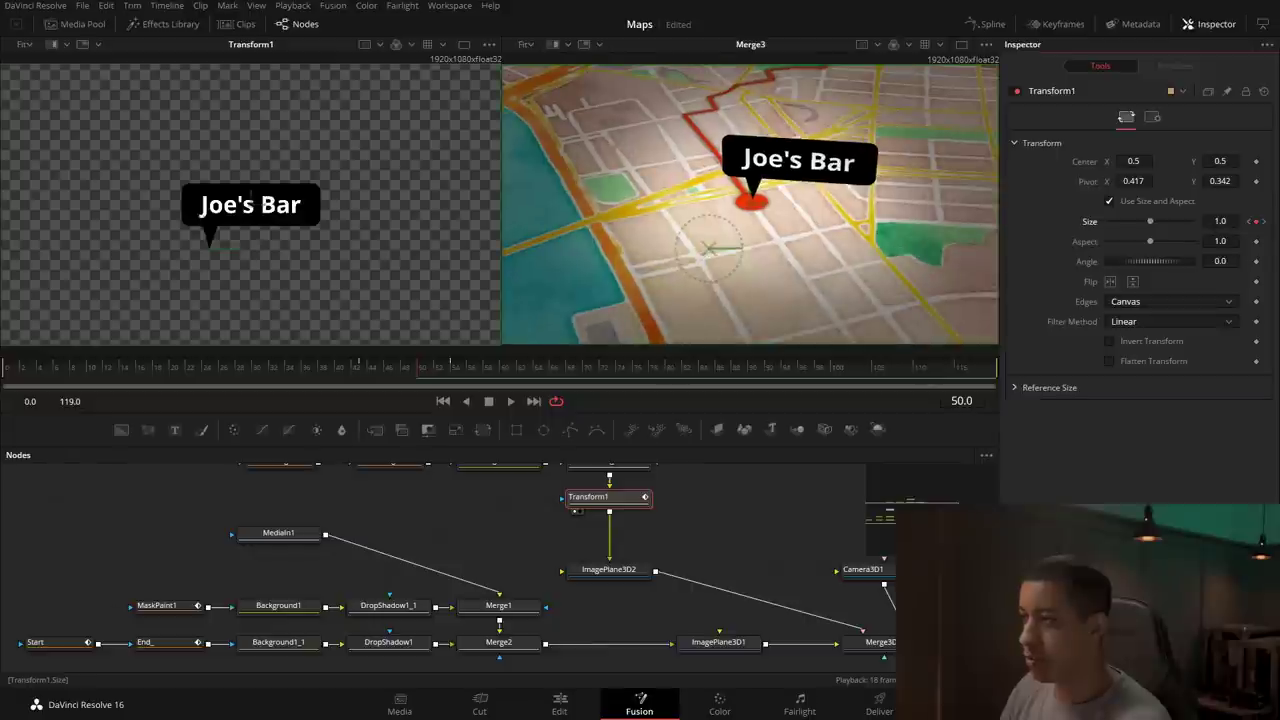
type("1.1")
key("Tab")
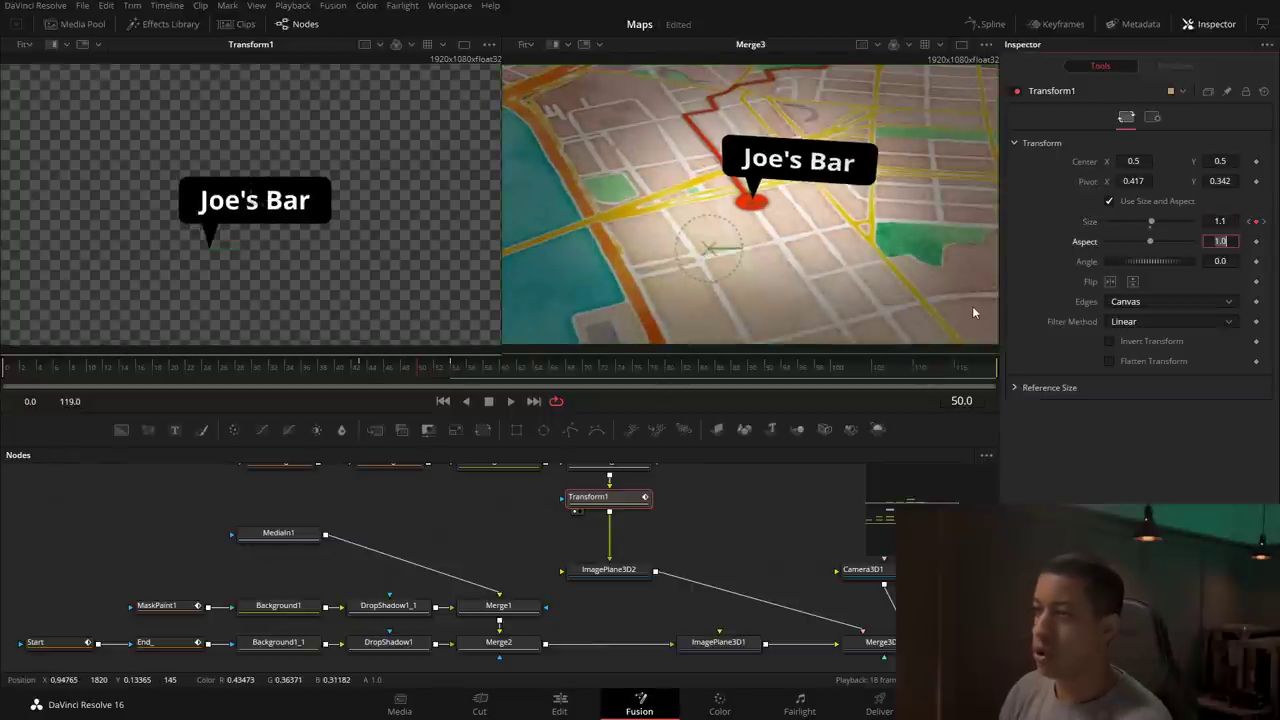
Step: Scrub through the label's scale-up and smooth all of Transform1's Size keyframes in the Spline editor
left_click(318, 376)
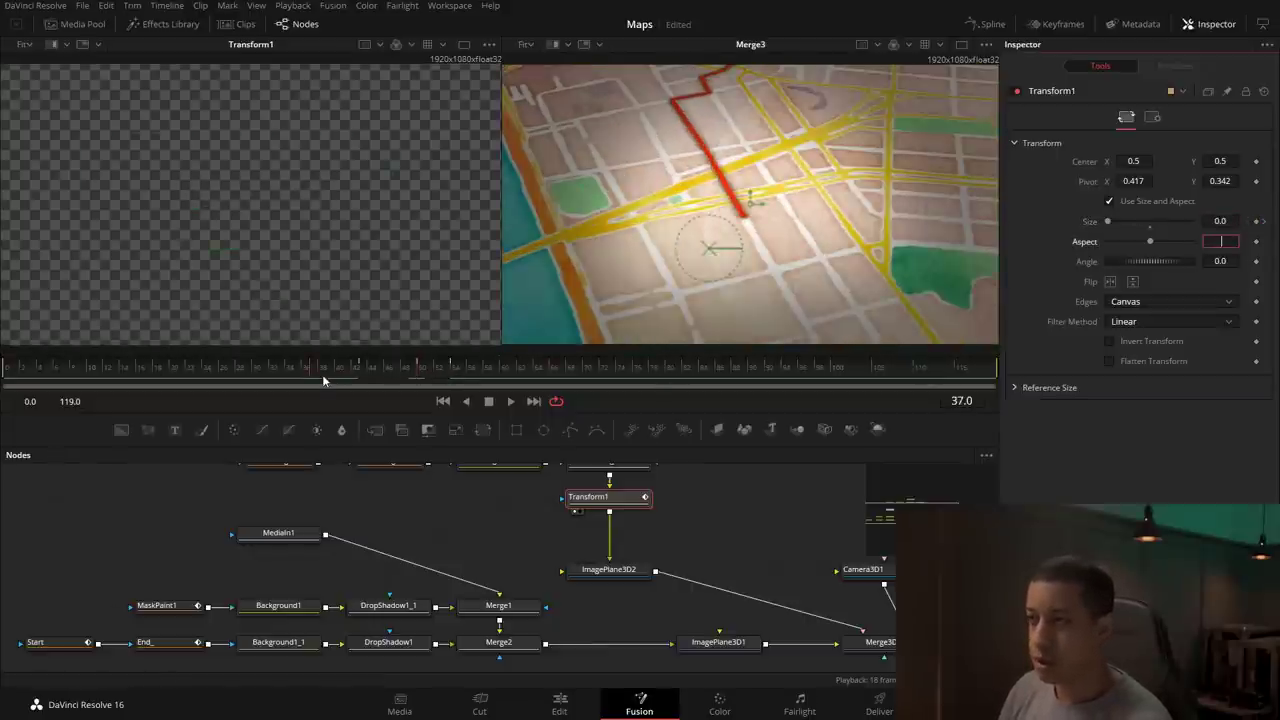
left_click_drag(356, 369, 423, 374)
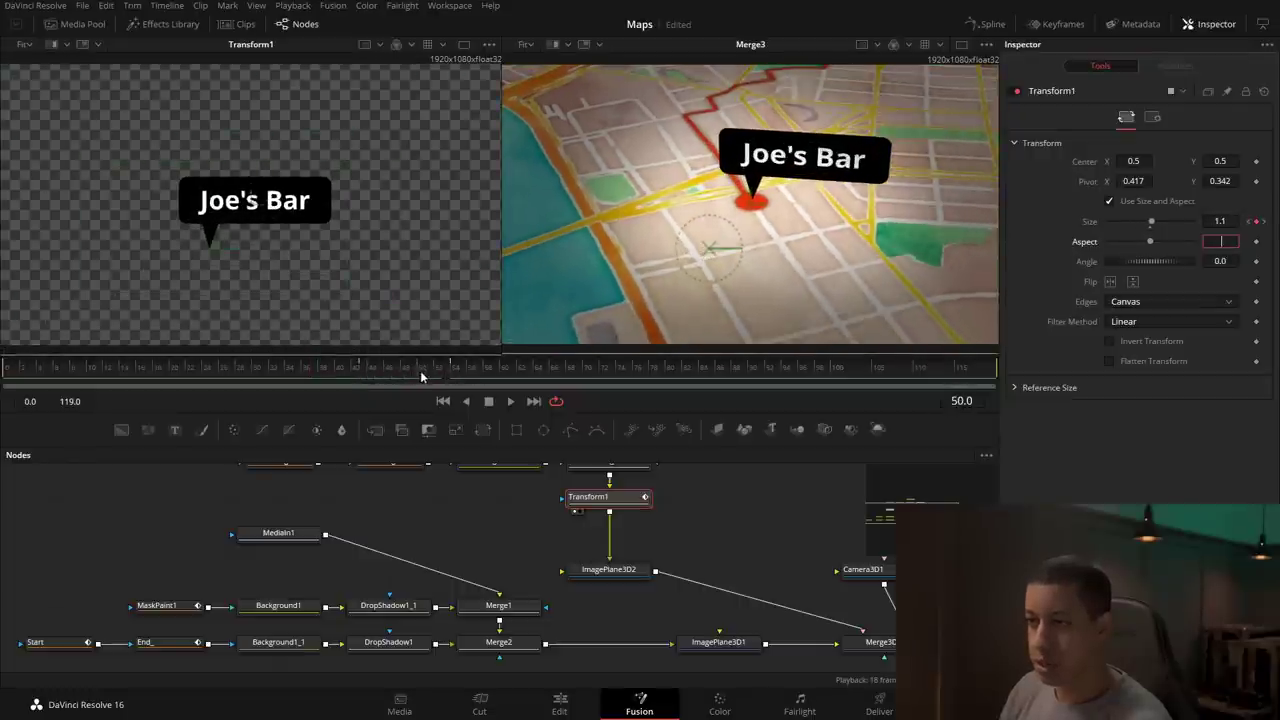
left_click(989, 23)
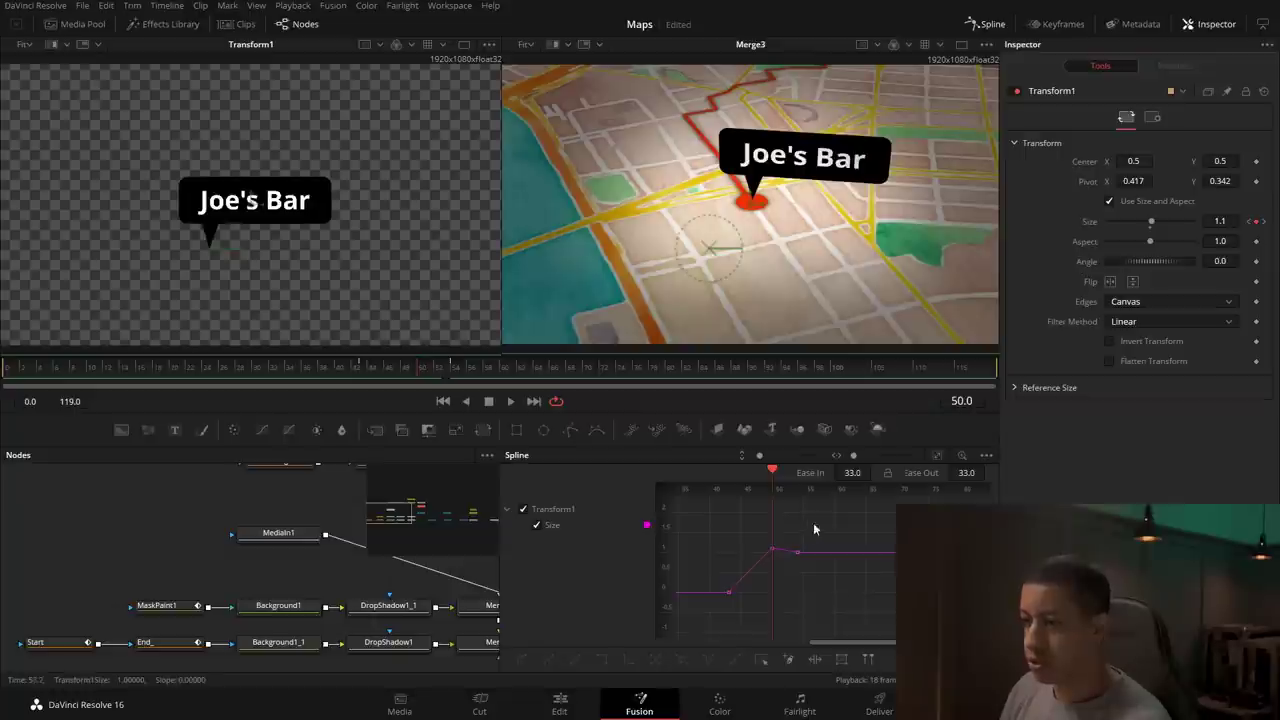
left_click_drag(797, 536, 731, 612)
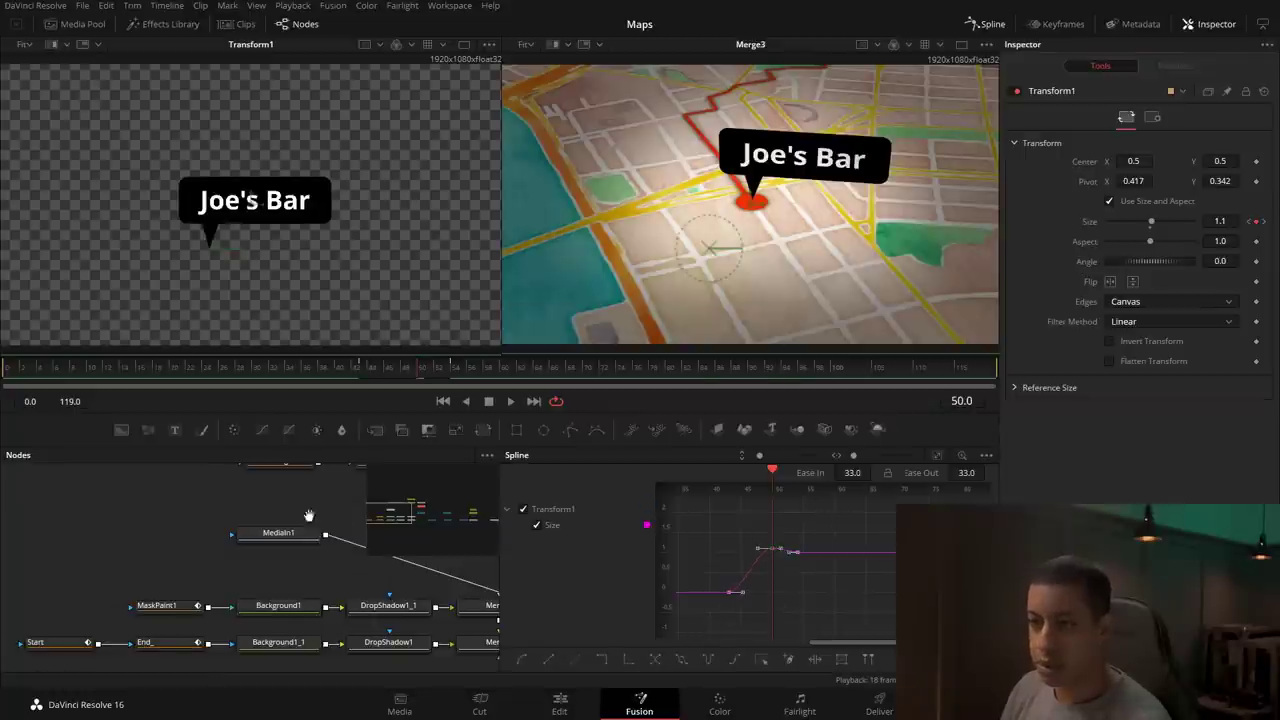
Step: Play the composition from frame 0 to check the label's scale-up and save the project
left_click_drag(315, 514, 192, 519)
left_click_drag(300, 372, 340, 385)
key("space")
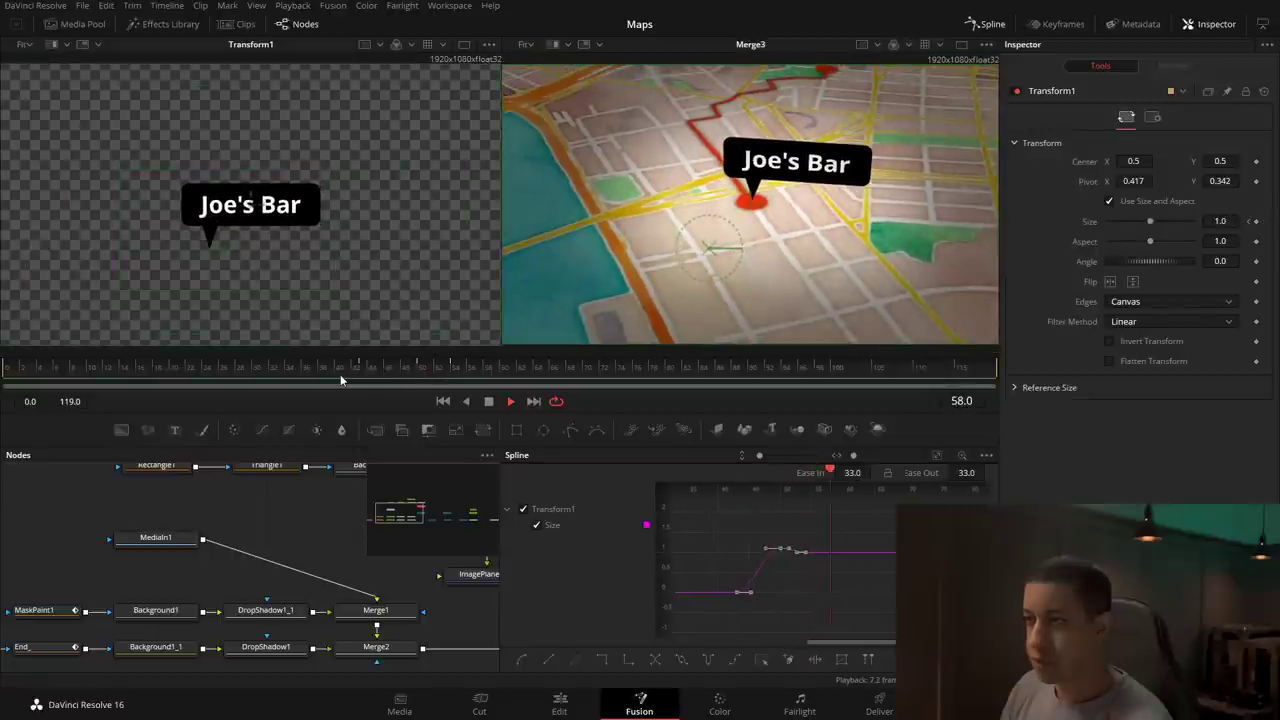
left_click(280, 373)
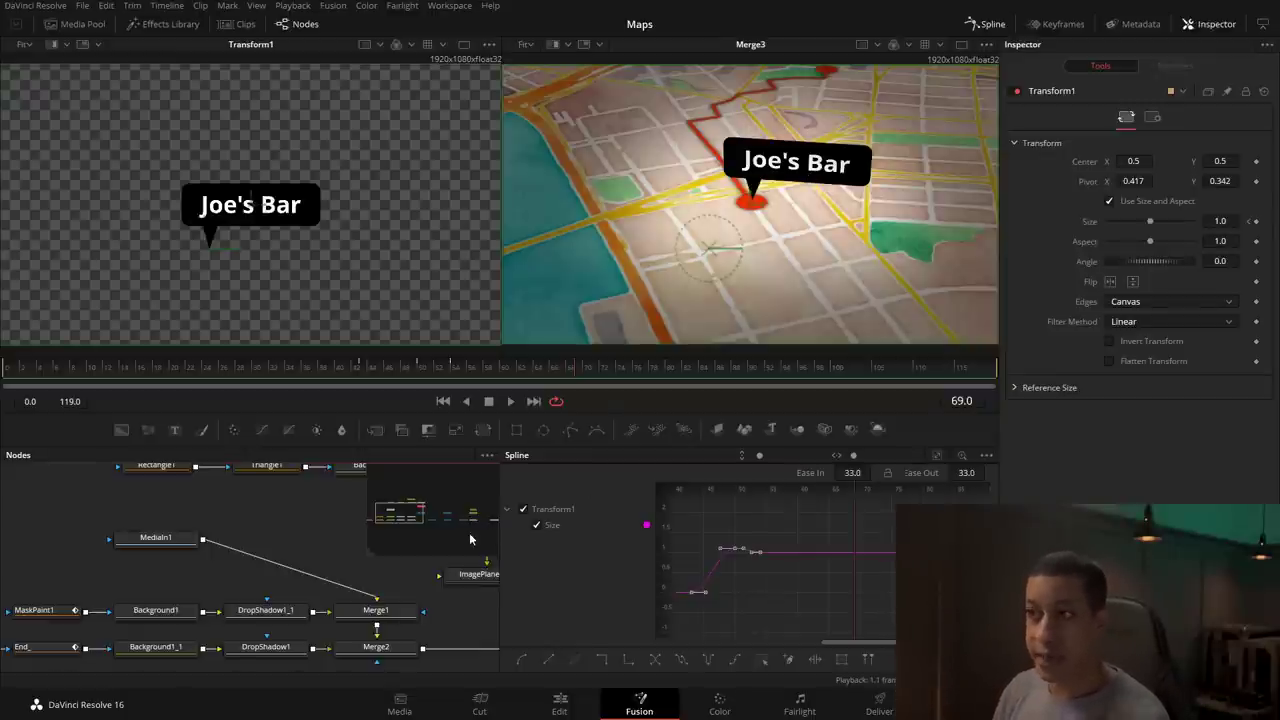
left_click(5, 370)
key("space")
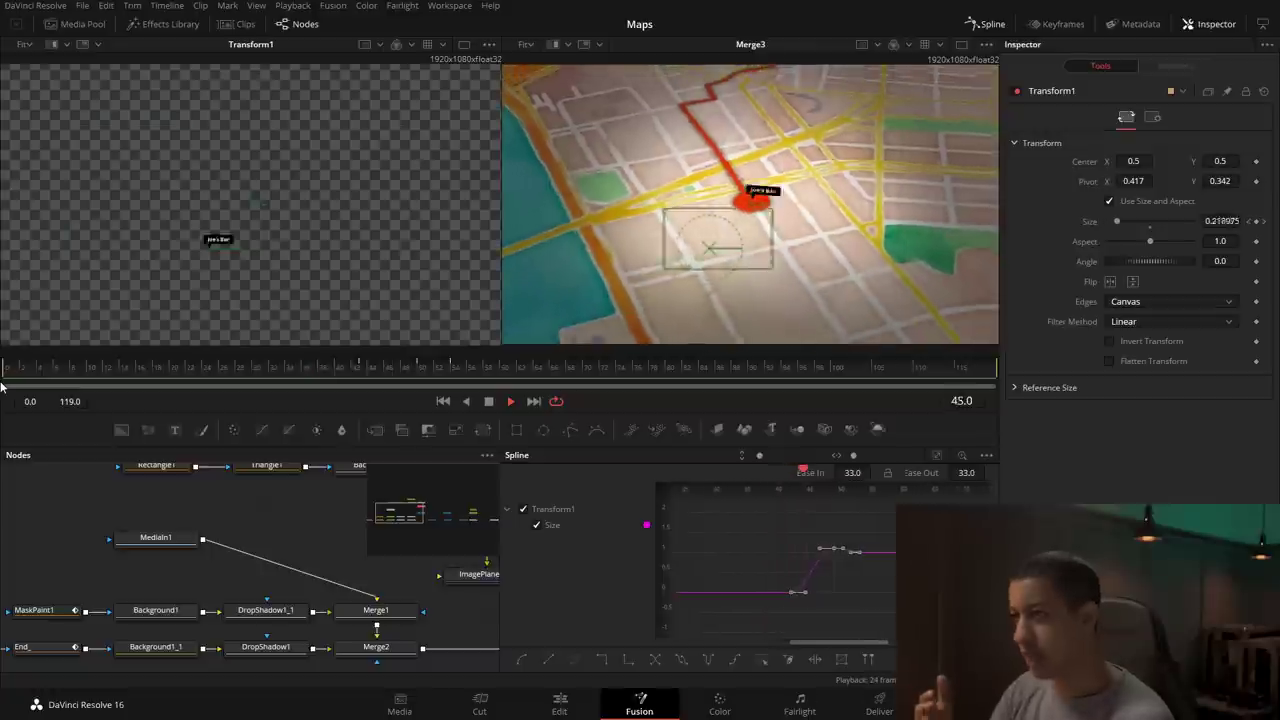
key("ctrl+s")
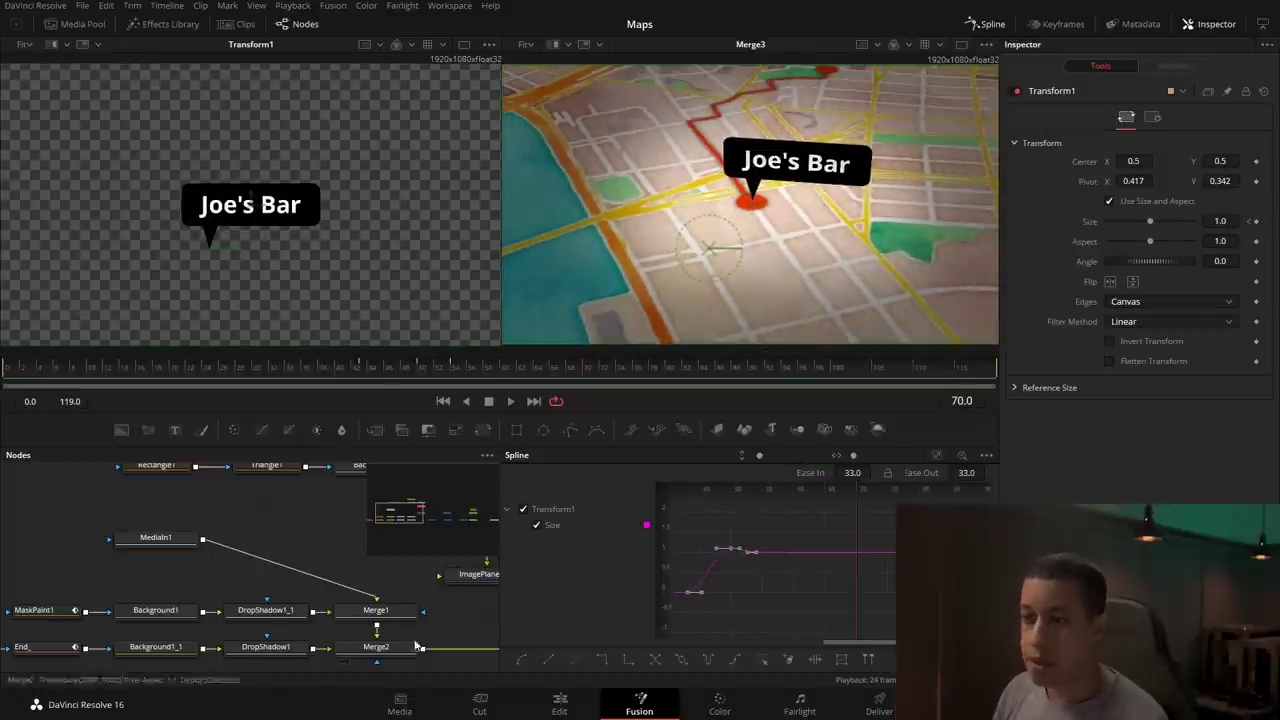
Step: Connect the output of Merge3 to the MediaOut1 node
scroll(326, 595, "down", 5)
scroll(326, 595, "up", 5)
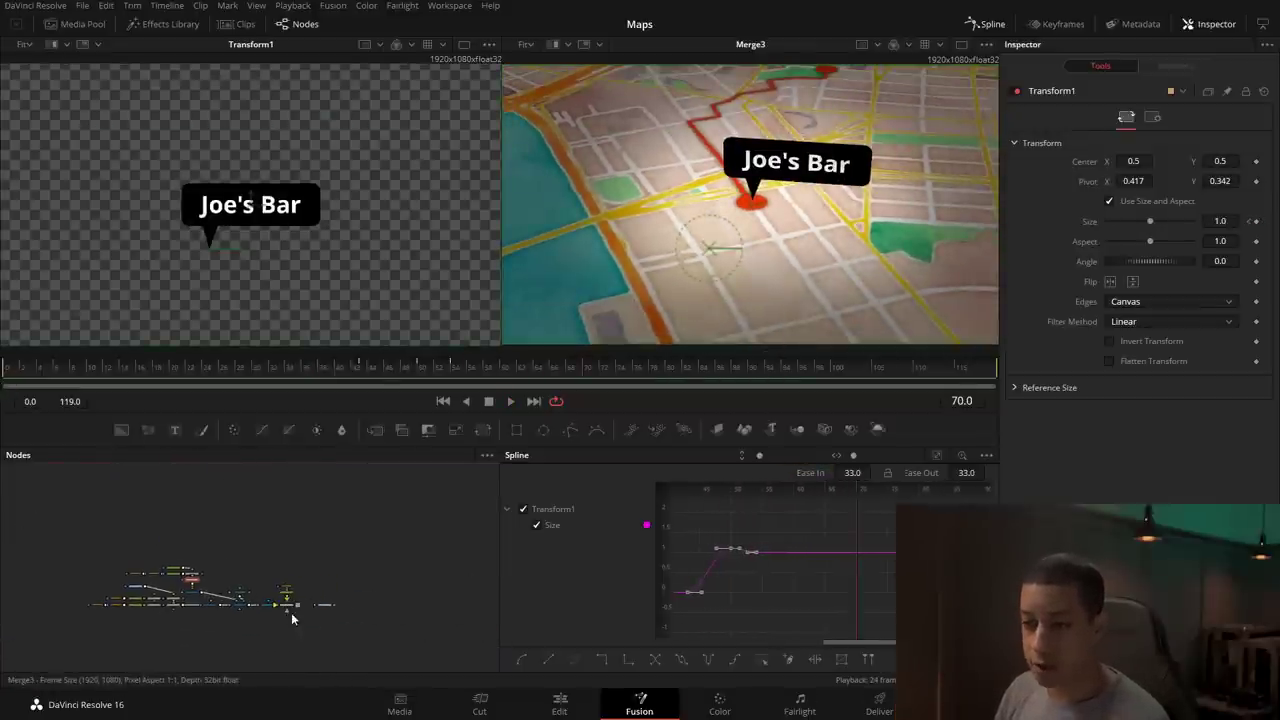
scroll(302, 598, "up", 3)
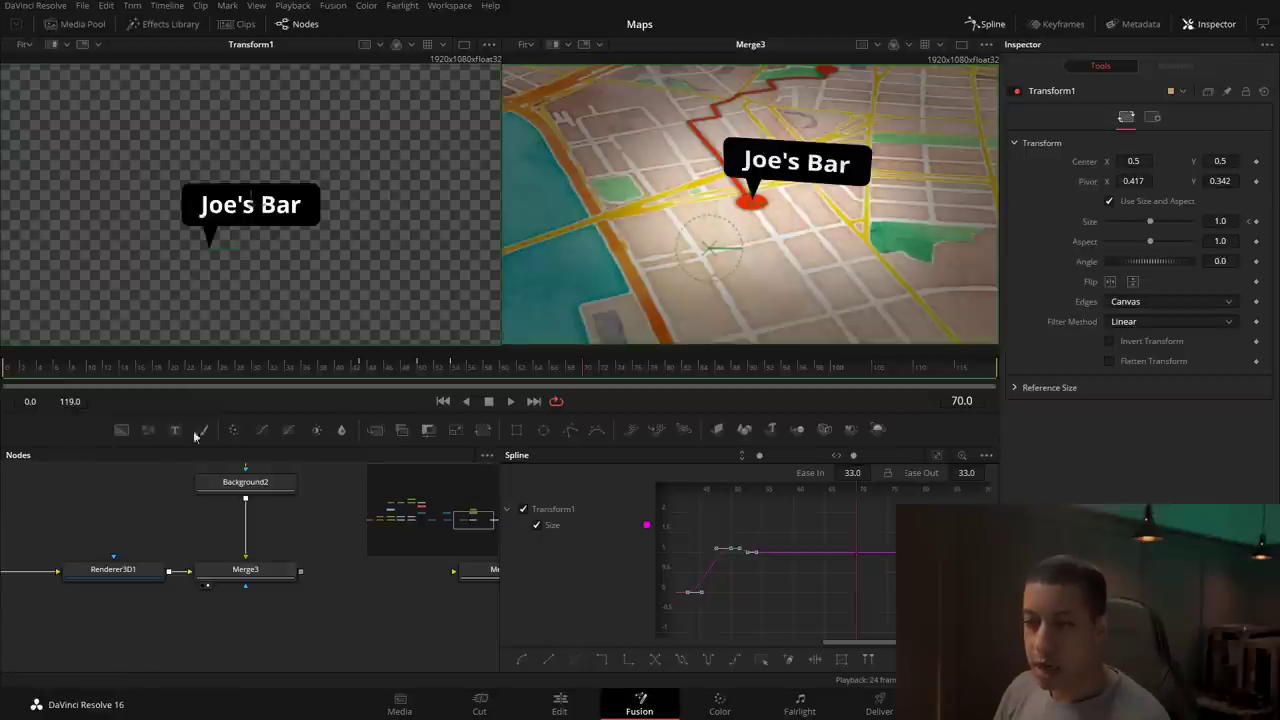
left_click_drag(337, 634, 241, 645)
left_click_drag(219, 595, 383, 592)
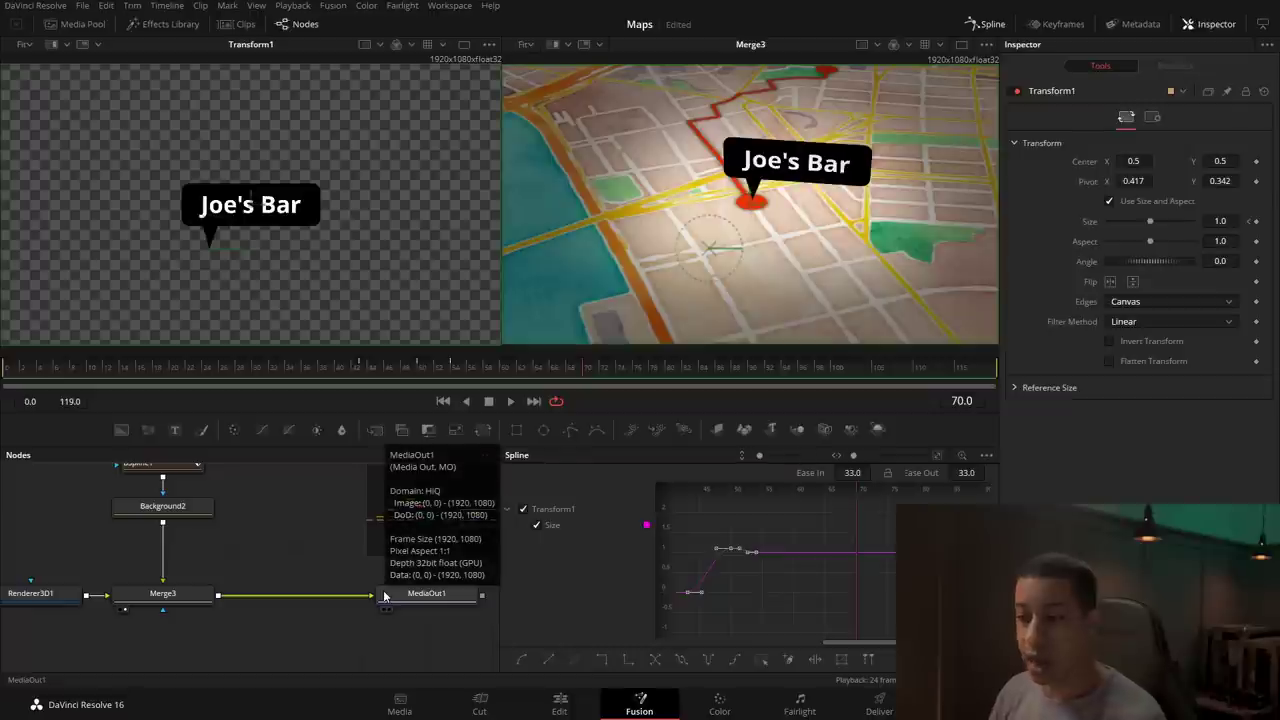
Step: Switch to the Edit page and play the Fusion Composition clip from its start to review the finished map animation
left_click(568, 707)
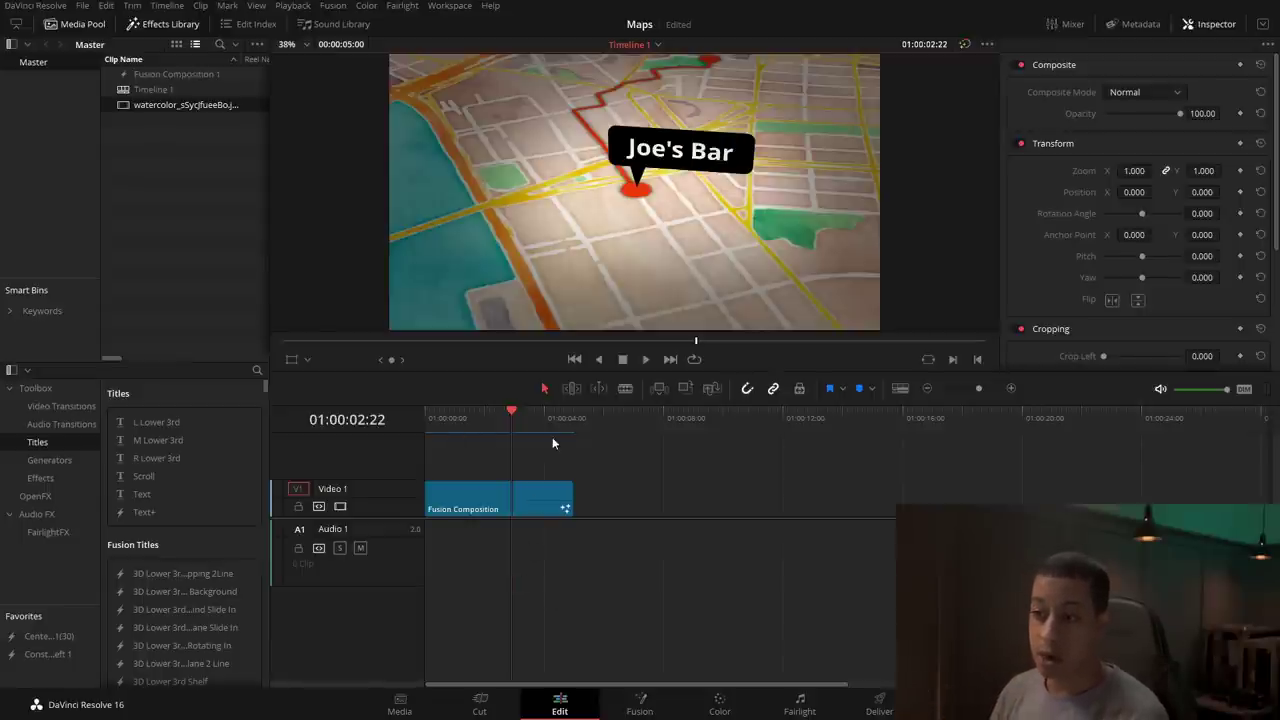
key("Home")
key("space")
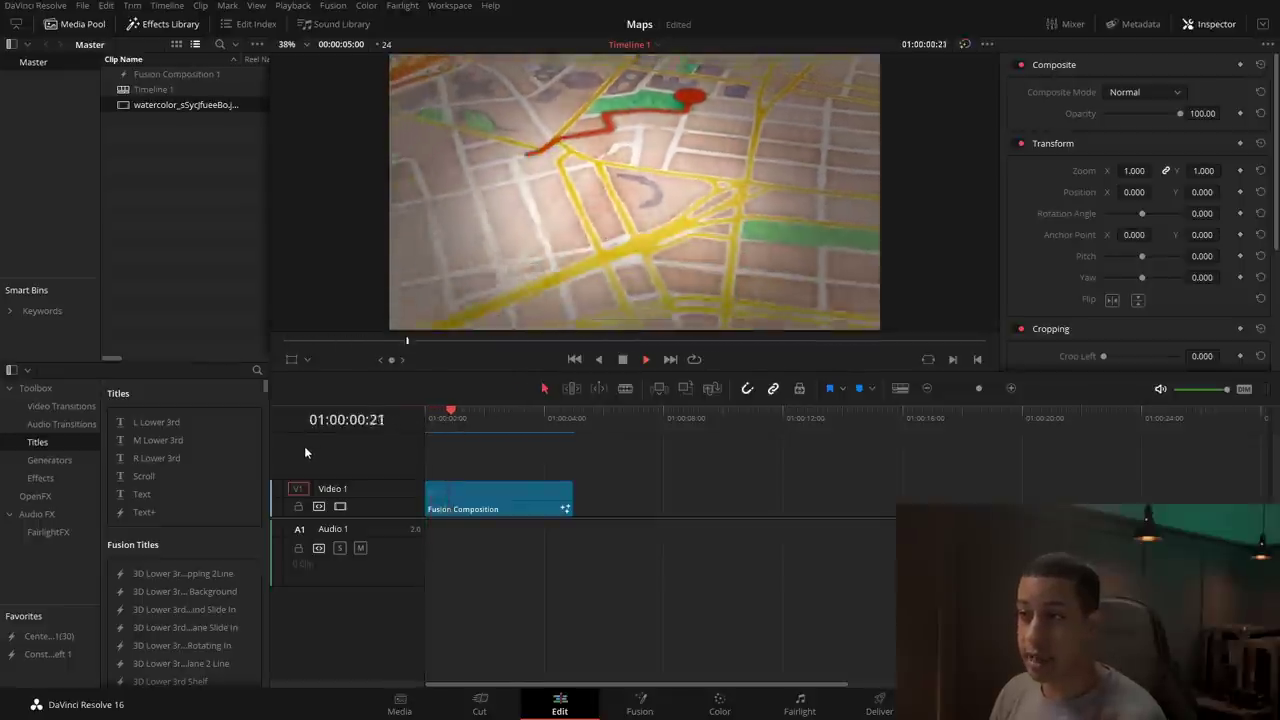
key("space")
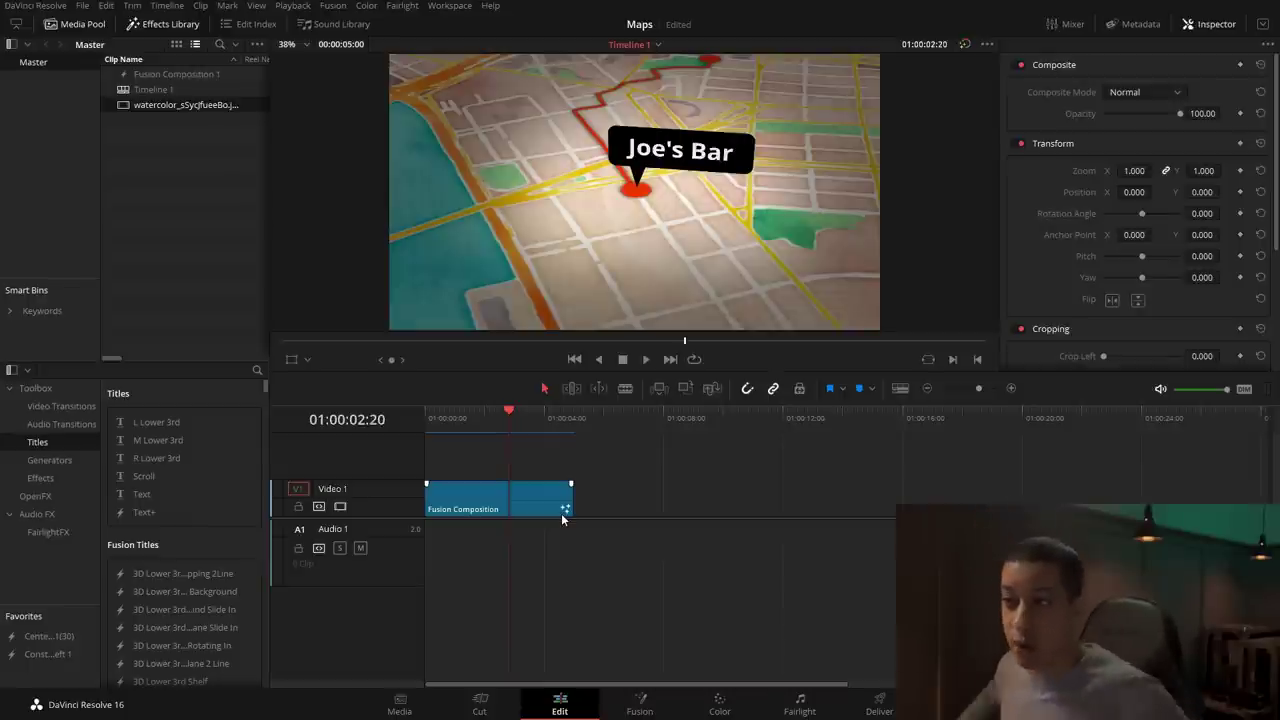
left_click(431, 425)
key("space")
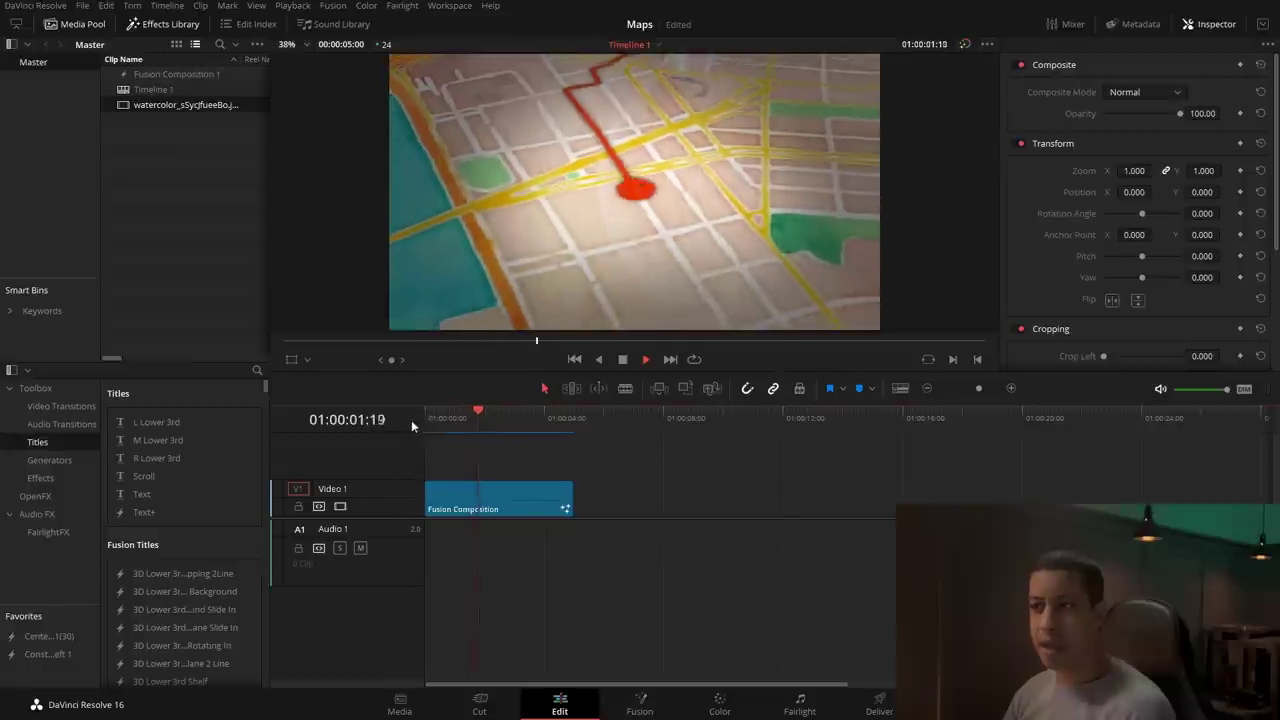
left_click(442, 433)
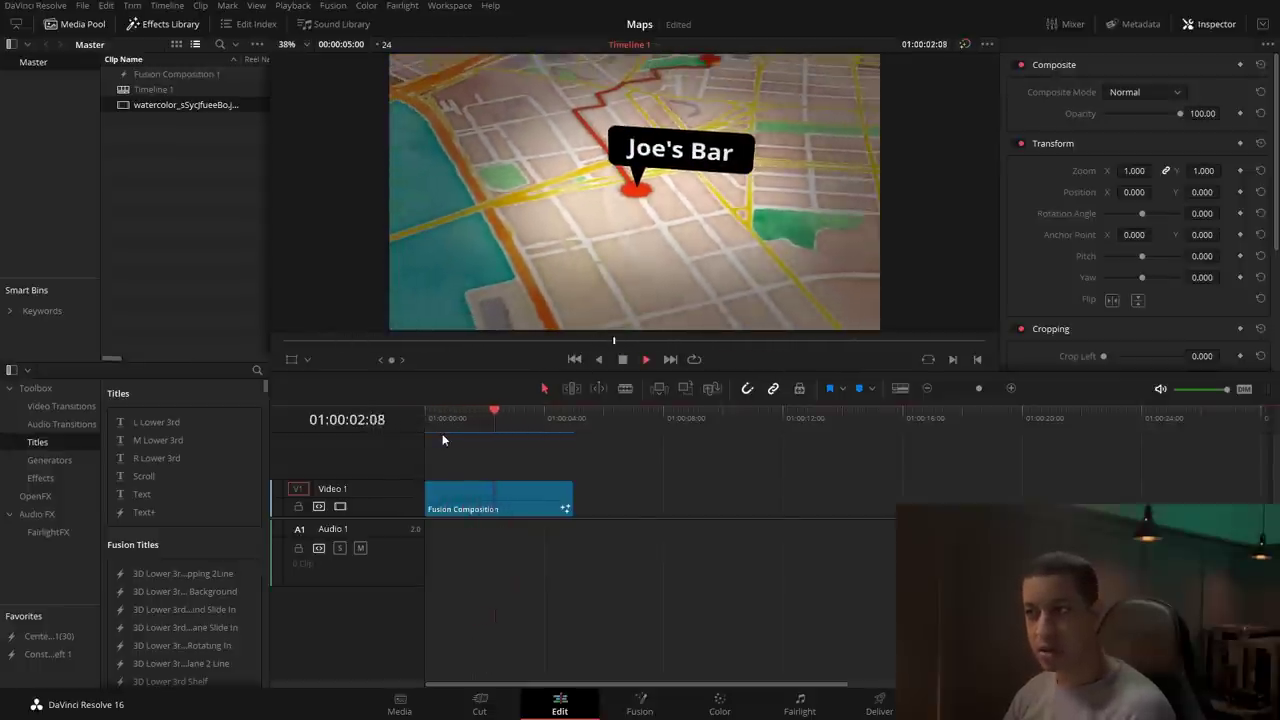
Step: Return to the Fusion page, select the Camera3D1 node and move the playhead to frame 79
left_click(645, 708)
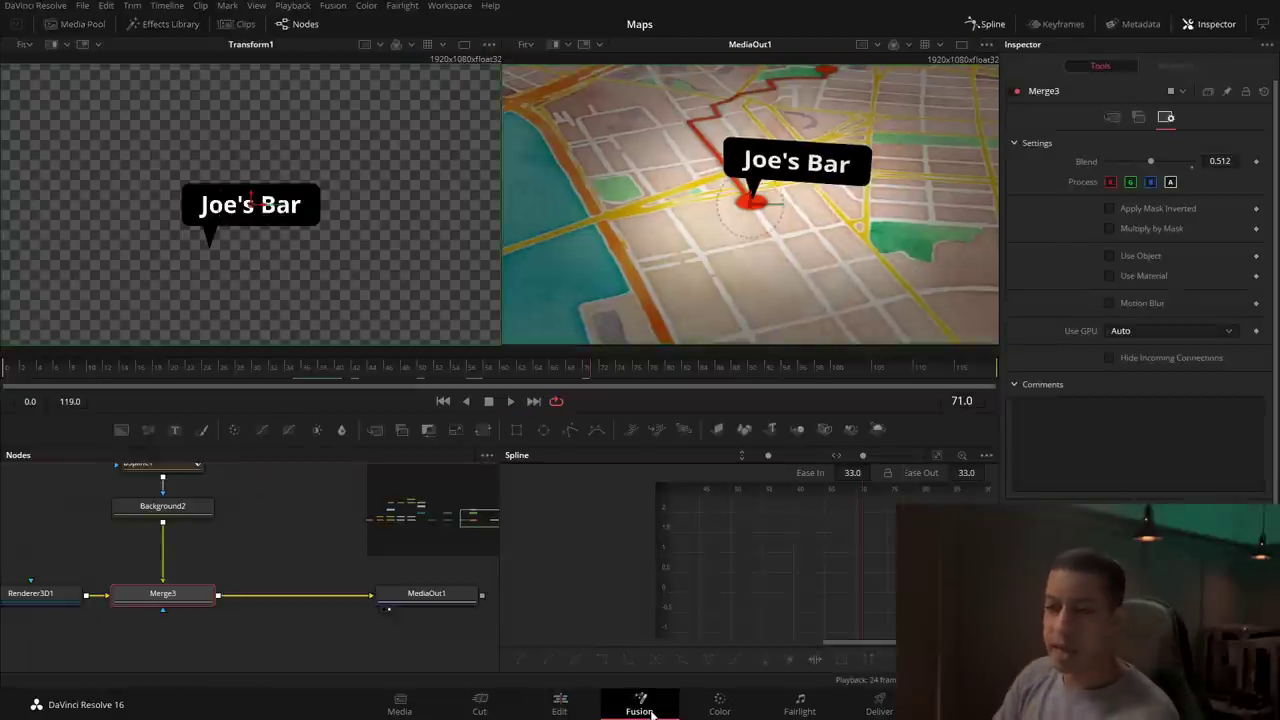
scroll(135, 607, "left", 5)
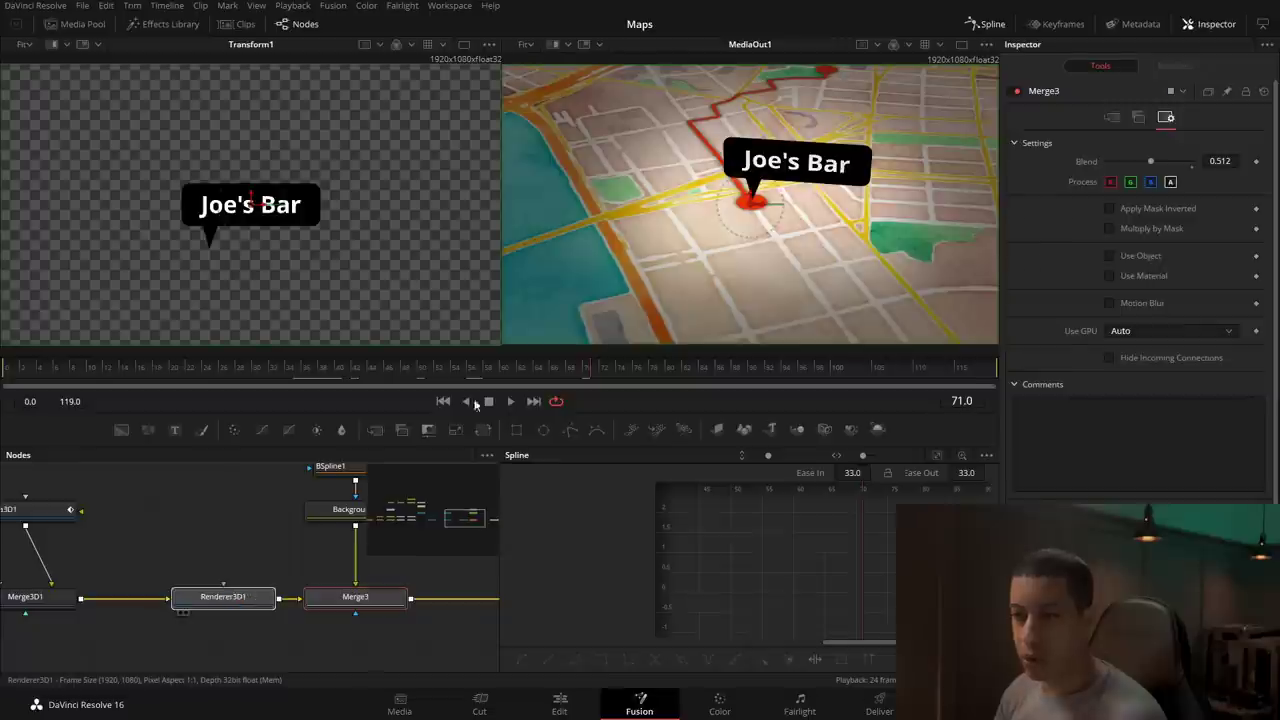
left_click(182, 600)
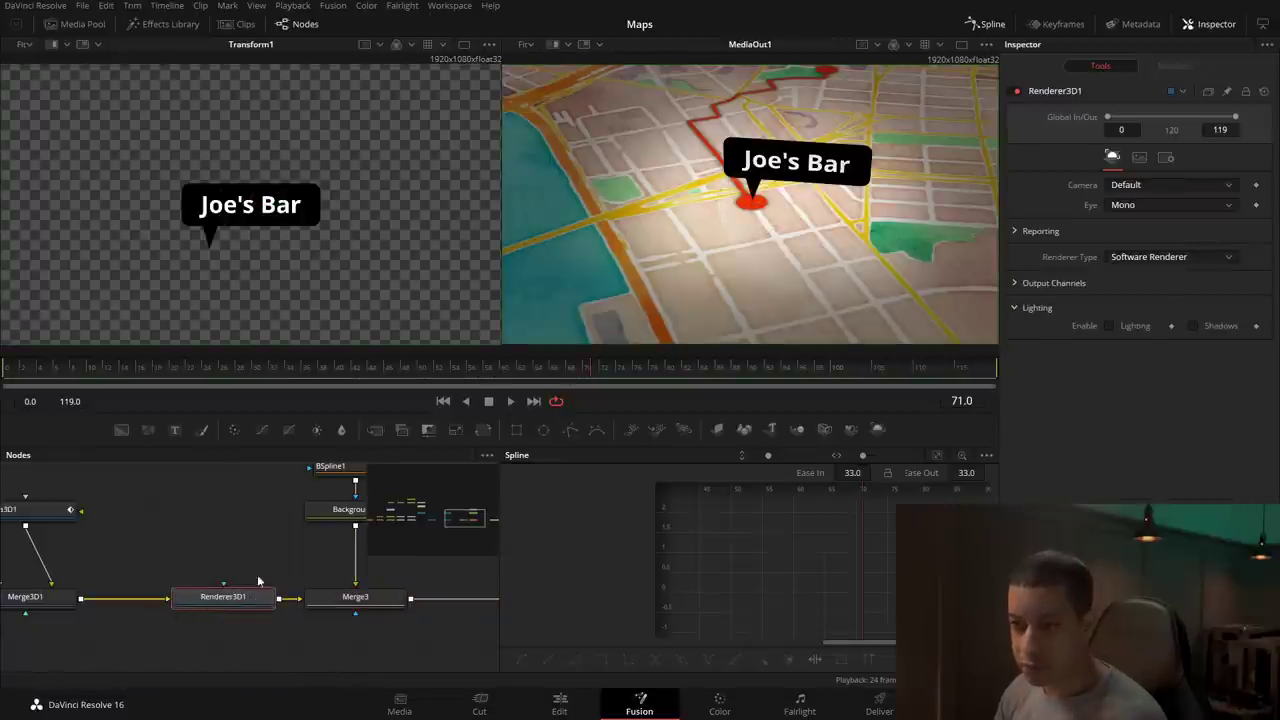
scroll(300, 590, "left", 6)
scroll(335, 603, "up", 2)
scroll(335, 603, "down", 2)
left_click(314, 526)
scroll(290, 510, "right", 4)
left_click(453, 369)
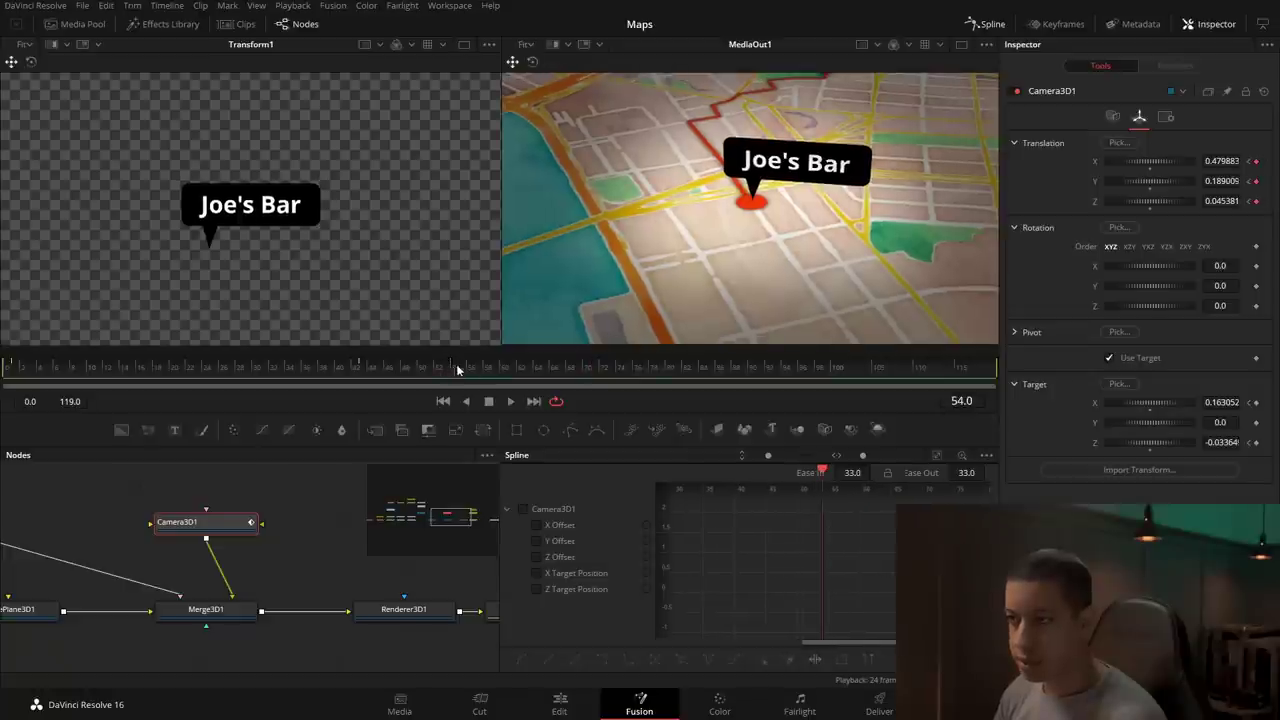
left_click(661, 383)
Step: View Merge3D1, pull the camera back at frame 79 to about X 0.501, Y 0.176, Z 0.051, and select its new keyframes in the Spline editor
left_click(165, 625)
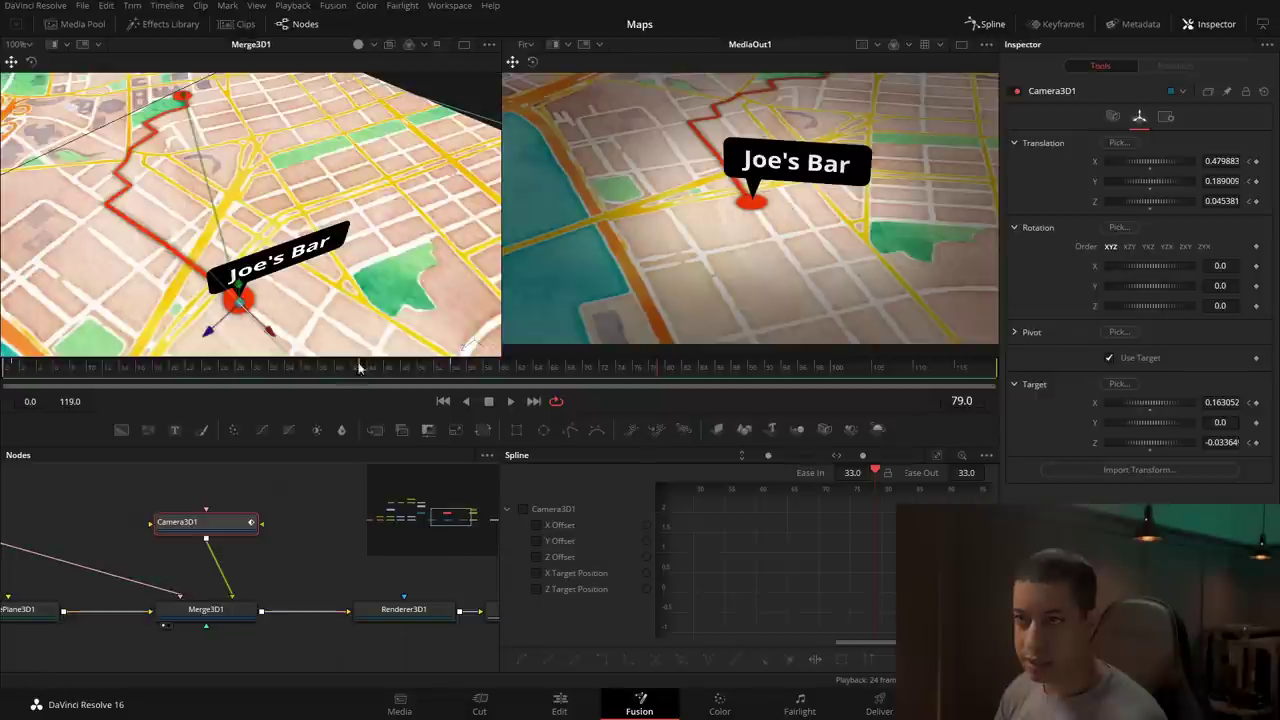
scroll(360, 325, "down", 5)
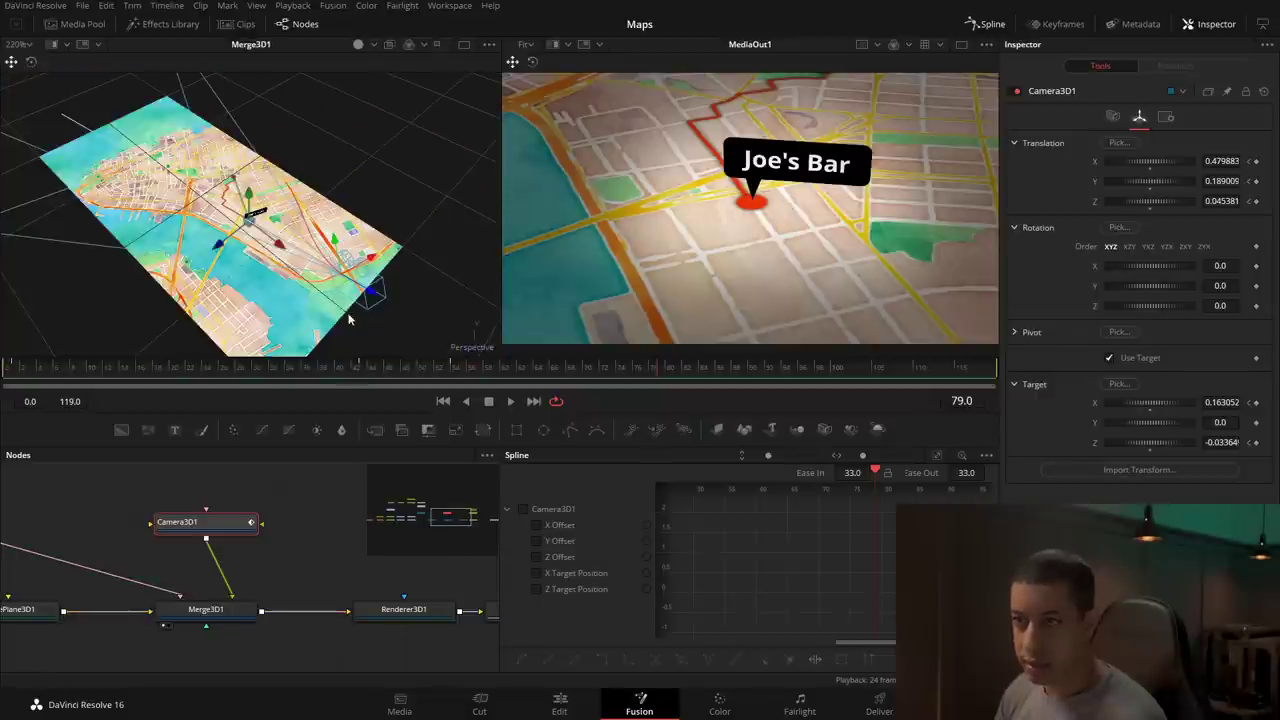
left_click_drag(370, 292, 372, 288)
left_click_drag(343, 245, 351, 256)
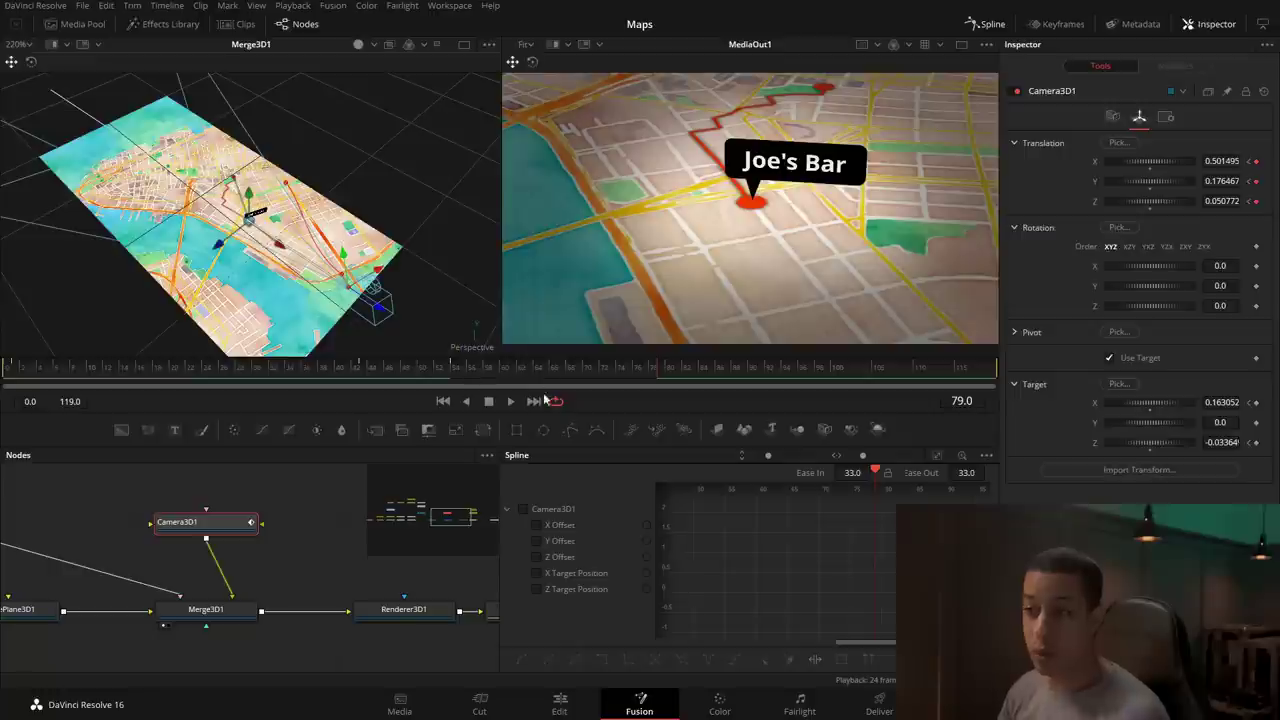
left_click(522, 509)
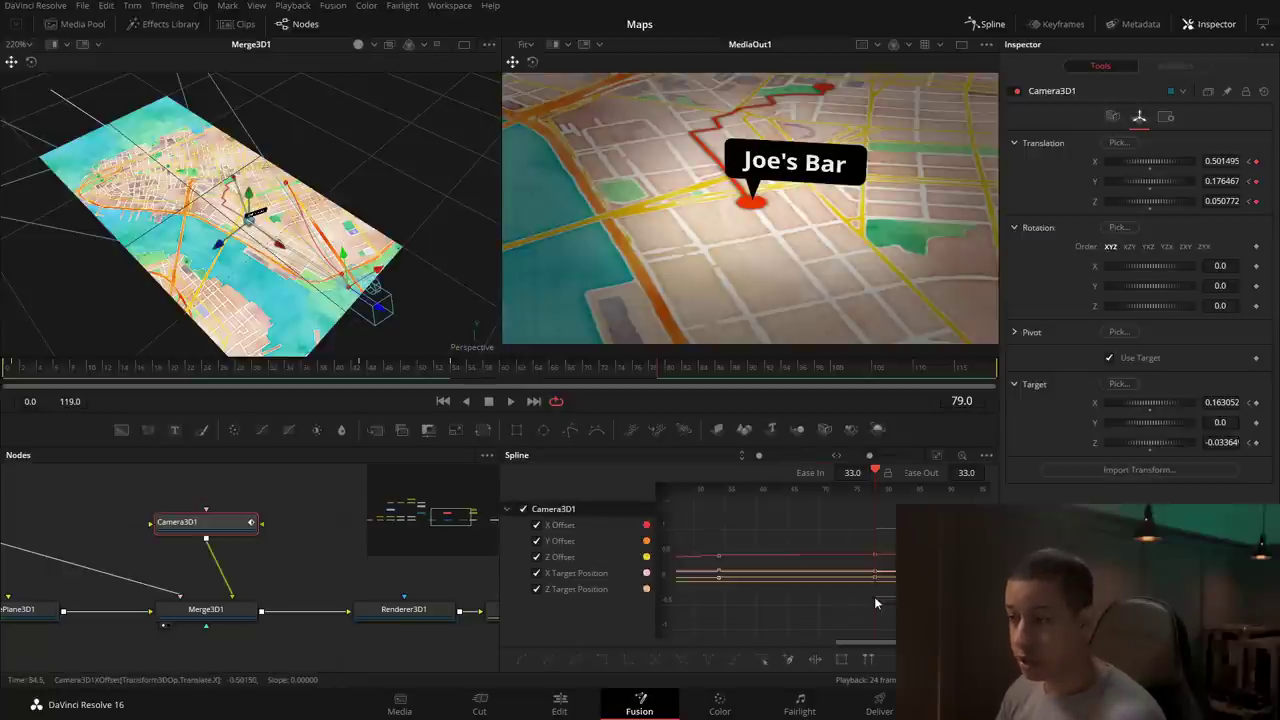
left_click_drag(865, 617, 866, 618)
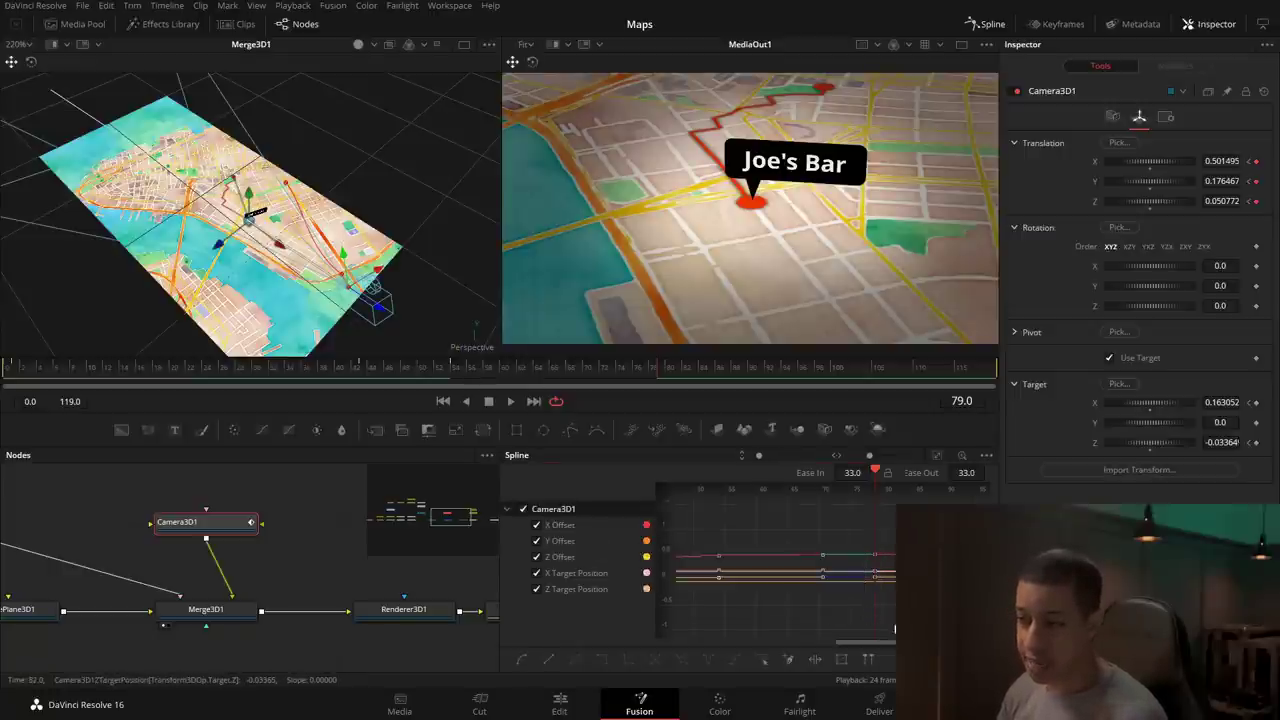
Step: Play the composition several times from before the label appears to check the camera's final pull-back, and save the project
left_click(440, 369)
key("space")
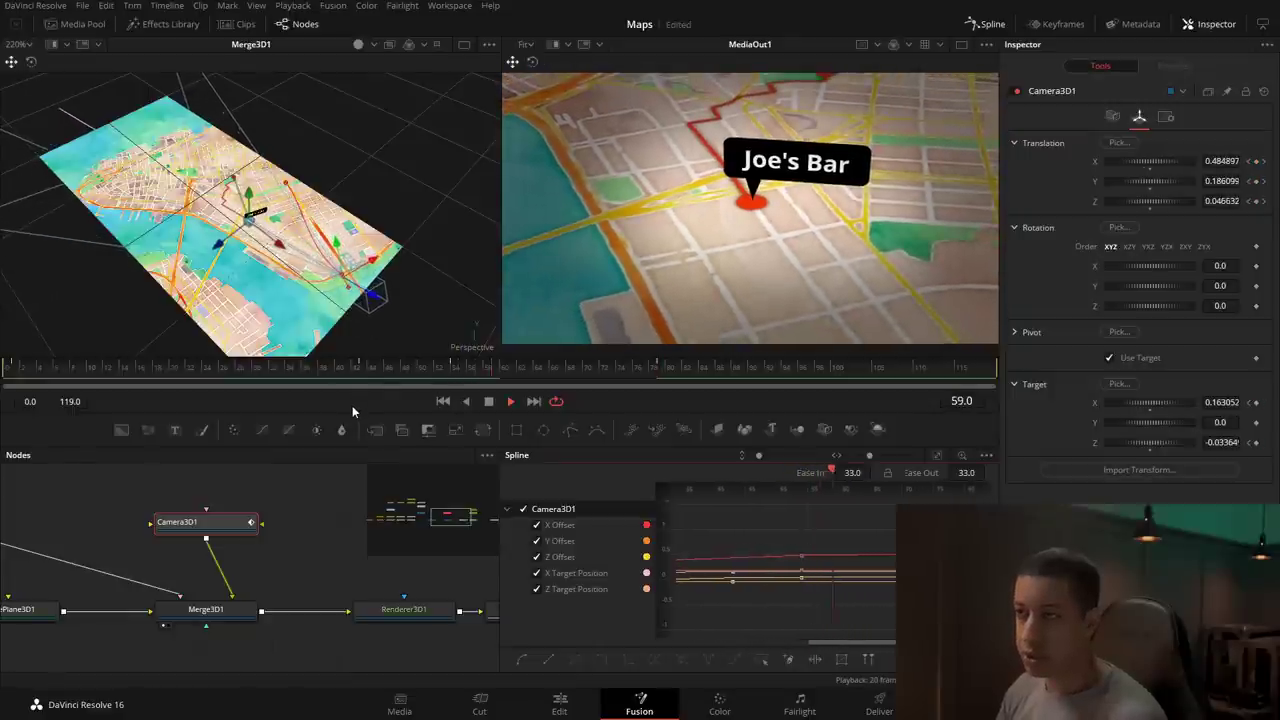
left_click(343, 384)
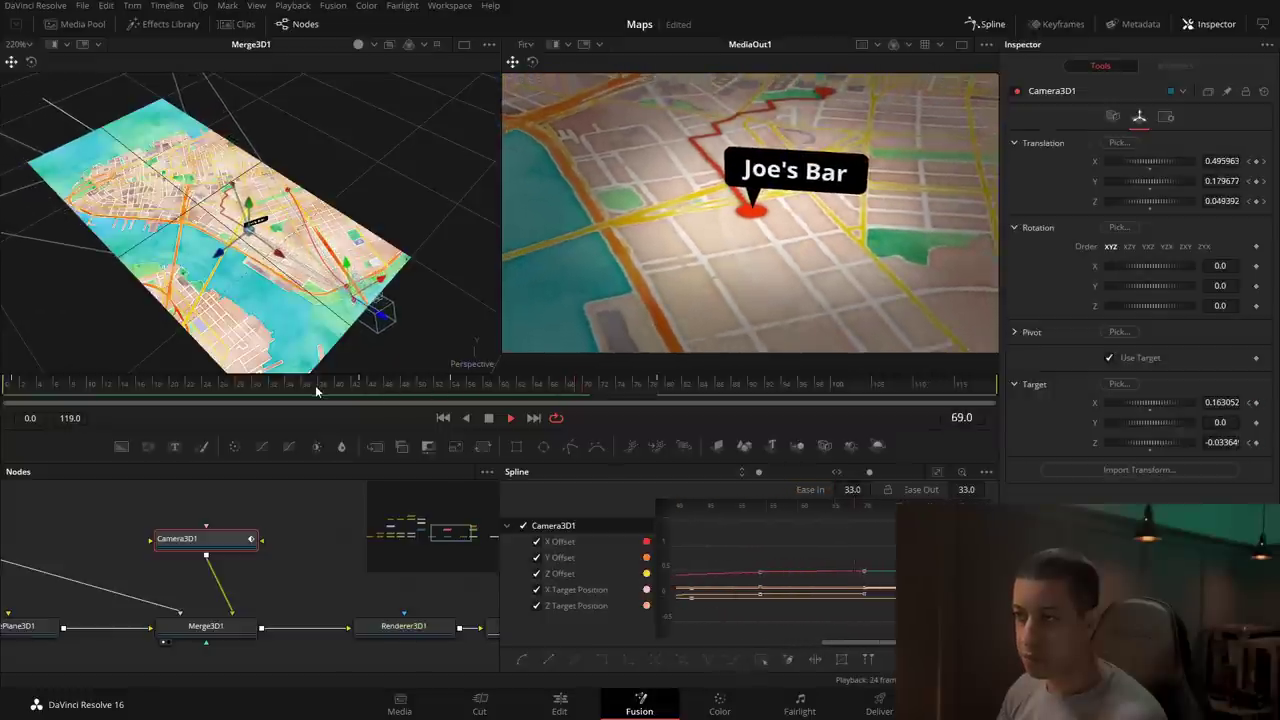
left_click(280, 386)
key("space")
key("ctrl+s")
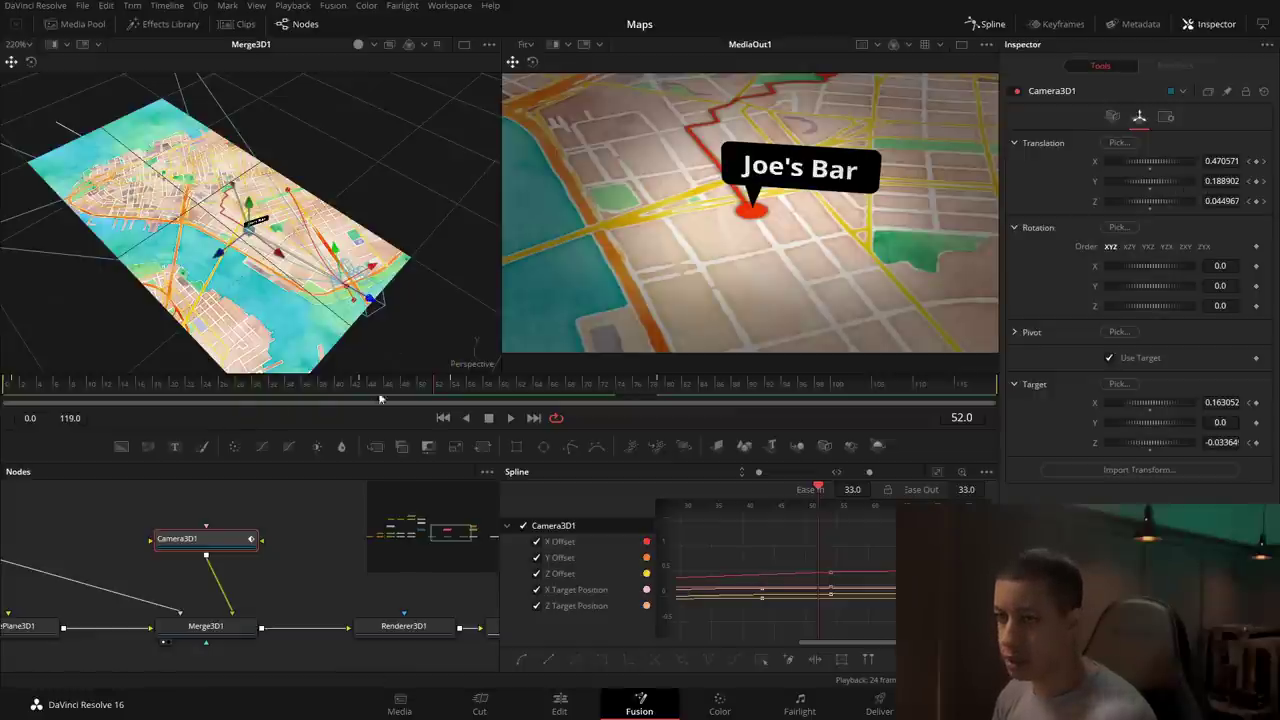
left_click(280, 386)
key("space")
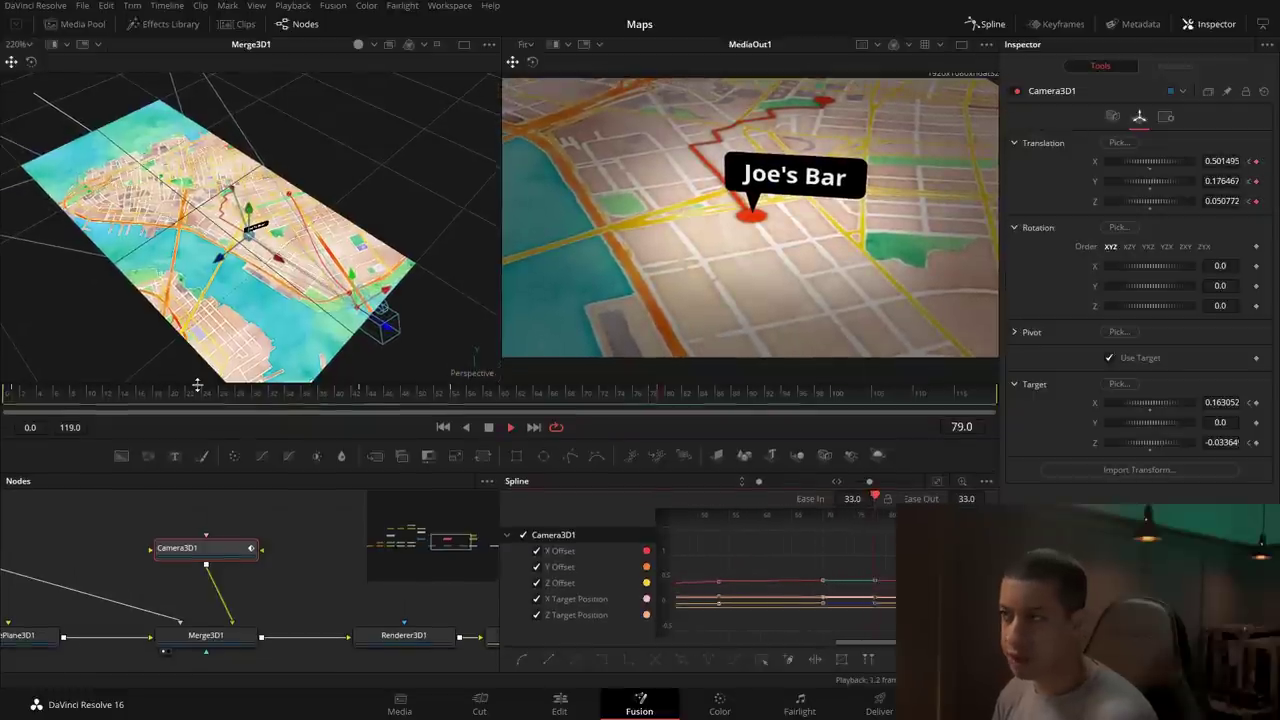
left_click(212, 398)
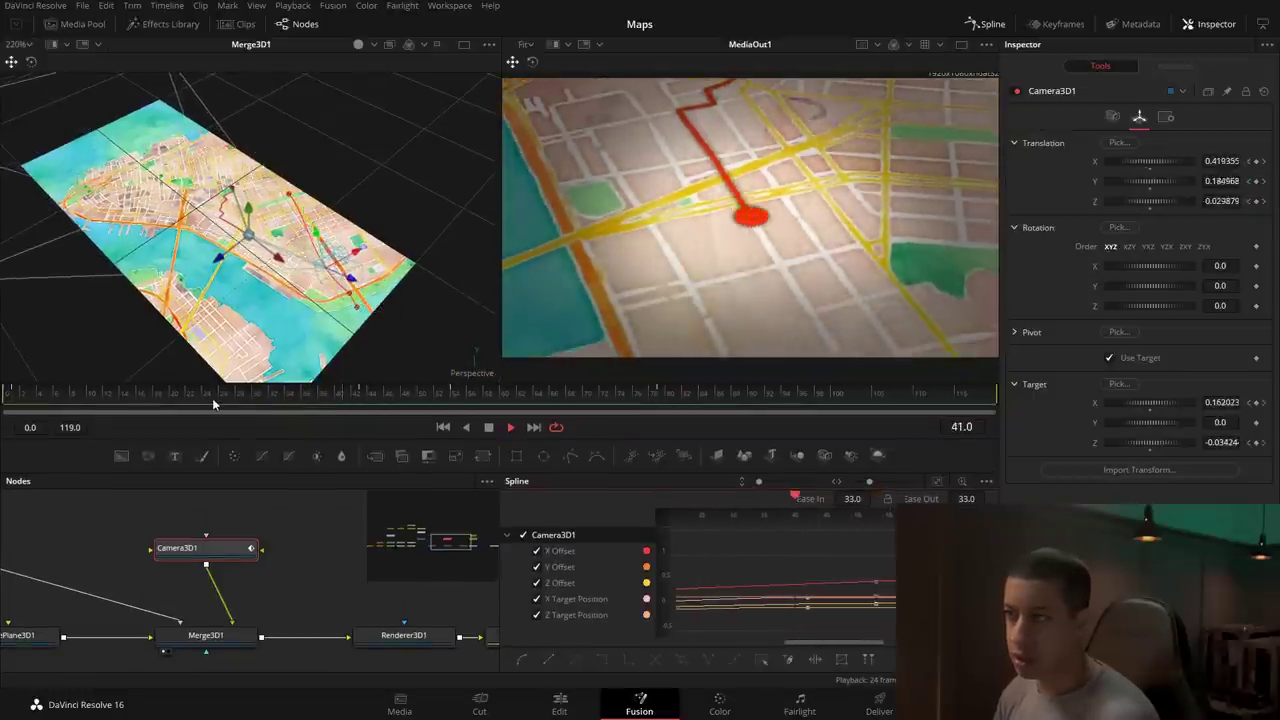
Step: At frame 79, move the camera to about X 0.509, Z 0.023 and play the composition to check the move
left_click_drag(670, 398, 658, 398)
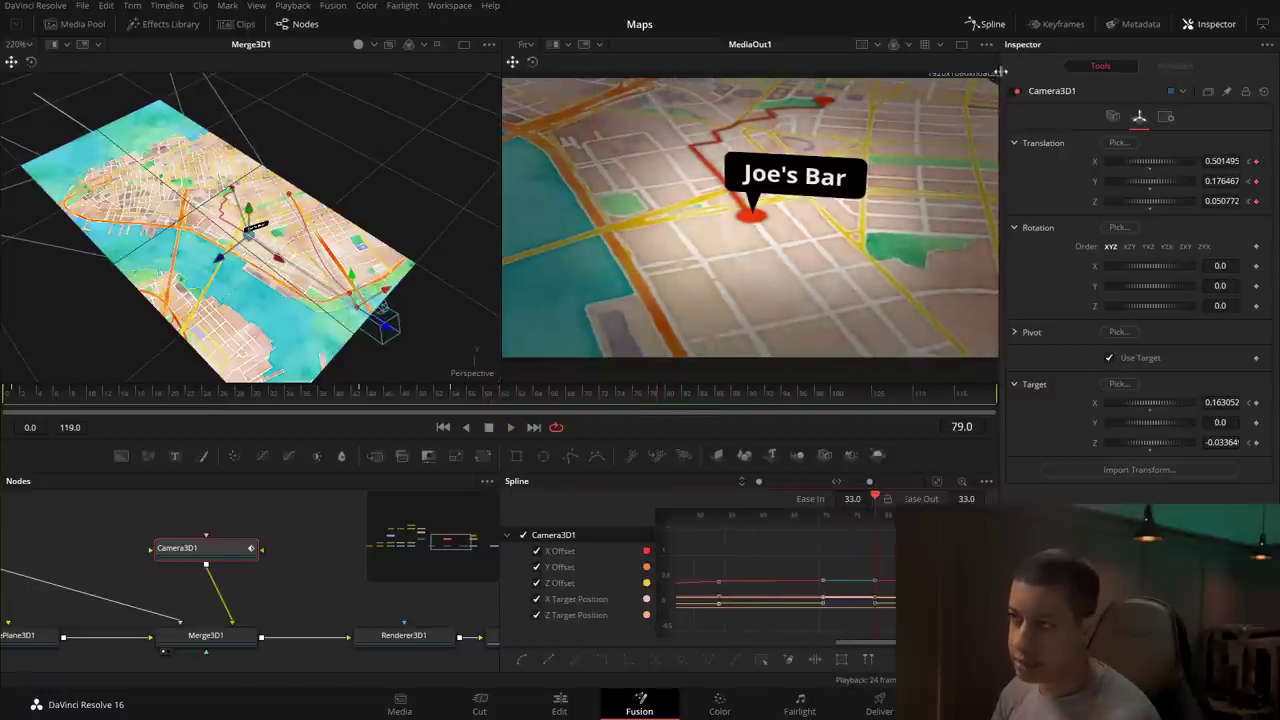
left_click_drag(994, 82, 907, 103)
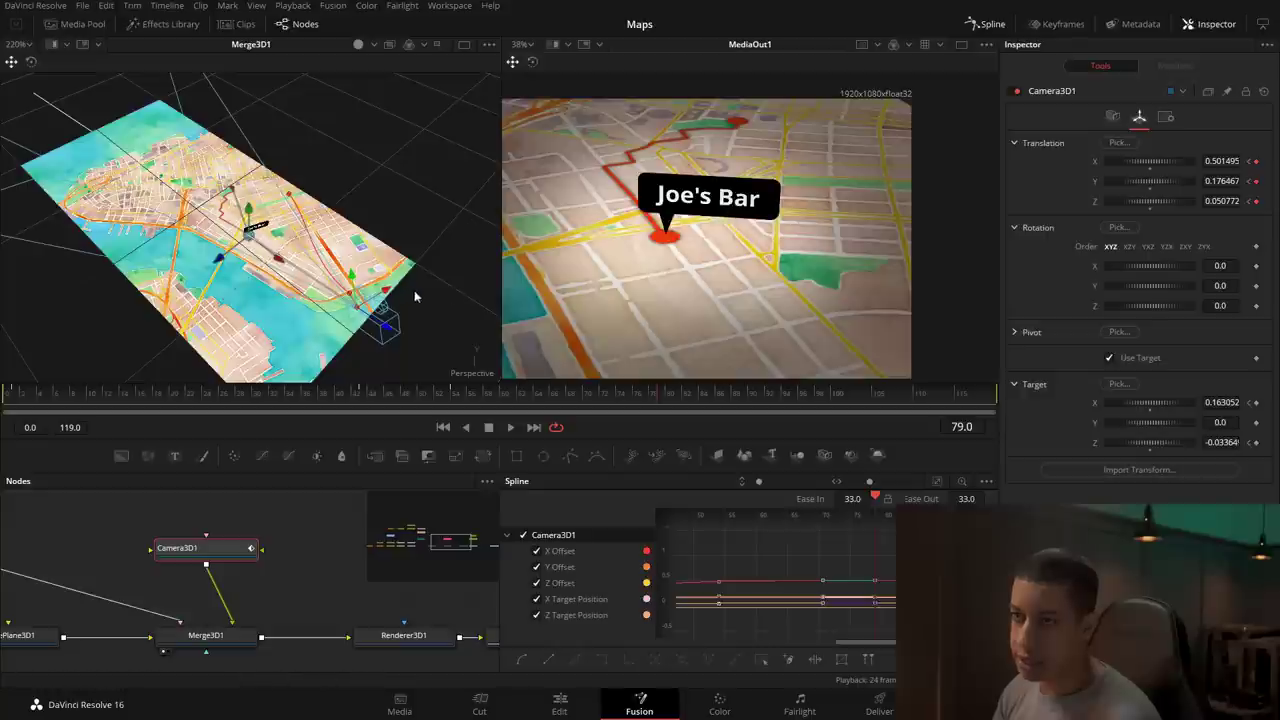
left_click_drag(387, 293, 405, 297)
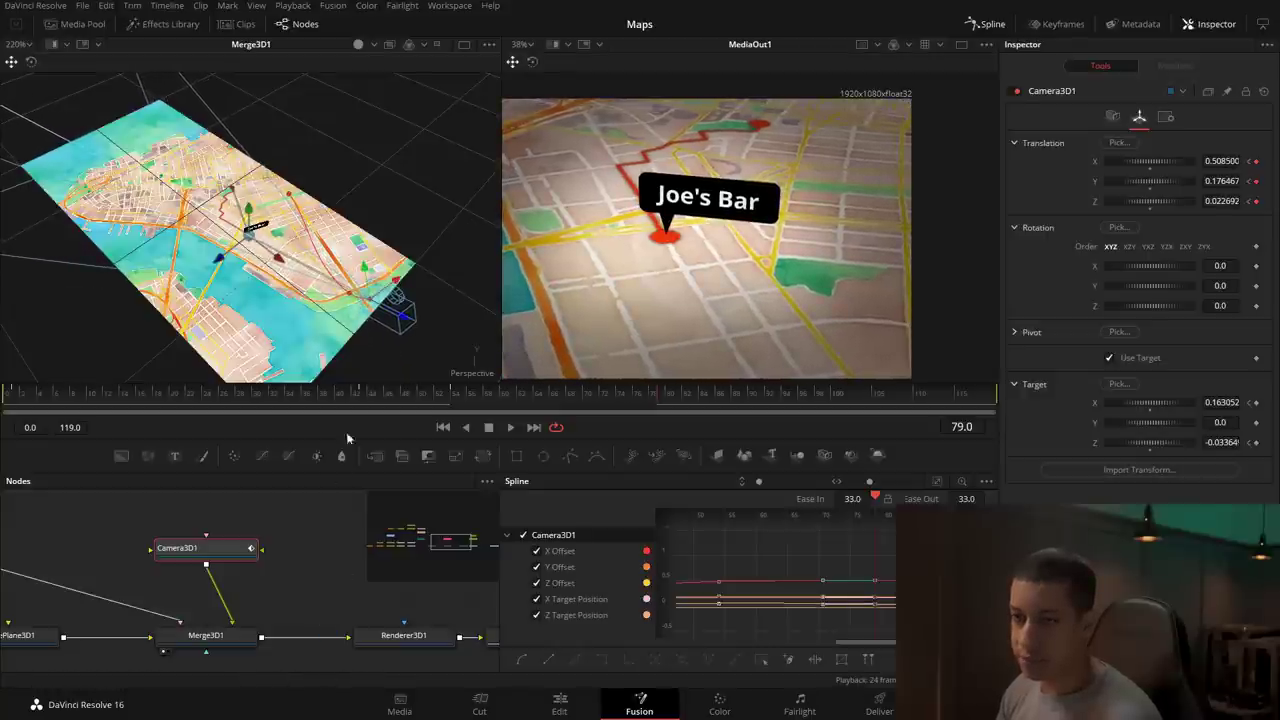
left_click(298, 404)
key("space")
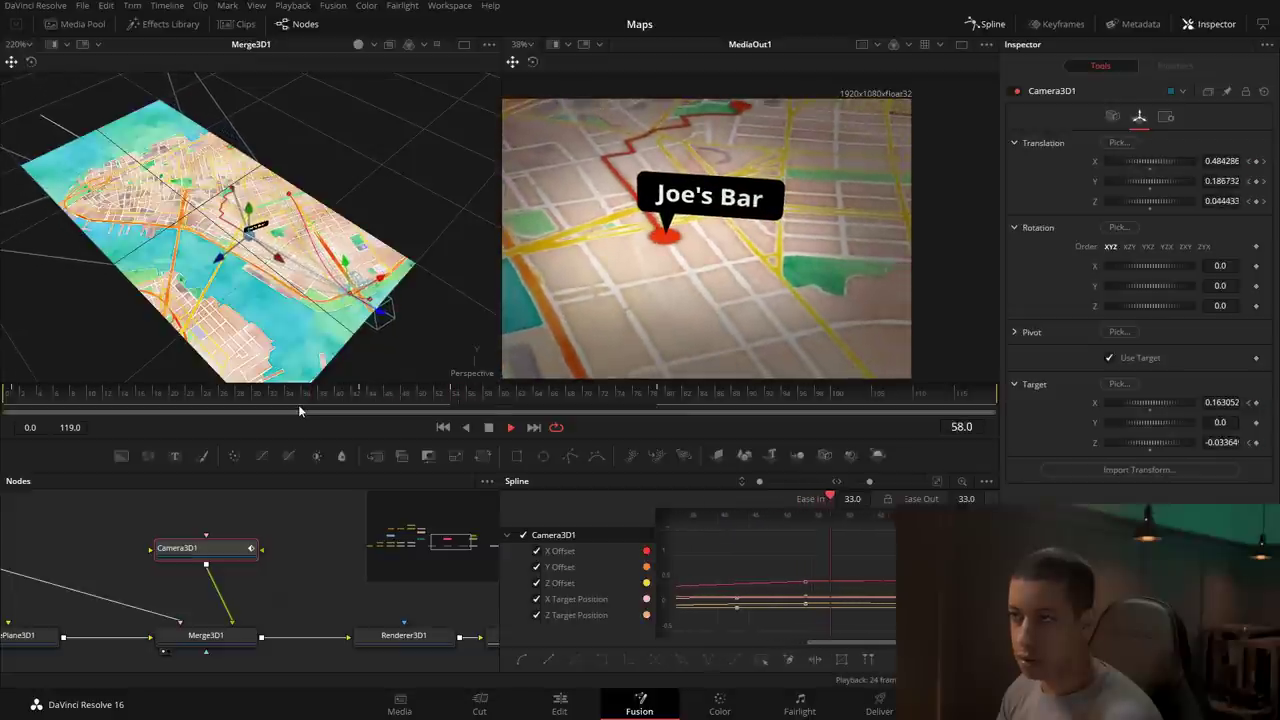
key("space")
Step: Stagger Camera3D1's final position keyframes in the Spline editor by shifting the X and Z Offset keys past frame 79, and play the result
scroll(882, 588, "up", 2)
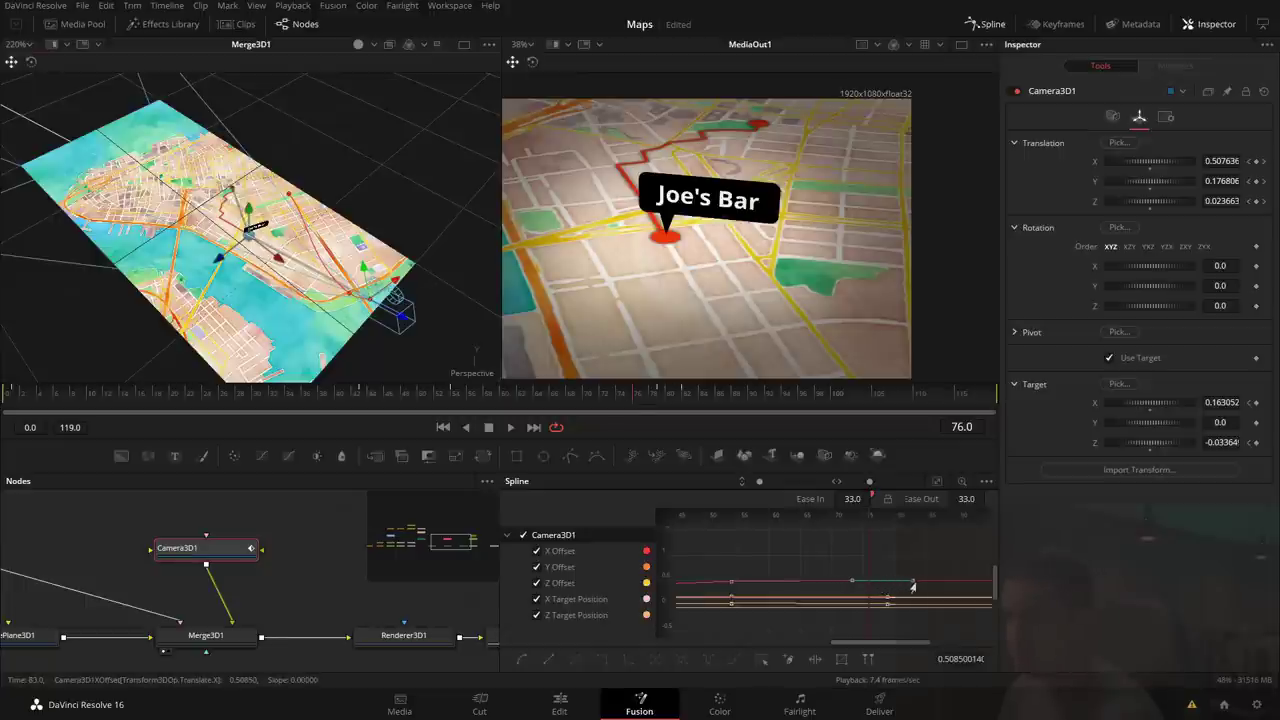
left_click_drag(911, 586, 880, 597)
key("space")
left_click(338, 400)
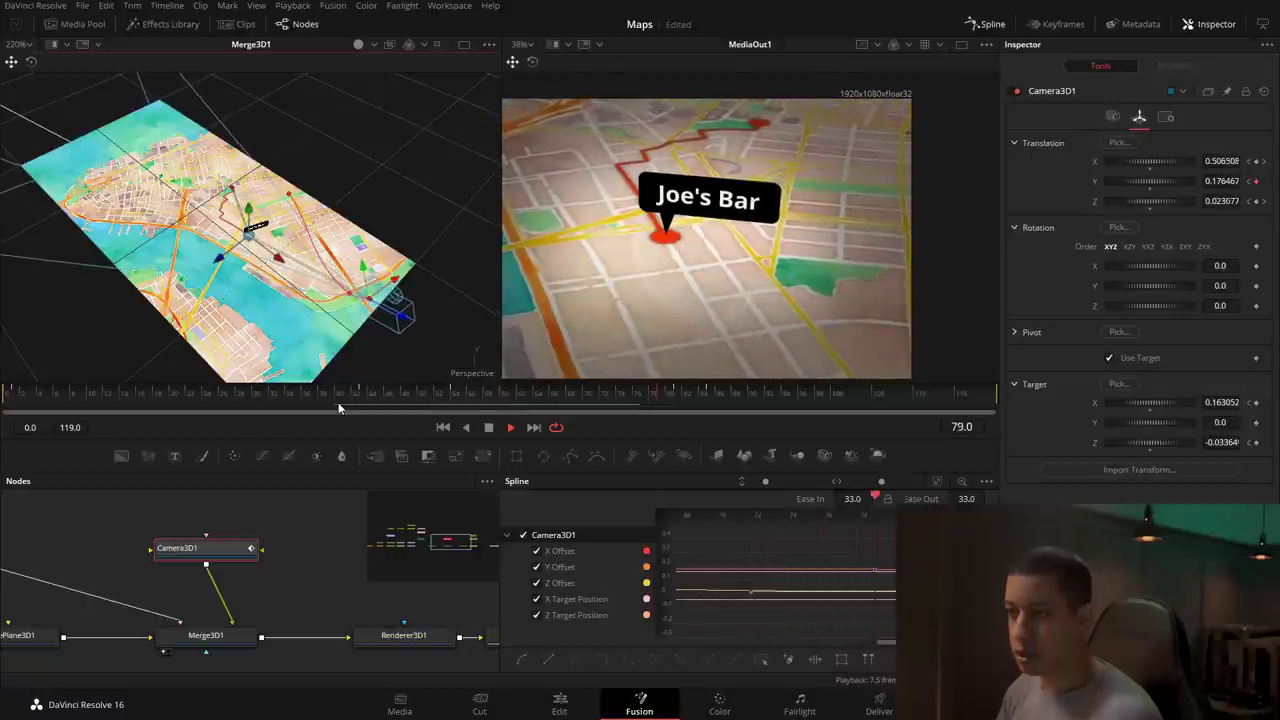
key("space")
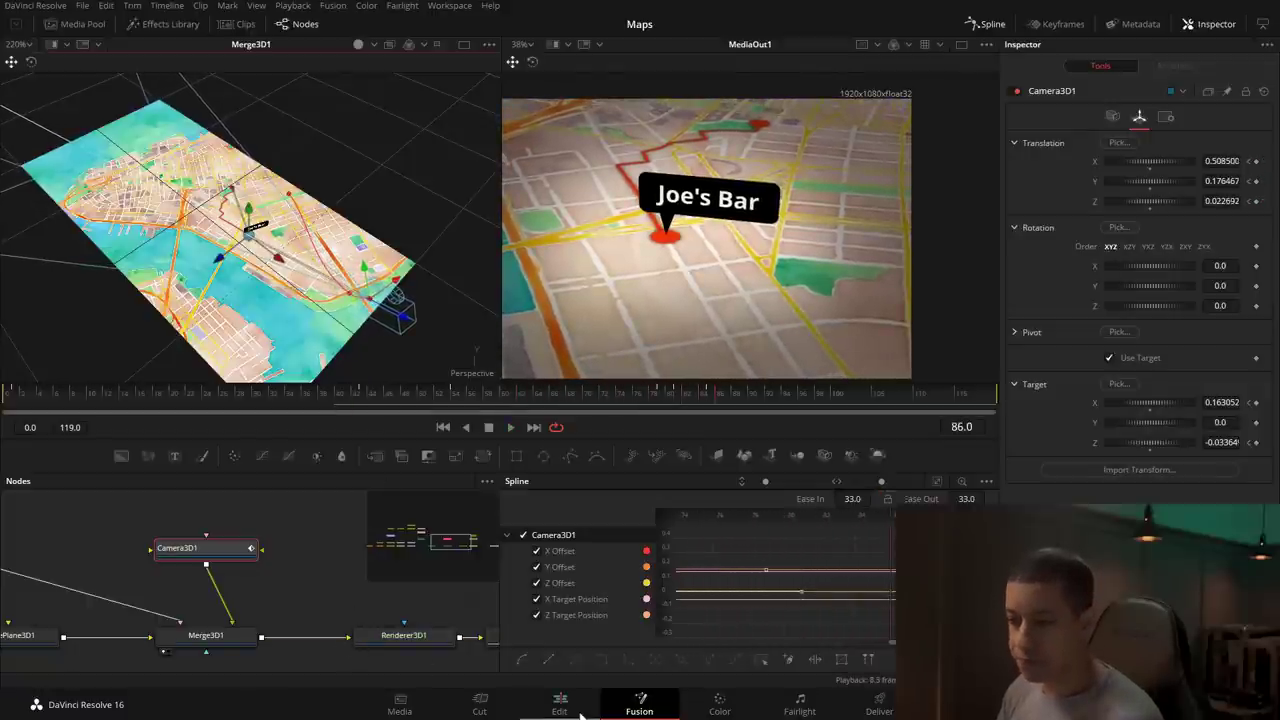
Step: Switch to the Edit page and play the Fusion Composition clip with looping enabled to review the refined camera move
left_click(575, 712)
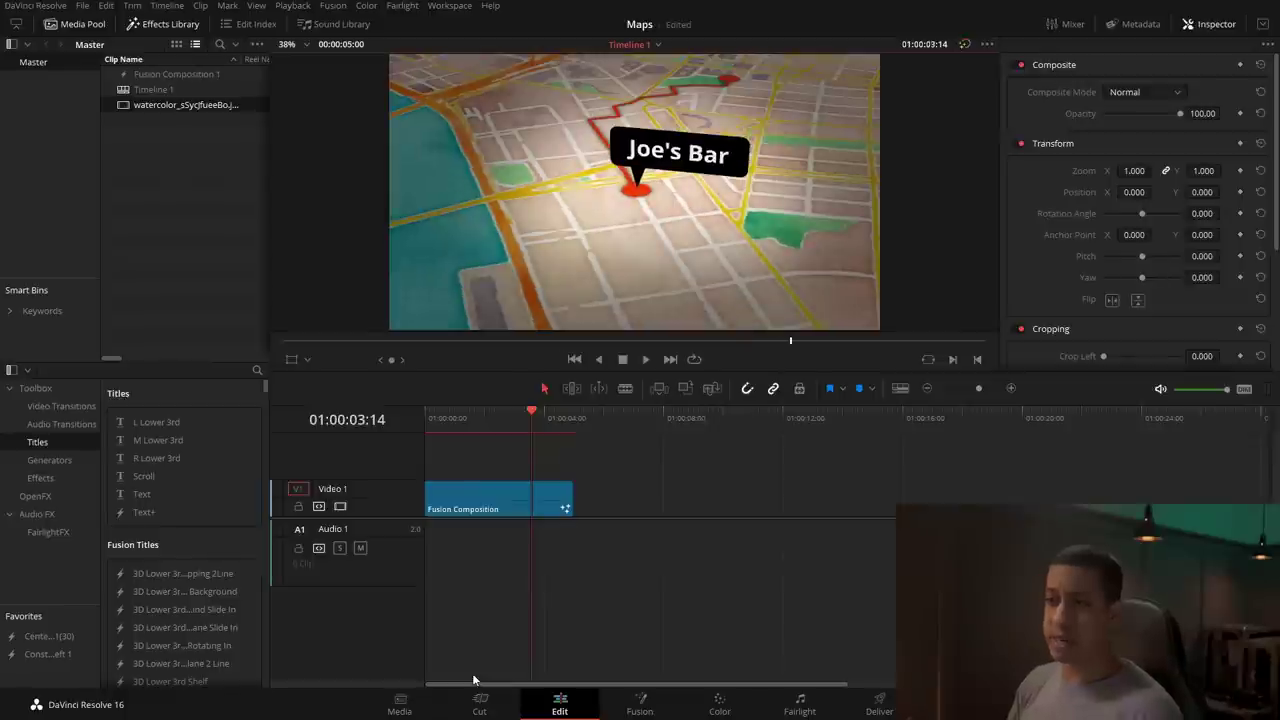
key("ctrl+slash")
key("space")
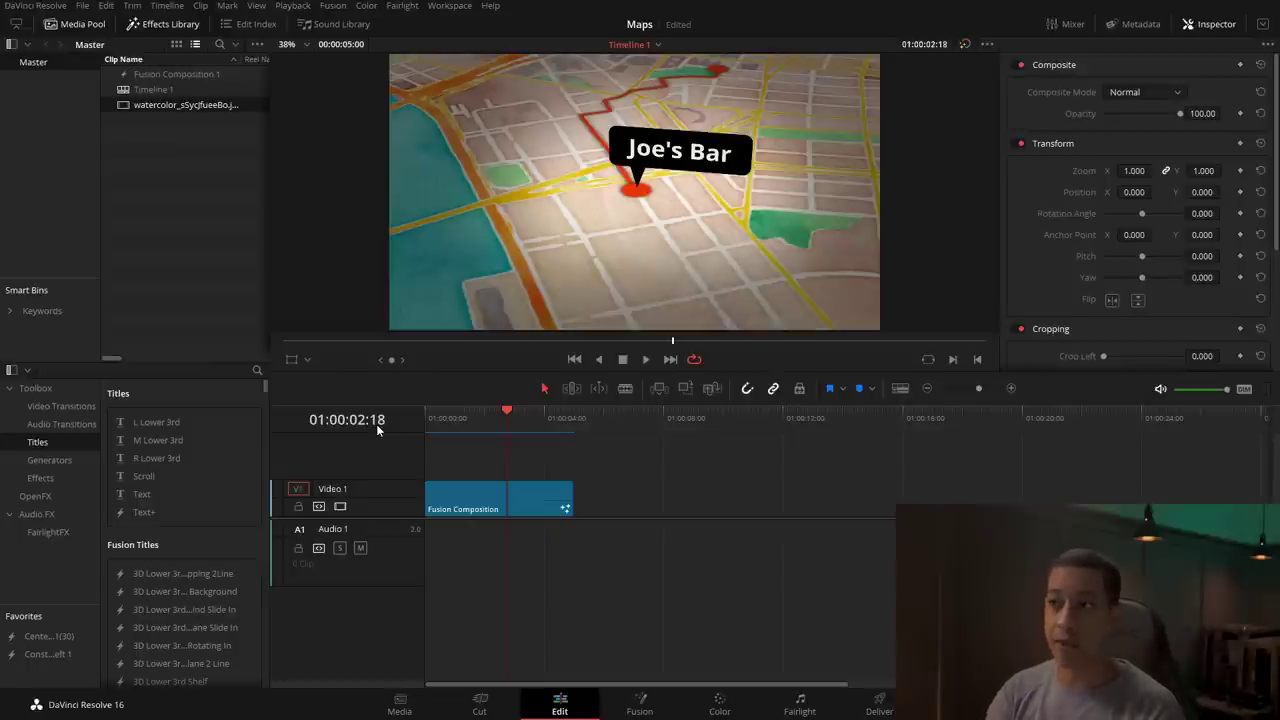
key("ctrl+backslash")
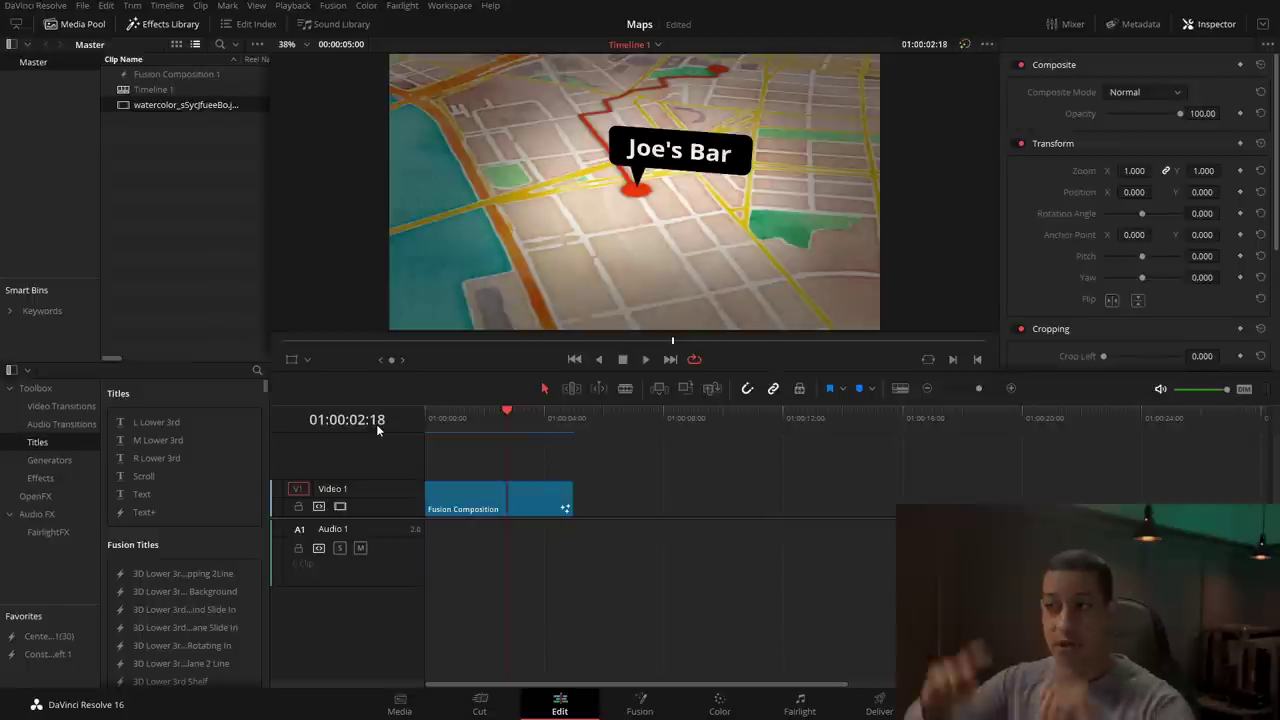